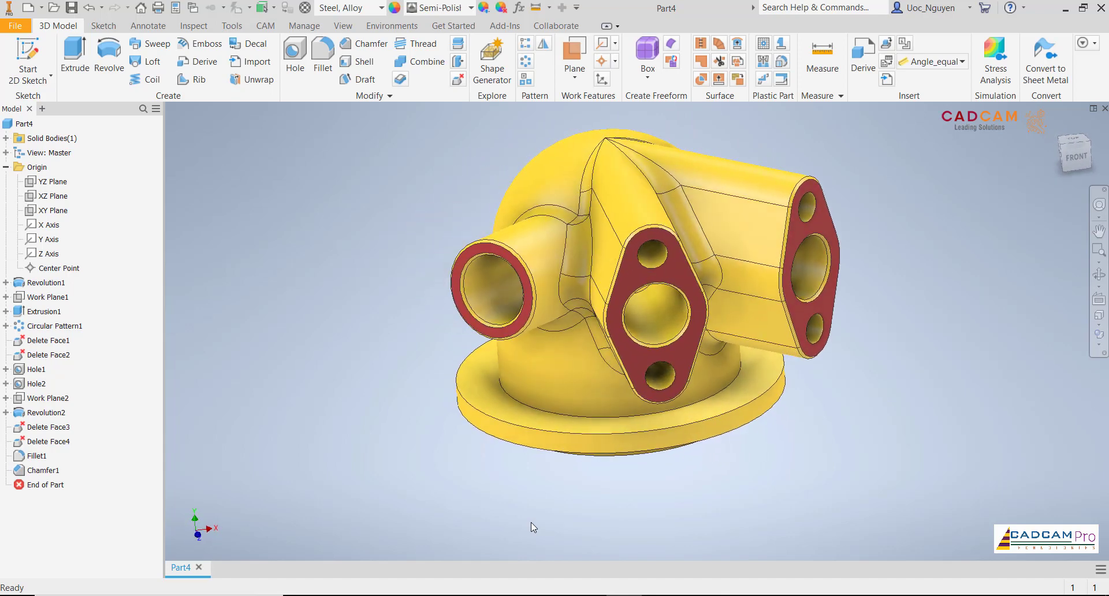
Switch to the Inventor Tutorial 147 PDF in Foxit Reader, examine the part drawing, and return to the empty part in Inventor.
{"action": "left_click", "coordinate": [665, 452]}
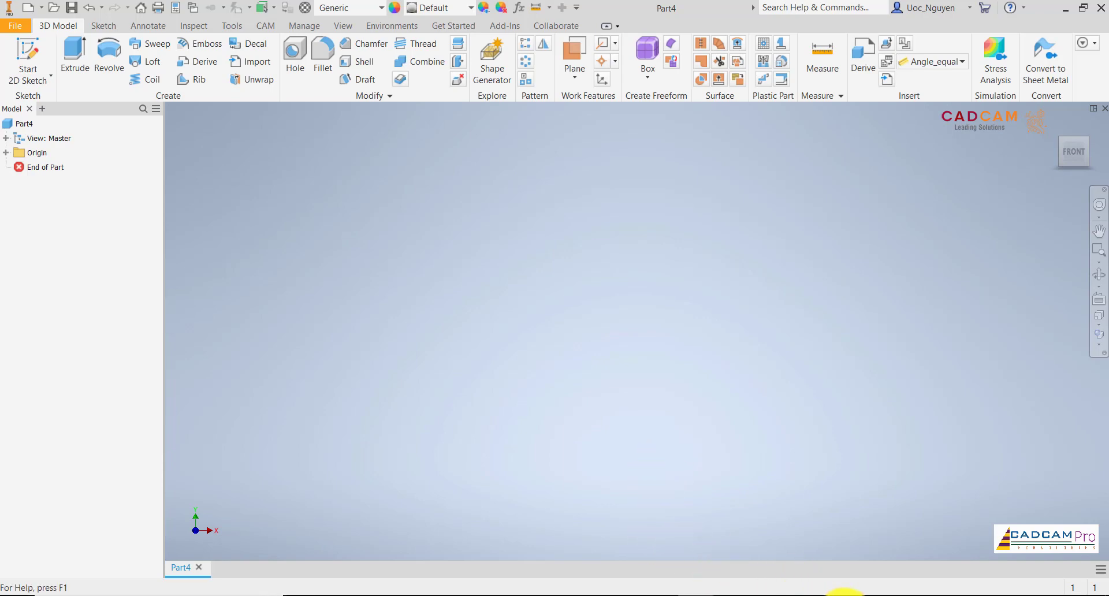
{"action": "left_click", "coordinate": [664, 595]}
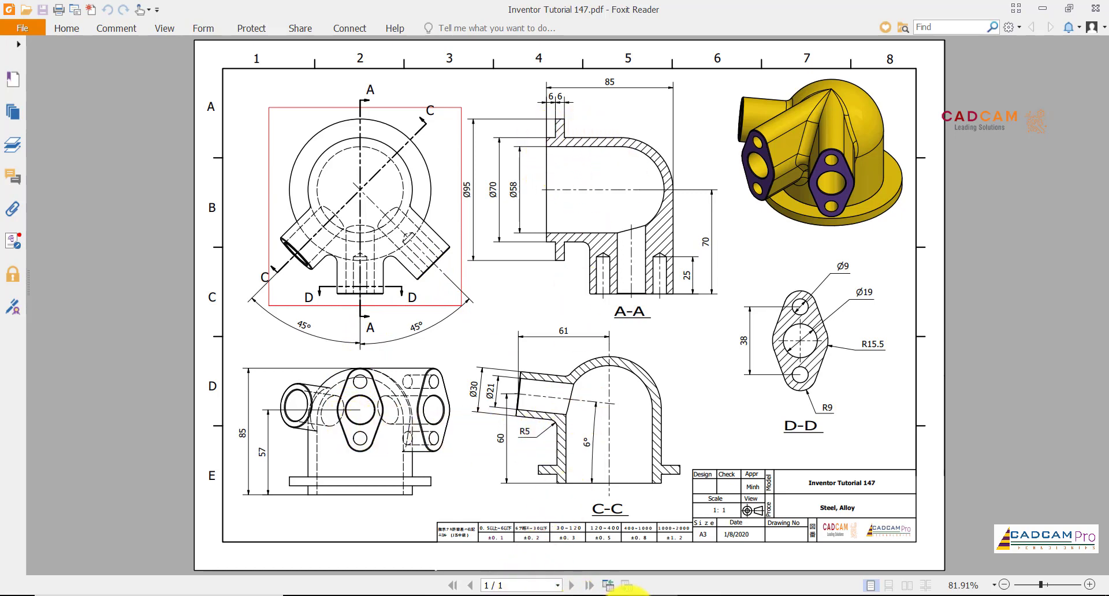
{"action": "left_click", "coordinate": [628, 594]}
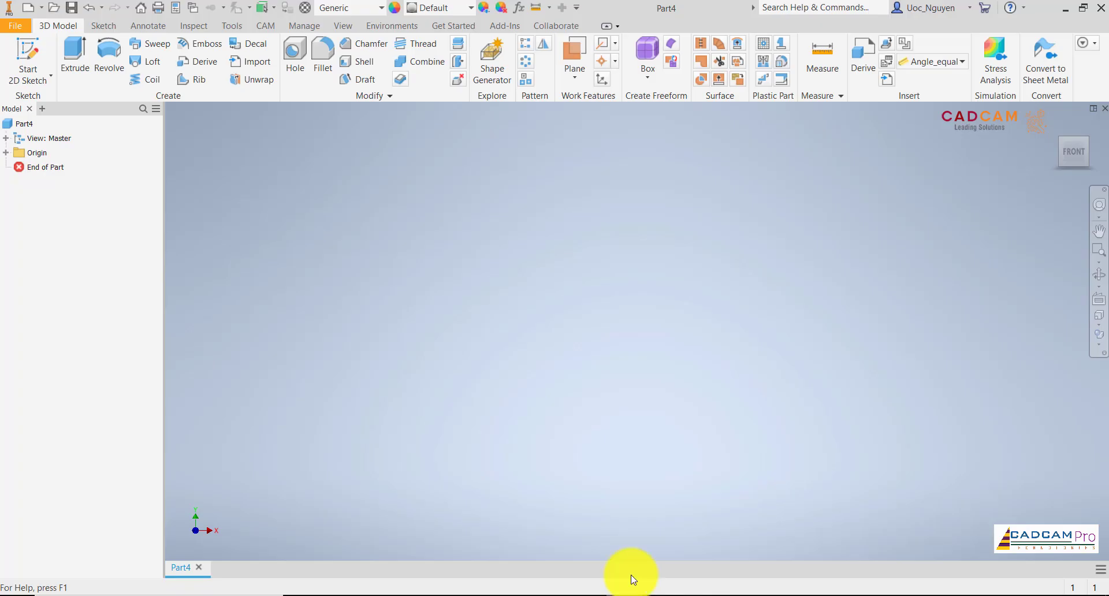
Start a sketch on the XY plane and draw a vertical line about 102 mm long up from the origin.
{"action": "left_click", "coordinate": [31, 49]}
{"action": "left_click", "coordinate": [588, 192]}
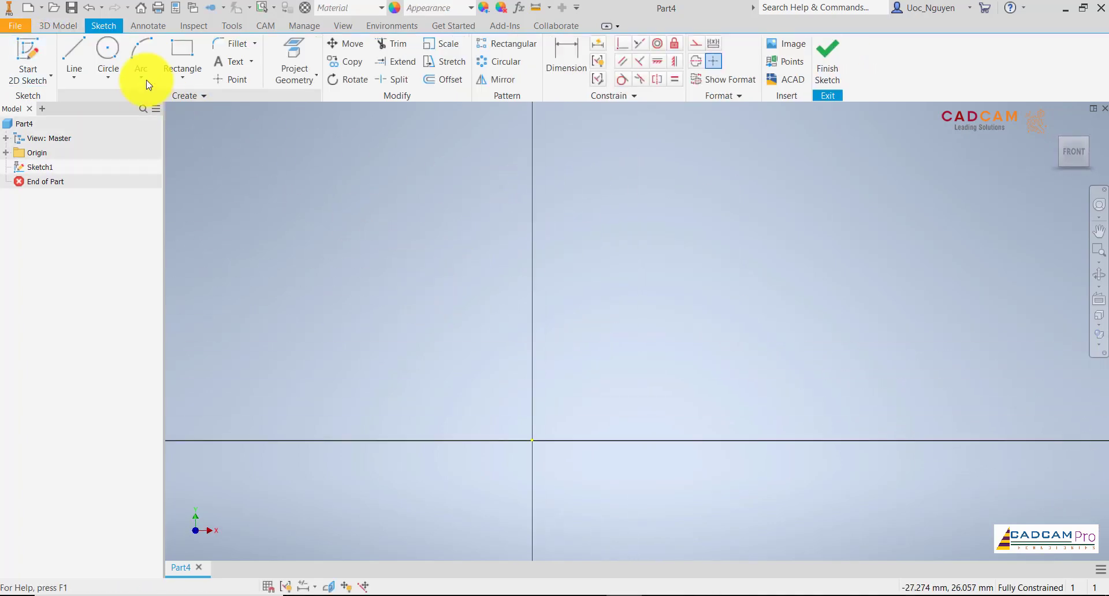
{"action": "left_click", "coordinate": [72, 53]}
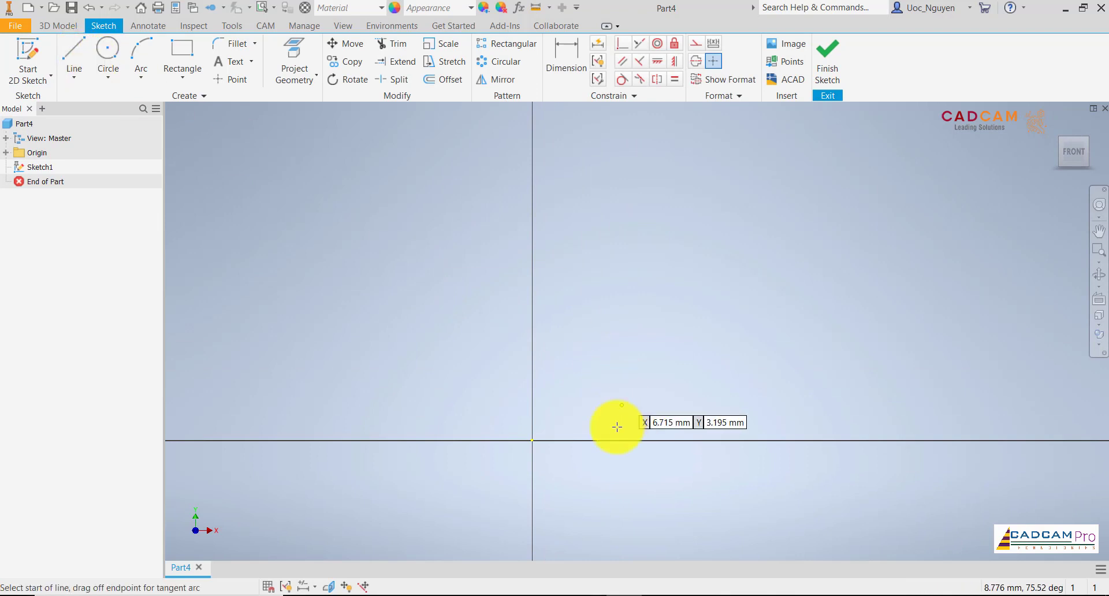
{"action": "left_click", "coordinate": [532, 442]}
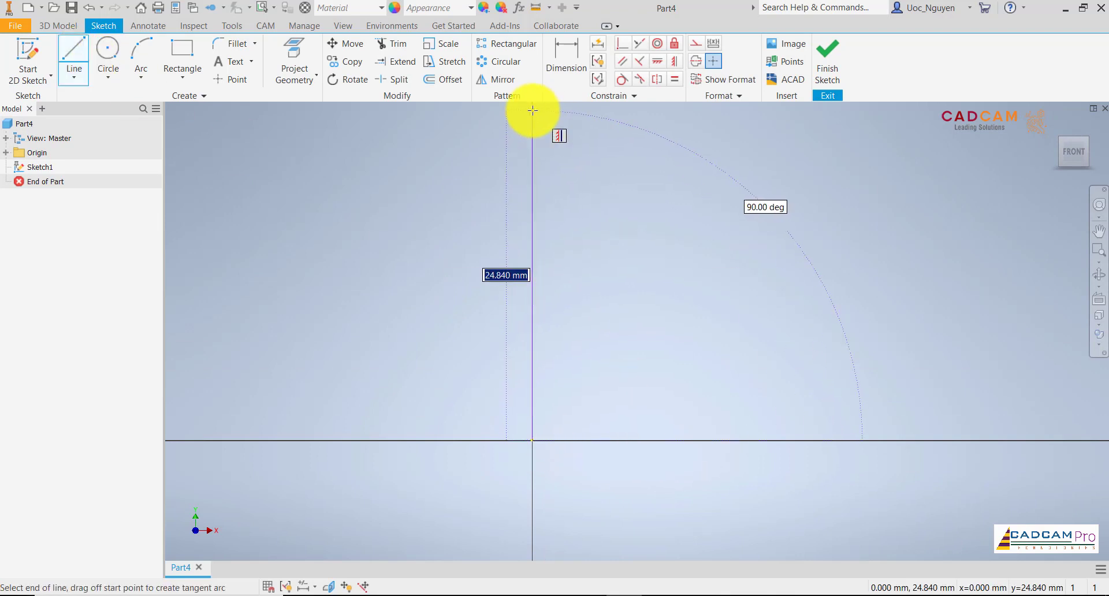
{"action": "scroll", "coordinate": [551, 344], "scroll_direction": "up", "scroll_amount": 10}
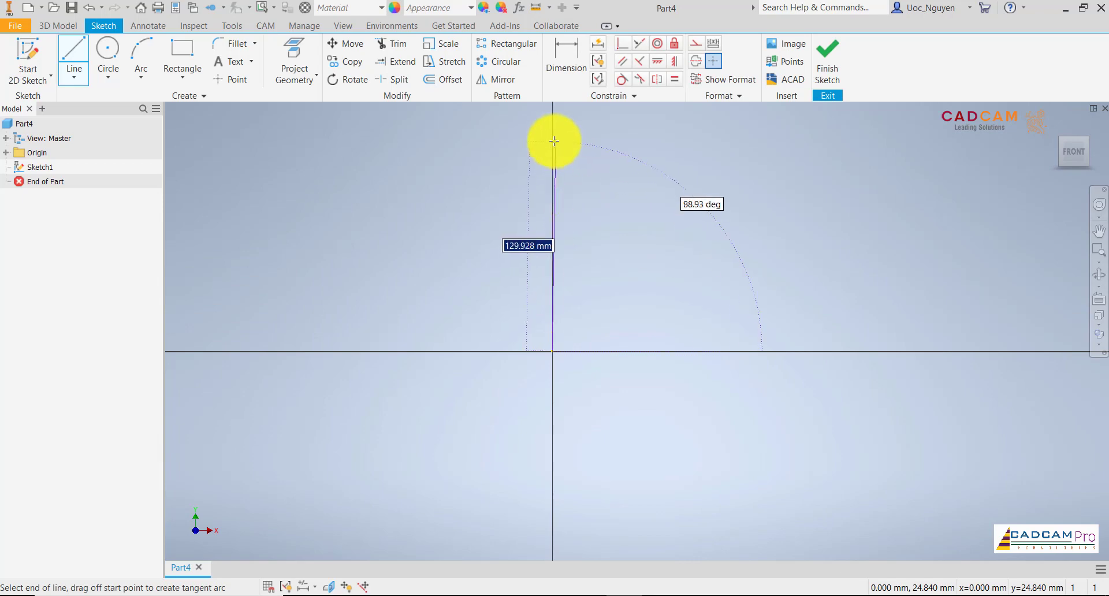
{"action": "left_click", "coordinate": [552, 185]}
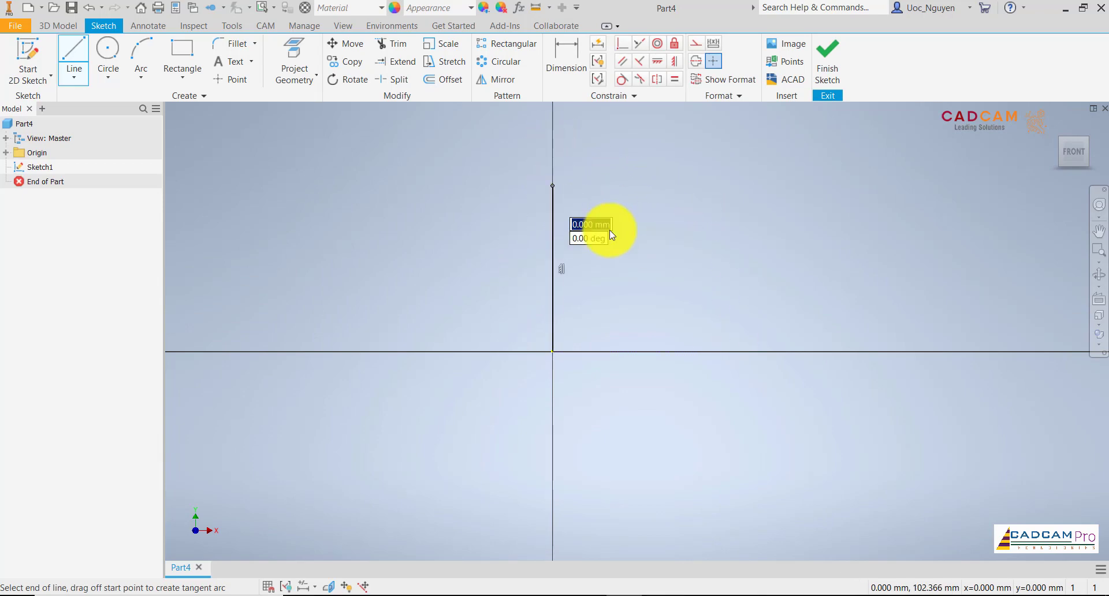
{"action": "key", "text": "Escape"}
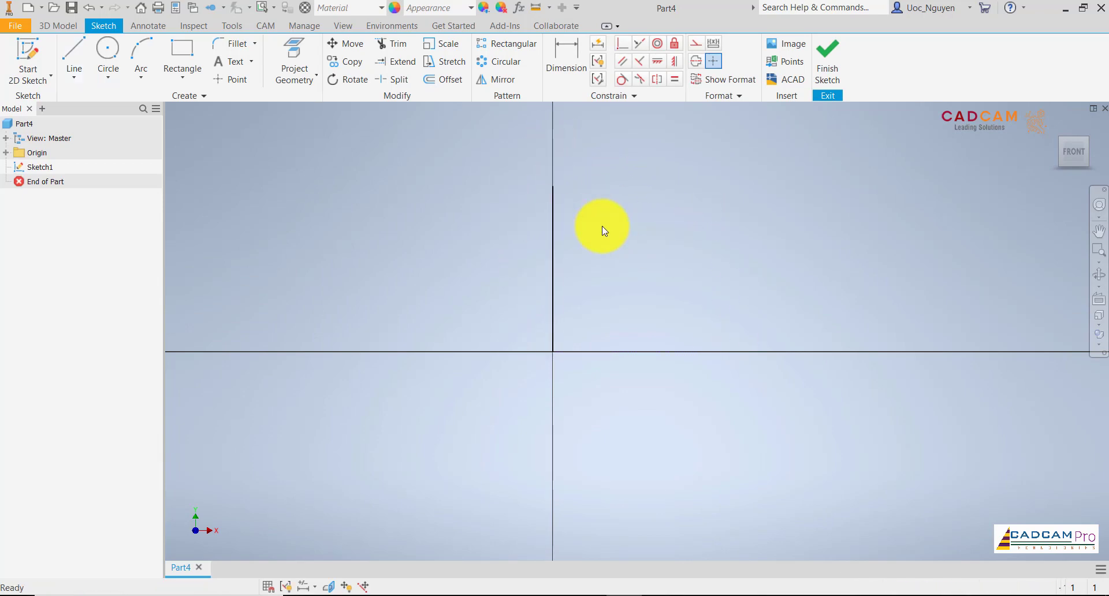
{"action": "right_click", "coordinate": [603, 227]}
{"action": "left_click", "coordinate": [604, 227]}
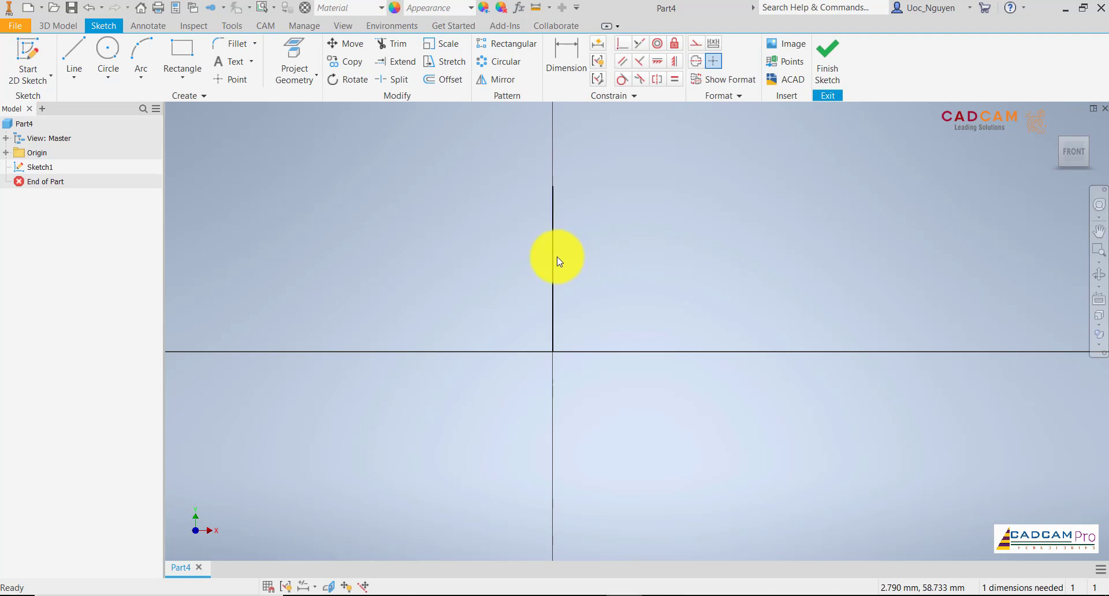
Convert the vertical line through the origin to a centerline.
{"action": "left_click", "coordinate": [555, 257]}
{"action": "right_click", "coordinate": [601, 267]}
{"action": "left_click", "coordinate": [601, 304]}
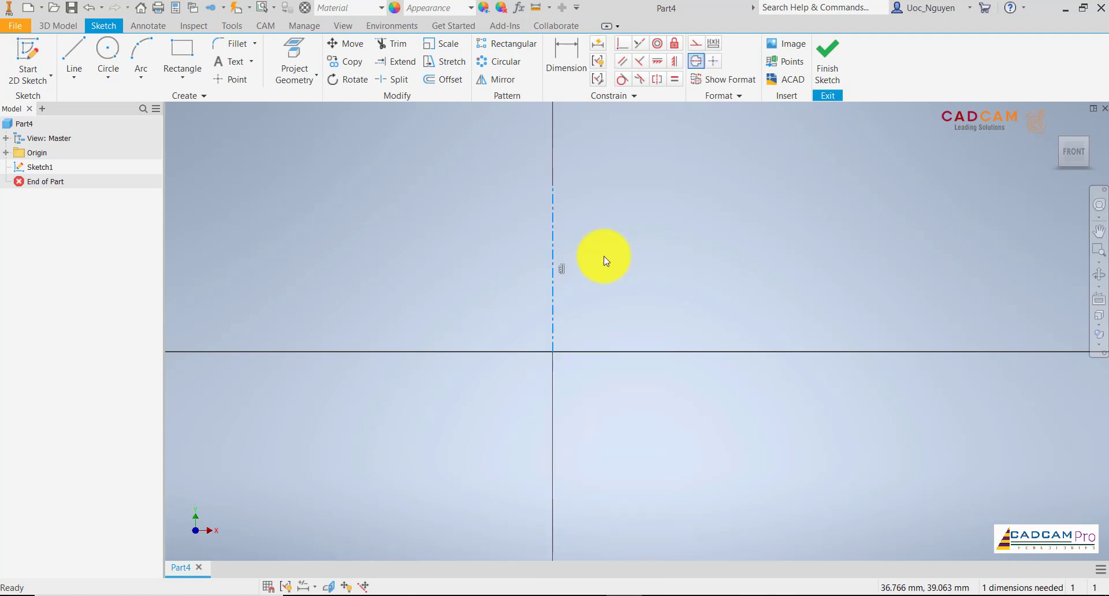
Draw a vertical line about 65 mm tall from the horizontal axis, about 39 mm to the right of the centerline.
{"action": "scroll", "coordinate": [574, 220], "scroll_direction": "down", "scroll_amount": 3}
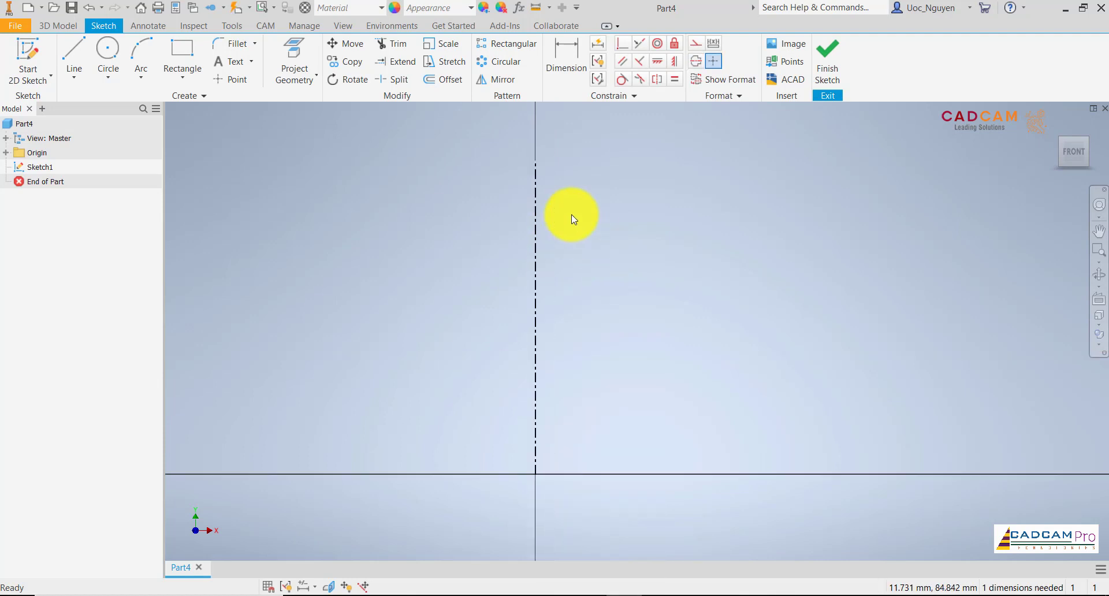
{"action": "left_click", "coordinate": [72, 58]}
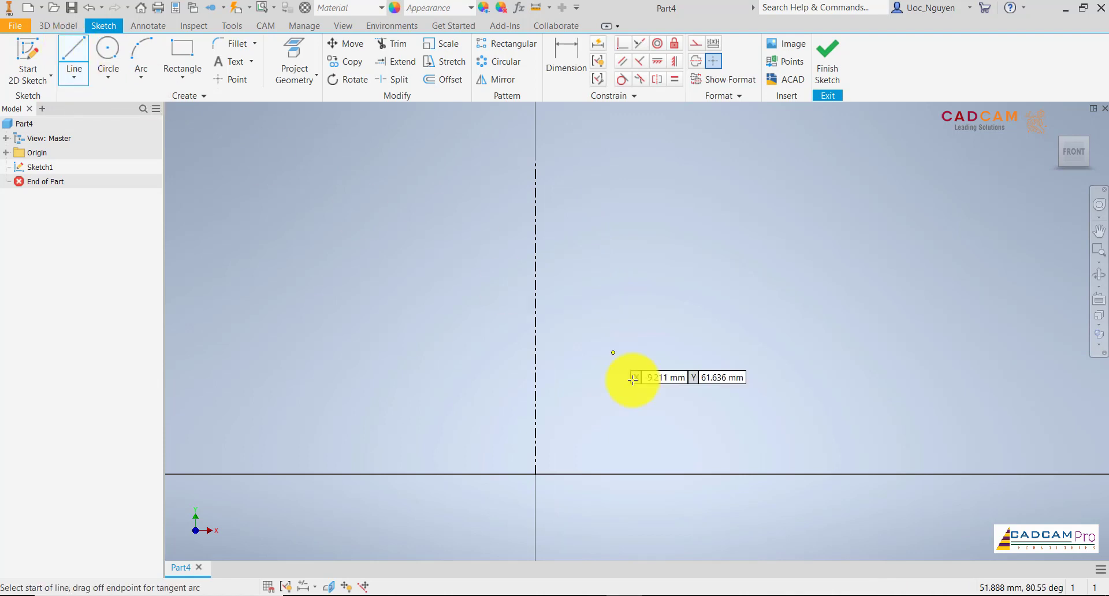
{"action": "left_click", "coordinate": [654, 474]}
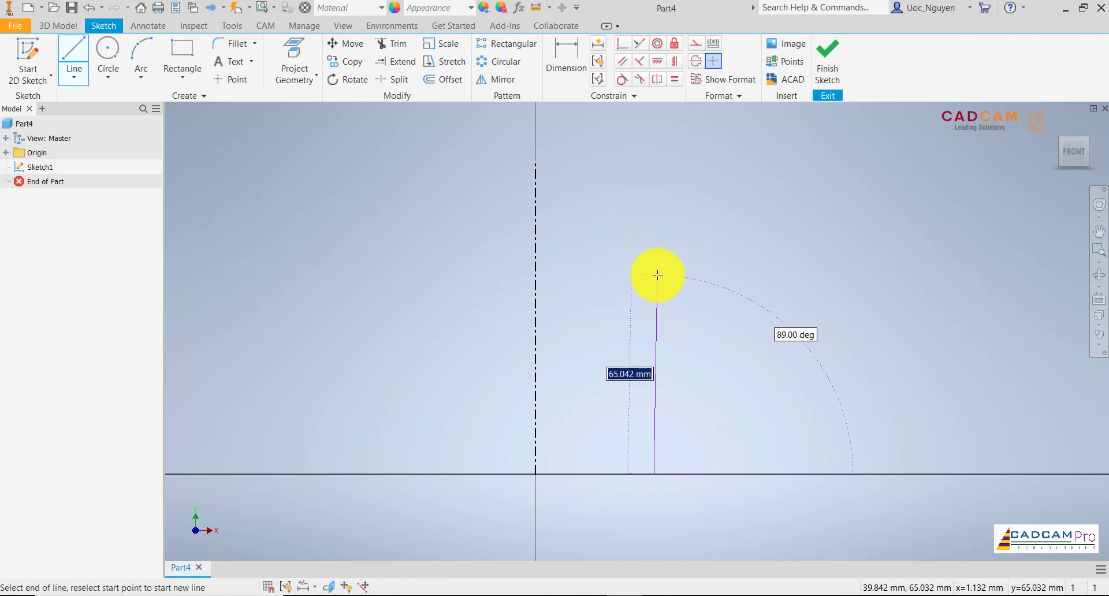
{"action": "left_click", "coordinate": [654, 277]}
{"action": "key", "text": "Escape"}
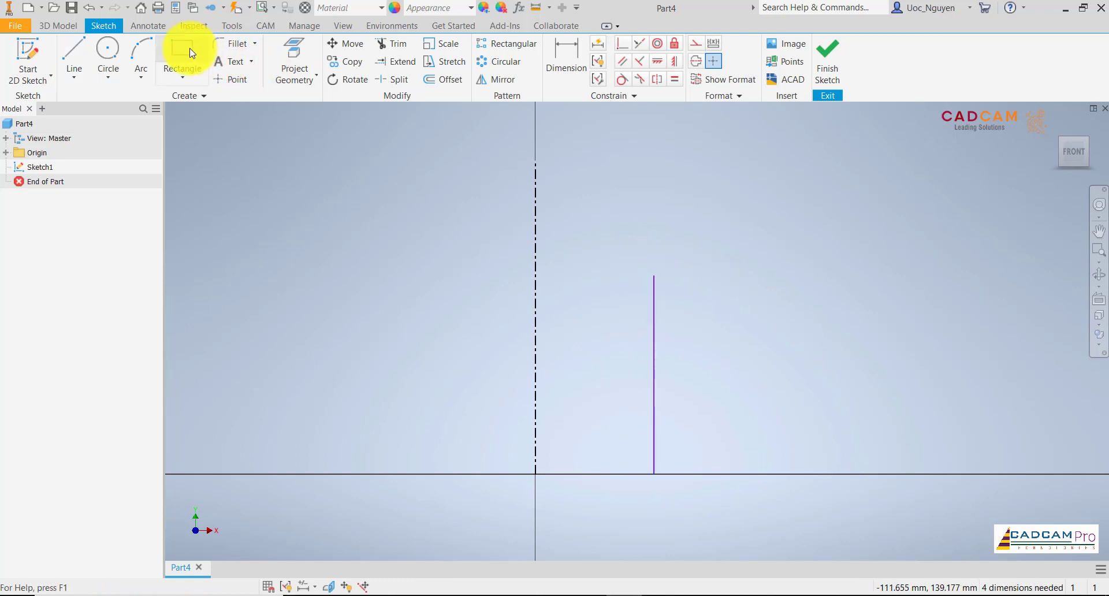
Draw a three-point arc of about 43 mm radius from the top of the profile line to the centerline.
{"action": "left_click", "coordinate": [143, 56]}
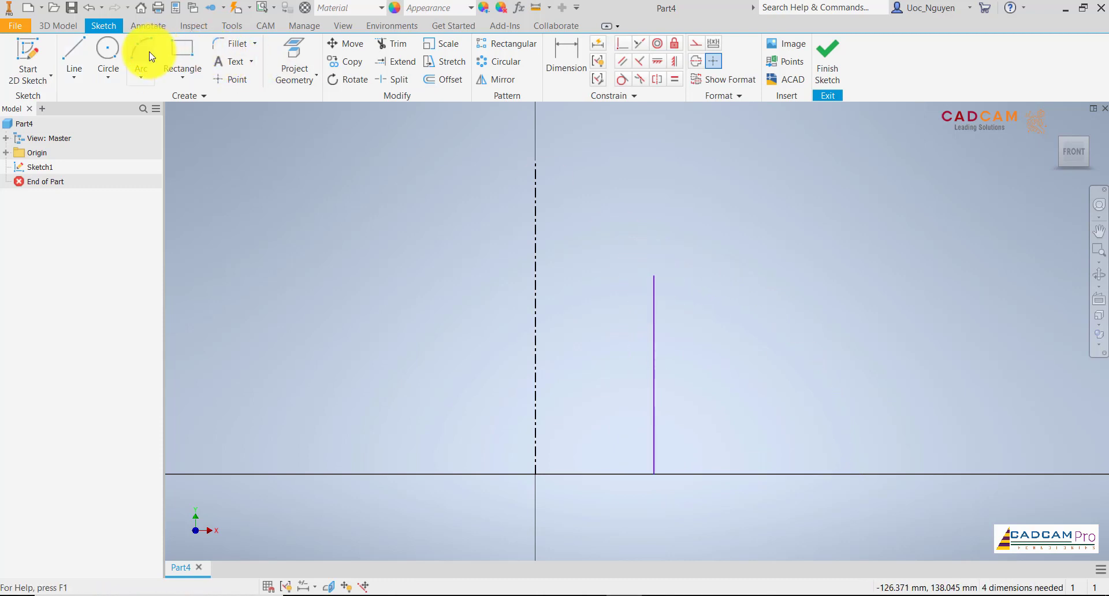
{"action": "left_click", "coordinate": [653, 277]}
{"action": "left_click", "coordinate": [535, 180]}
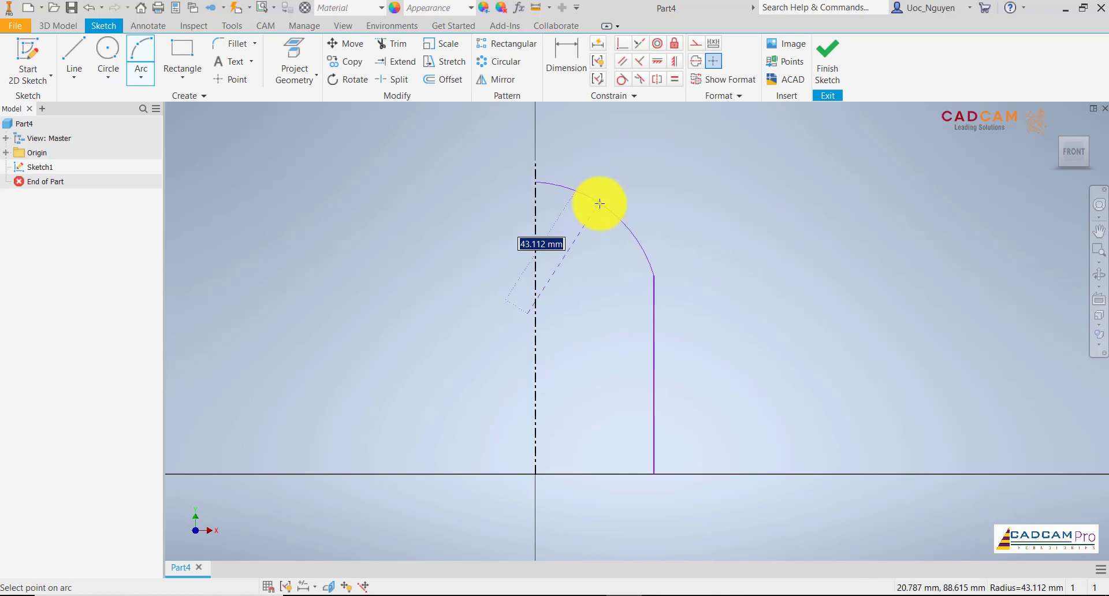
{"action": "left_click", "coordinate": [597, 201]}
{"action": "key", "text": "Escape"}
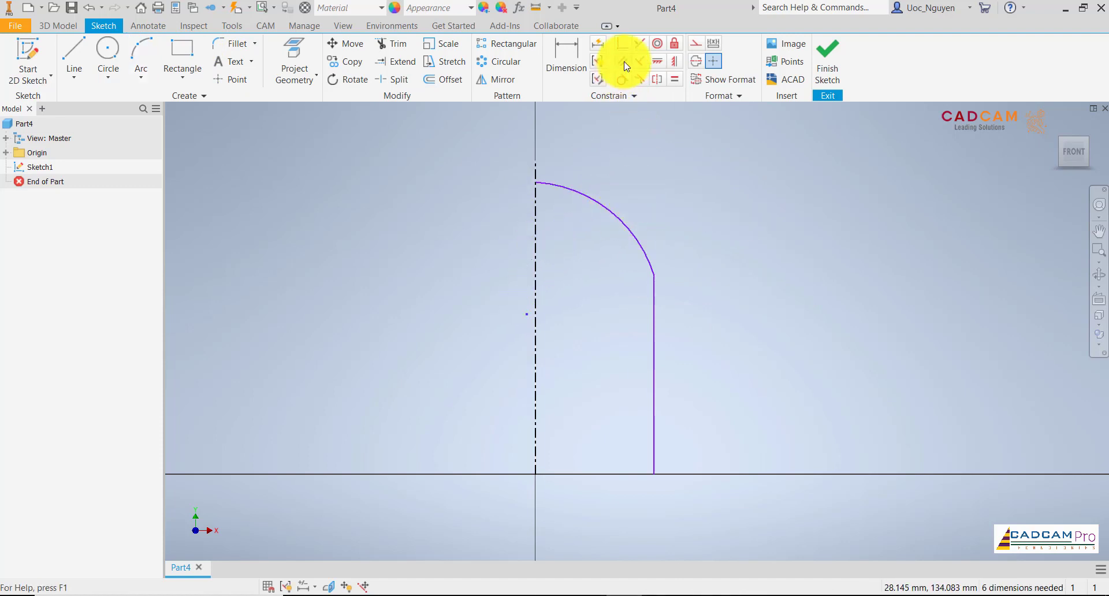
Align the arc's center vertically with the origin using a vertical constraint.
{"action": "left_click", "coordinate": [674, 62]}
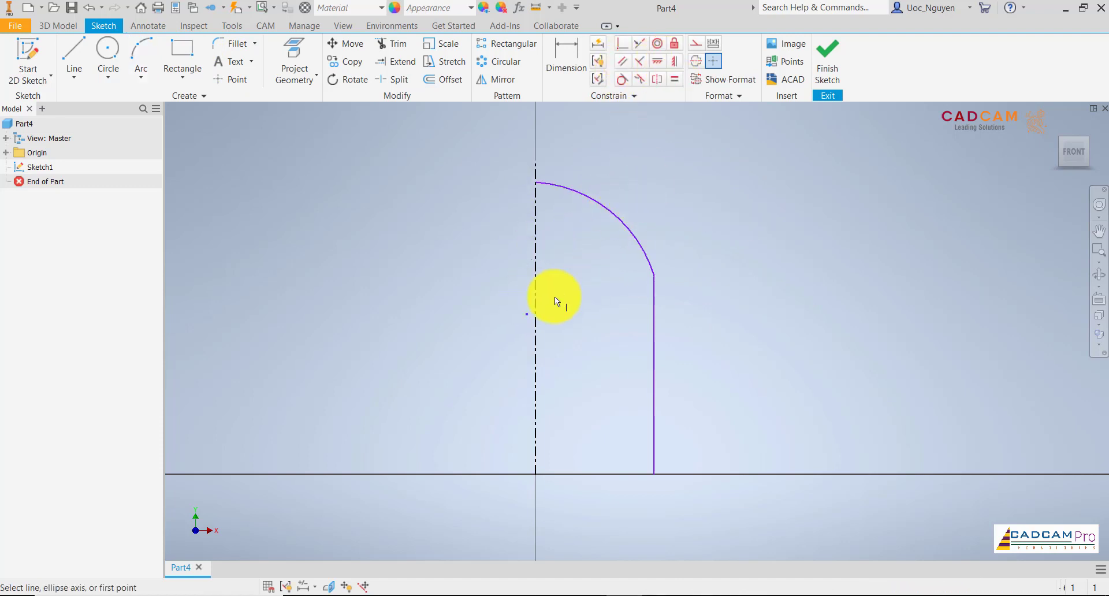
{"action": "left_click", "coordinate": [526, 313]}
{"action": "left_click", "coordinate": [537, 474]}
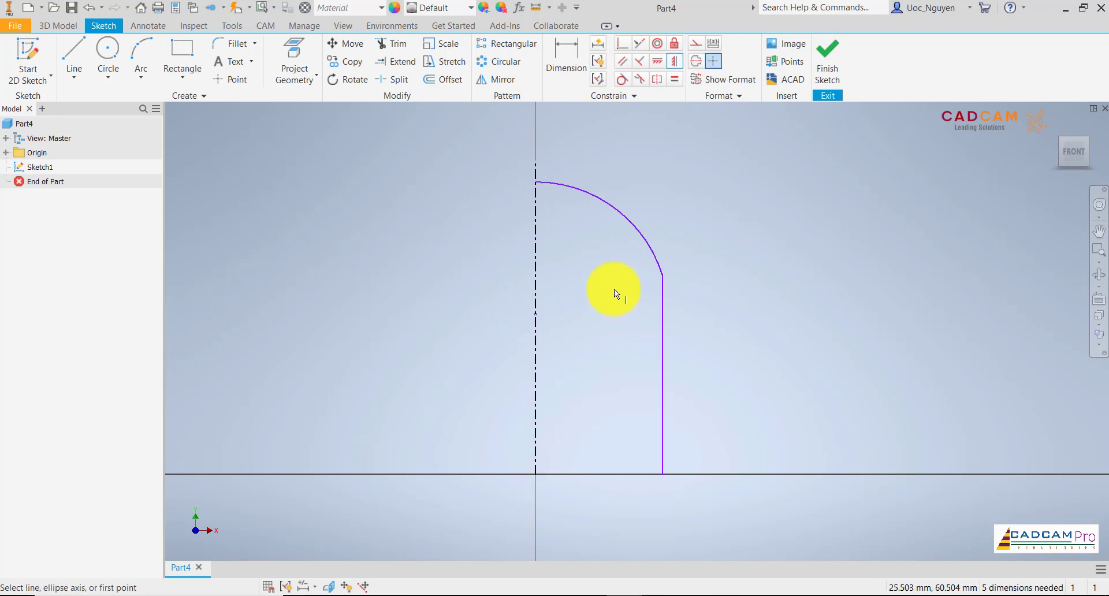
Make the arc tangent to the vertical profile line.
{"action": "left_click", "coordinate": [622, 79]}
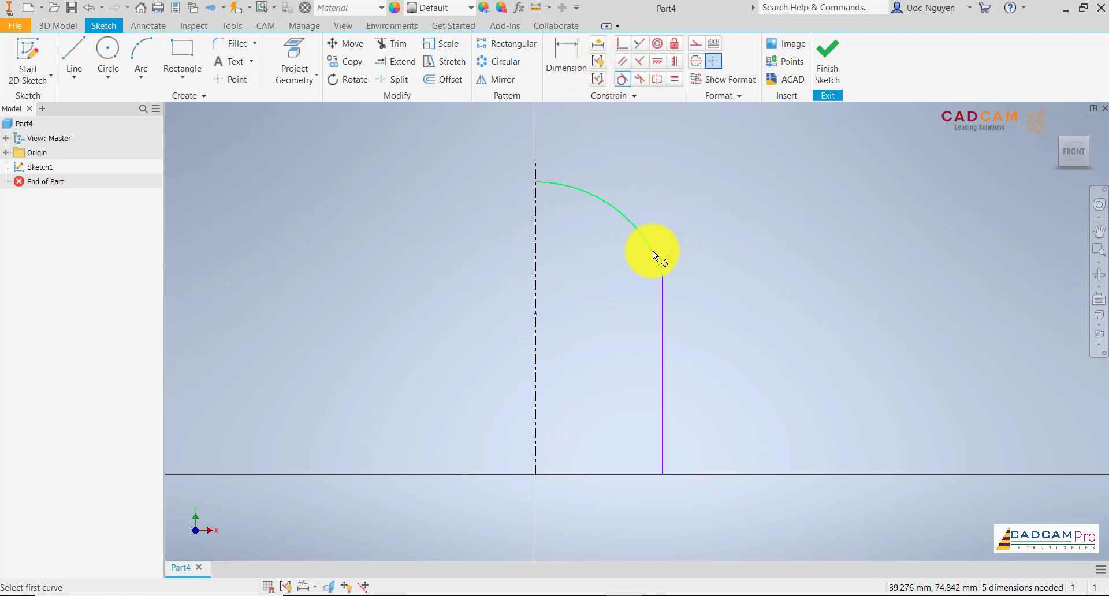
{"action": "left_click", "coordinate": [652, 252]}
{"action": "left_click", "coordinate": [662, 289]}
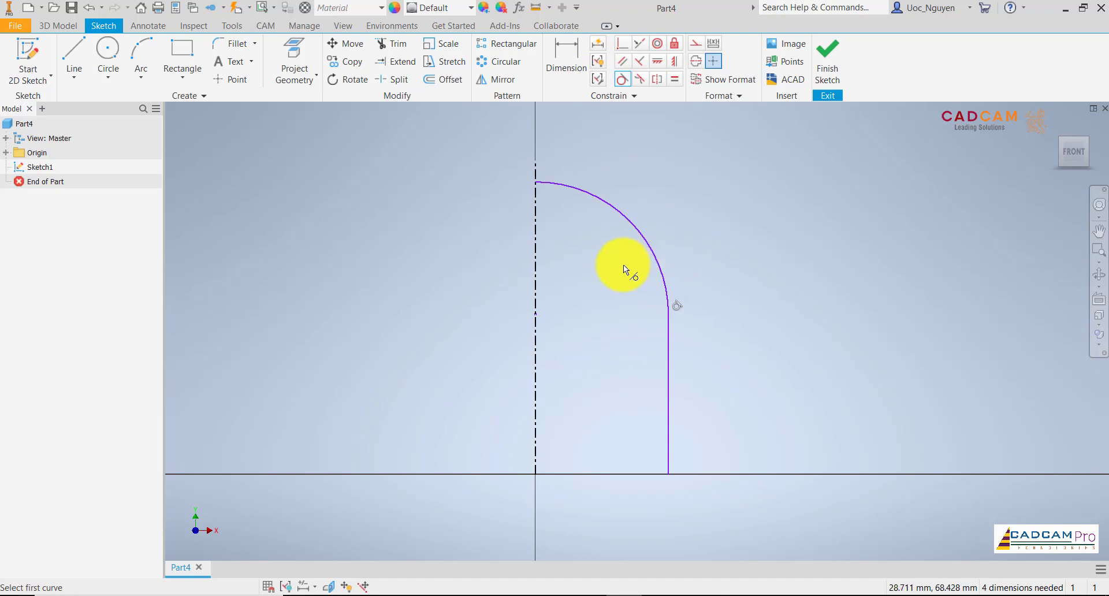
{"action": "key", "text": "Escape"}
Consult the part drawing and dimension the profile's overall height from the origin to the arc's top end as 85 mm.
{"action": "middle_click_drag", "start_coordinate": [601, 275], "coordinate": [582, 281]}
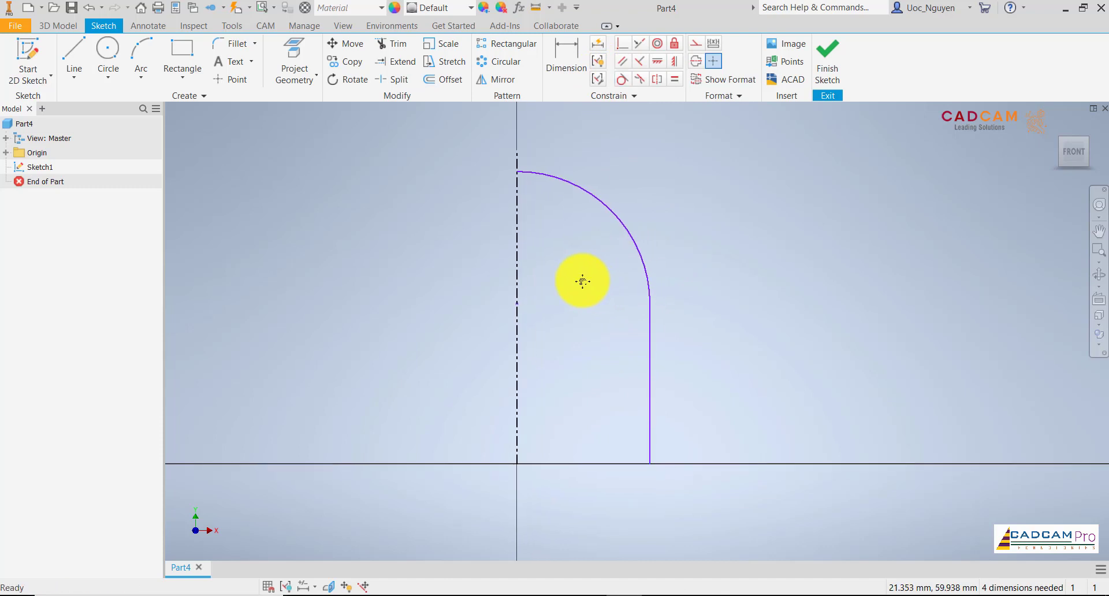
{"action": "left_click", "coordinate": [659, 595]}
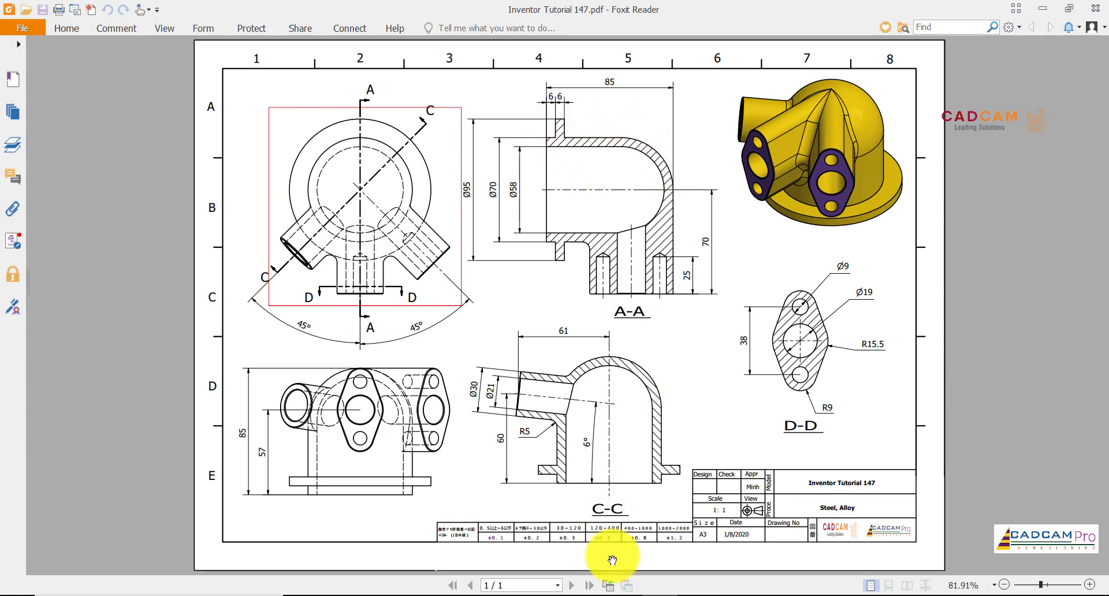
{"action": "left_click", "coordinate": [622, 595]}
{"action": "left_click", "coordinate": [574, 53]}
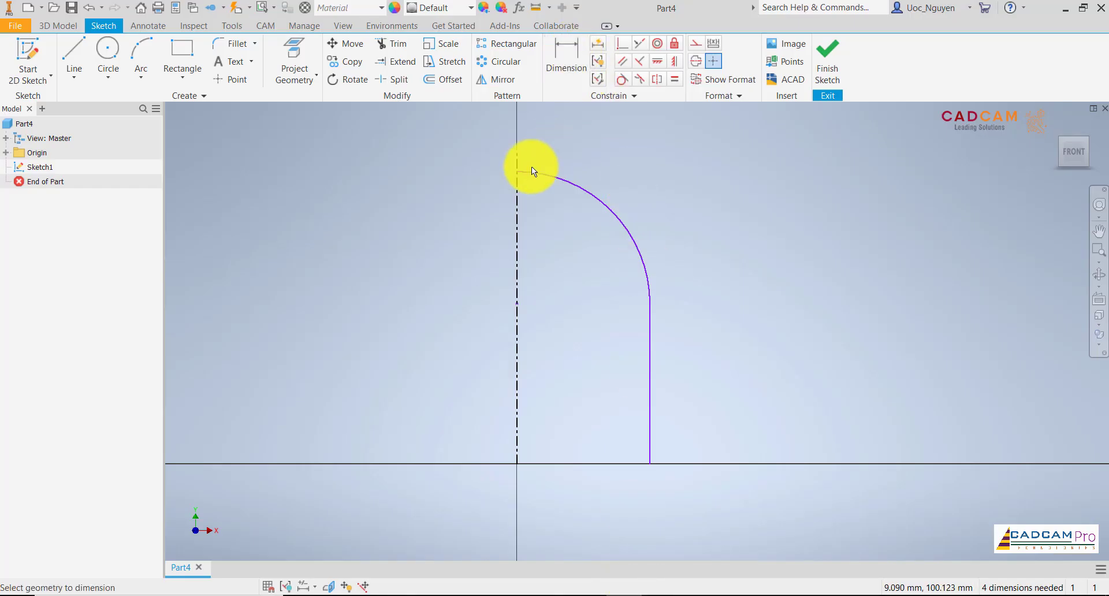
{"action": "left_click", "coordinate": [518, 171]}
{"action": "left_click", "coordinate": [515, 466]}
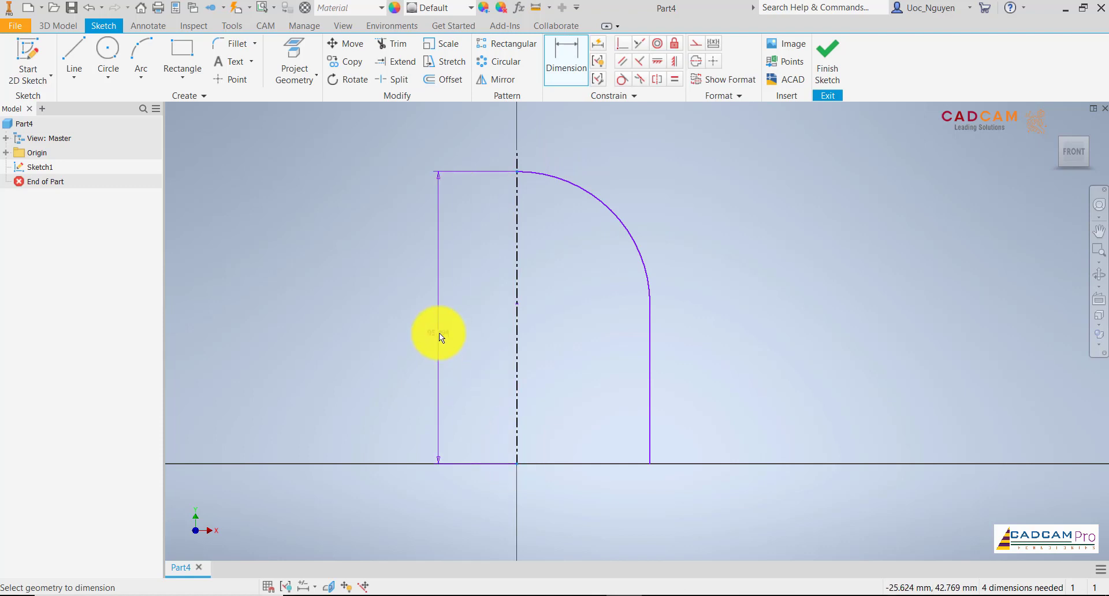
{"action": "left_click", "coordinate": [437, 331]}
{"action": "type", "text": "85"}
{"action": "key", "text": "Return"}
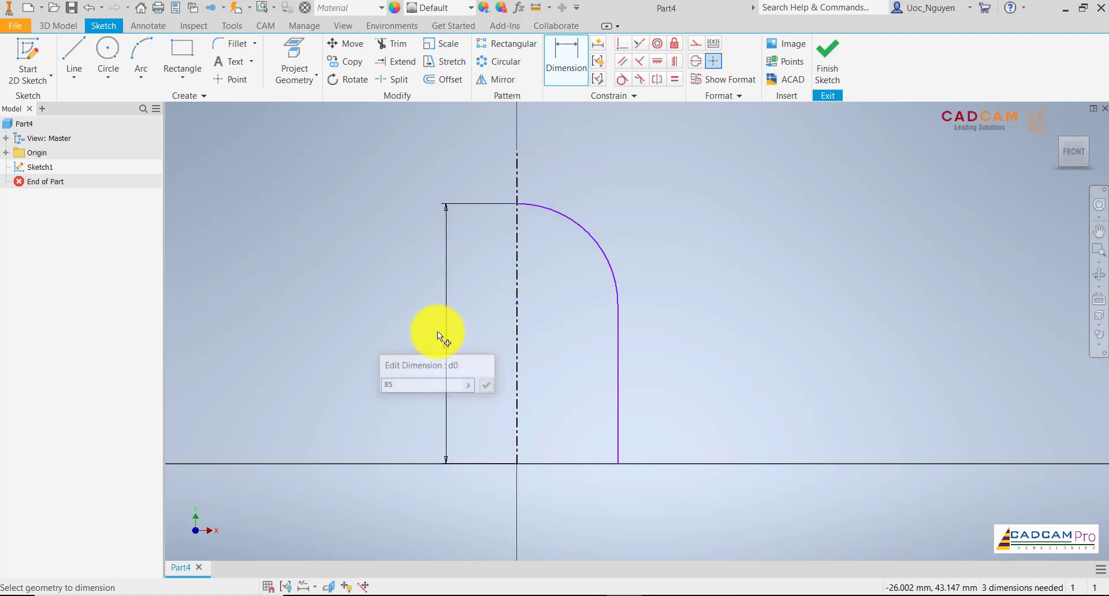
Dimension the vertical profile line about the centerline as a 70 mm diameter.
{"action": "left_click", "coordinate": [618, 373]}
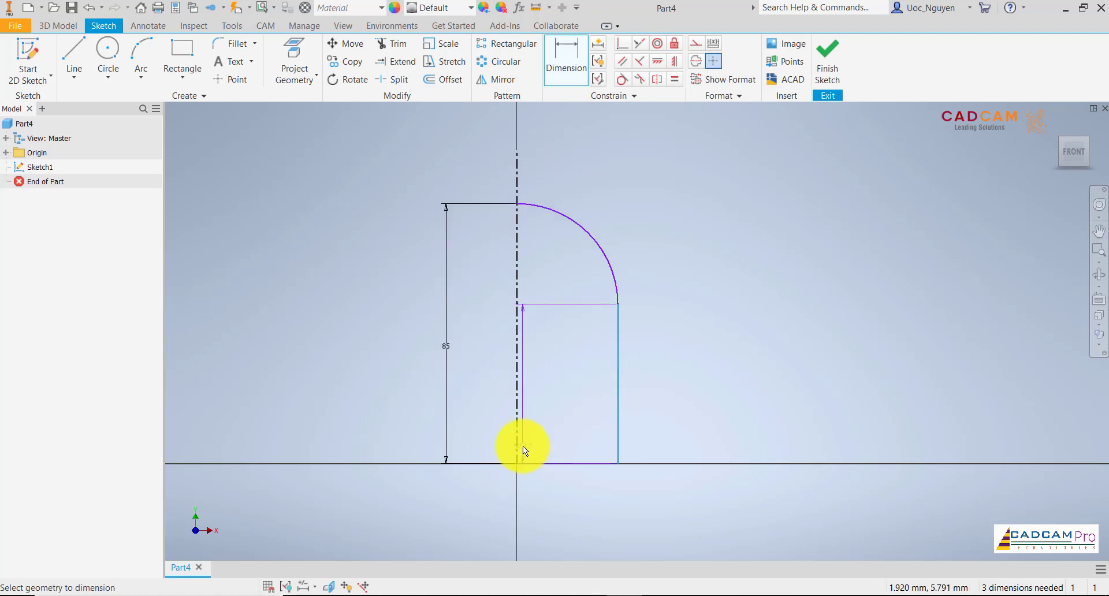
{"action": "left_click", "coordinate": [520, 445]}
{"action": "left_click", "coordinate": [527, 513]}
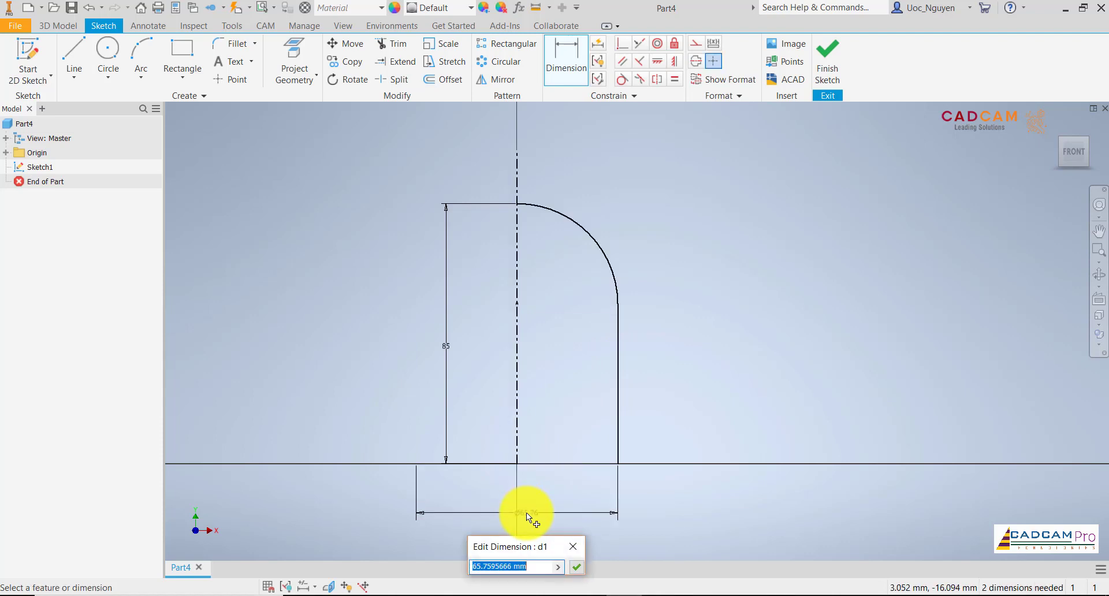
{"action": "type", "text": "70"}
{"action": "key", "text": "Return"}
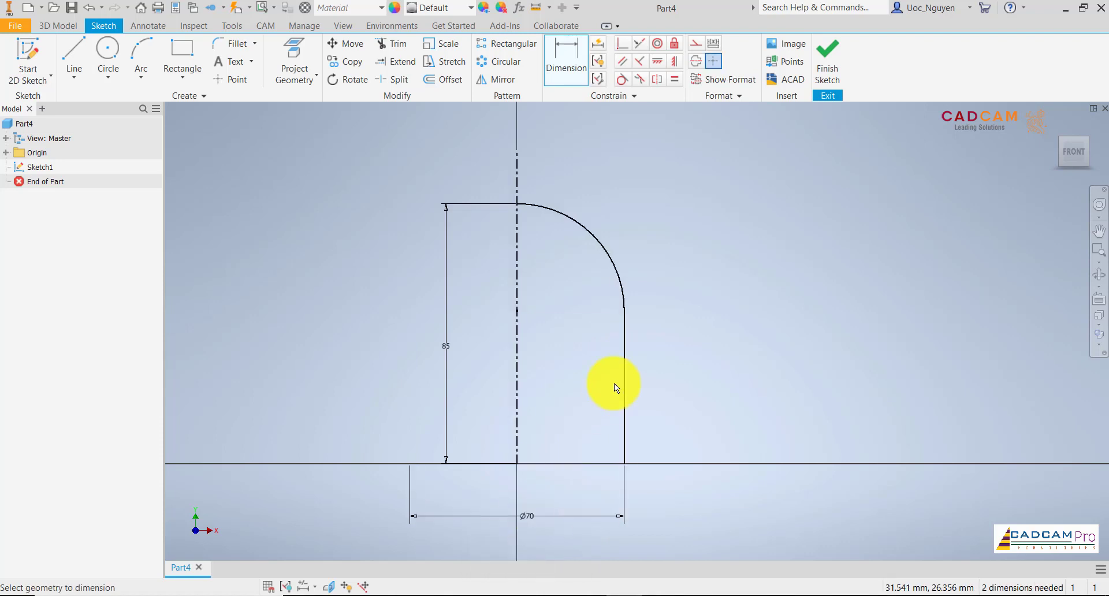
{"action": "key", "text": "Escape"}
Consult the part drawing and offset the arc-and-line profile inward to an inner diameter of about 55 mm.
{"action": "middle_click_drag", "start_coordinate": [578, 325], "coordinate": [584, 306]}
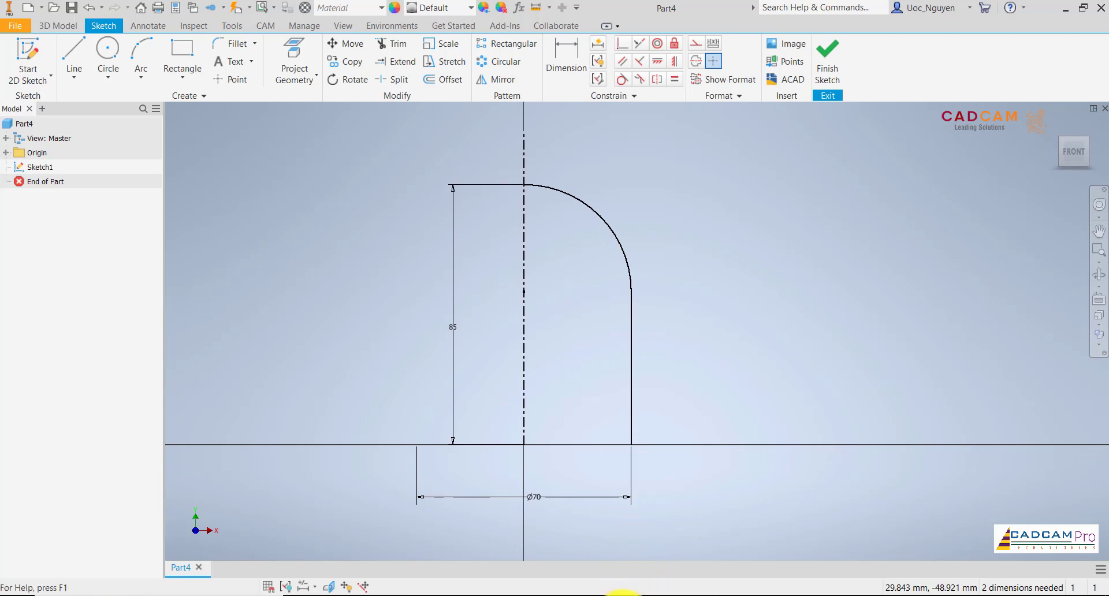
{"action": "left_click", "coordinate": [623, 594]}
{"action": "left_click", "coordinate": [623, 594]}
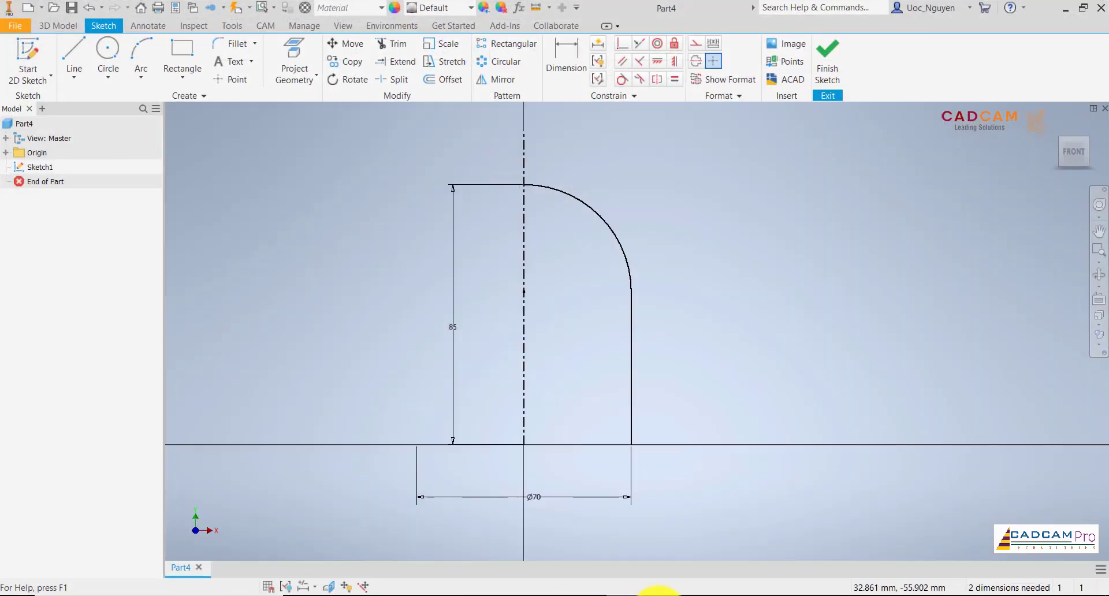
{"action": "left_click", "coordinate": [658, 594]}
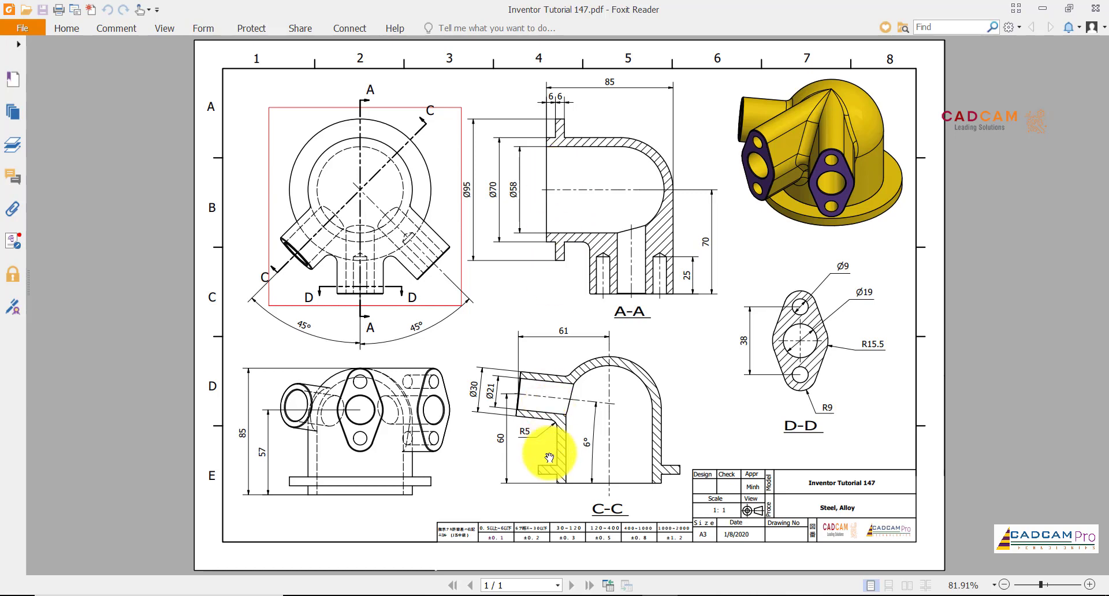
{"action": "left_click", "coordinate": [623, 595]}
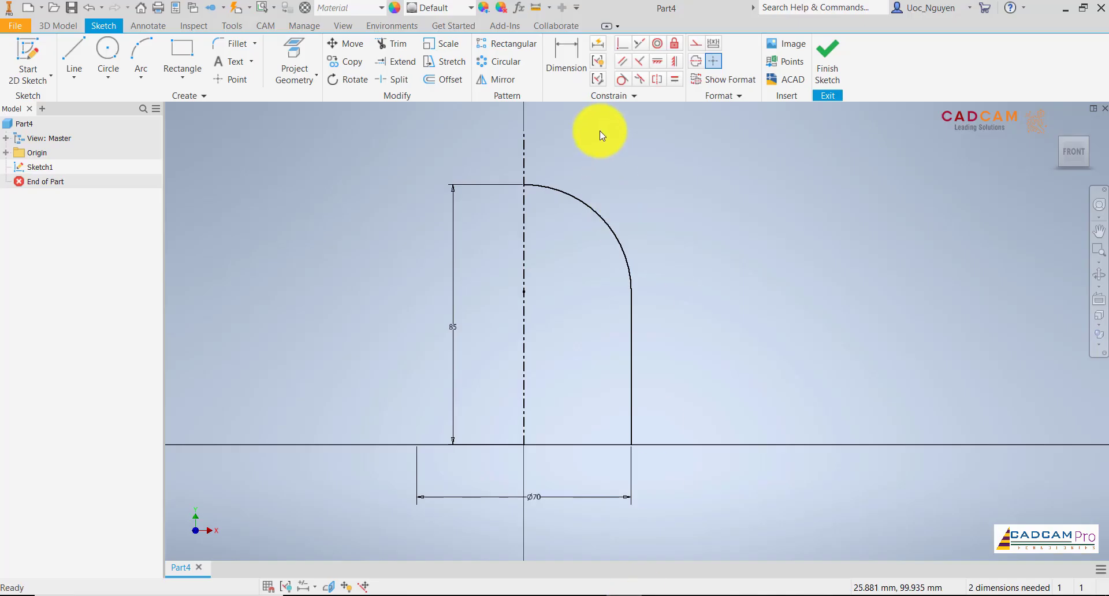
{"action": "left_click", "coordinate": [443, 79]}
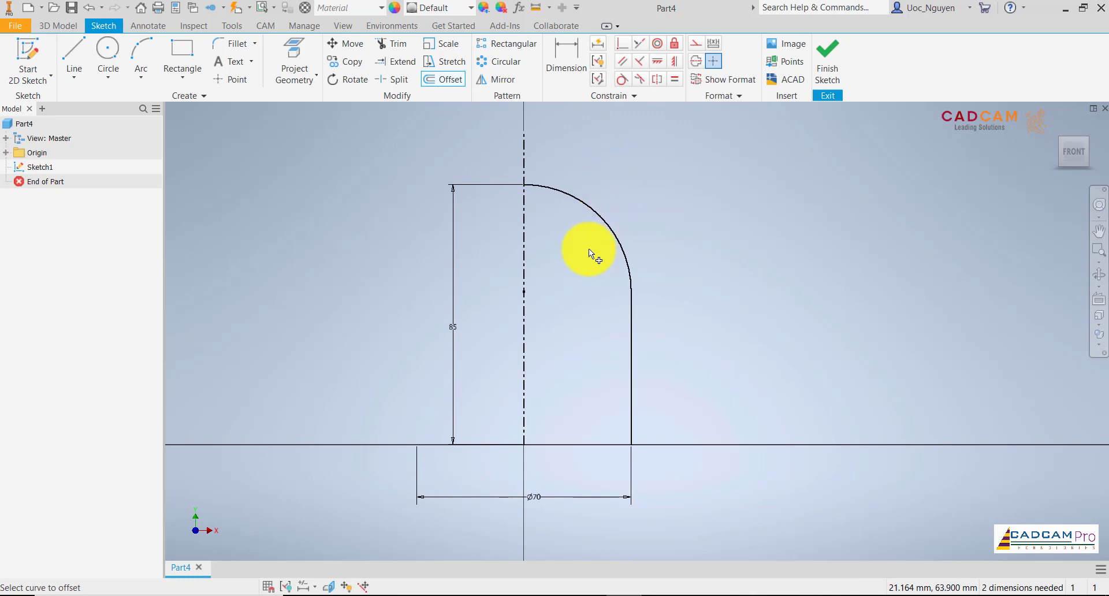
{"action": "left_click", "coordinate": [609, 227]}
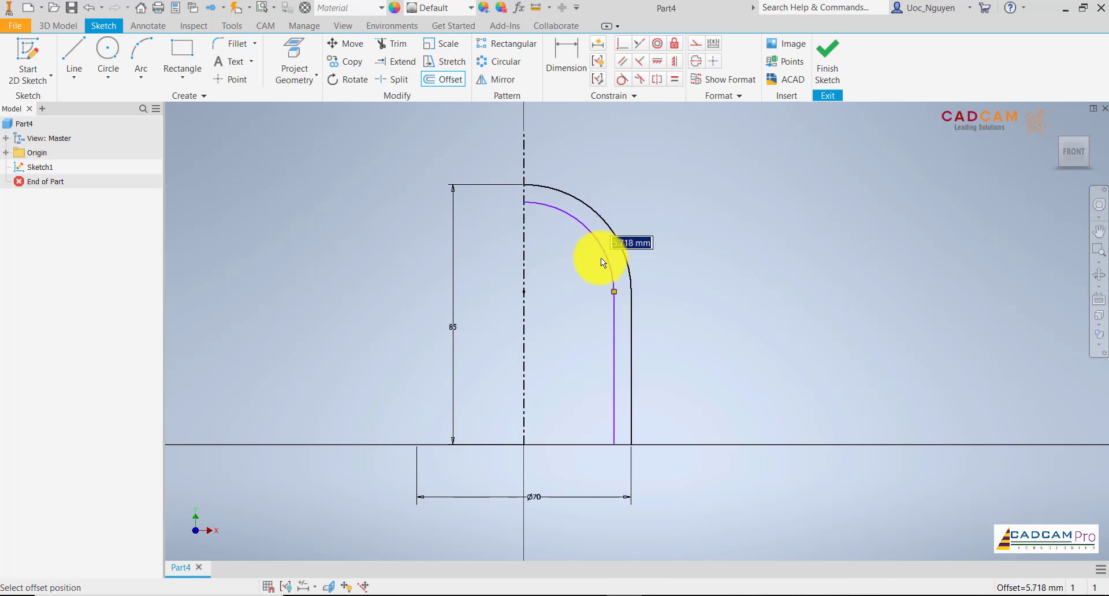
{"action": "left_click", "coordinate": [600, 260]}
Dimension the inner vertical line about the centerline as a 58 mm diameter.
{"action": "left_click", "coordinate": [581, 62]}
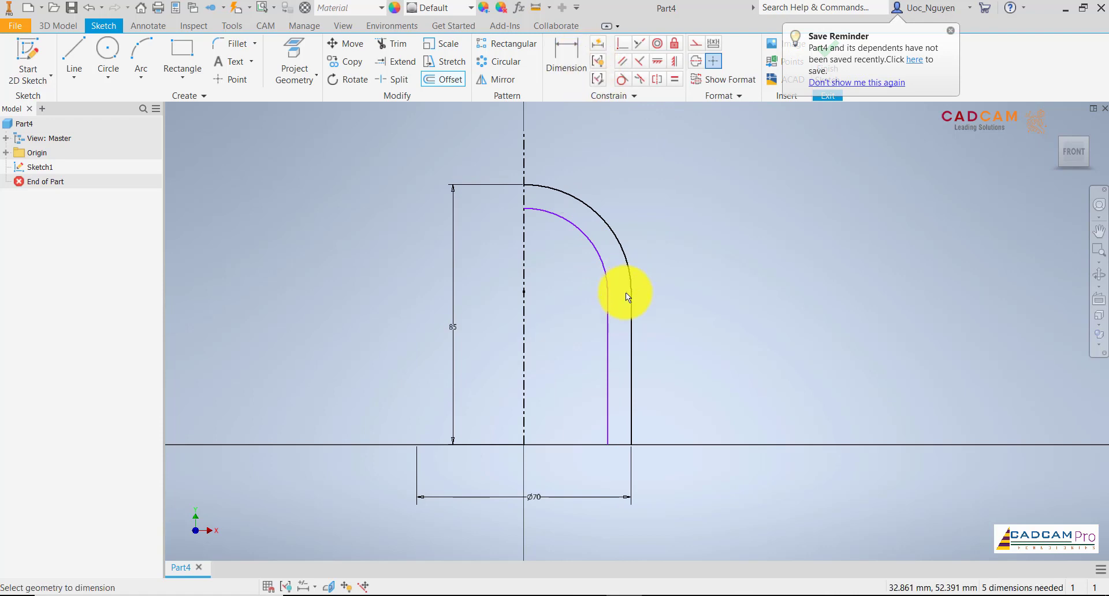
{"action": "left_click", "coordinate": [607, 341]}
{"action": "left_click", "coordinate": [521, 428]}
{"action": "left_click", "coordinate": [549, 472]}
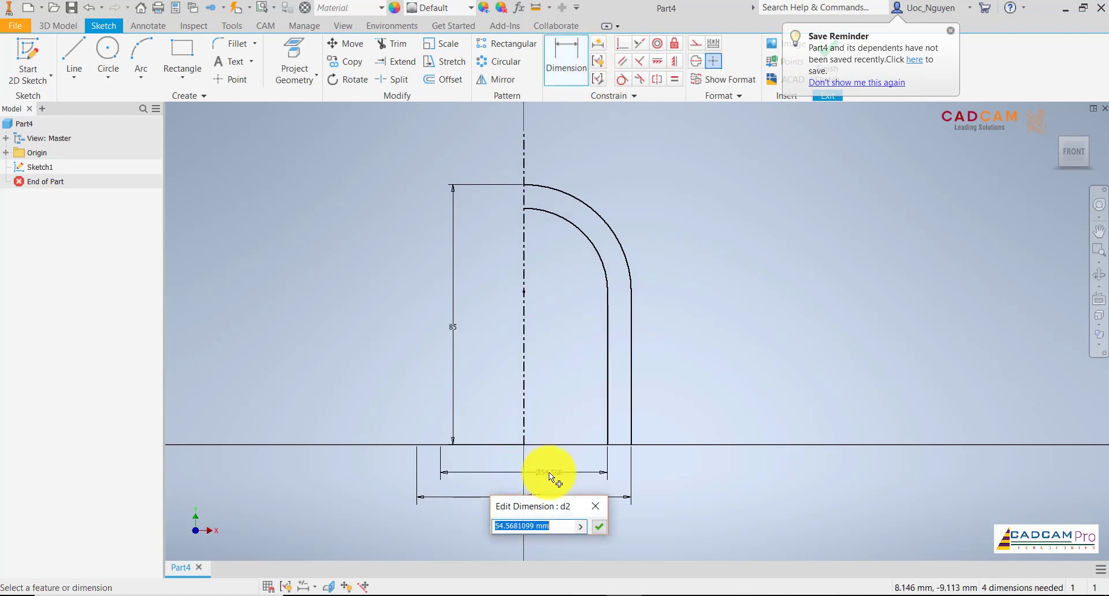
{"action": "type", "text": "58"}
{"action": "key", "text": "Return"}
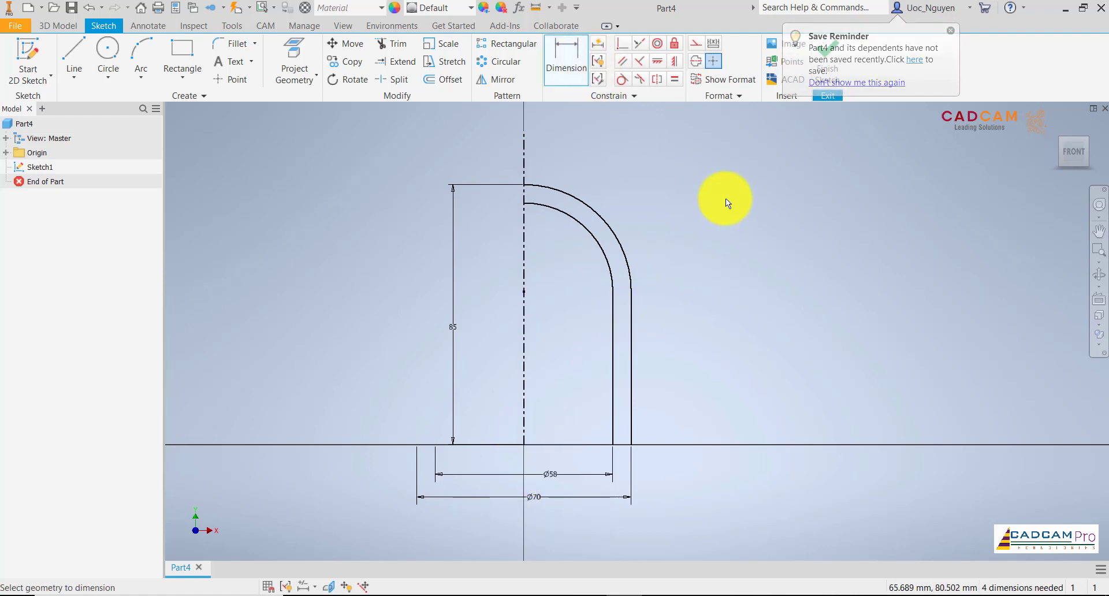
Sketch a flange rectangle about 17.5 mm wide outward from the lower part of the outer vertical line.
{"action": "left_click", "coordinate": [184, 53]}
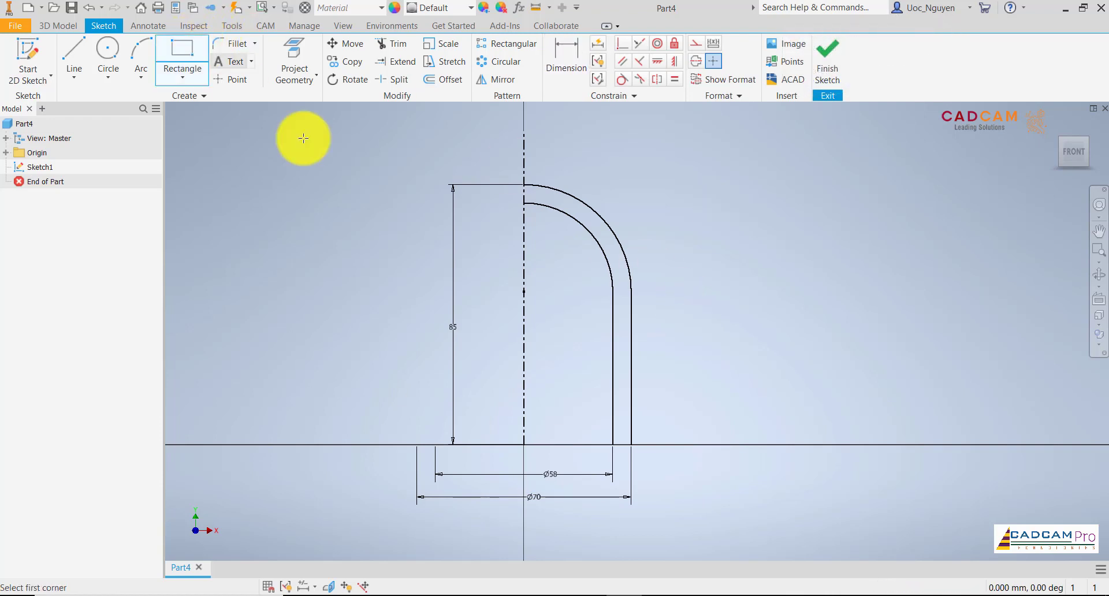
{"action": "left_click", "coordinate": [632, 364]}
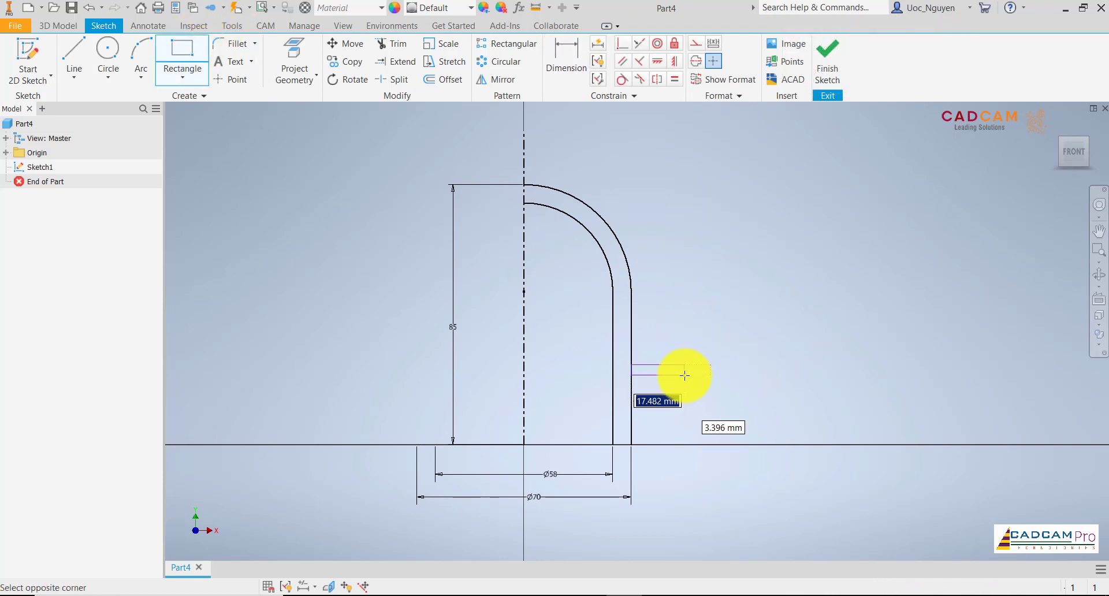
{"action": "left_click", "coordinate": [684, 385]}
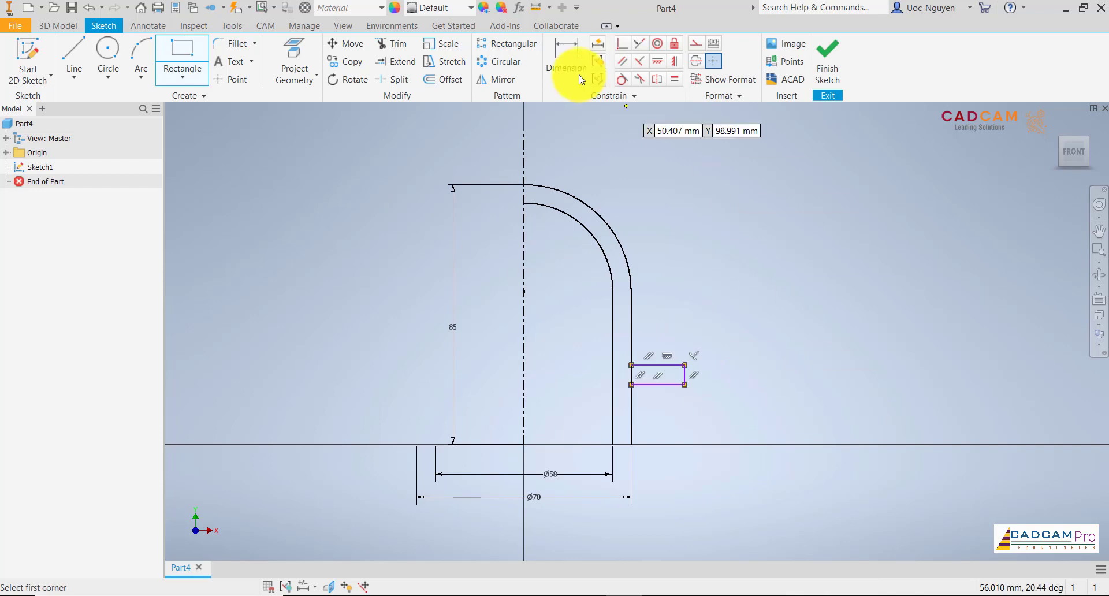
Consult the part drawing and dimension the rectangle's outer edge about the centerline as a 95 mm diameter.
{"action": "left_click", "coordinate": [565, 60]}
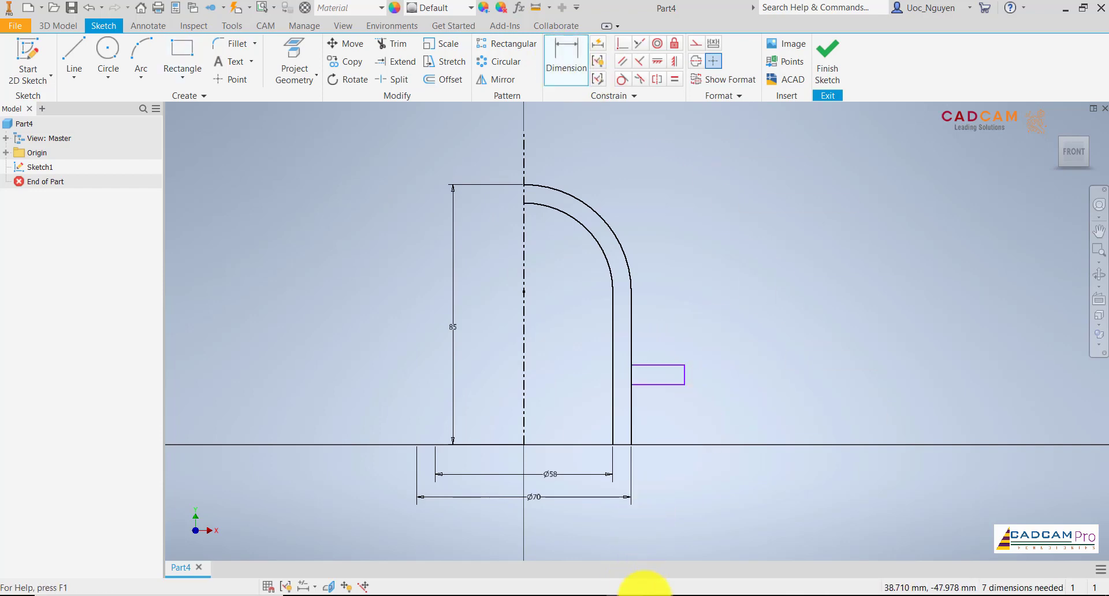
{"action": "left_click", "coordinate": [656, 593]}
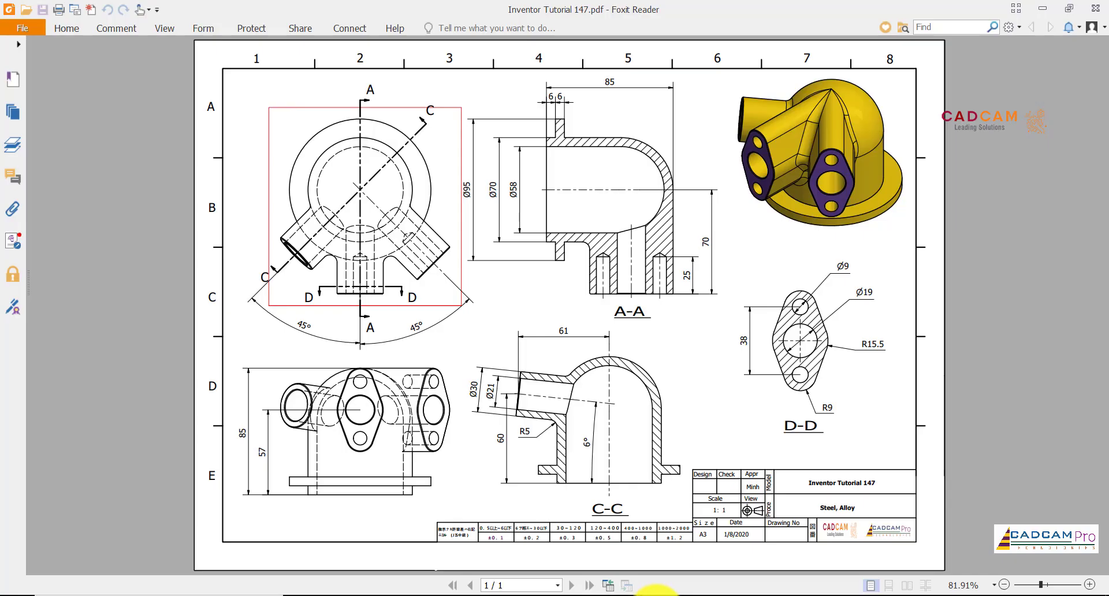
{"action": "left_click", "coordinate": [650, 592]}
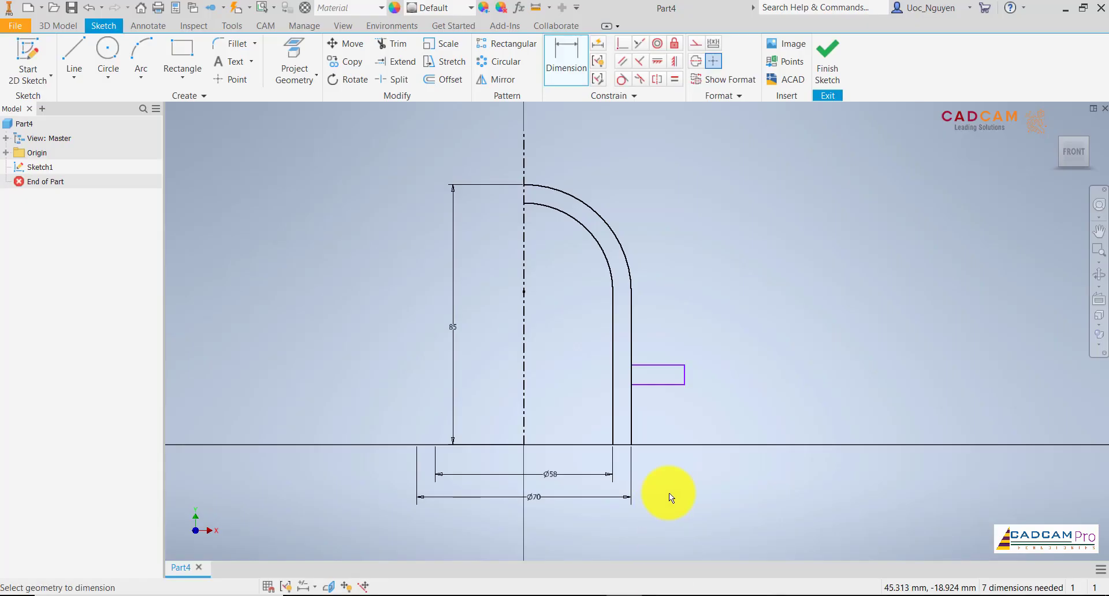
{"action": "left_click", "coordinate": [685, 375]}
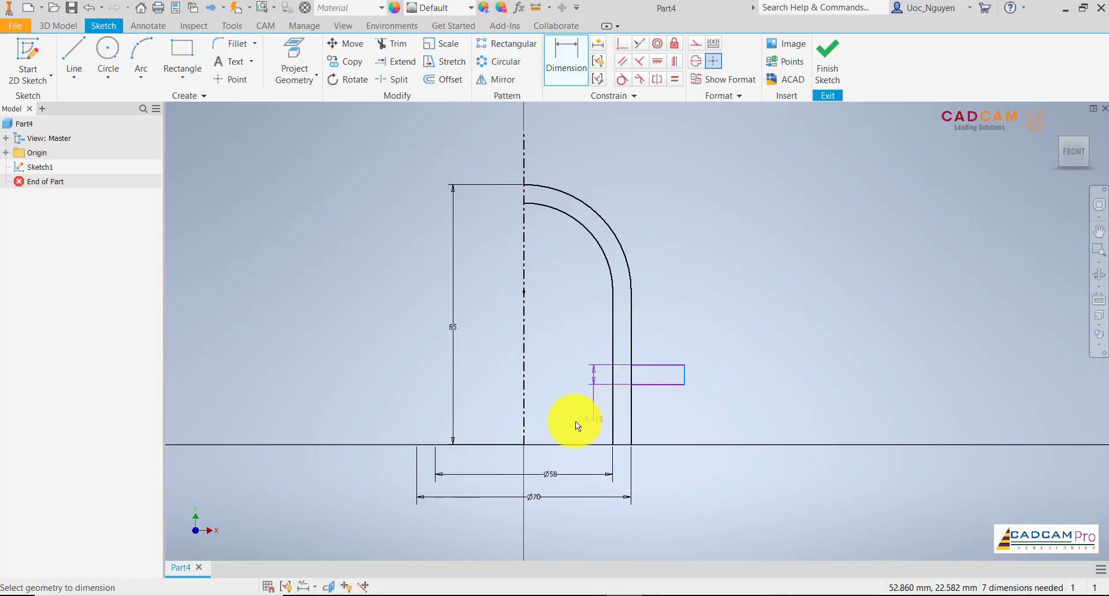
{"action": "left_click", "coordinate": [525, 404]}
{"action": "left_click", "coordinate": [541, 525]}
{"action": "type", "text": "95"}
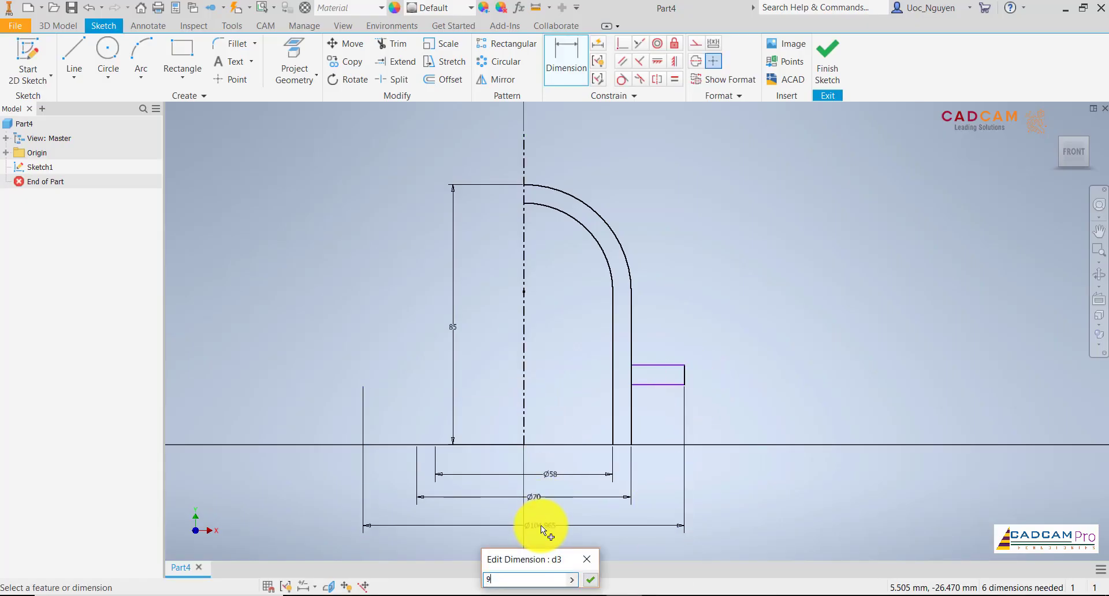
{"action": "key", "text": "Return"}
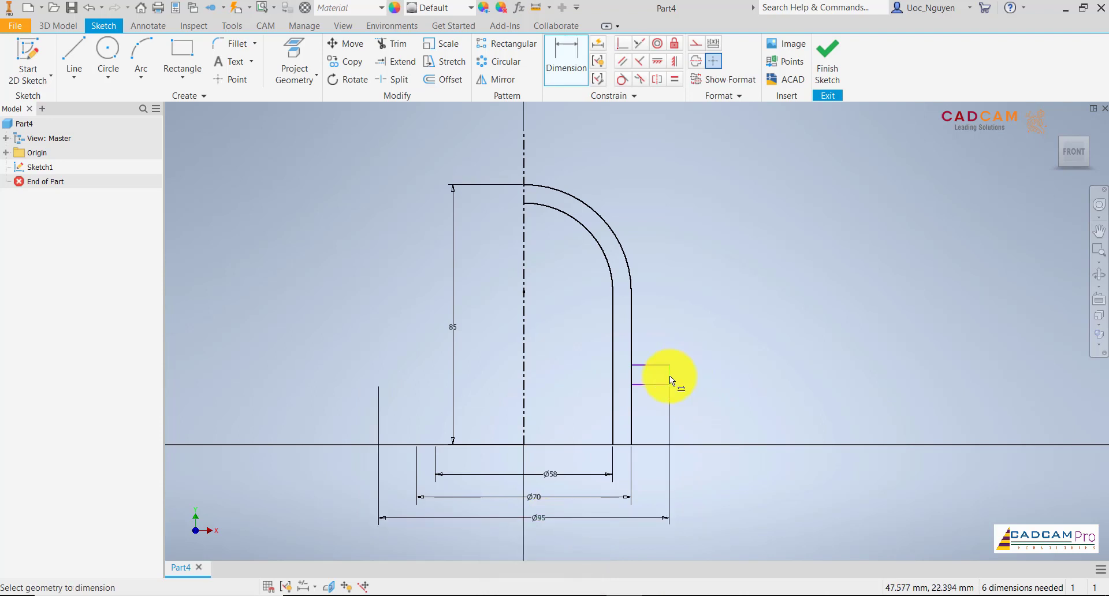
Dimension the flange rectangle's thickness as 6 mm and its height above the outer wall's bottom endpoint as 6 mm.
{"action": "left_click", "coordinate": [698, 372]}
{"action": "type", "text": "6.4145757"}
{"action": "key", "text": "Return"}
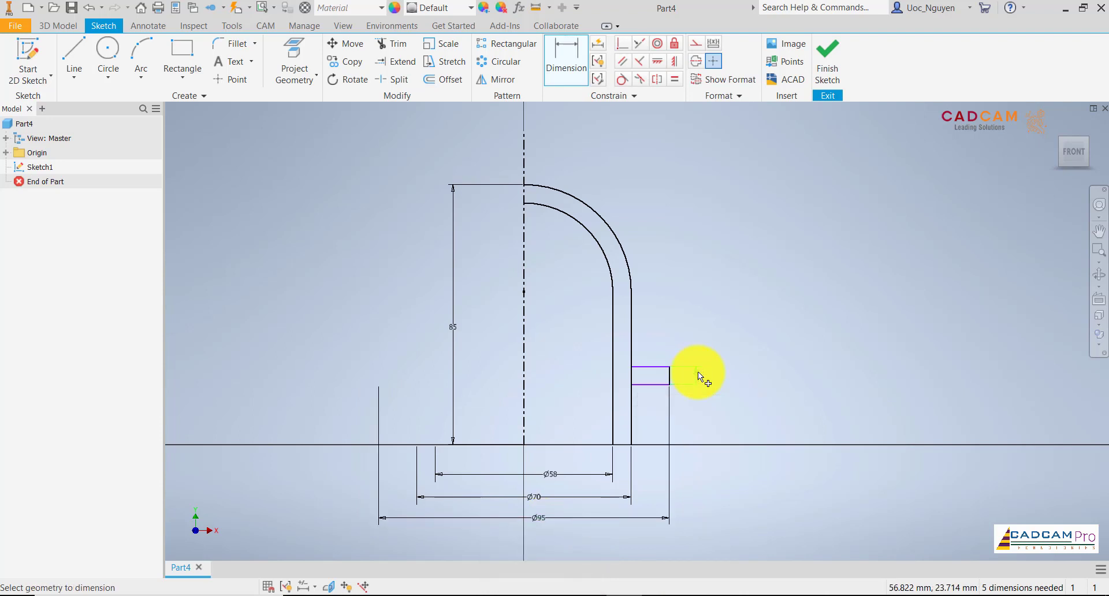
{"action": "left_click", "coordinate": [631, 445]}
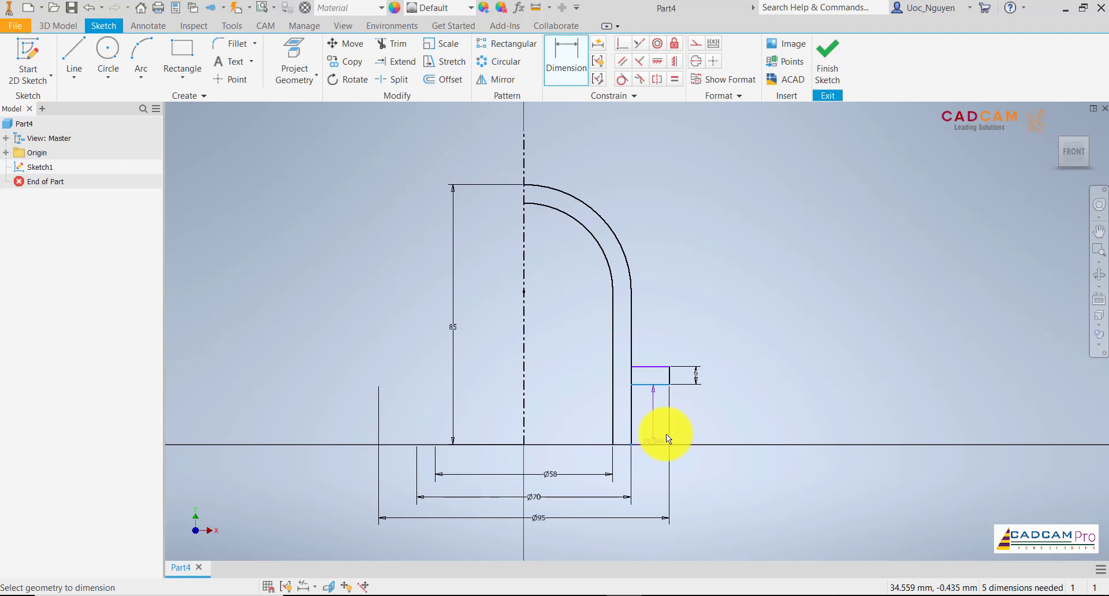
{"action": "left_click", "coordinate": [694, 424]}
{"action": "type", "text": "6"}
{"action": "key", "text": "Return"}
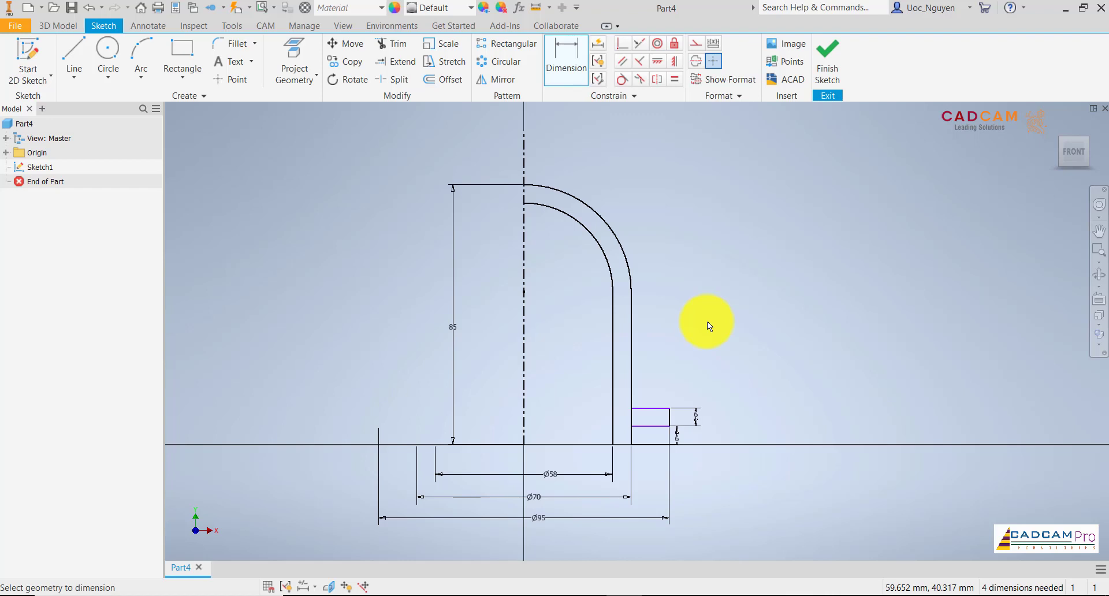
Test the flange rectangle's remaining freedom and align the outer wall line's bottom endpoint horizontally with the origin.
{"action": "scroll", "coordinate": [658, 432], "scroll_direction": "up", "scroll_amount": 2}
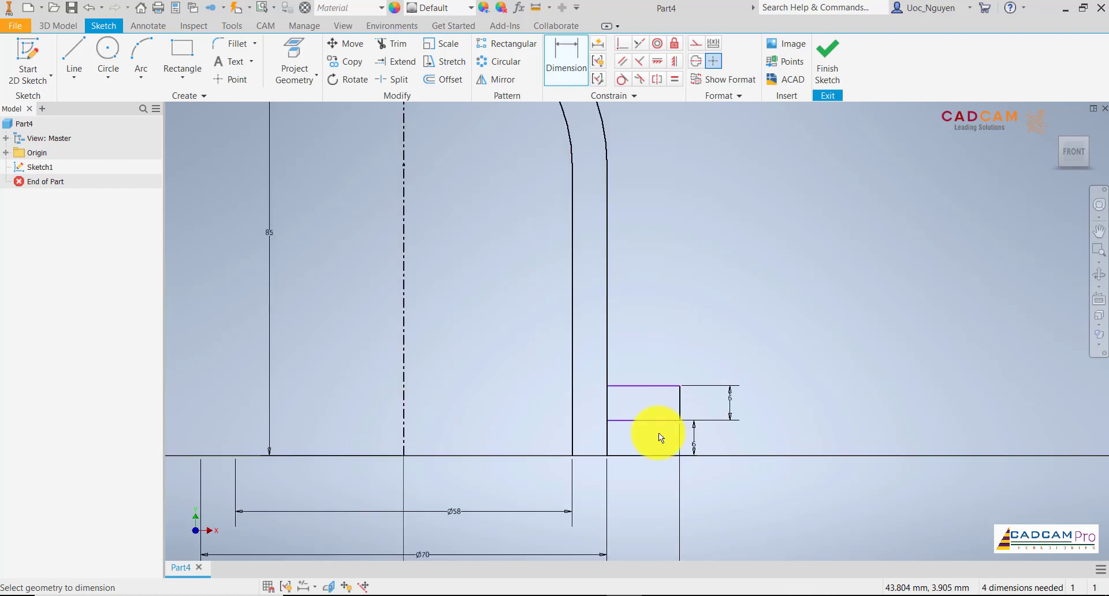
{"action": "scroll", "coordinate": [659, 432], "scroll_direction": "down", "scroll_amount": 2}
{"action": "key", "text": "Escape"}
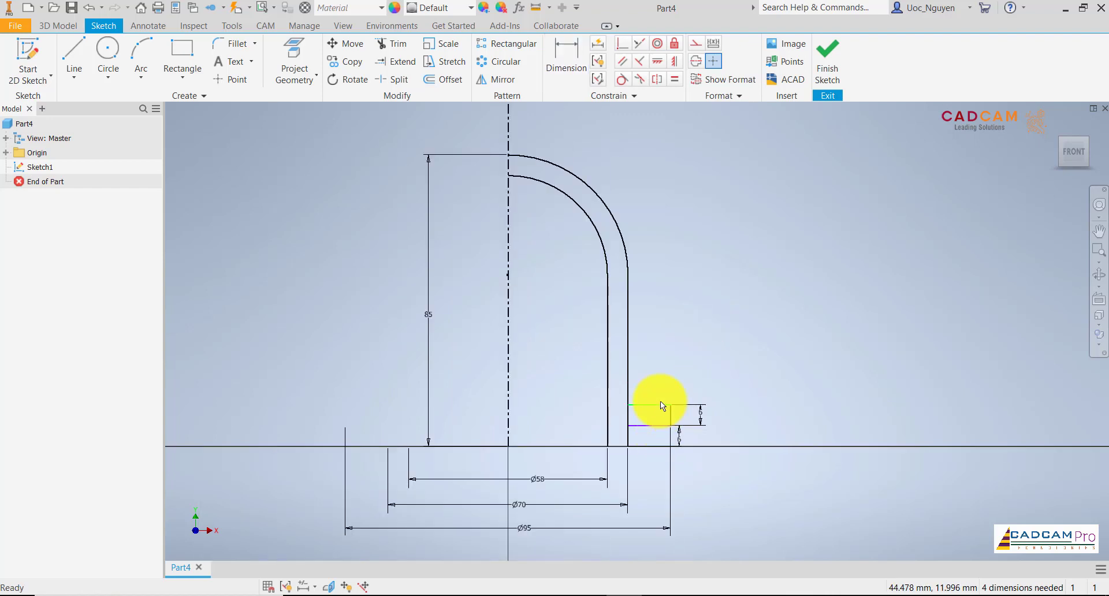
{"action": "left_click_drag", "start_coordinate": [660, 403], "coordinate": [659, 369]}
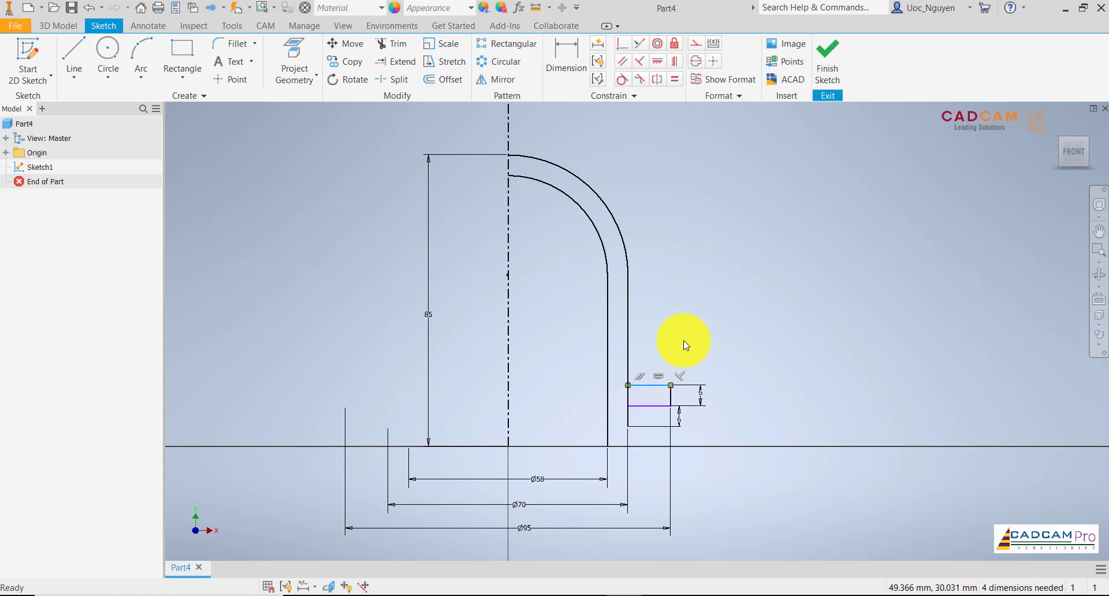
{"action": "left_click", "coordinate": [674, 61]}
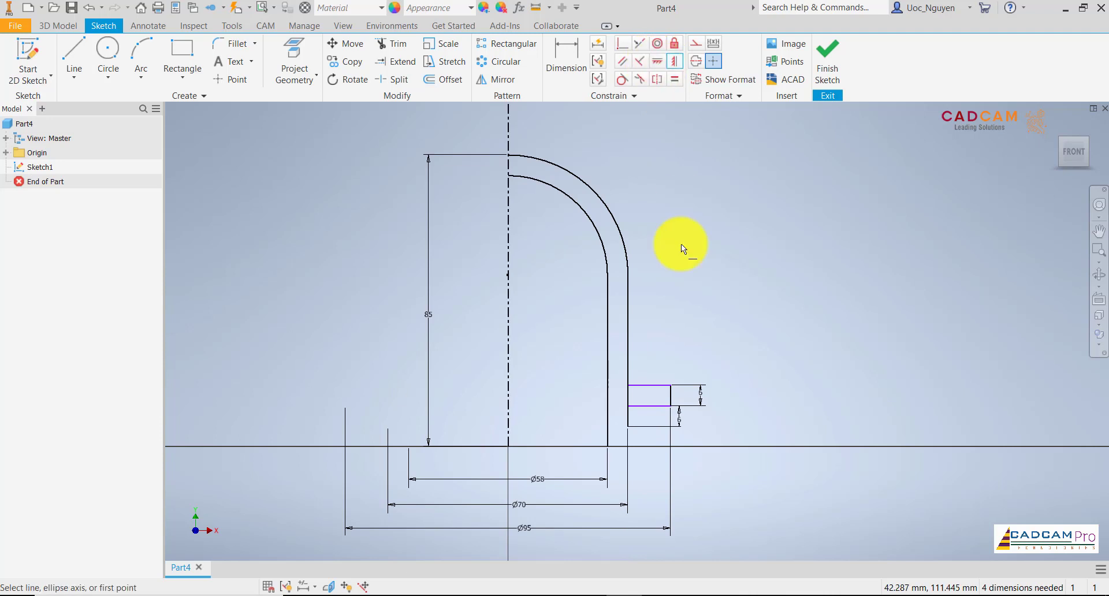
{"action": "left_click", "coordinate": [629, 425]}
{"action": "left_click", "coordinate": [507, 447]}
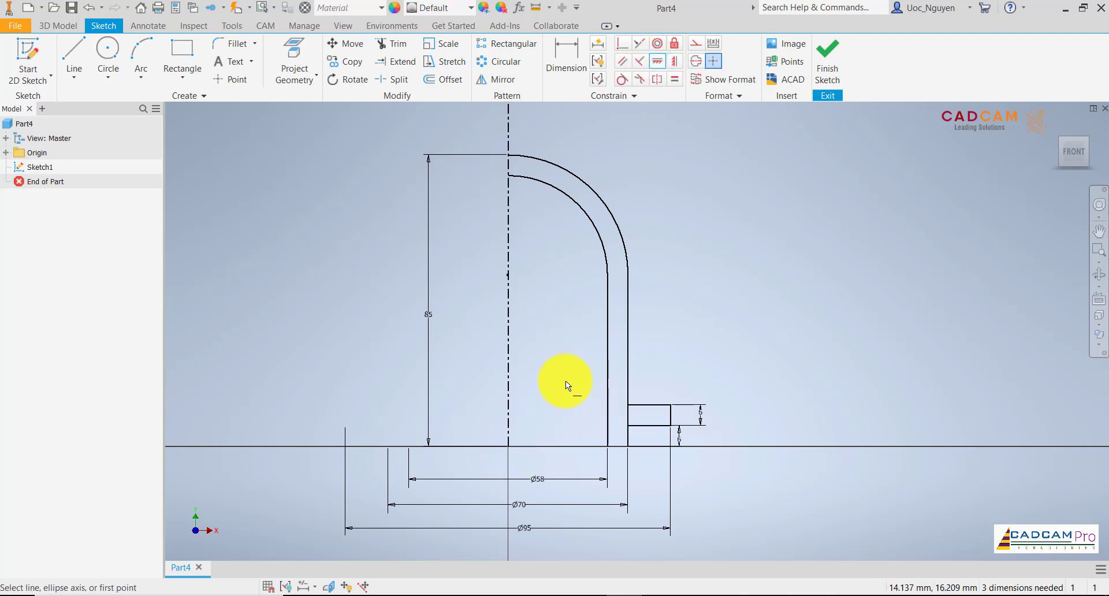
Close the wall profile with lines joining the arcs' top ends and the walls' bottom ends, and finish the sketch.
{"action": "left_click", "coordinate": [75, 52]}
{"action": "left_click", "coordinate": [508, 174]}
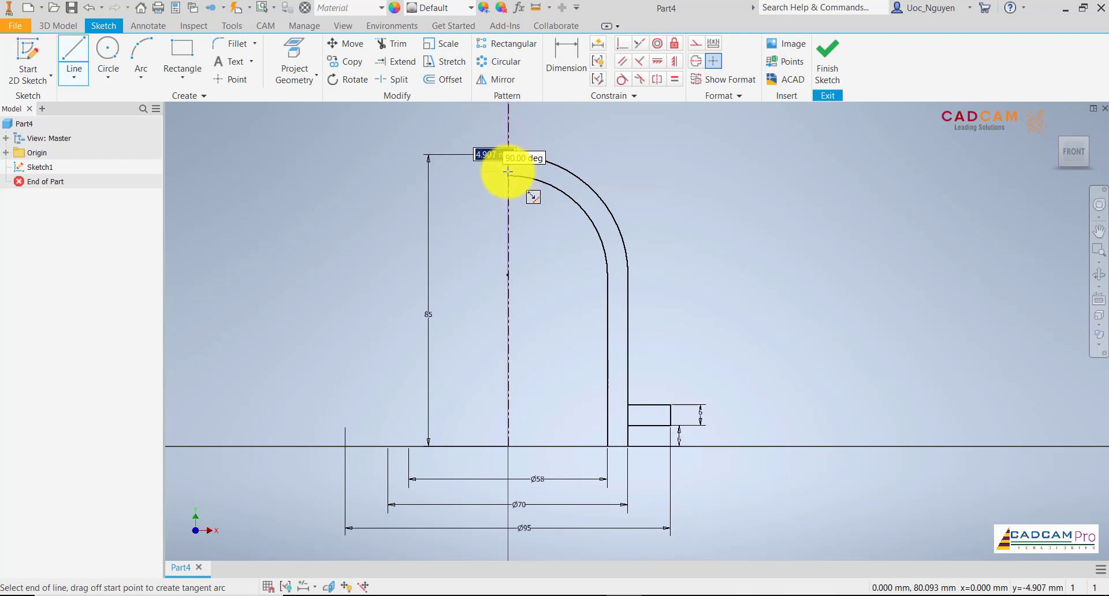
{"action": "key", "text": "Return"}
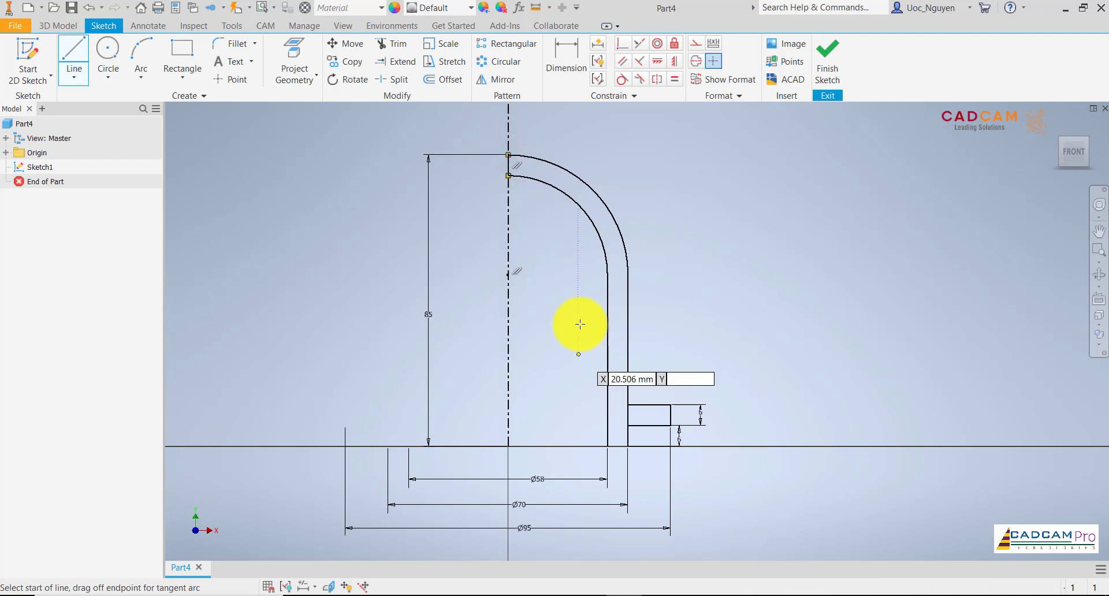
{"action": "left_click", "coordinate": [607, 446]}
{"action": "left_click", "coordinate": [628, 446]}
{"action": "key", "text": "Return"}
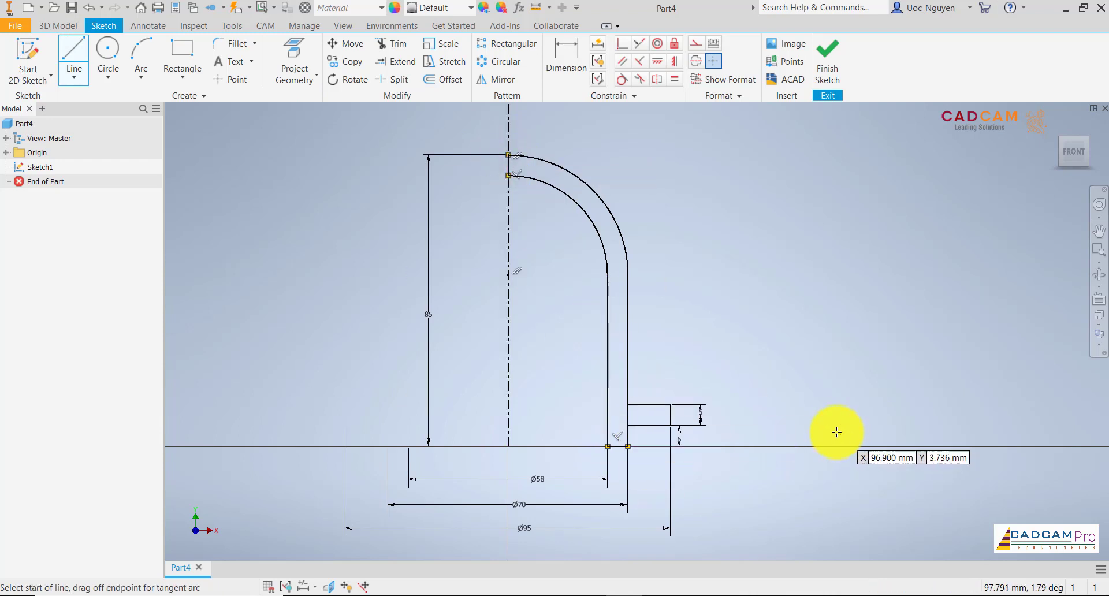
{"action": "key", "text": "Escape"}
{"action": "middle_click_drag", "start_coordinate": [738, 364], "coordinate": [746, 336]}
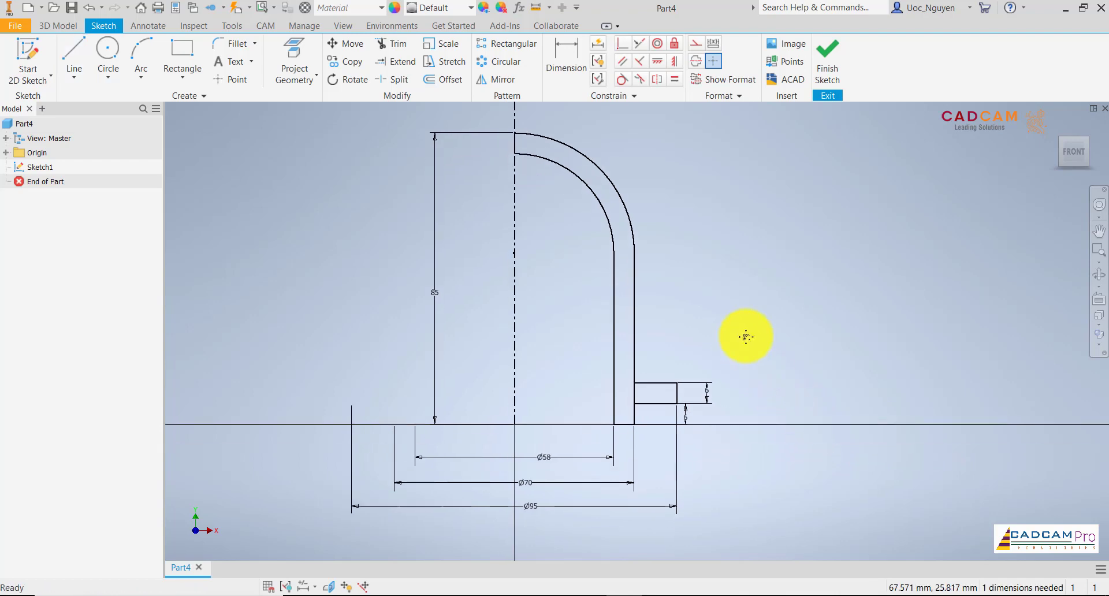
{"action": "left_click", "coordinate": [827, 55]}
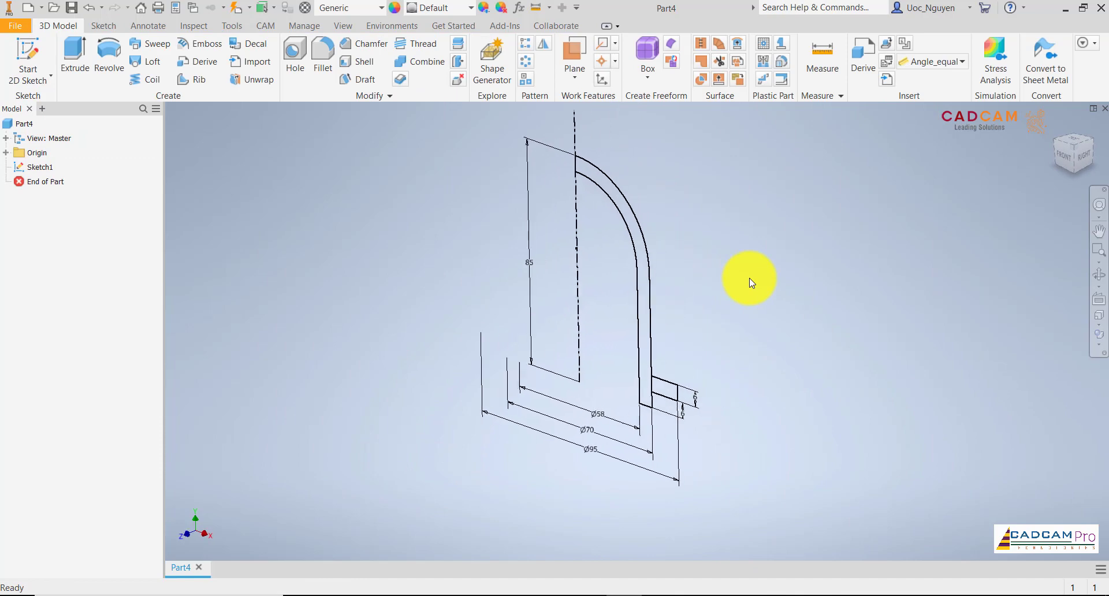
Set the part's material to Steel, Alloy.
{"action": "left_click", "coordinate": [352, 9]}
{"action": "scroll", "coordinate": [366, 453], "scroll_direction": "down", "scroll_amount": 2}
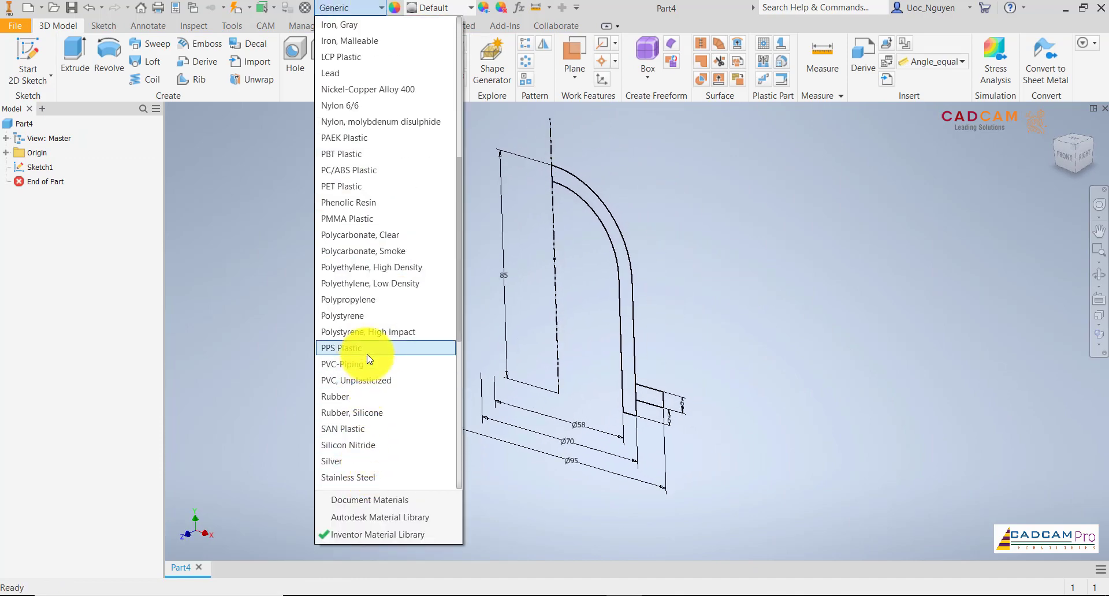
{"action": "scroll", "coordinate": [364, 404], "scroll_direction": "down", "scroll_amount": 3}
{"action": "left_click", "coordinate": [359, 457]}
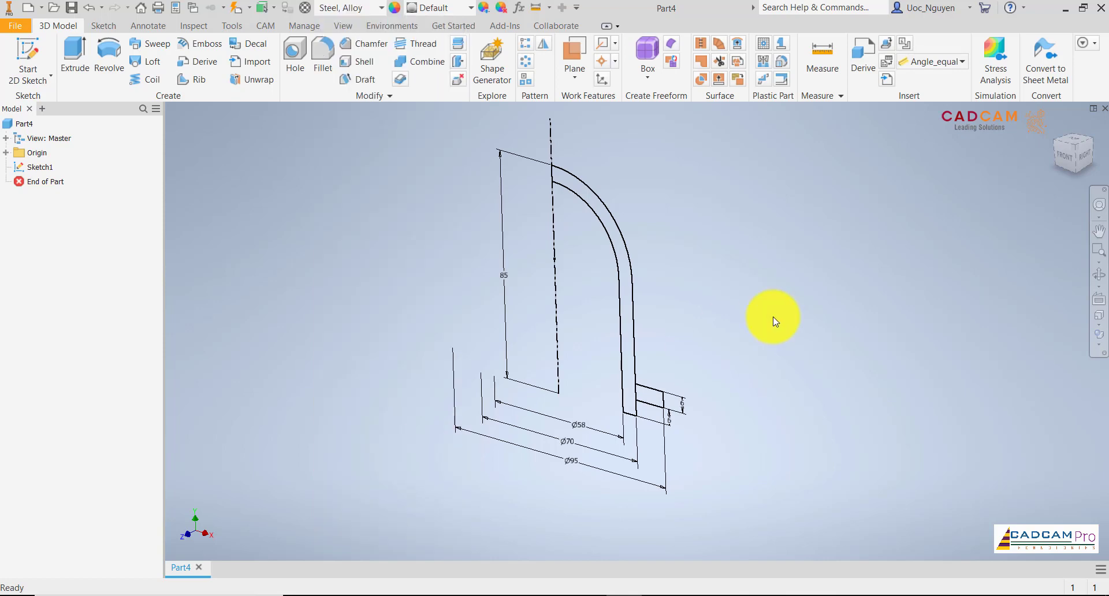
Revolve the wall and flange profiles a full 360 degrees about the vertical centerline.
{"action": "left_click", "coordinate": [110, 55]}
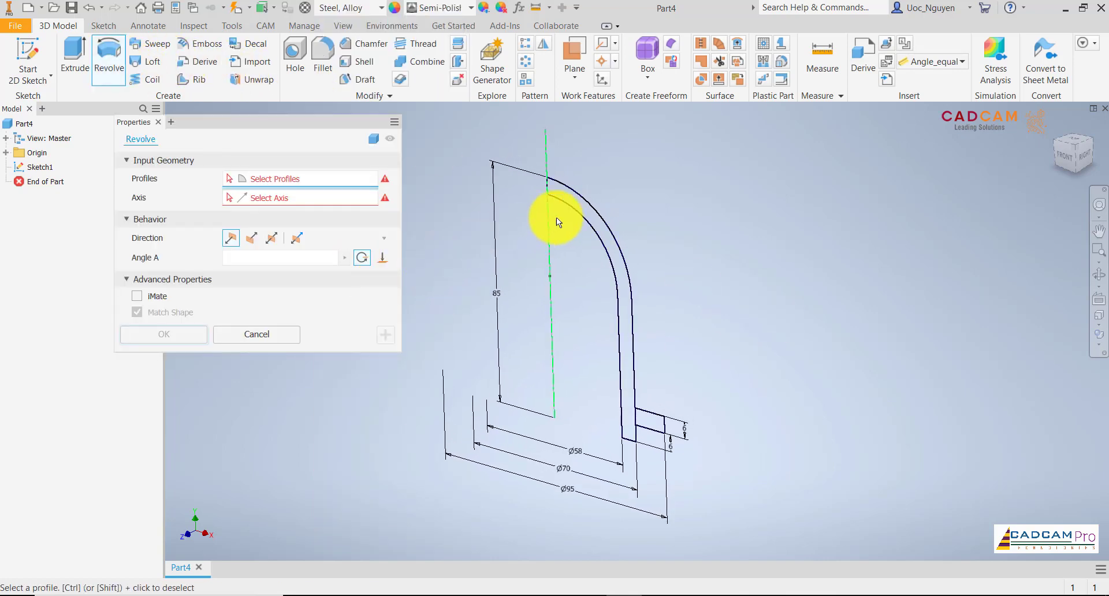
{"action": "left_click", "coordinate": [583, 208]}
{"action": "left_click", "coordinate": [649, 415]}
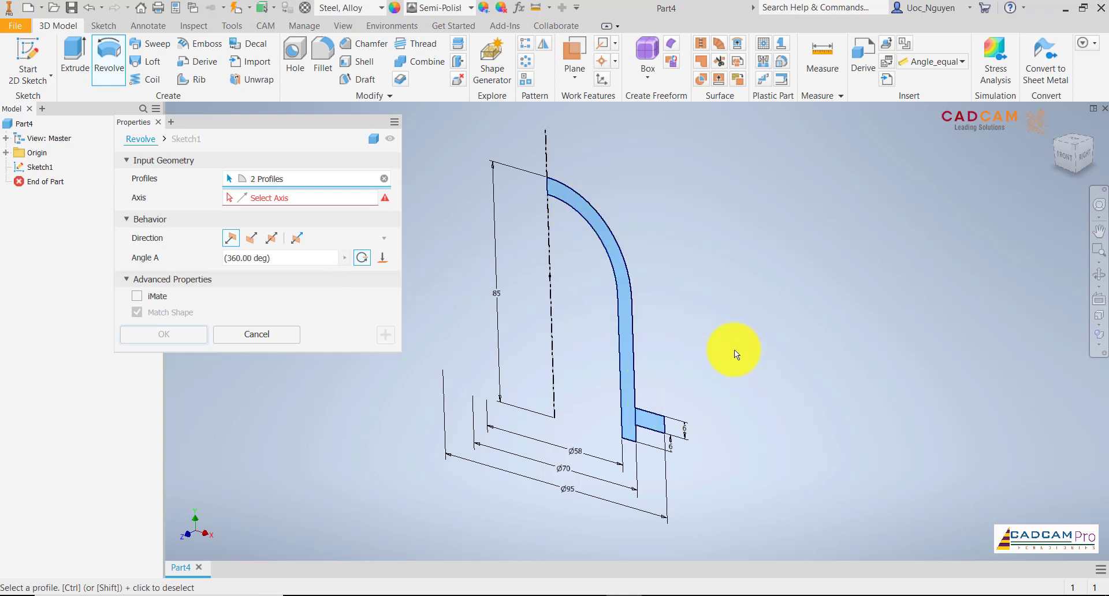
{"action": "left_click", "coordinate": [285, 199]}
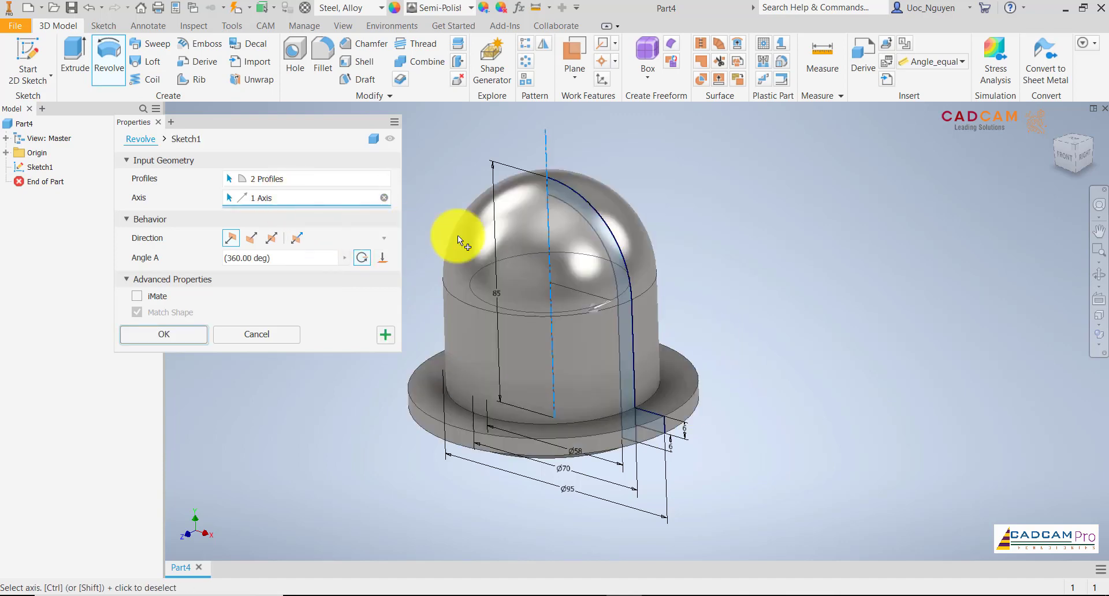
{"action": "left_click", "coordinate": [196, 340]}
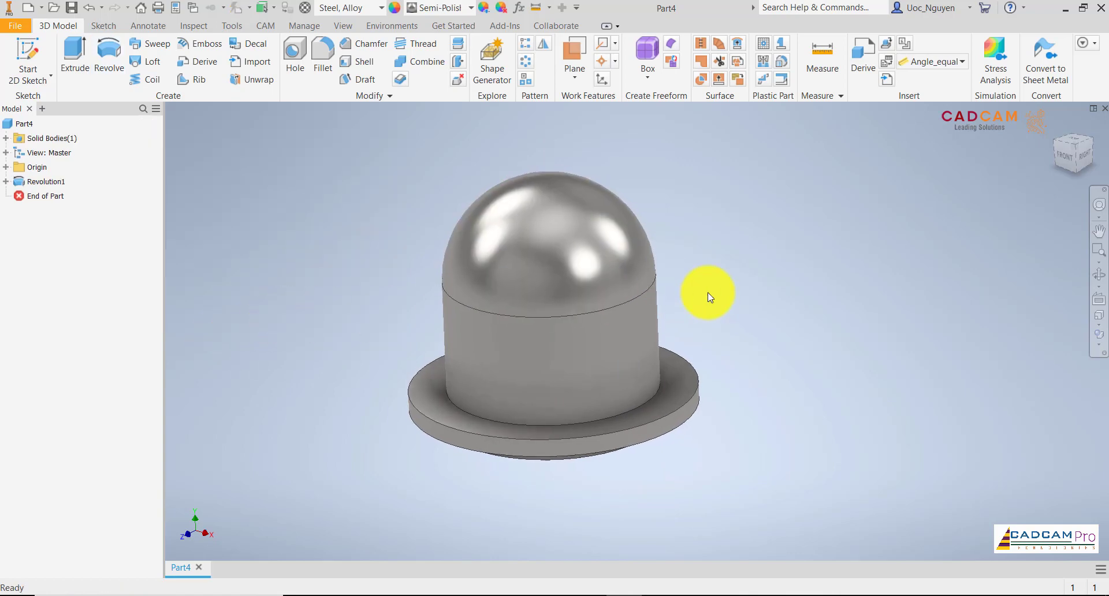
Create a work plane offset 70 mm from the XY plane, in front of the housing.
{"action": "scroll", "coordinate": [708, 292], "scroll_direction": "up", "scroll_amount": 1}
{"action": "middle_click_drag", "start_coordinate": [708, 293], "coordinate": [684, 463], "text": "shift"}
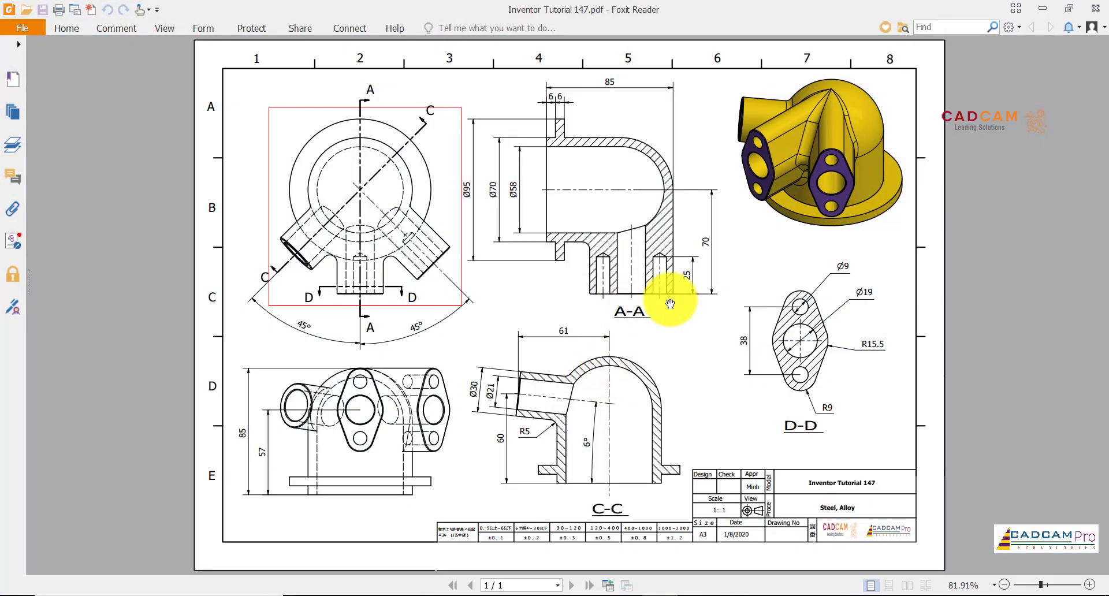
{"action": "left_click", "coordinate": [628, 594]}
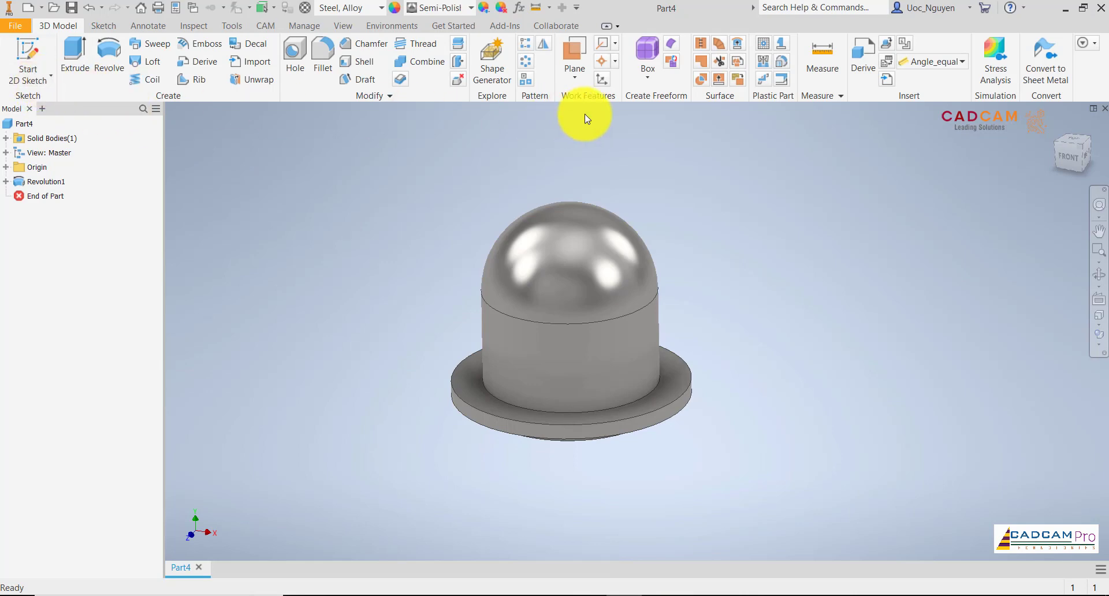
{"action": "left_click", "coordinate": [575, 74]}
{"action": "left_click", "coordinate": [600, 135]}
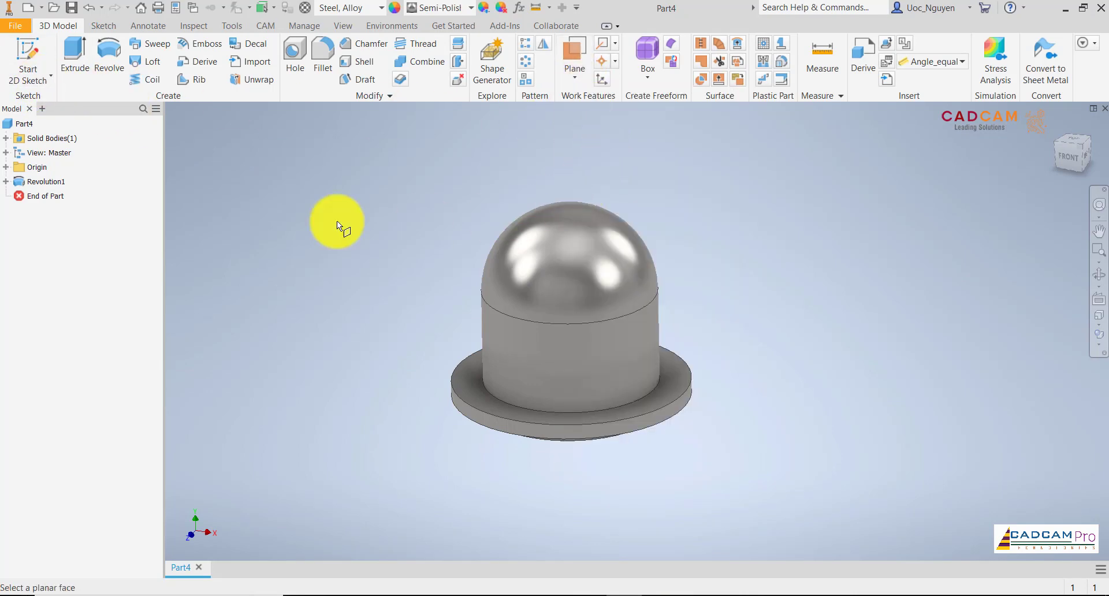
{"action": "left_click", "coordinate": [5, 167]}
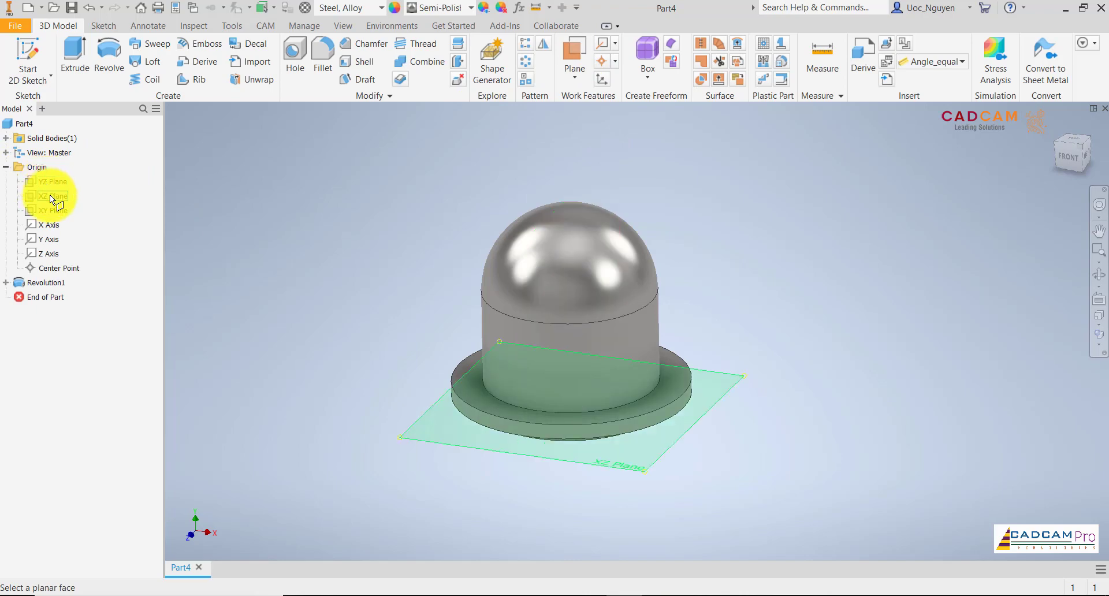
{"action": "left_click", "coordinate": [49, 212]}
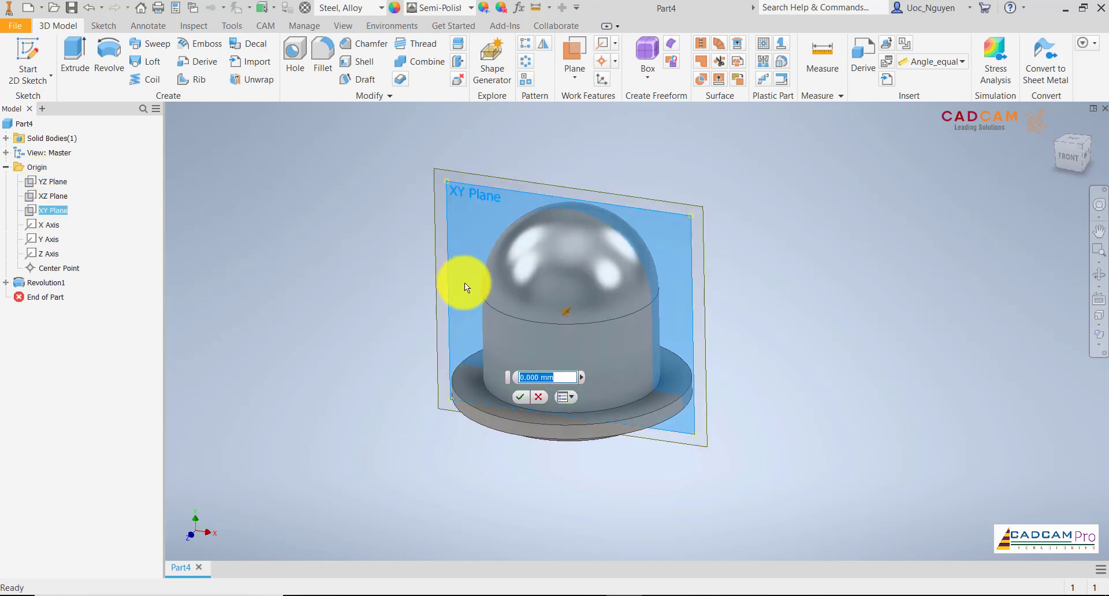
{"action": "left_click_drag", "start_coordinate": [607, 313], "coordinate": [511, 320]}
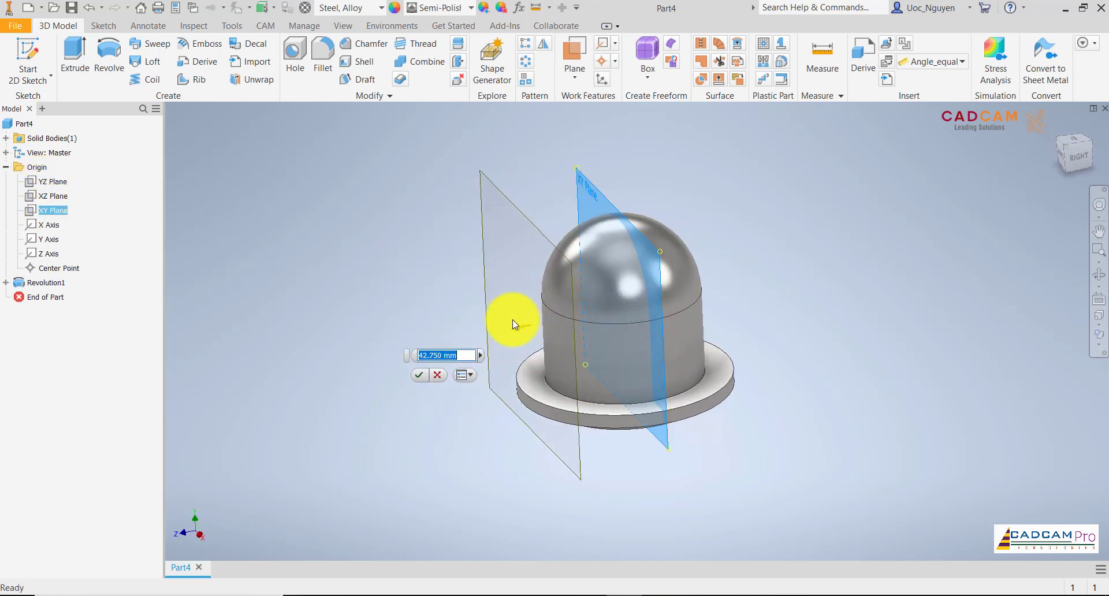
{"action": "type", "text": "70"}
{"action": "key", "text": "Return"}
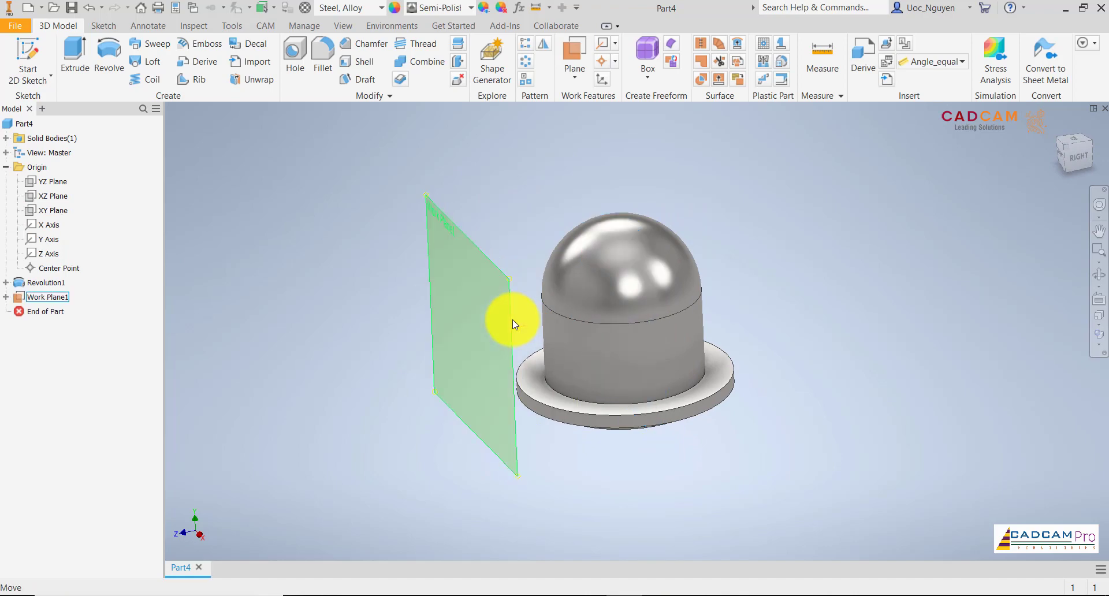
Start a sketch on the new offset plane and project the Y axis as construction geometry.
{"action": "left_click", "coordinate": [487, 262]}
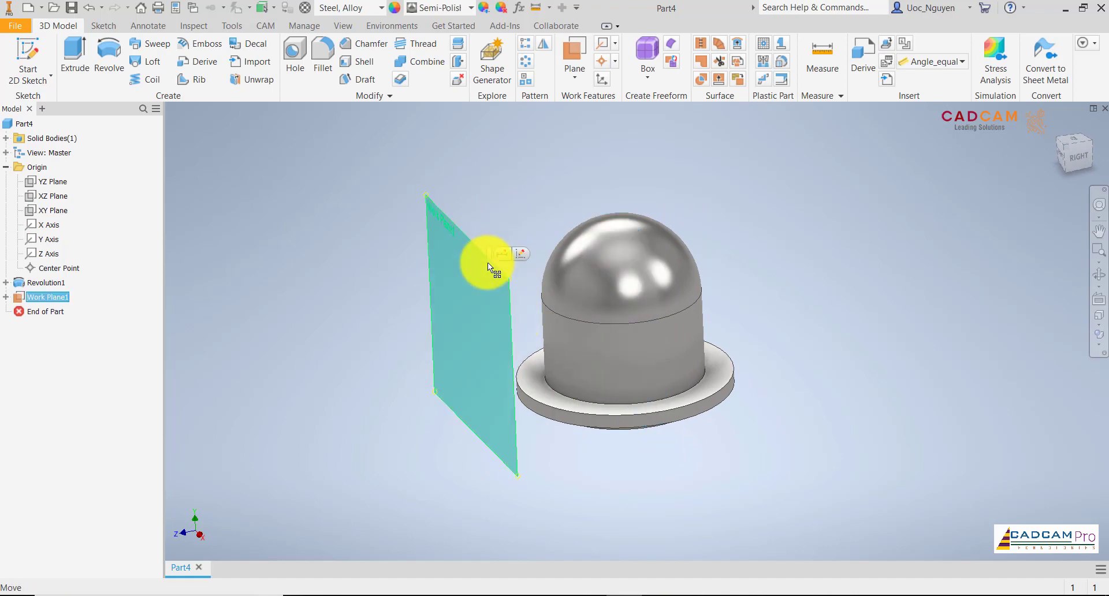
{"action": "left_click", "coordinate": [523, 257]}
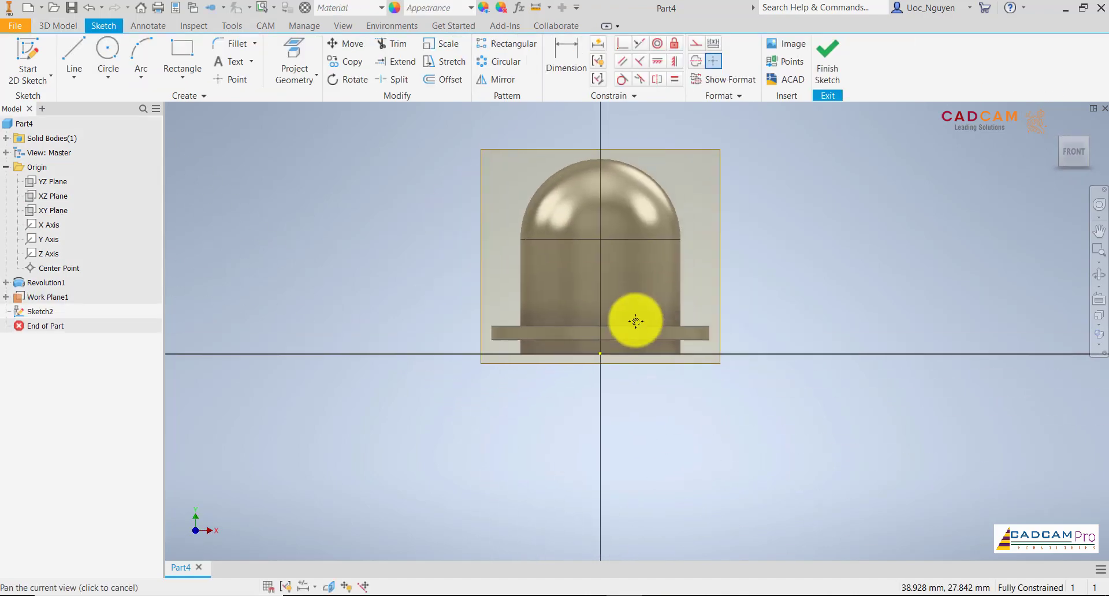
{"action": "left_click", "coordinate": [291, 60]}
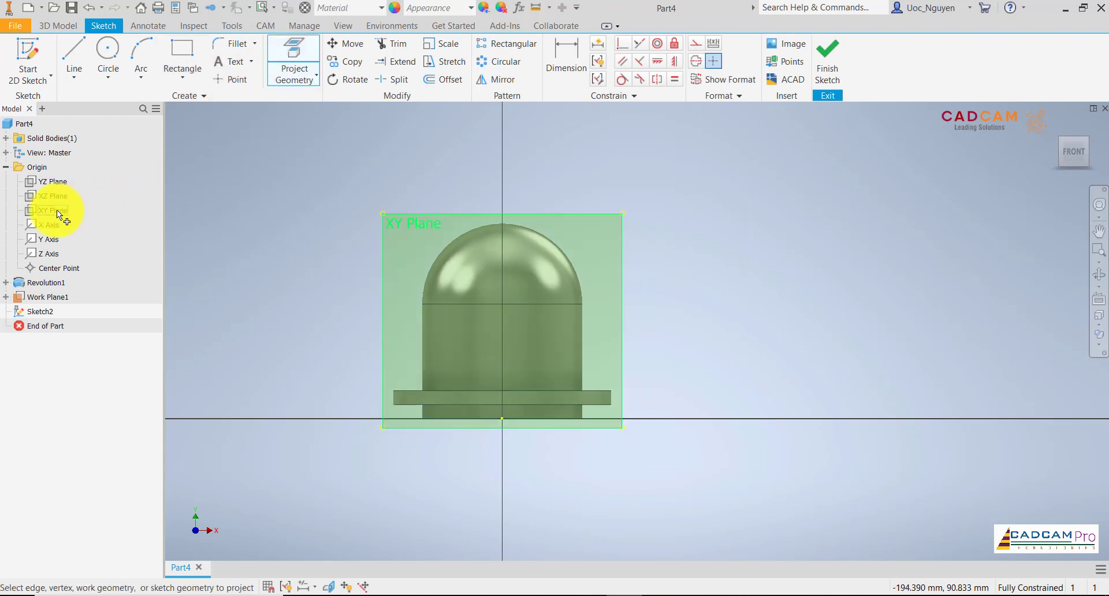
{"action": "left_click", "coordinate": [49, 238]}
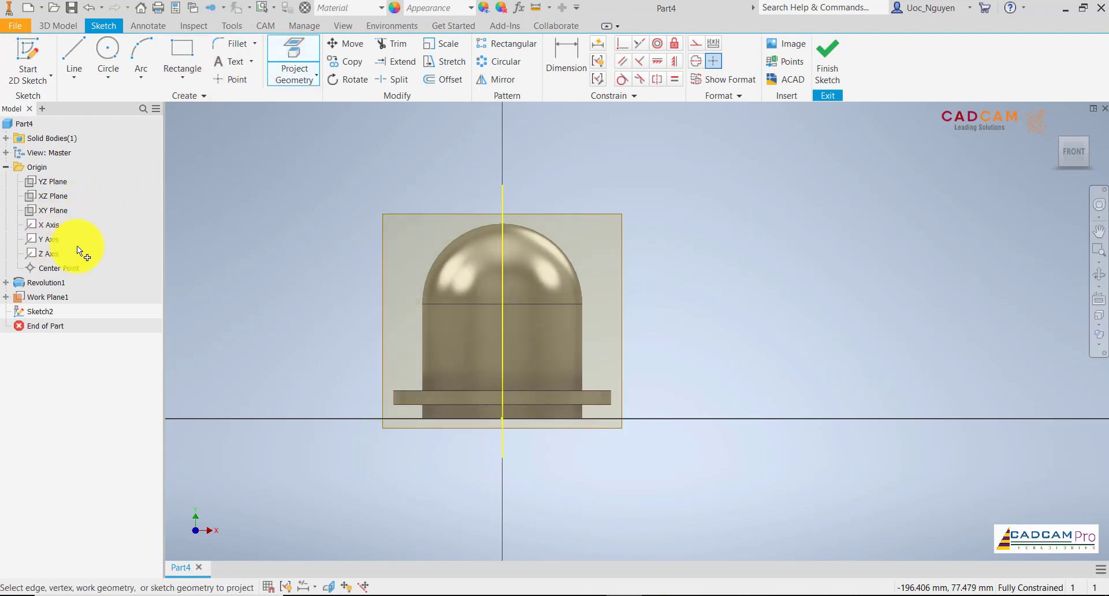
{"action": "key", "text": "Escape"}
{"action": "left_click", "coordinate": [503, 202]}
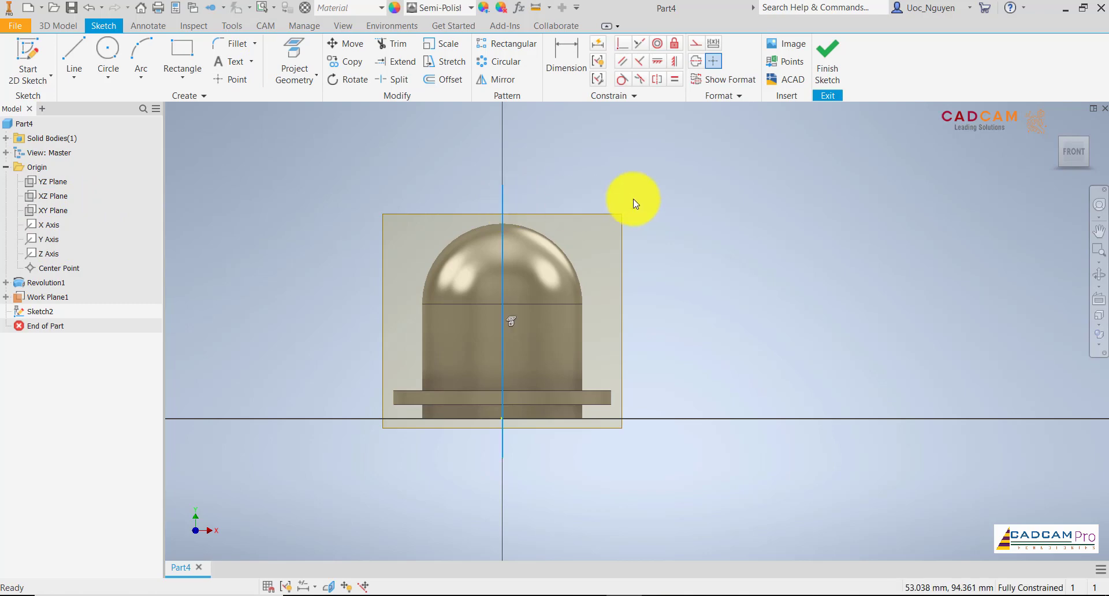
{"action": "right_click", "coordinate": [633, 199]}
{"action": "left_click", "coordinate": [701, 199]}
{"action": "middle_click_drag", "start_coordinate": [673, 259], "coordinate": [651, 329]}
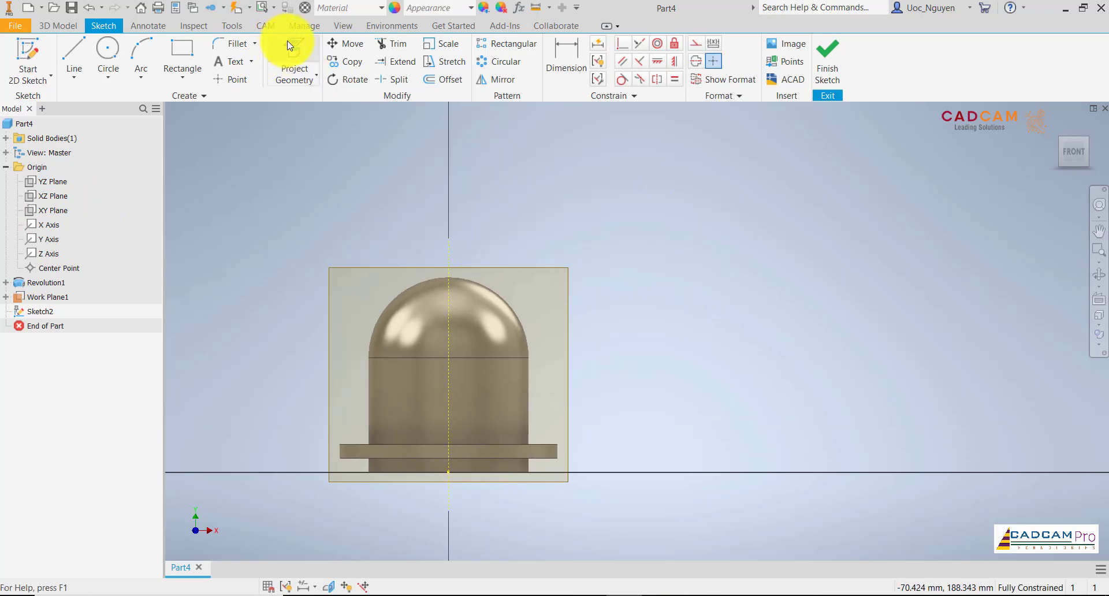
Project the dome's outer silhouette arc into the sketch as construction geometry.
{"action": "left_click", "coordinate": [292, 58]}
{"action": "left_click", "coordinate": [489, 286]}
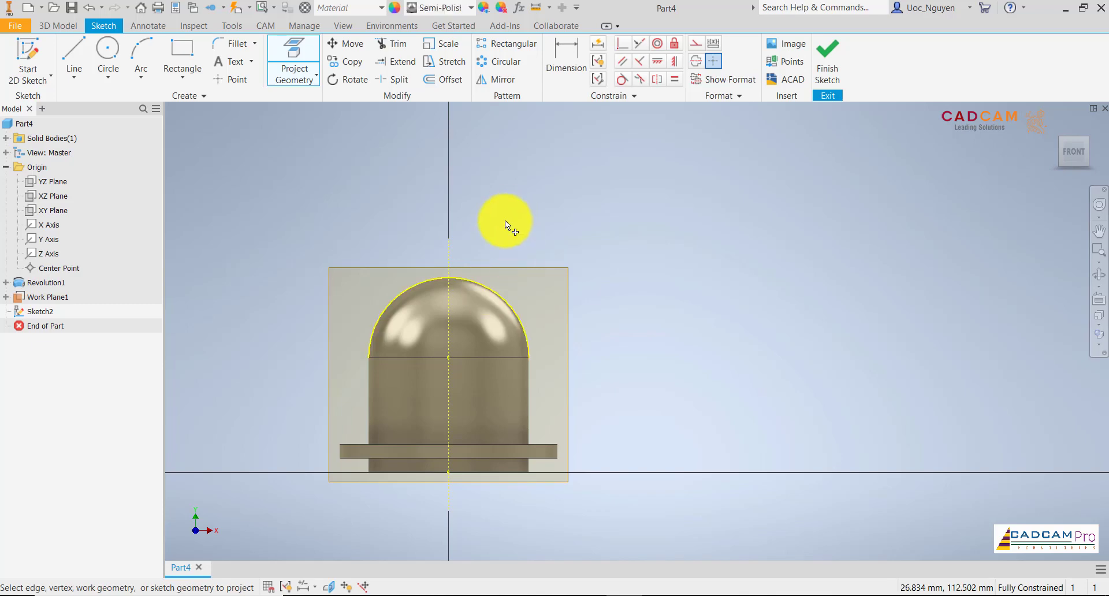
{"action": "right_click", "coordinate": [563, 228]}
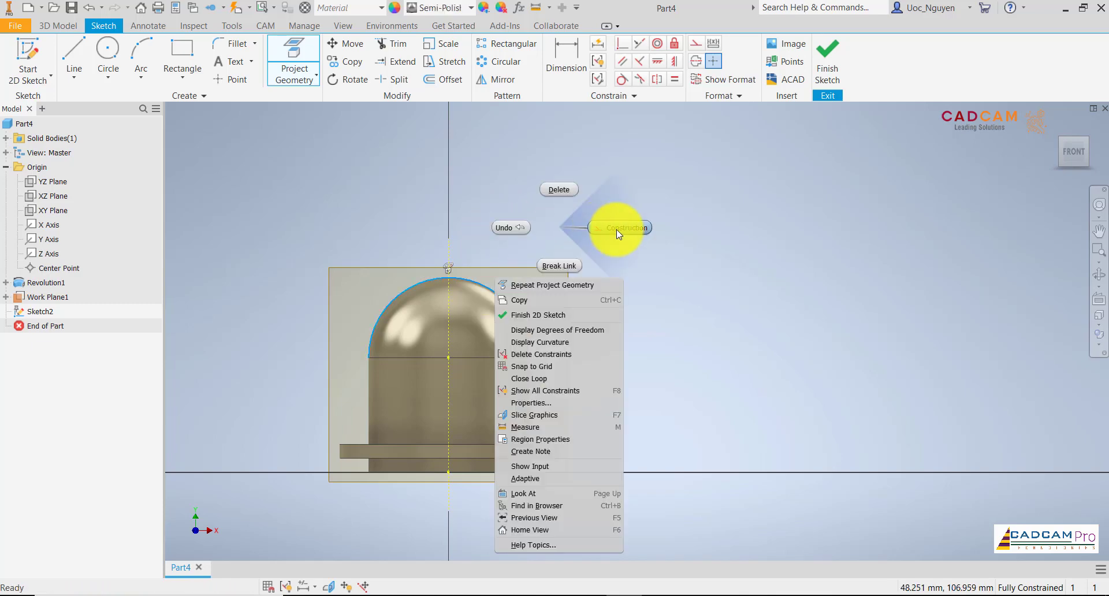
{"action": "left_click", "coordinate": [616, 230]}
{"action": "middle_click_drag", "start_coordinate": [692, 301], "coordinate": [655, 295]}
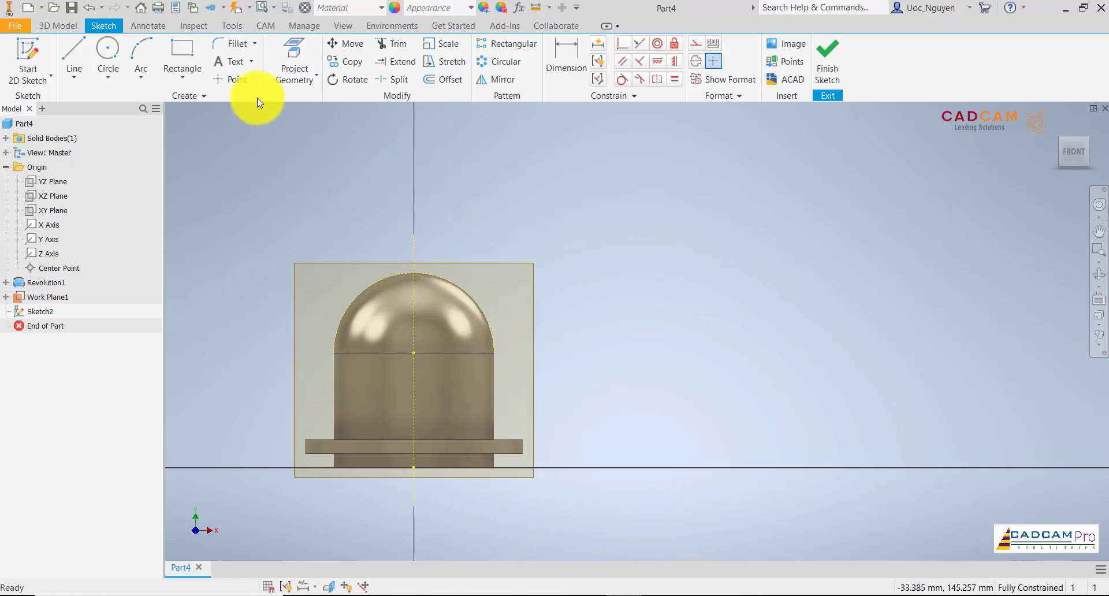
Sketch two concentric circles beside the body, centred about 144 mm across from and 44 mm above the origin.
{"action": "left_click", "coordinate": [115, 56]}
{"action": "left_click", "coordinate": [744, 365]}
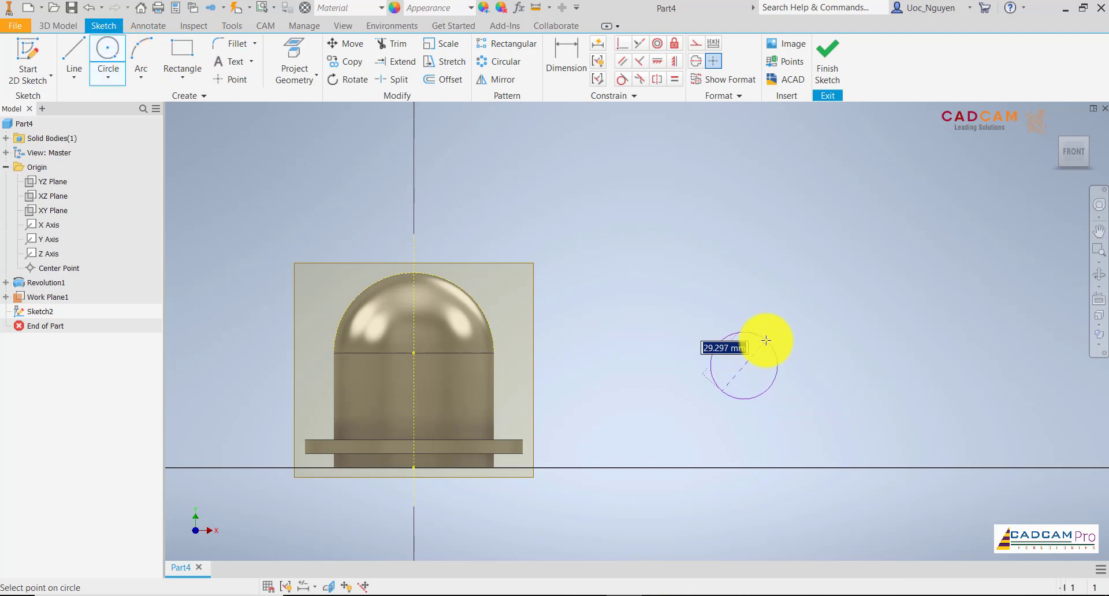
{"action": "left_click", "coordinate": [774, 322]}
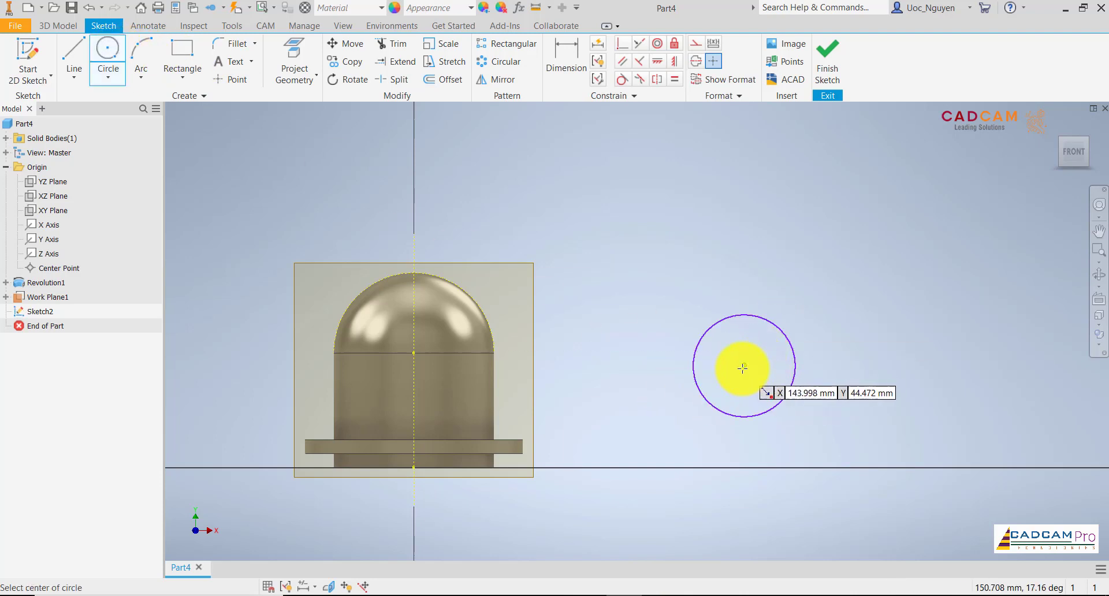
{"action": "left_click", "coordinate": [743, 365]}
{"action": "left_click", "coordinate": [758, 346]}
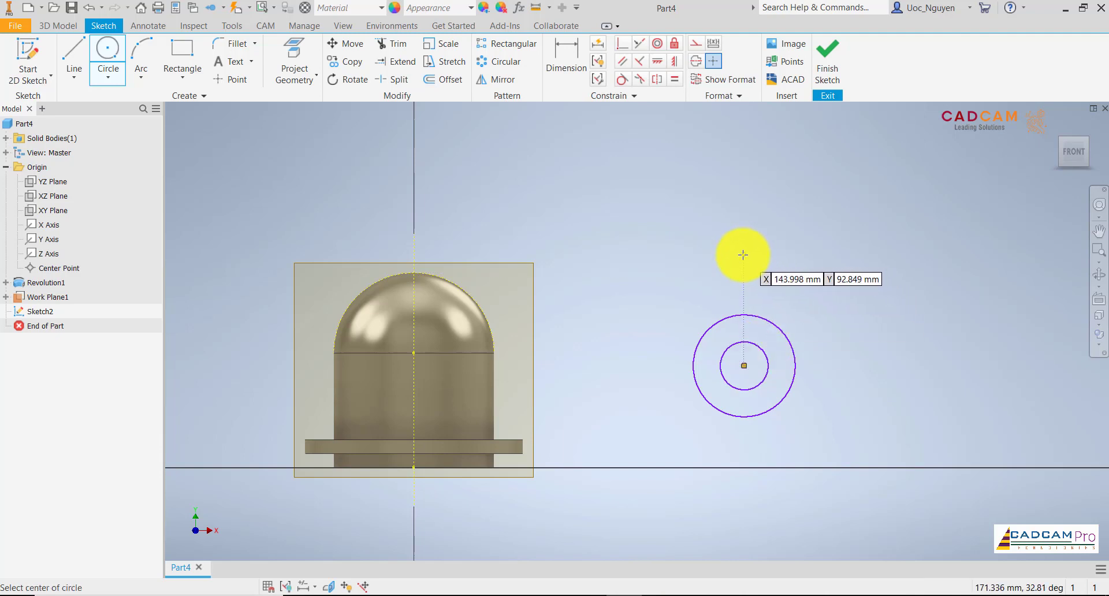
Check the D-D section in the drawing and sketch two smaller concentric circles directly above the first pair, centred about 87 mm above the origin.
{"action": "left_click", "coordinate": [656, 595]}
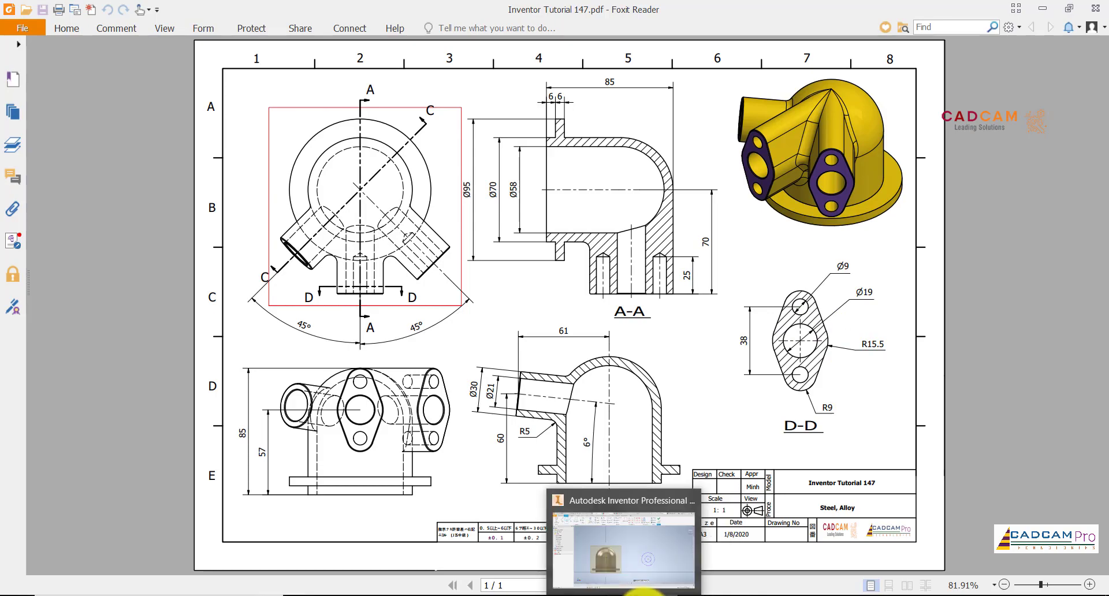
{"action": "left_click", "coordinate": [641, 593]}
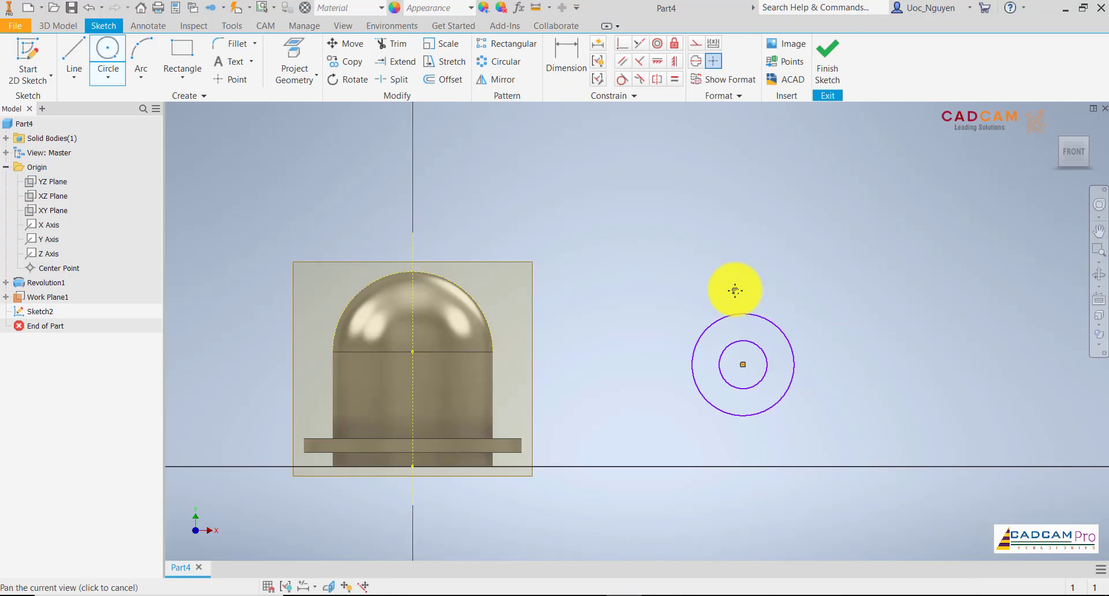
{"action": "middle_click_drag", "start_coordinate": [735, 290], "coordinate": [681, 290]}
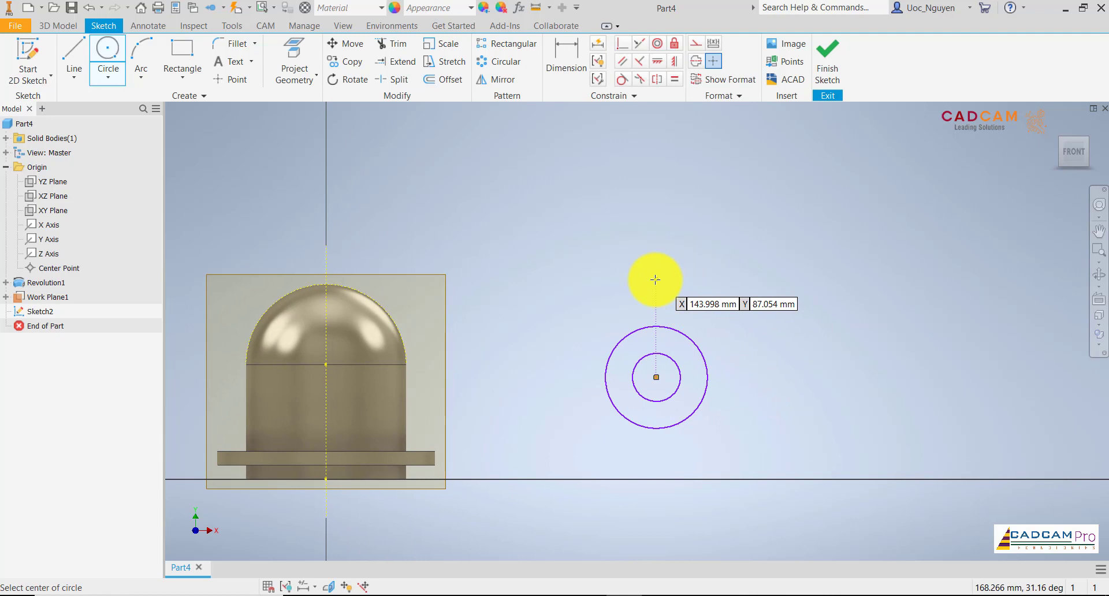
{"action": "left_click", "coordinate": [656, 280]}
{"action": "left_click", "coordinate": [668, 269]}
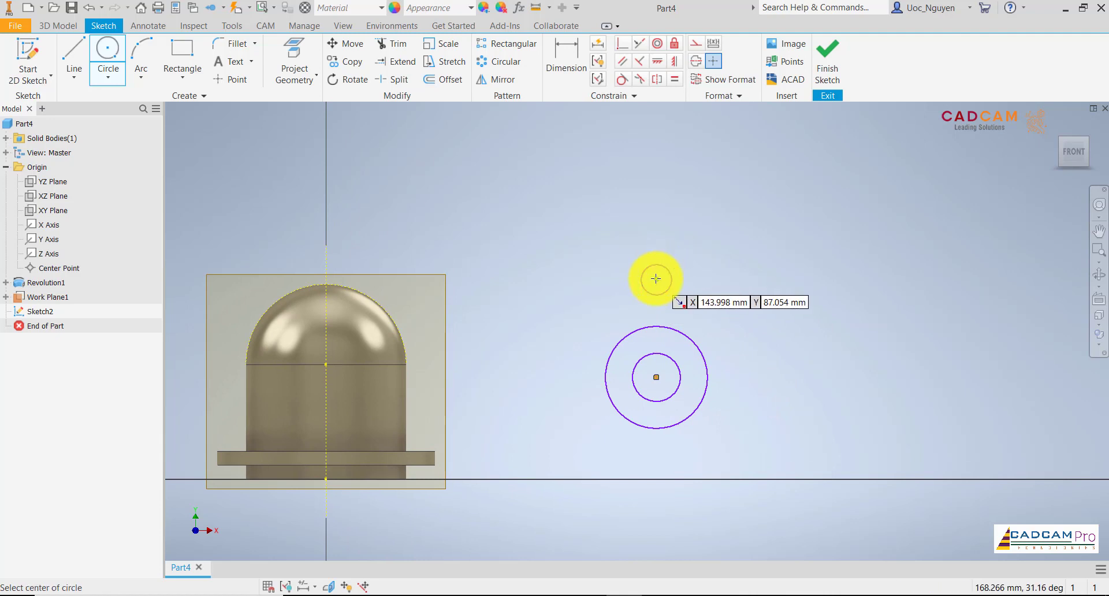
{"action": "left_click", "coordinate": [655, 279]}
{"action": "left_click", "coordinate": [663, 252]}
Dimension the lower pair of concentric circles with diameters of 19 mm for the inner and 31 mm for the outer.
{"action": "left_click", "coordinate": [565, 58]}
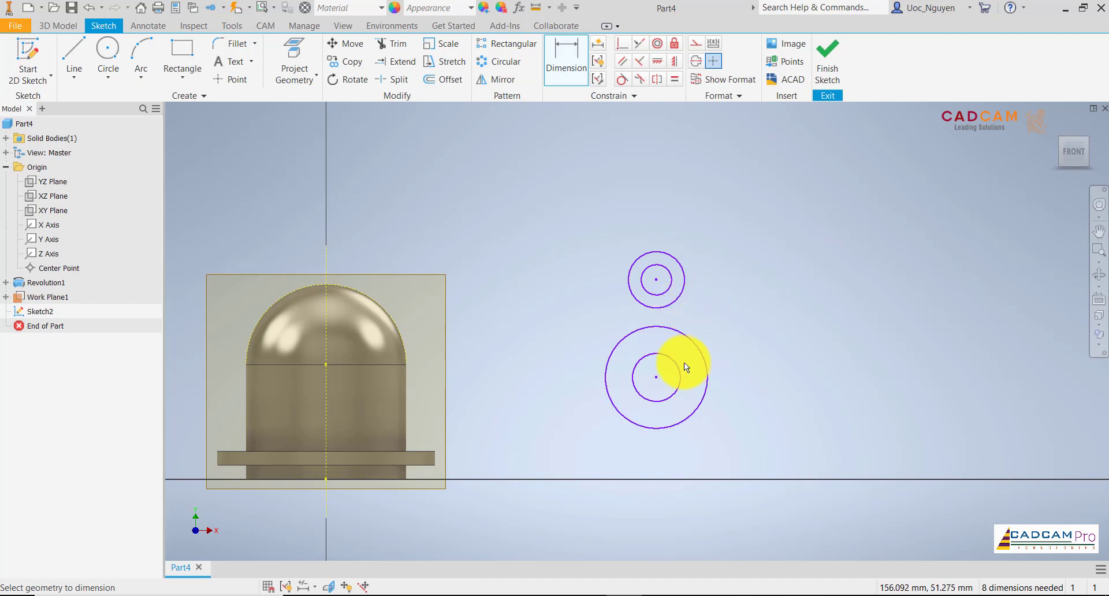
{"action": "left_click", "coordinate": [726, 446]}
{"action": "type", "text": "19"}
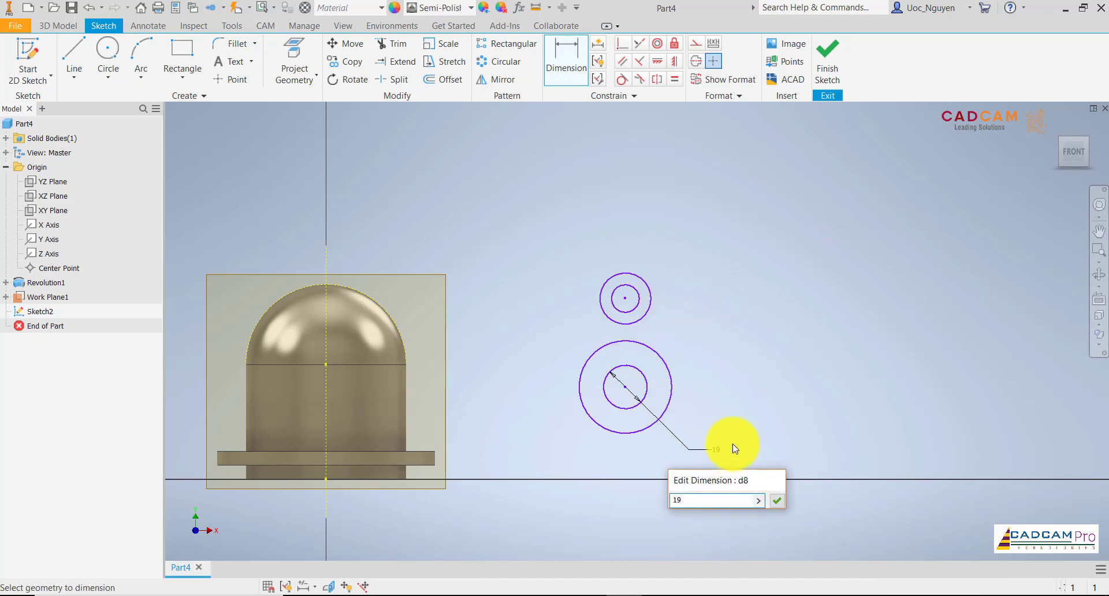
{"action": "key", "text": "Return"}
{"action": "left_click", "coordinate": [670, 393]}
{"action": "left_click", "coordinate": [691, 420]}
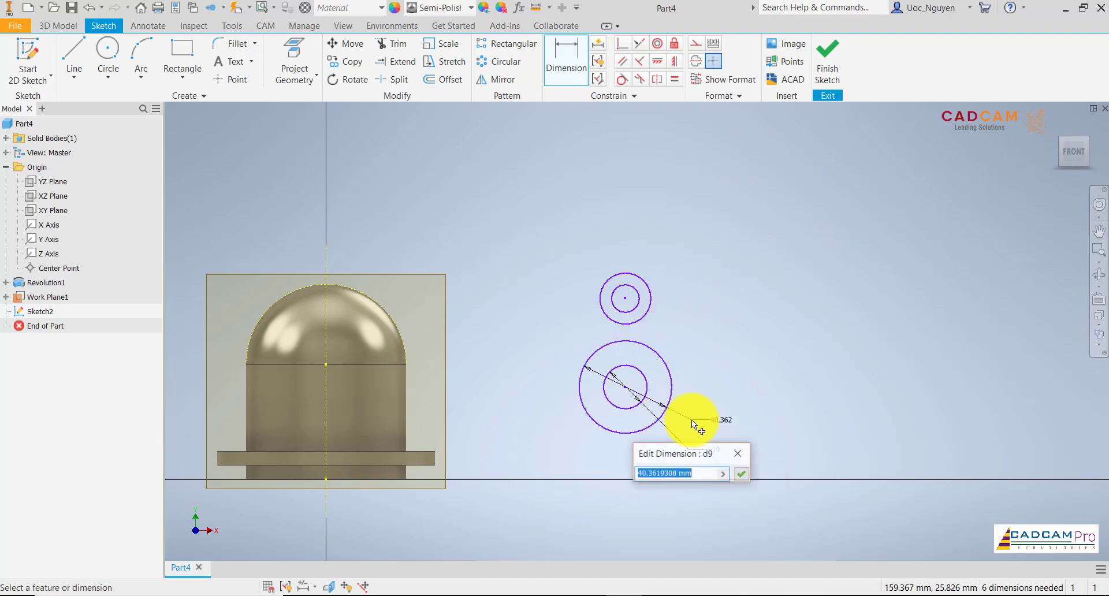
{"action": "type", "text": "31"}
{"action": "key", "text": "Return"}
Dimension the upper pair of concentric circles with diameters of 9 mm for the inner and 18 mm for the outer.
{"action": "left_click", "coordinate": [642, 300]}
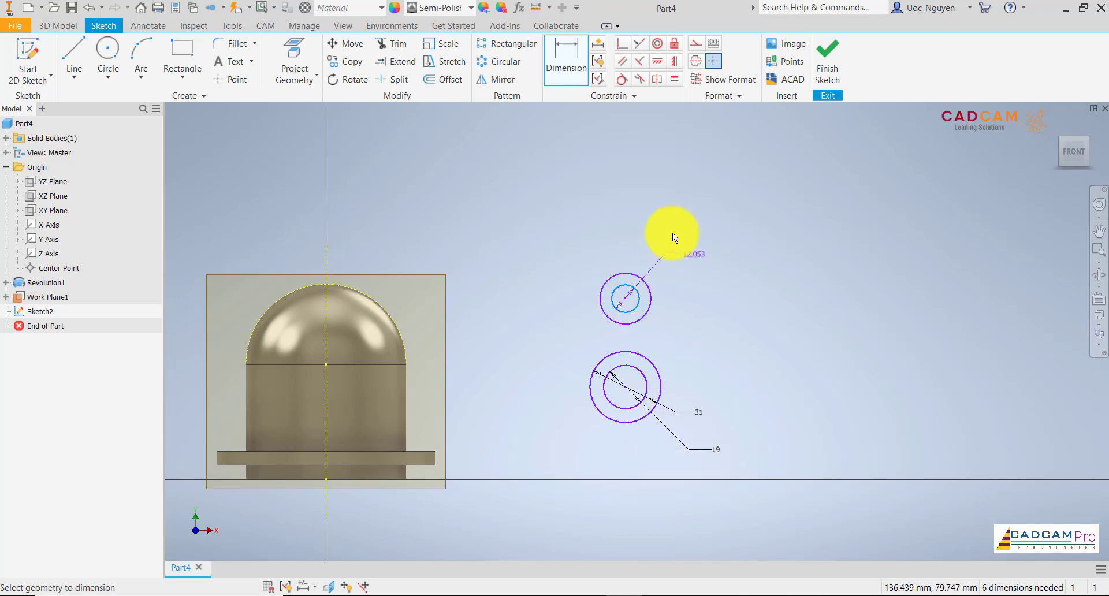
{"action": "left_click", "coordinate": [674, 228]}
{"action": "type", "text": "9"}
{"action": "key", "text": "Return"}
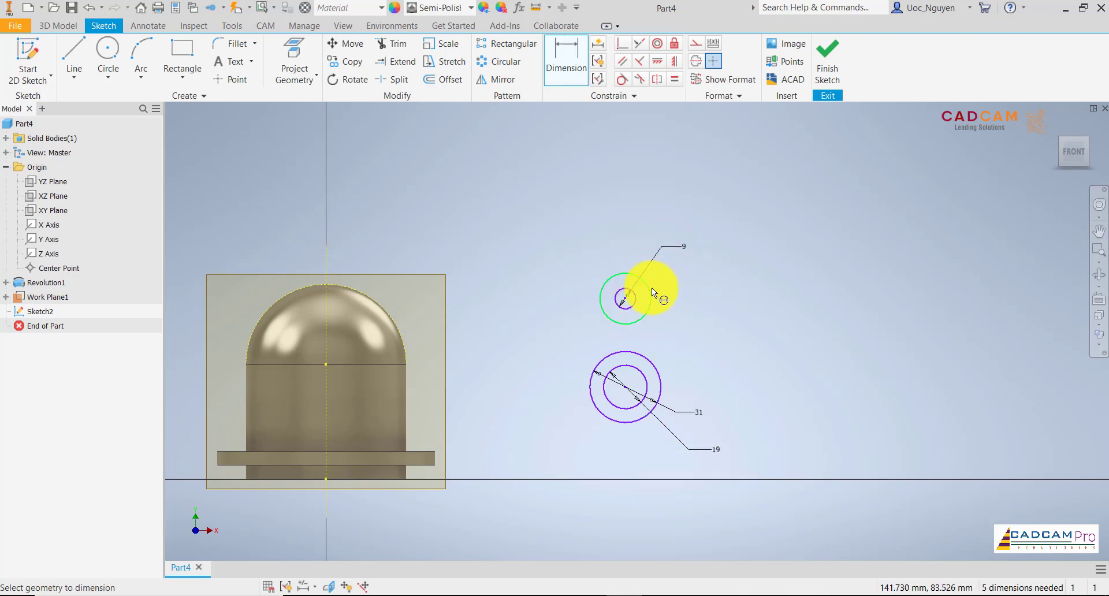
{"action": "left_click", "coordinate": [651, 288]}
{"action": "left_click", "coordinate": [637, 222]}
{"action": "type", "text": "18"}
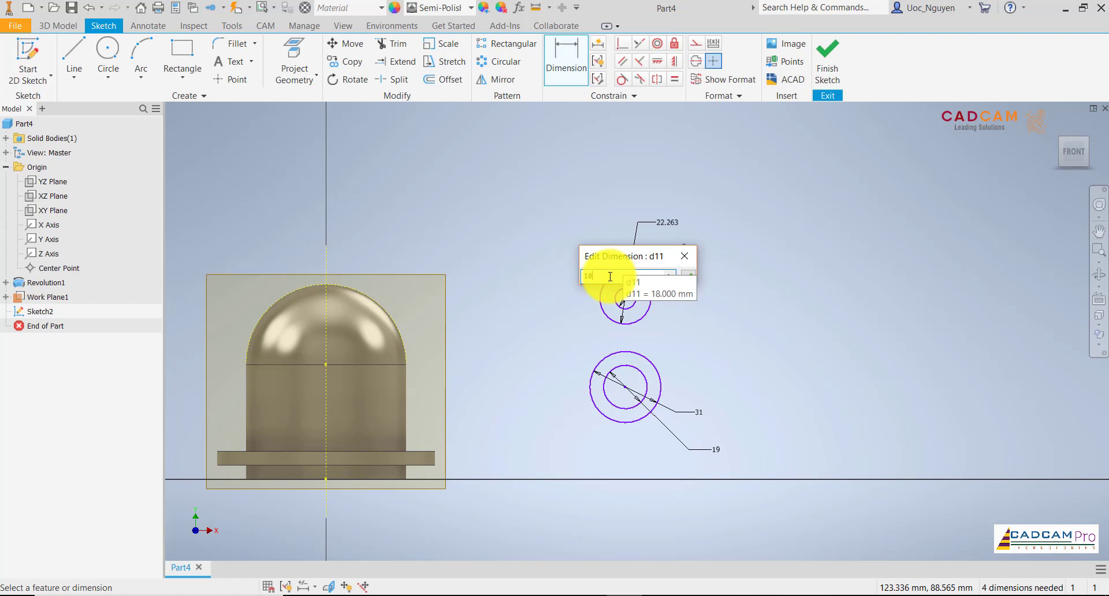
{"action": "key", "text": "Return"}
{"action": "middle_click_drag", "start_coordinate": [663, 317], "coordinate": [685, 307]}
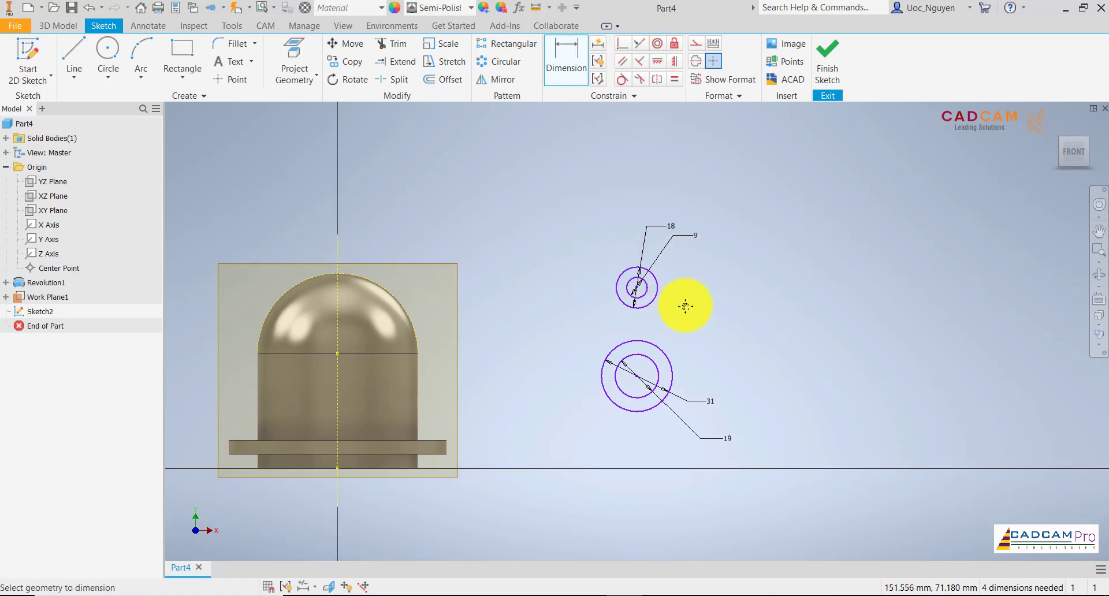
{"action": "scroll", "coordinate": [652, 342], "scroll_direction": "up", "scroll_amount": 4}
{"action": "scroll", "coordinate": [692, 342], "scroll_direction": "down", "scroll_amount": 3}
{"action": "middle_click_drag", "start_coordinate": [692, 342], "coordinate": [702, 310]}
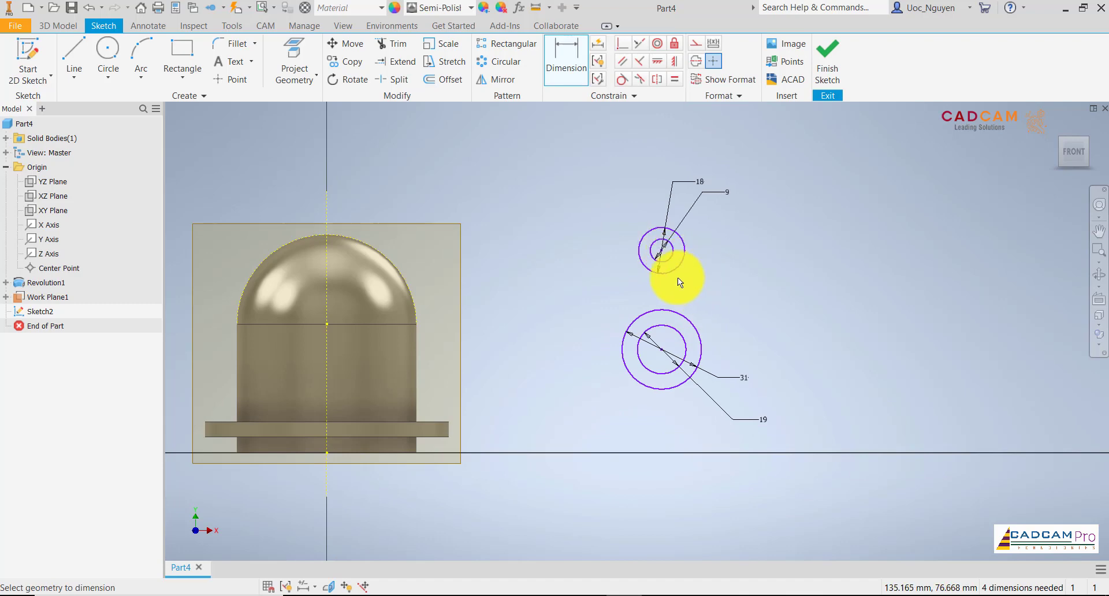
Constrain the centres of the upper and lower concentric circle pairs to be vertically aligned.
{"action": "left_click", "coordinate": [673, 61]}
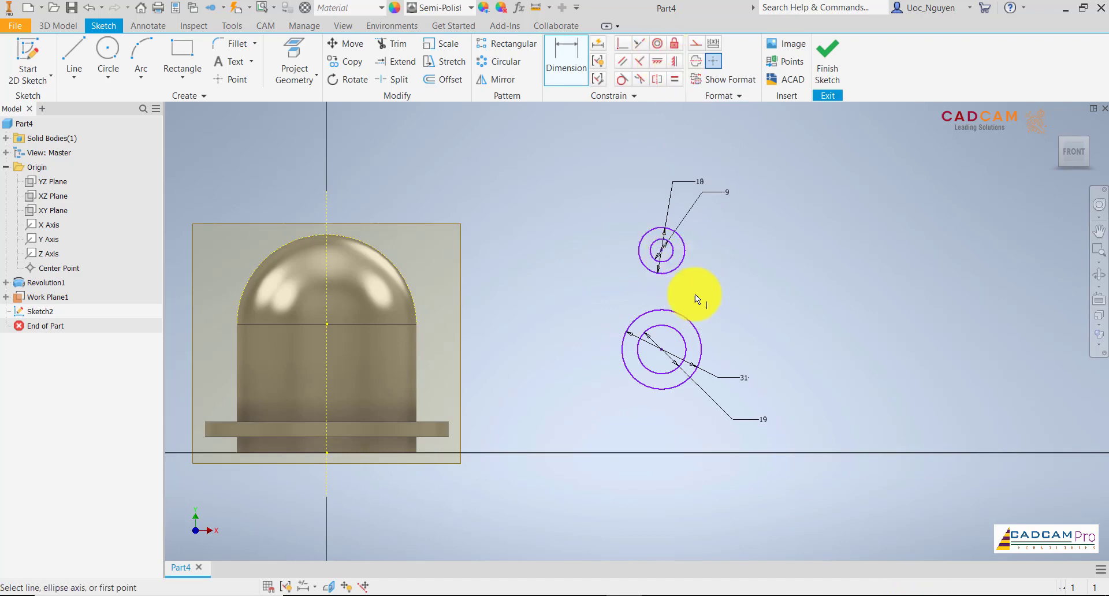
{"action": "left_click", "coordinate": [662, 348]}
{"action": "left_click", "coordinate": [663, 251]}
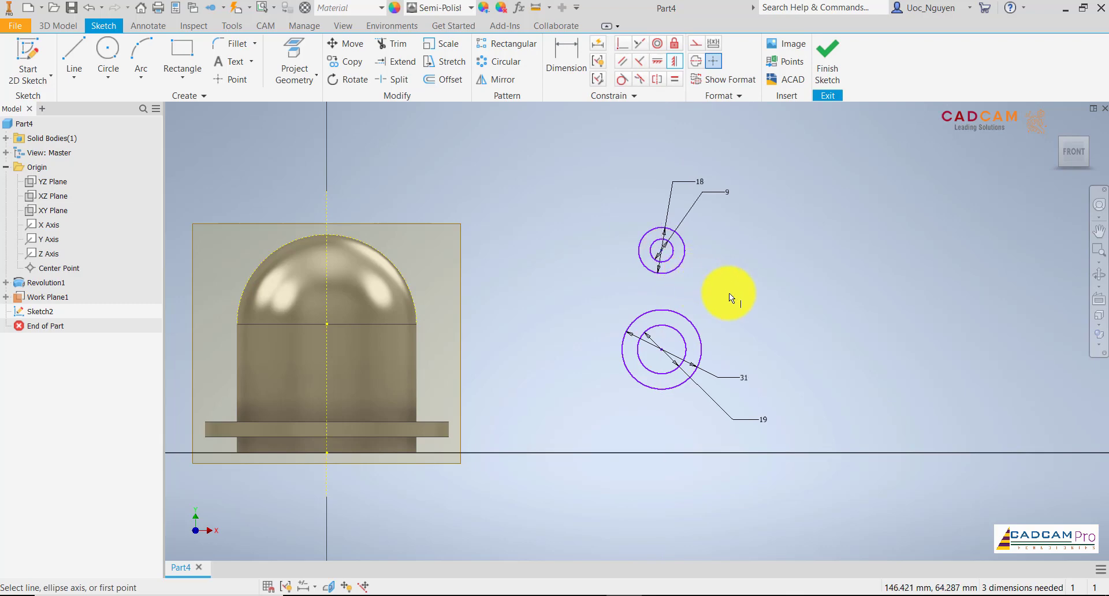
Dimension the vertical distance between the centres of the two concentric circle pairs as 38/2 mm.
{"action": "left_click", "coordinate": [564, 58]}
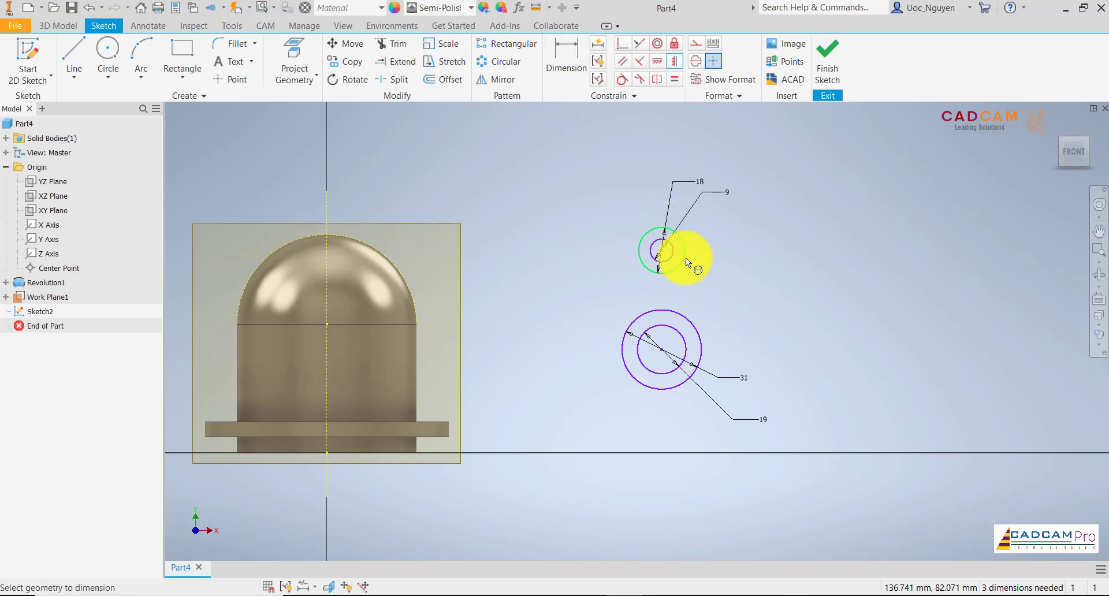
{"action": "left_click", "coordinate": [675, 321]}
{"action": "left_click", "coordinate": [599, 300]}
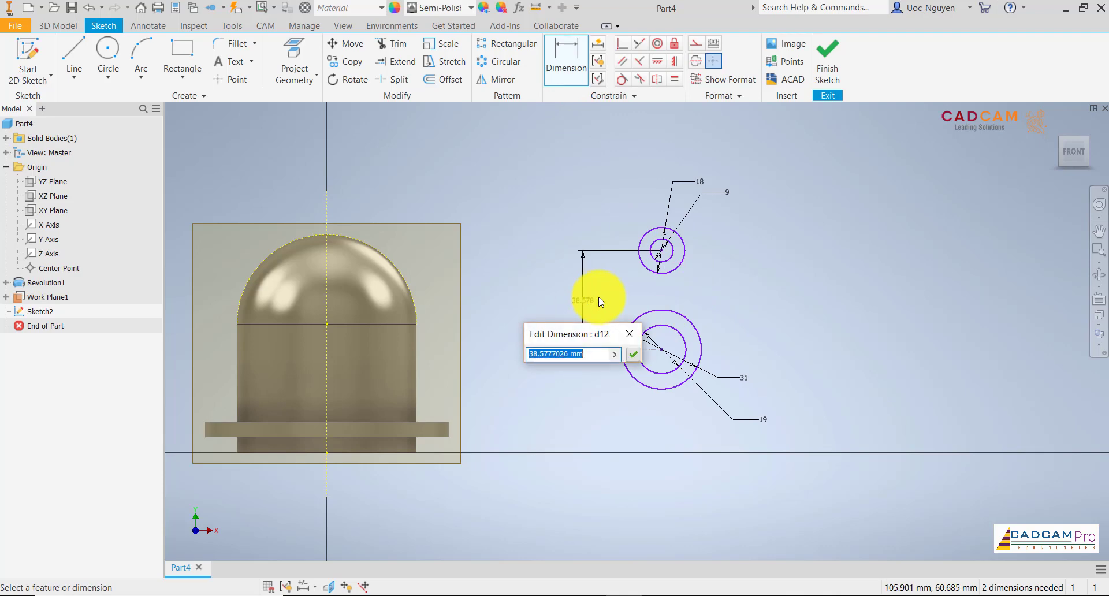
{"action": "type", "text": "38/2"}
{"action": "key", "text": "Return"}
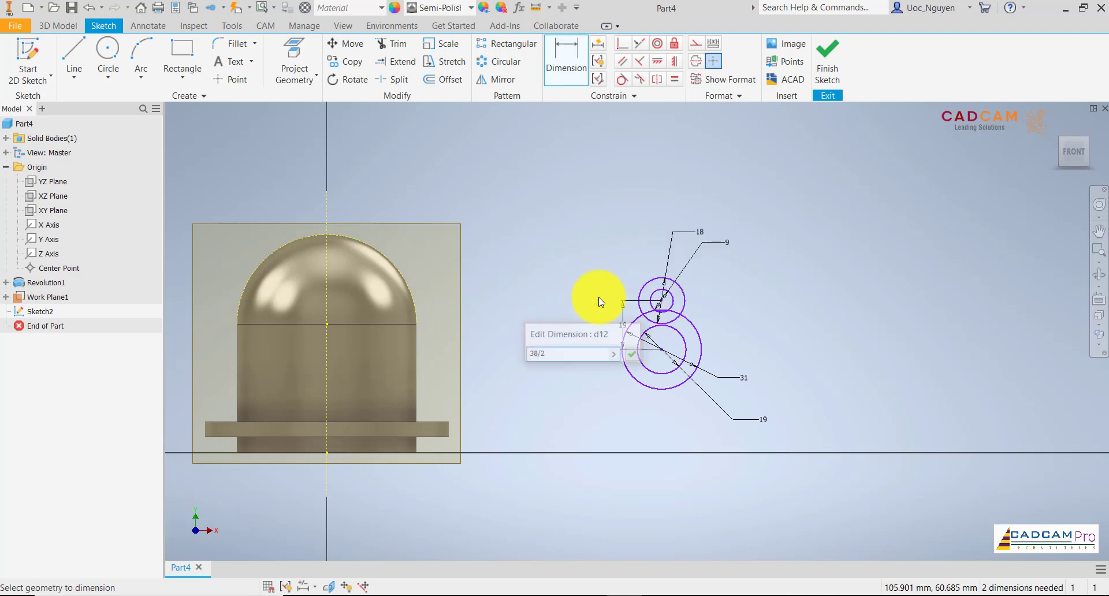
{"action": "scroll", "coordinate": [670, 328], "scroll_direction": "up", "scroll_amount": 3}
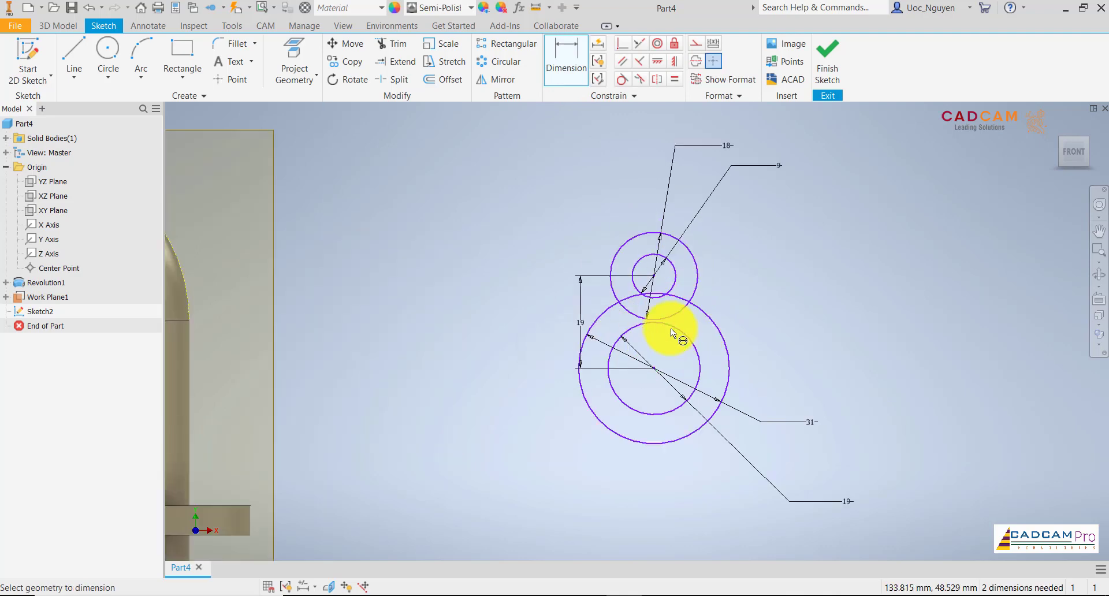
{"action": "key", "text": "Escape"}
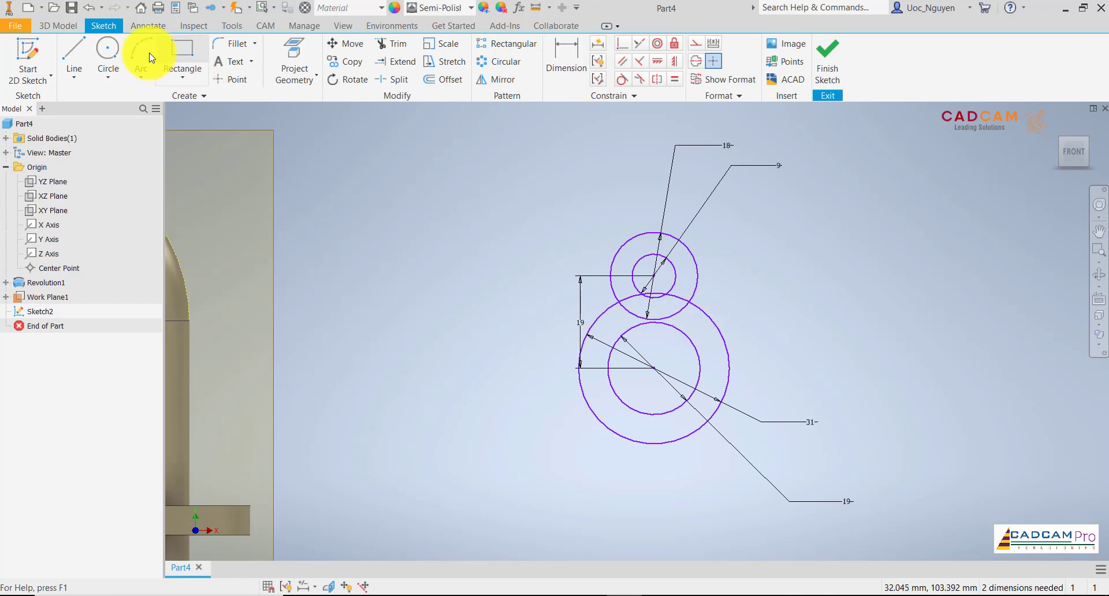
Sketch two slanted lines, one on each side of the circle pairs, spreading outward from above the upper pair toward the lower pair.
{"action": "left_click", "coordinate": [74, 55]}
{"action": "left_click", "coordinate": [610, 223]}
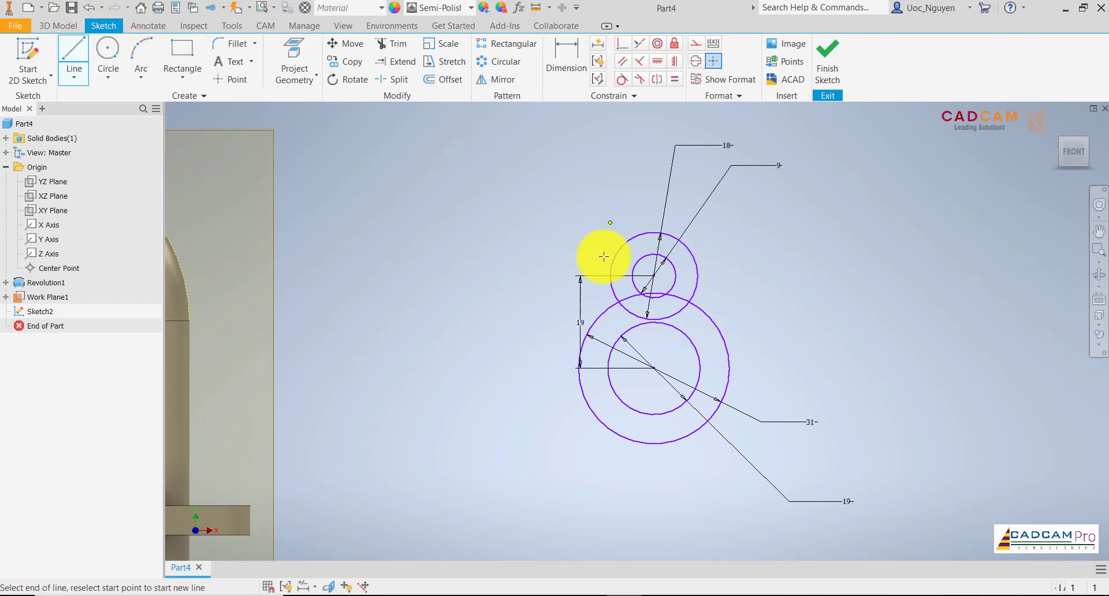
{"action": "double_click", "coordinate": [544, 420]}
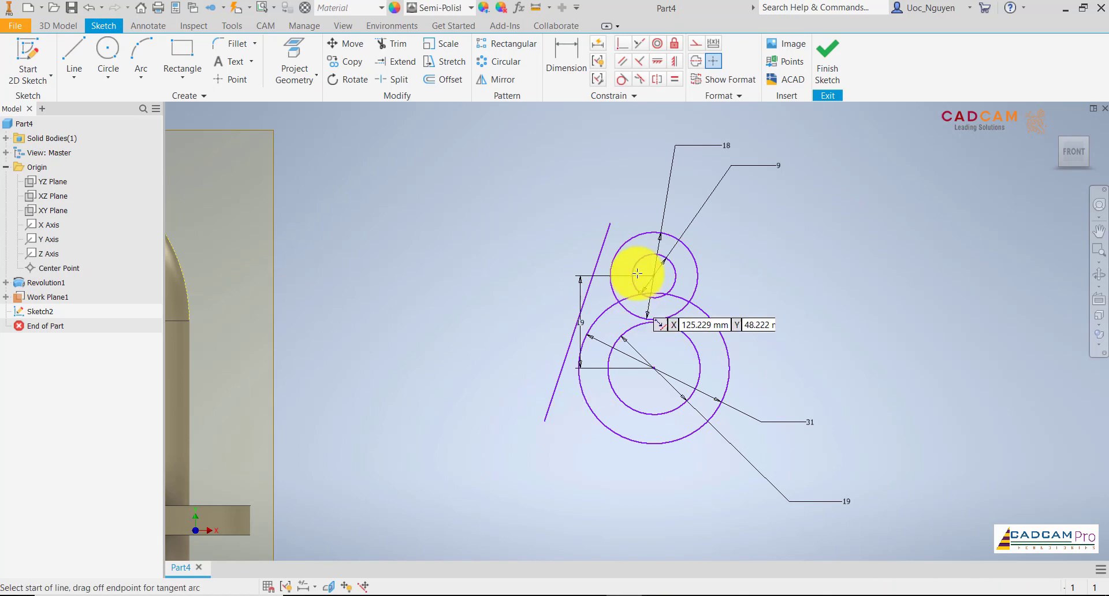
{"action": "left_click", "coordinate": [676, 214]}
{"action": "double_click", "coordinate": [767, 397]}
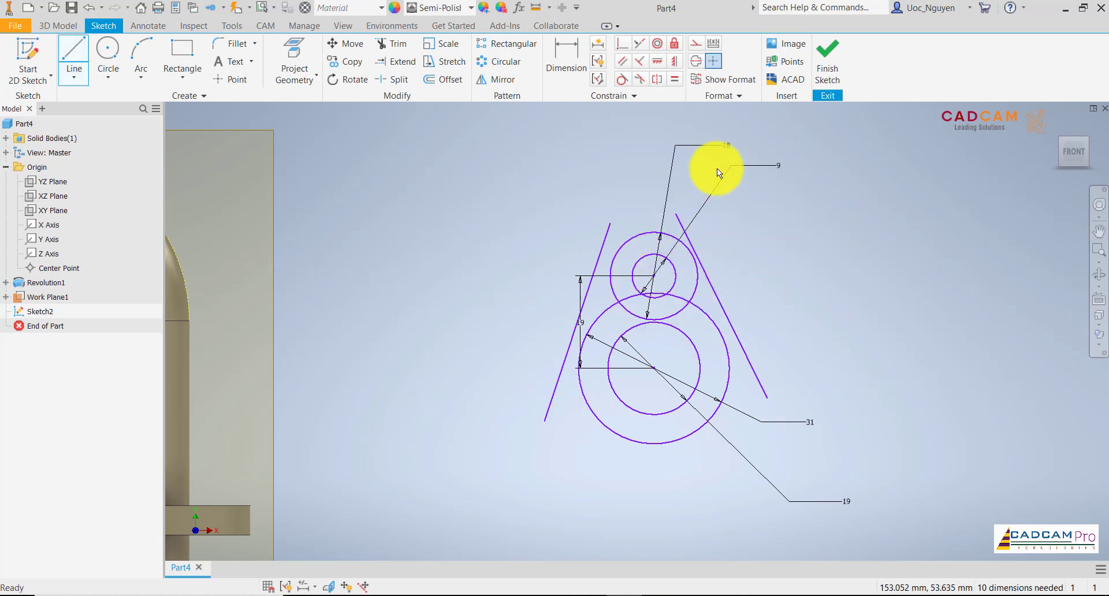
Make both slanted lines tangent to the 18 mm and 31 mm outer circles.
{"action": "left_click", "coordinate": [621, 79]}
{"action": "left_click", "coordinate": [601, 247]}
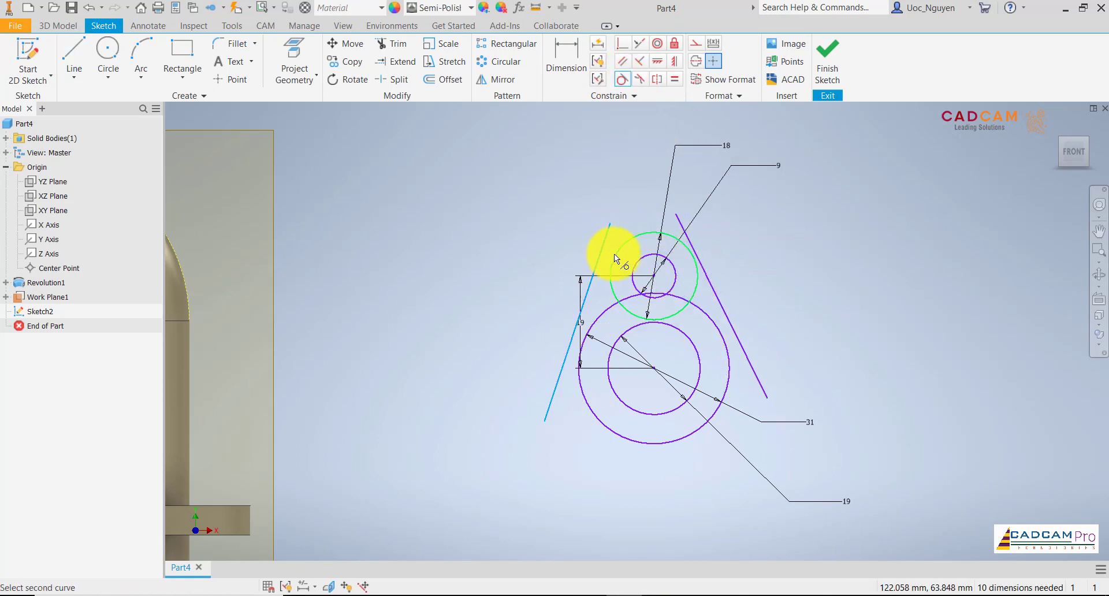
{"action": "left_click", "coordinate": [615, 255]}
{"action": "left_click", "coordinate": [598, 305]}
{"action": "left_click", "coordinate": [602, 311]}
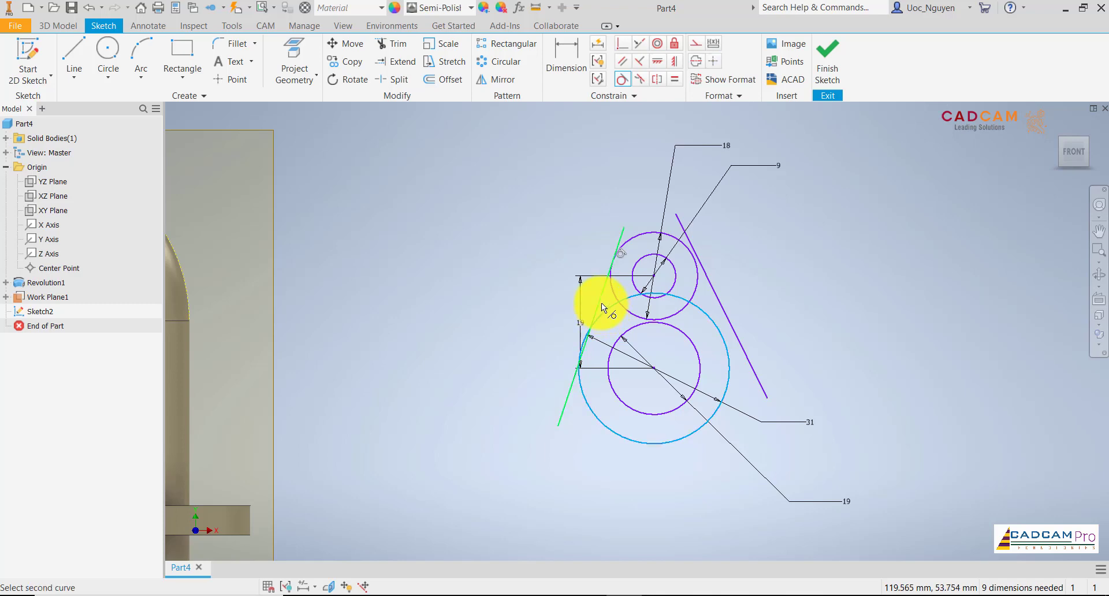
{"action": "left_click", "coordinate": [715, 296]}
{"action": "left_click", "coordinate": [698, 281]}
{"action": "left_click", "coordinate": [715, 294]}
{"action": "left_click", "coordinate": [717, 322]}
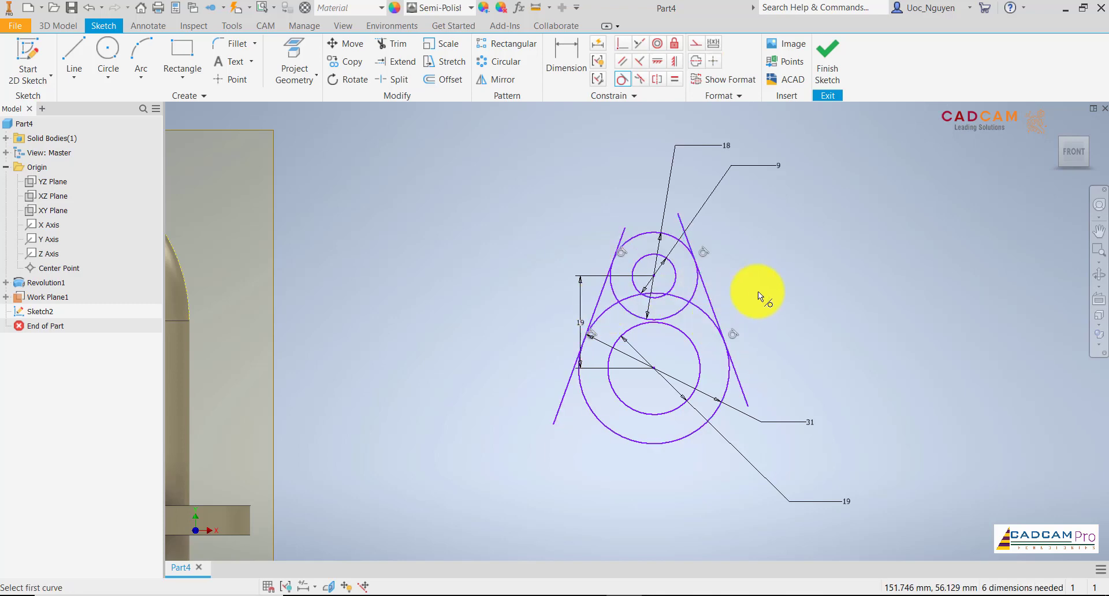
Trim the ends of both slanted lines that extend beyond their tangent points on the outer circles.
{"action": "left_click", "coordinate": [393, 44]}
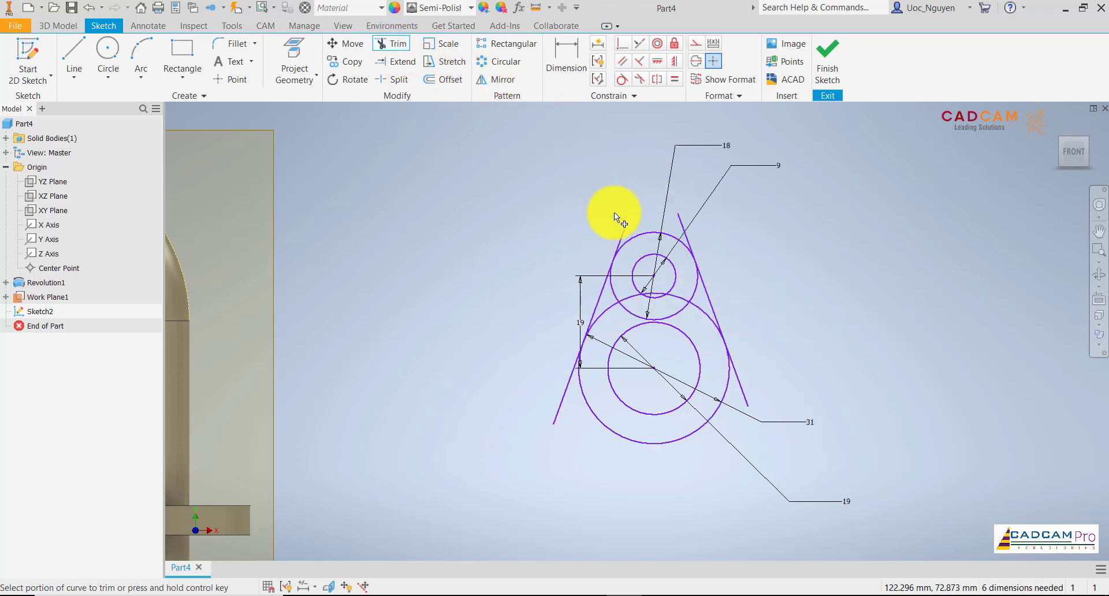
{"action": "left_click", "coordinate": [619, 237]}
{"action": "left_click", "coordinate": [682, 225]}
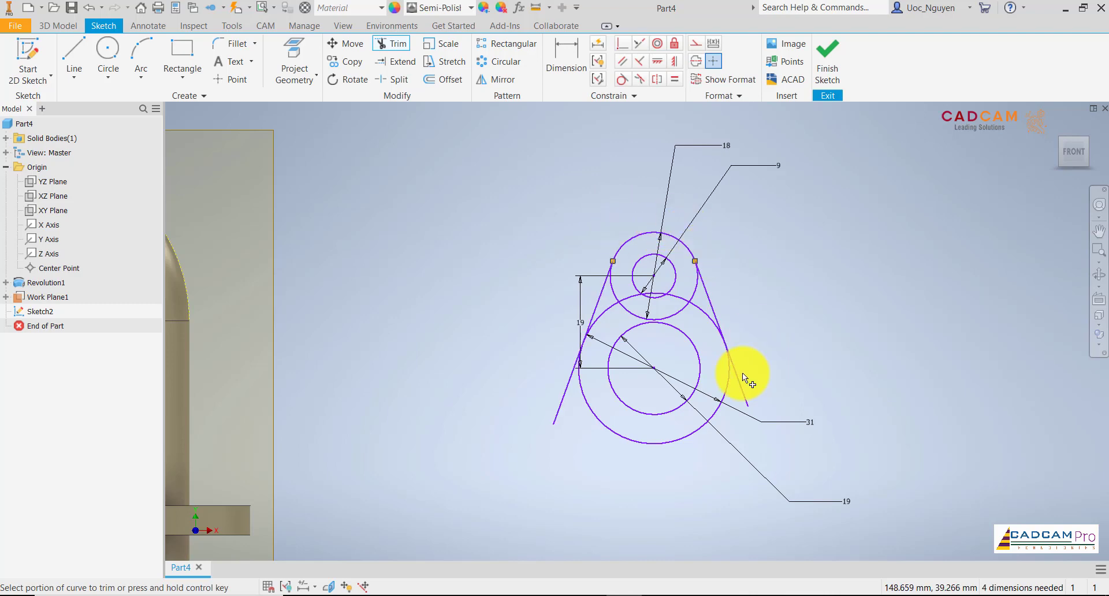
{"action": "left_click", "coordinate": [579, 384]}
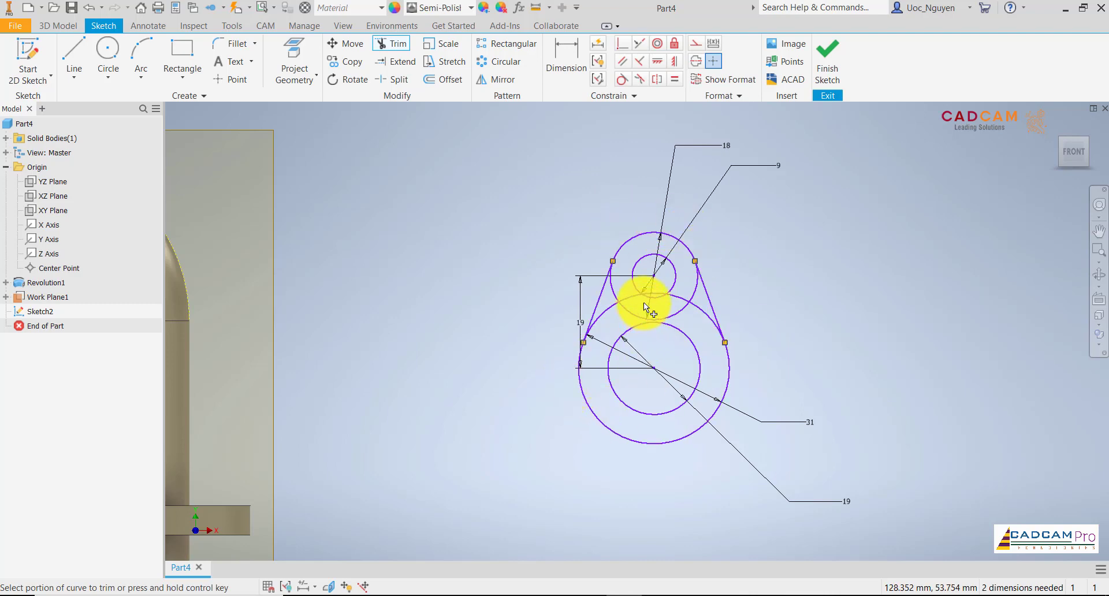
Trim the outer circles' arcs inside the tangent lines and delete the leftover lens-shaped arcs between the two holes.
{"action": "scroll", "coordinate": [643, 302], "scroll_direction": "up", "scroll_amount": 3}
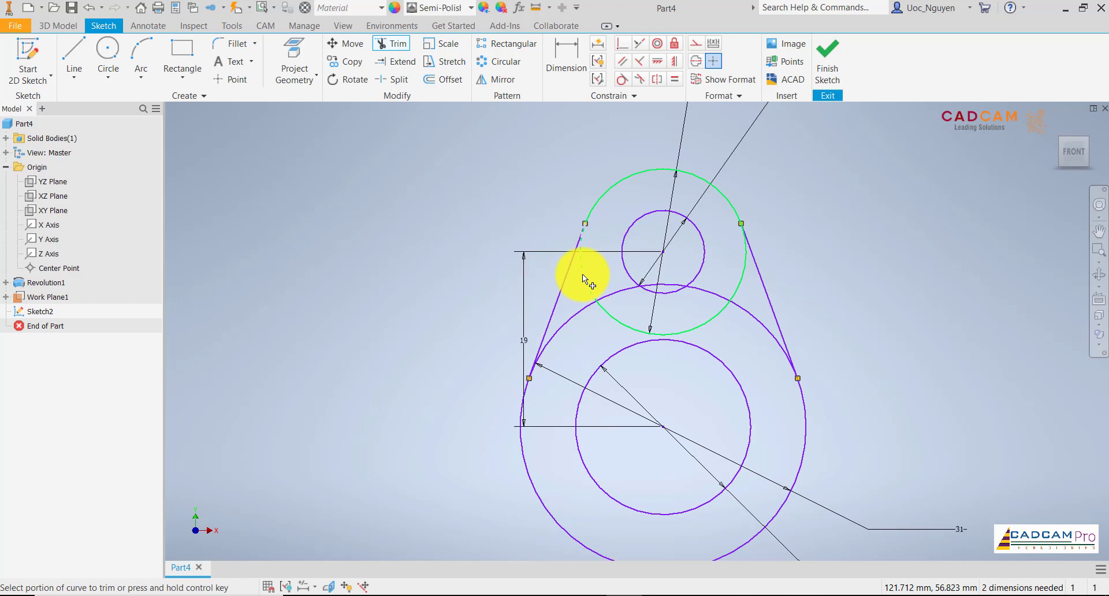
{"action": "left_click", "coordinate": [582, 273]}
{"action": "left_click", "coordinate": [741, 276]}
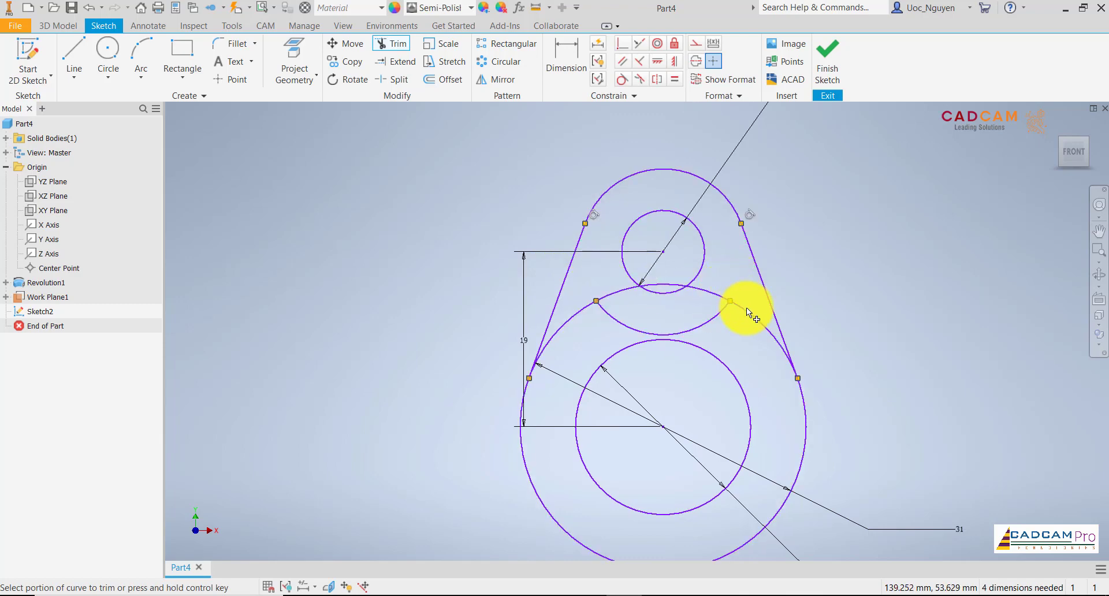
{"action": "left_click", "coordinate": [569, 318]}
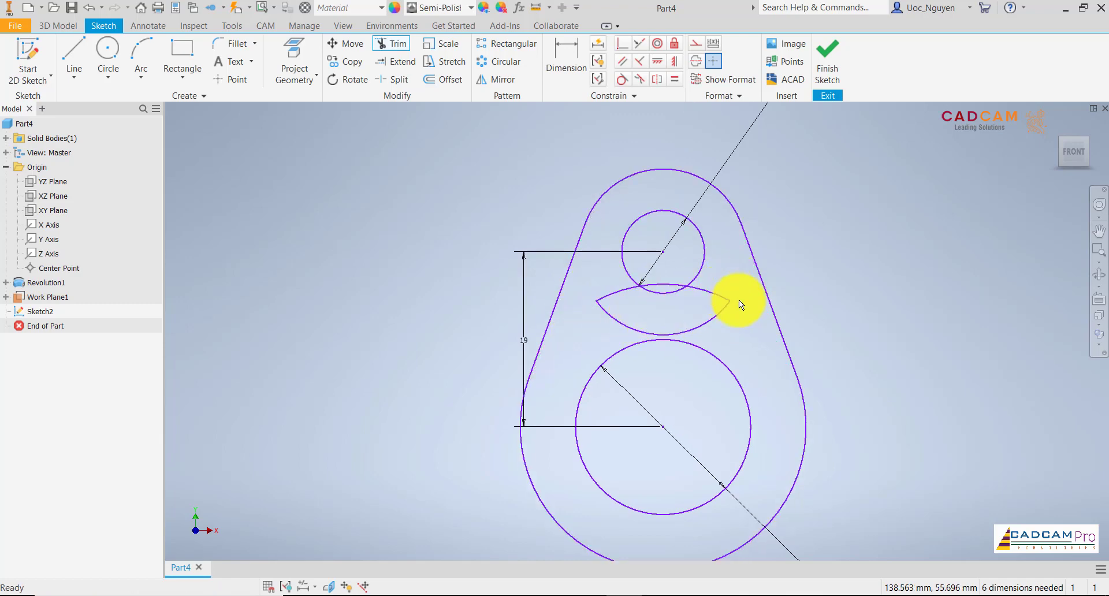
{"action": "key", "text": "Escape"}
{"action": "left_click_drag", "start_coordinate": [740, 299], "coordinate": [719, 333]}
{"action": "key", "text": "Delete"}
{"action": "scroll", "coordinate": [681, 277], "scroll_direction": "down", "scroll_amount": 2}
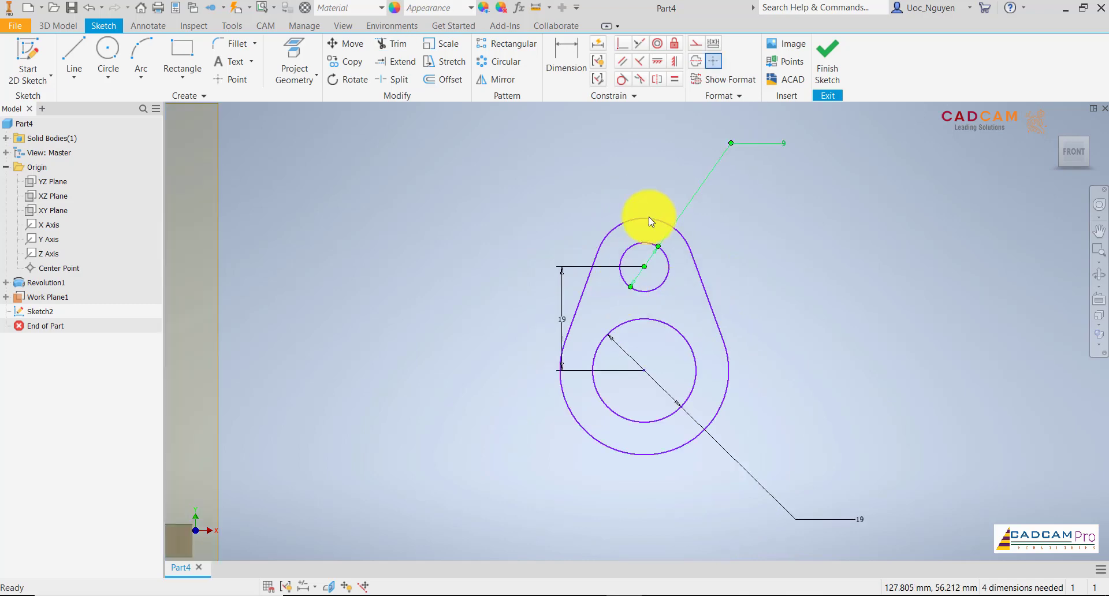
Dimension the upper end arc of the flange outline with a 9 mm radius.
{"action": "left_click", "coordinate": [574, 50]}
{"action": "left_click", "coordinate": [657, 218]}
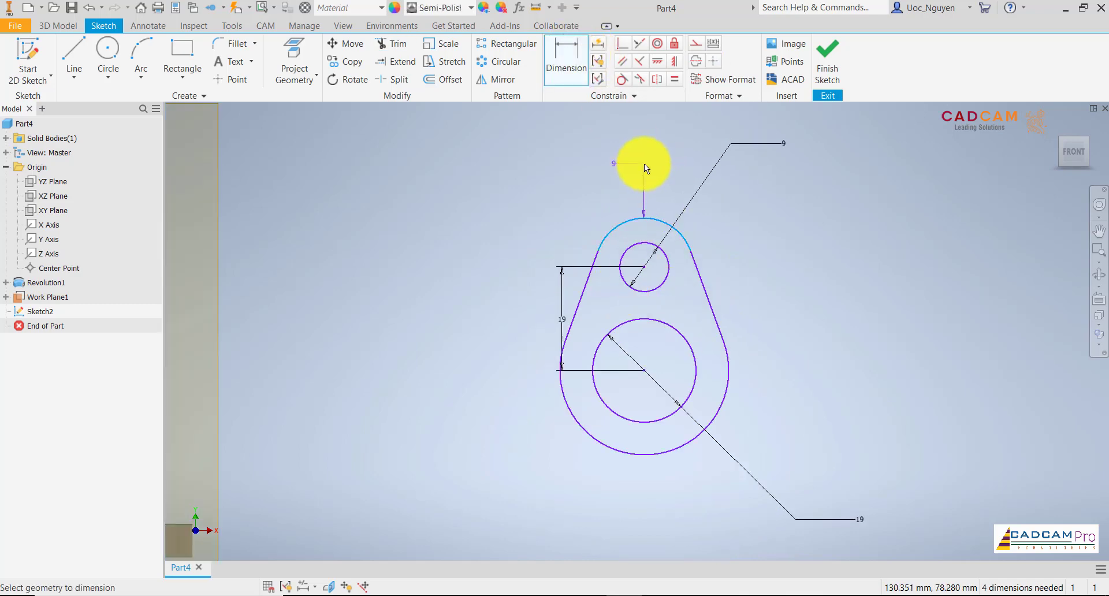
{"action": "left_click", "coordinate": [643, 164]}
{"action": "key", "text": "Return"}
{"action": "left_click", "coordinate": [729, 388]}
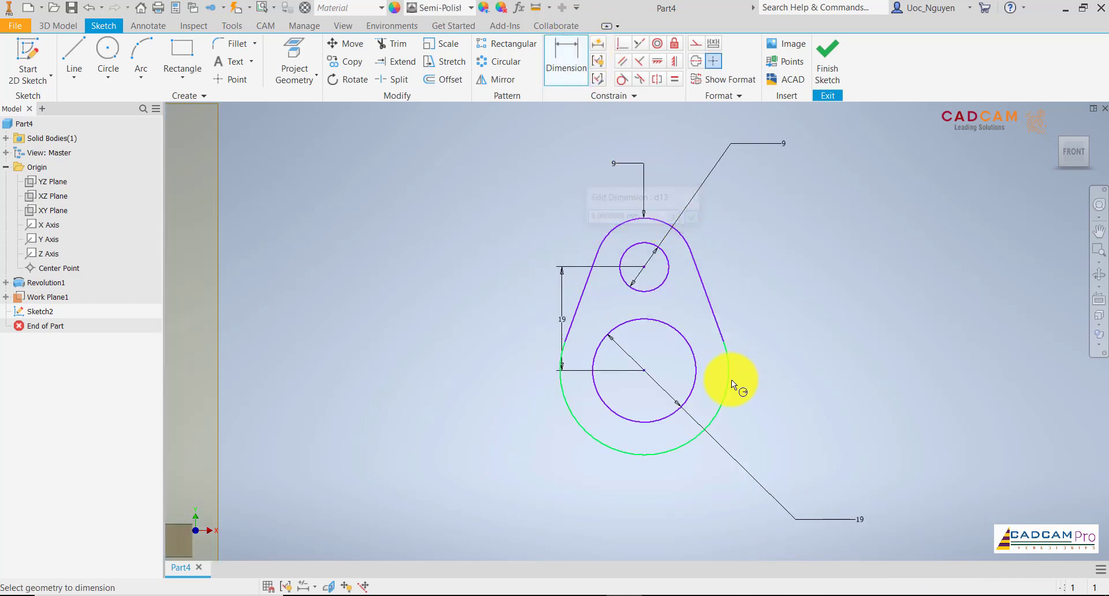
{"action": "key", "text": "Escape"}
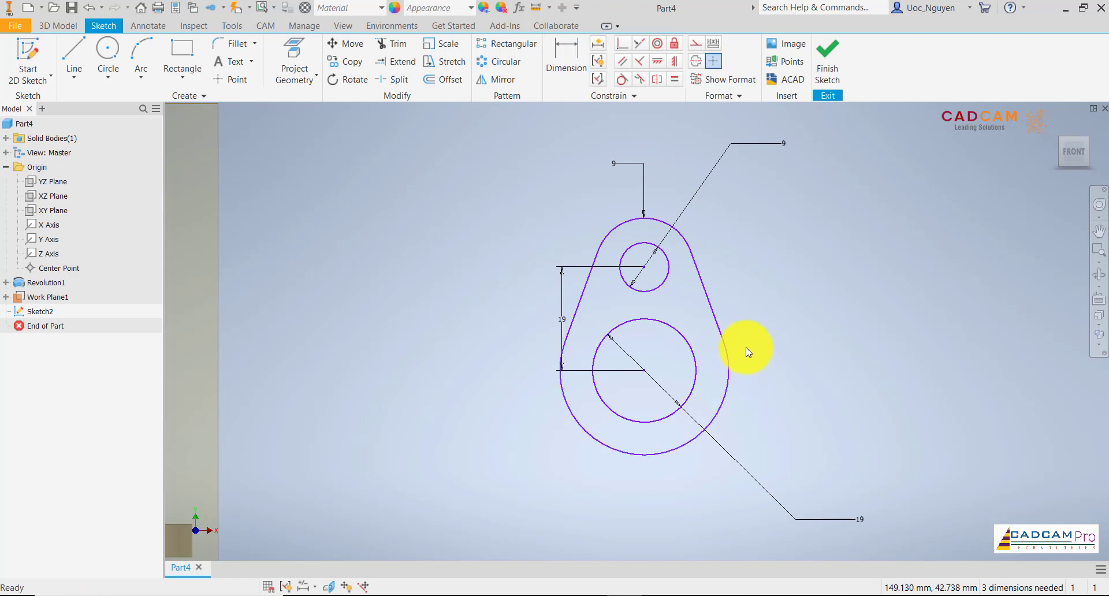
Draw a horizontal line across the full diameter of the 19 mm circle and convert it to construction geometry.
{"action": "middle_click_drag", "start_coordinate": [753, 302], "coordinate": [726, 290]}
{"action": "key", "text": "l"}
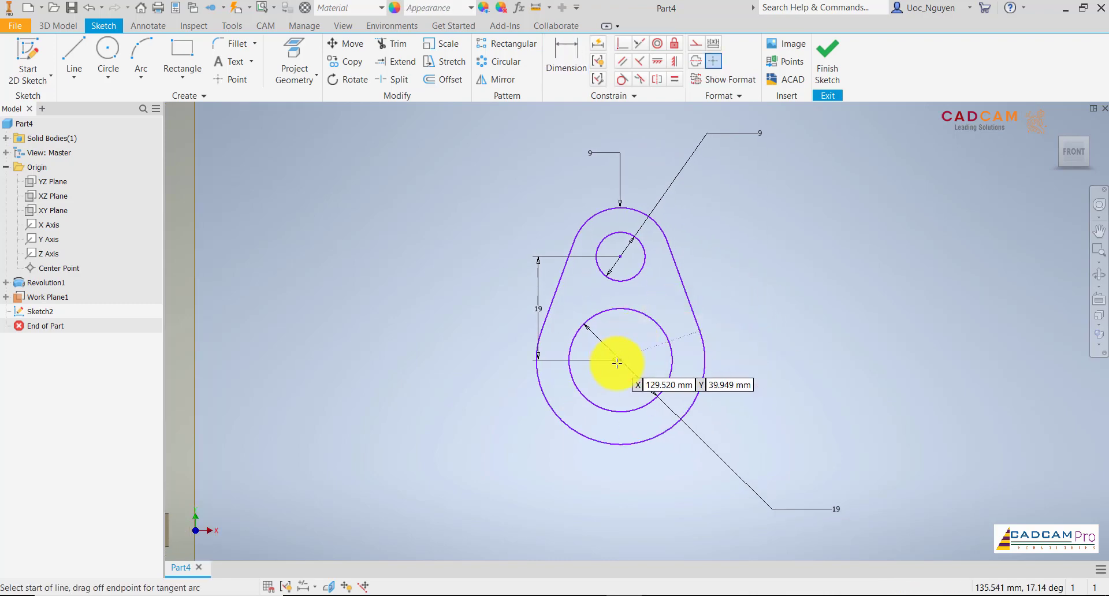
{"action": "left_click", "coordinate": [569, 360]}
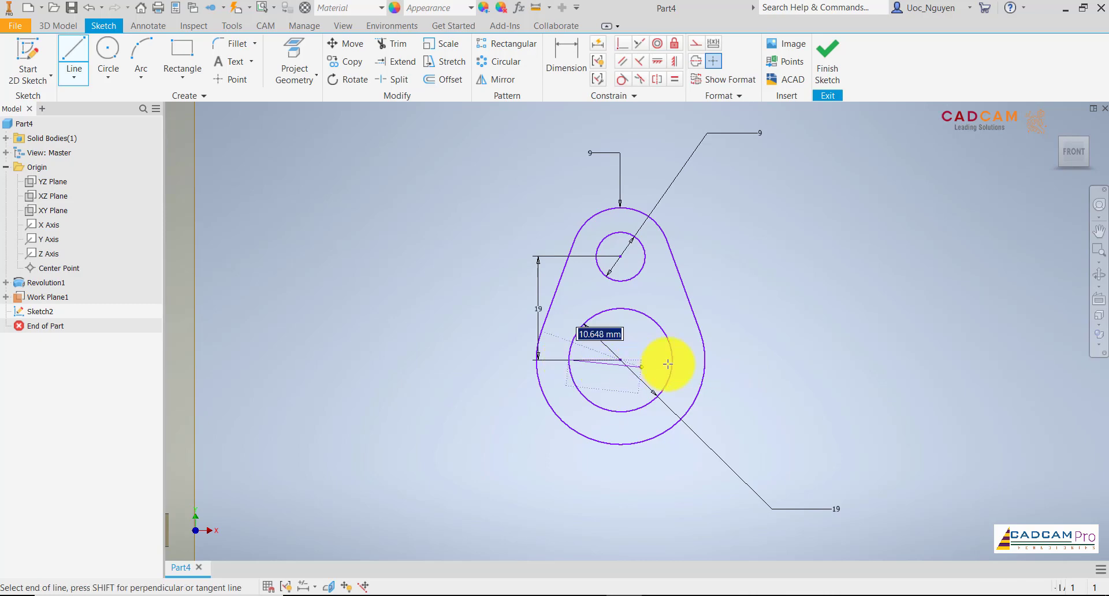
{"action": "left_click", "coordinate": [671, 360]}
{"action": "key", "text": "Escape"}
{"action": "right_click", "coordinate": [780, 268]}
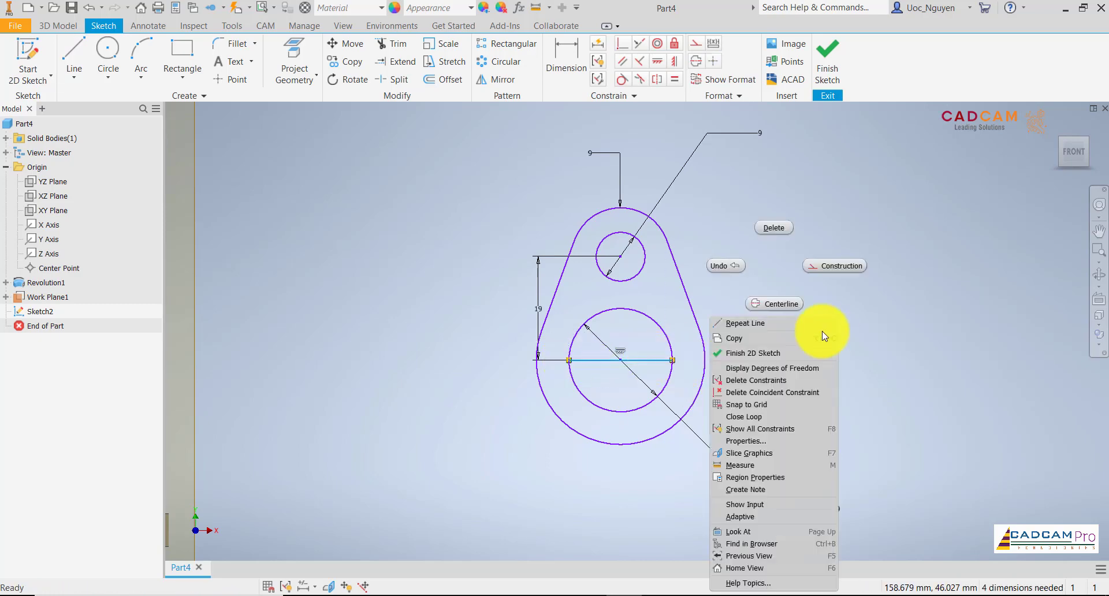
{"action": "left_click", "coordinate": [841, 266]}
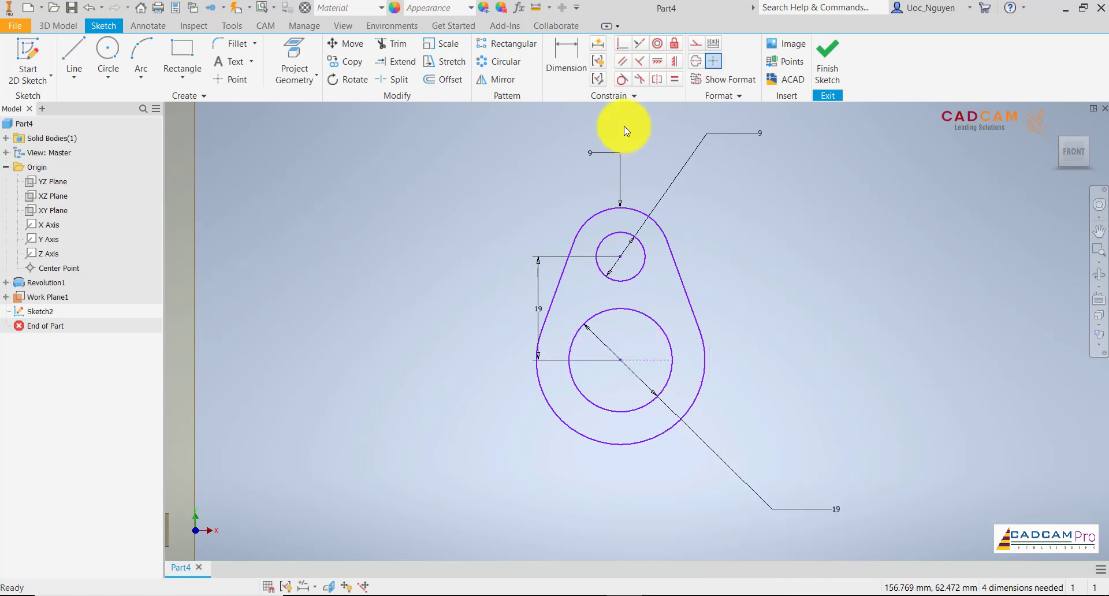
Mirror the upper end arc, the 9 mm circle and both slanted lines about the horizontal construction line.
{"action": "left_click", "coordinate": [482, 80]}
{"action": "left_click_drag", "start_coordinate": [661, 284], "coordinate": [549, 195]}
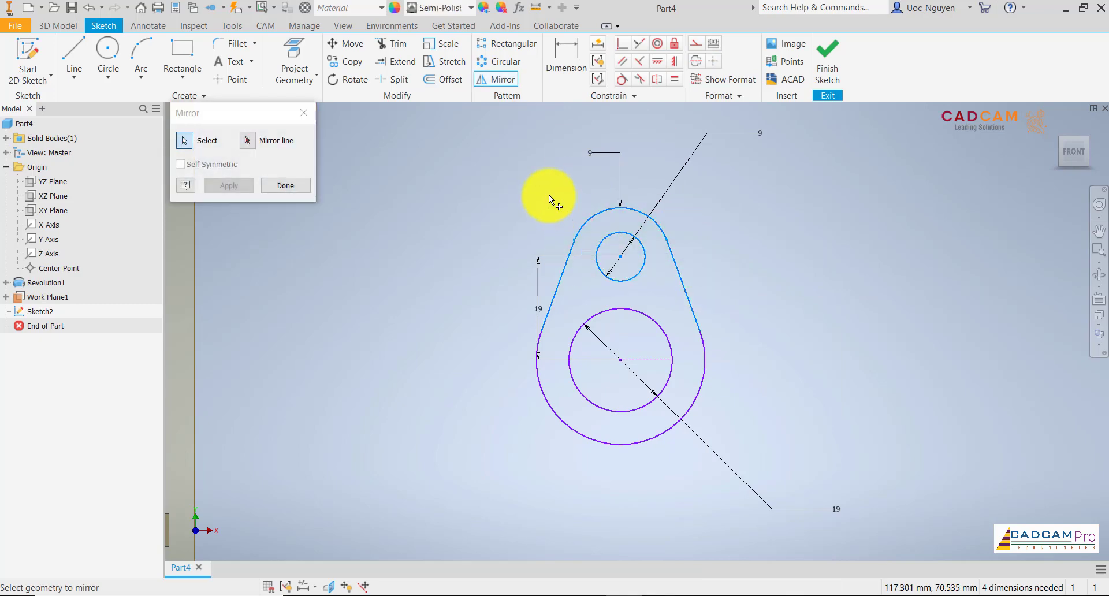
{"action": "left_click", "coordinate": [248, 140]}
{"action": "left_click", "coordinate": [646, 359]}
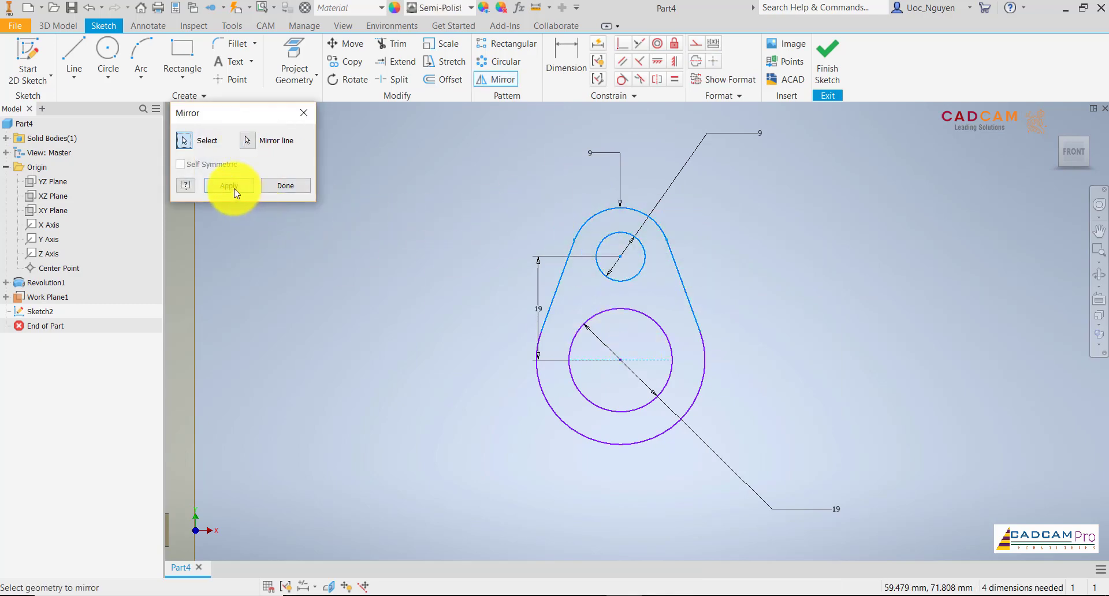
{"action": "left_click", "coordinate": [234, 187]}
{"action": "left_click", "coordinate": [286, 185]}
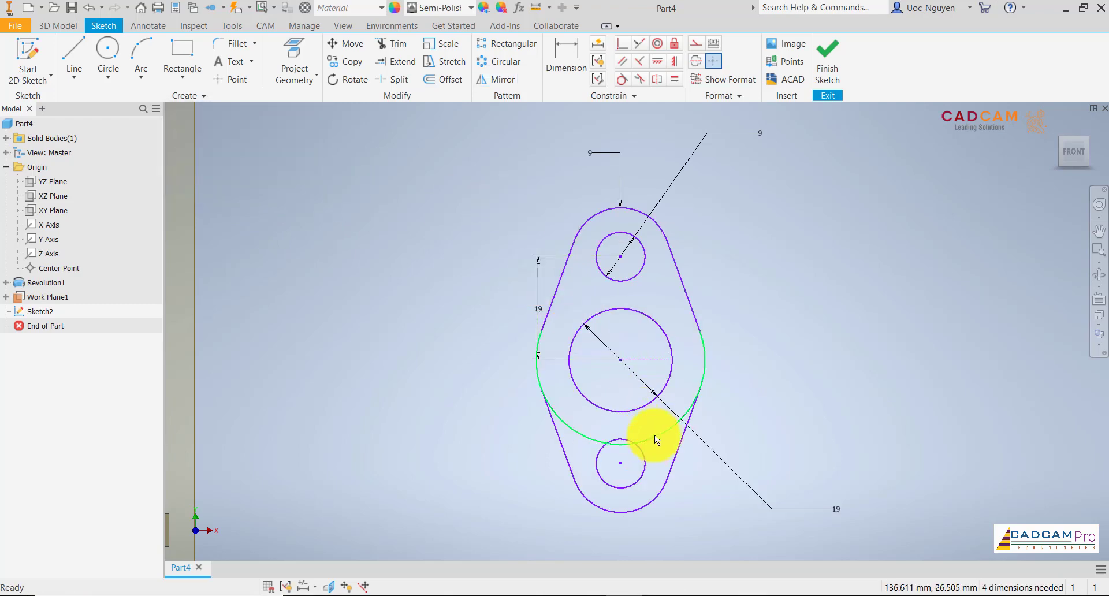
Trim the lower portion of the large outer arc between the mirrored slanted lines.
{"action": "left_click", "coordinate": [391, 43]}
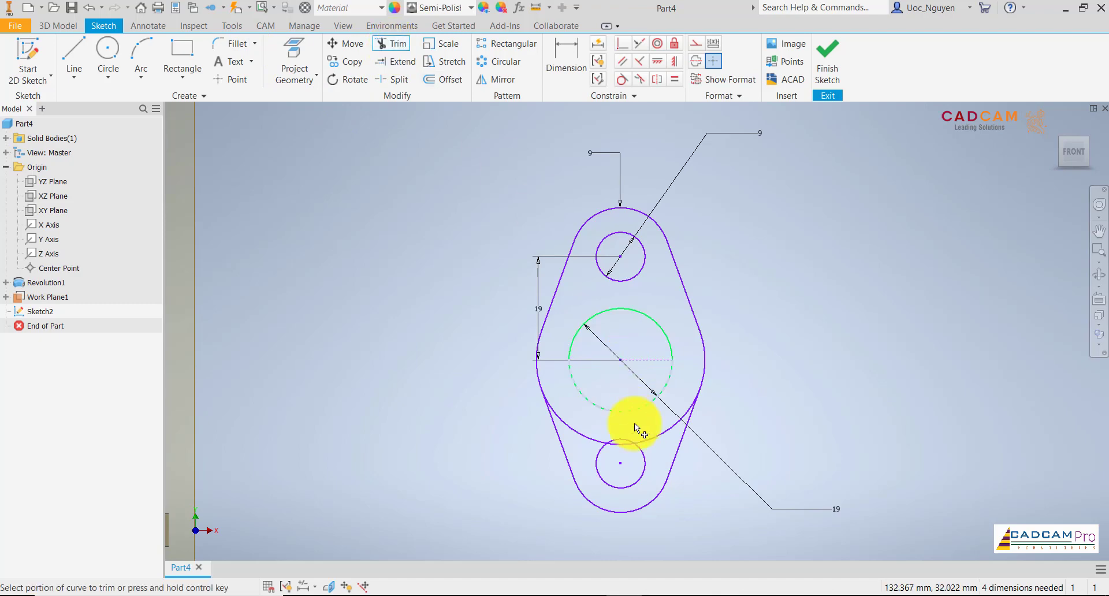
{"action": "left_click", "coordinate": [648, 437]}
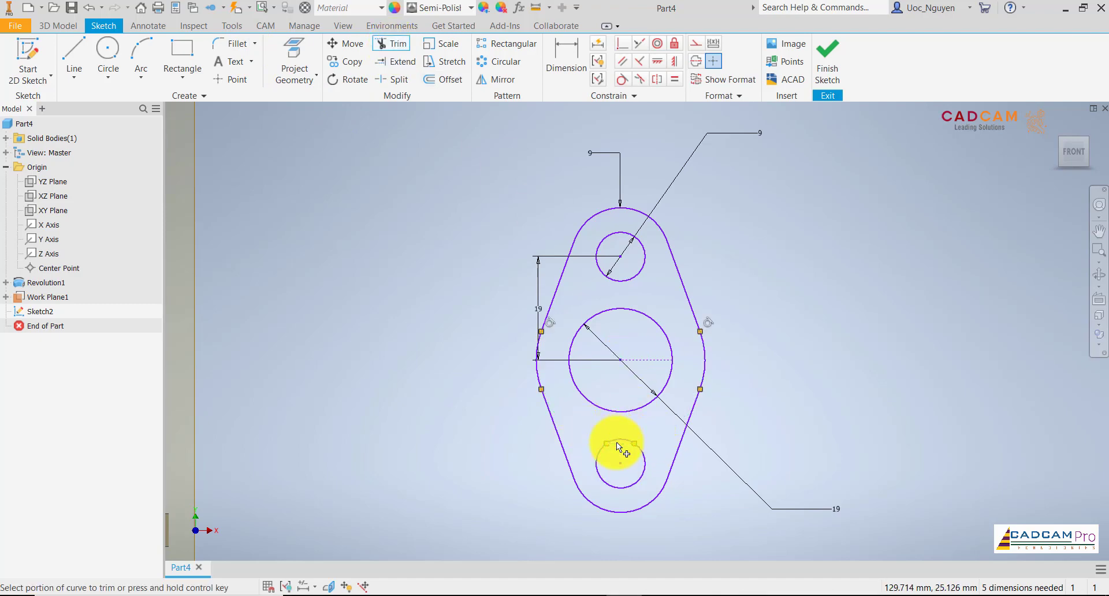
{"action": "key", "text": "Escape"}
Dimension the side arc of the flange outline with a 15.5 mm radius.
{"action": "left_click", "coordinate": [566, 58]}
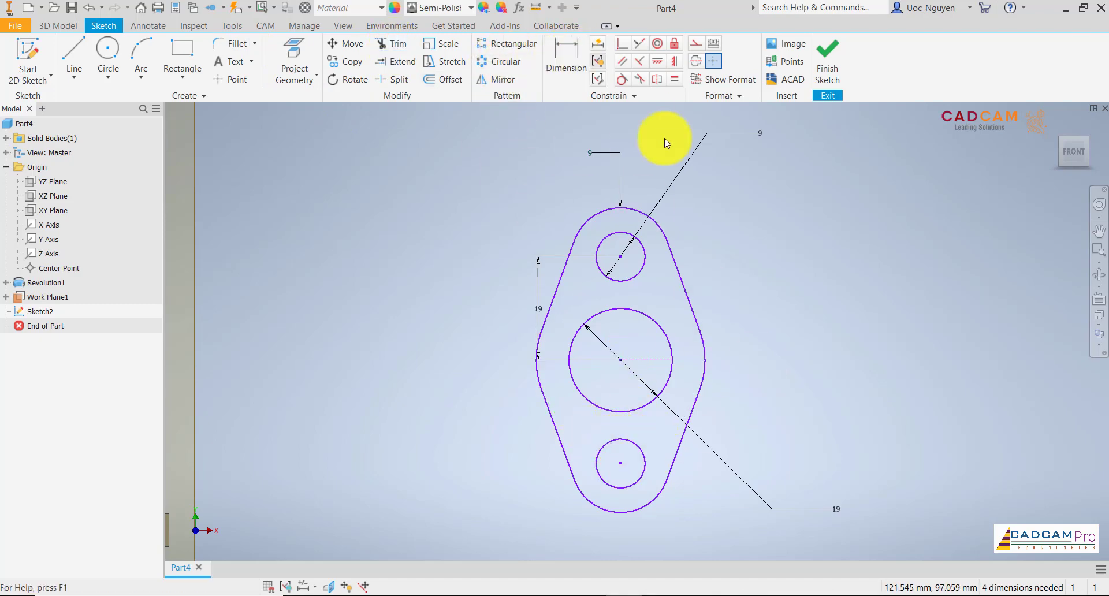
{"action": "left_click", "coordinate": [706, 358]}
{"action": "left_click", "coordinate": [745, 372]}
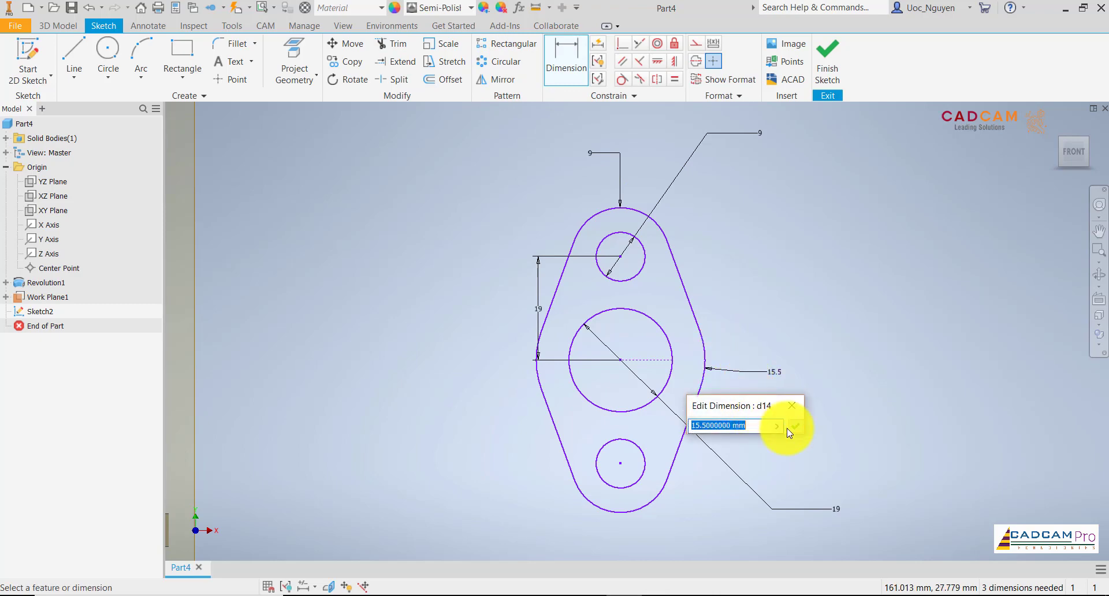
{"action": "key", "text": "Return"}
{"action": "key", "text": "Escape"}
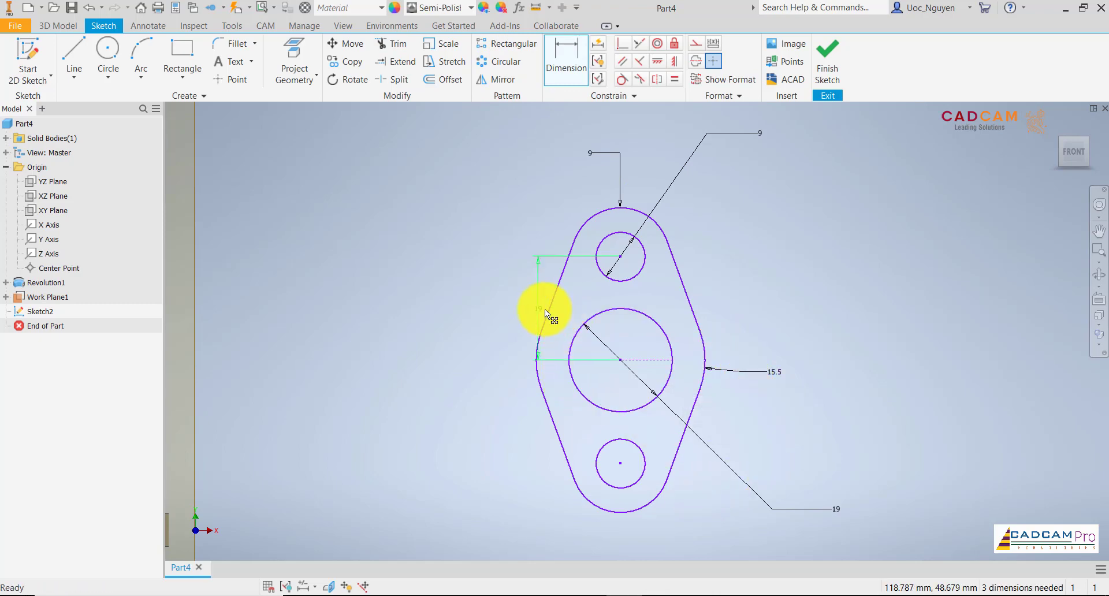
Dimension the vertical distance between the upper hole and the center circle as 19 mm, and the remaining side arc's radius as 15.5 mm.
{"action": "scroll", "coordinate": [745, 296], "scroll_direction": "up", "scroll_amount": 2}
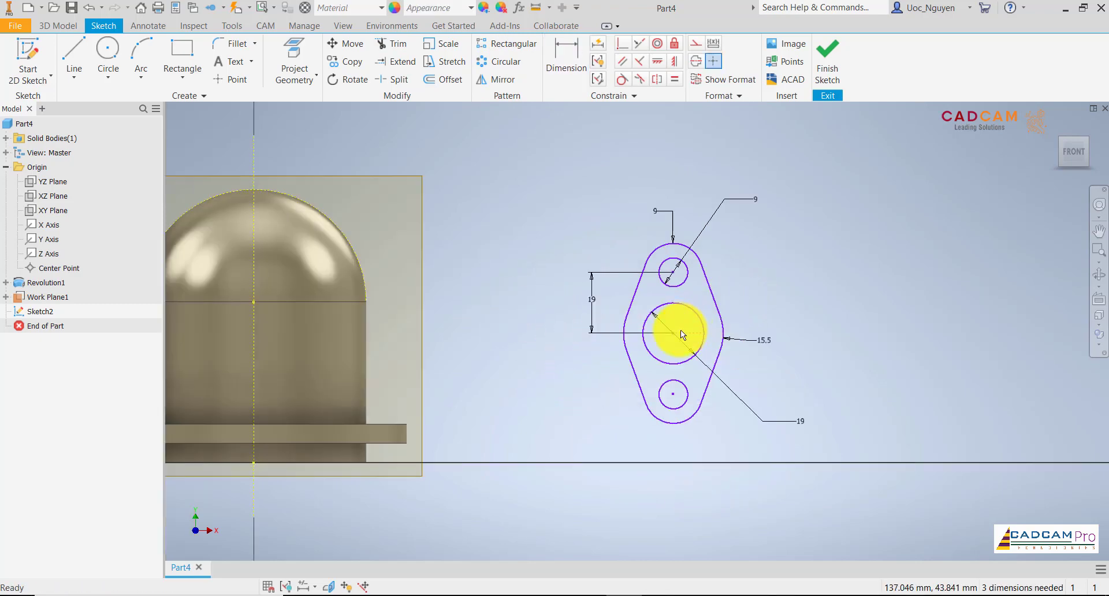
{"action": "scroll", "coordinate": [742, 344], "scroll_direction": "down", "scroll_amount": 2}
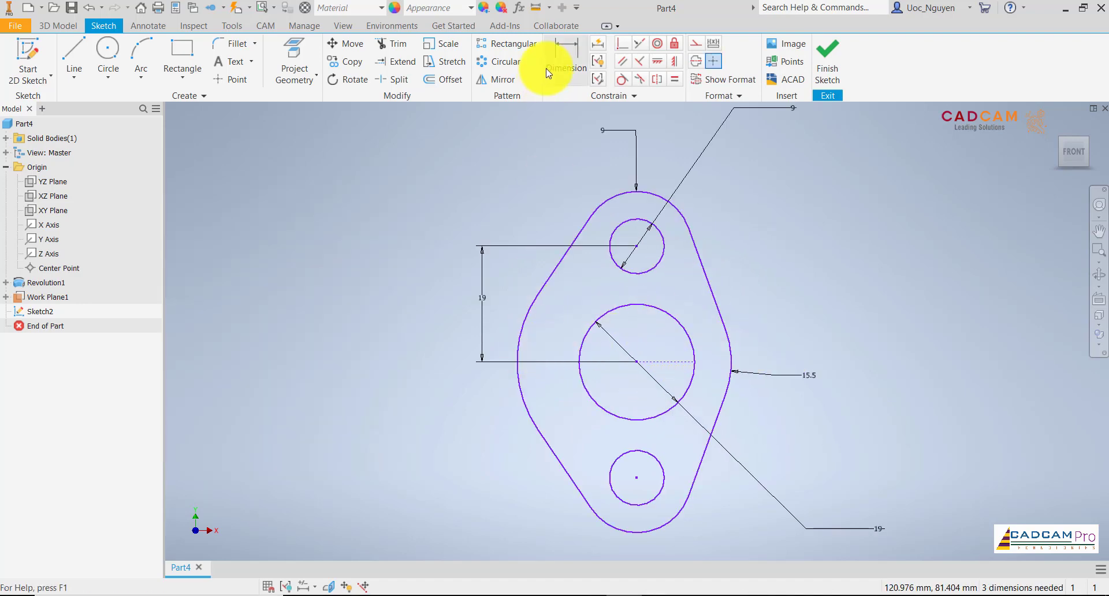
{"action": "left_click", "coordinate": [566, 58]}
{"action": "left_click", "coordinate": [518, 331]}
{"action": "left_click", "coordinate": [490, 317]}
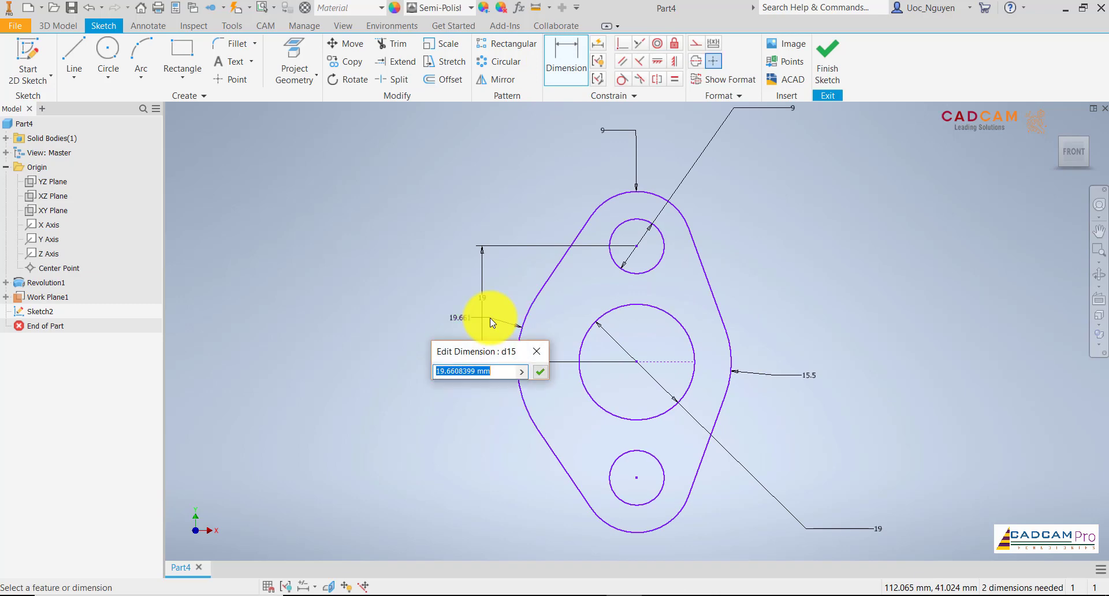
{"action": "type", "text": "19"}
{"action": "key", "text": "Return"}
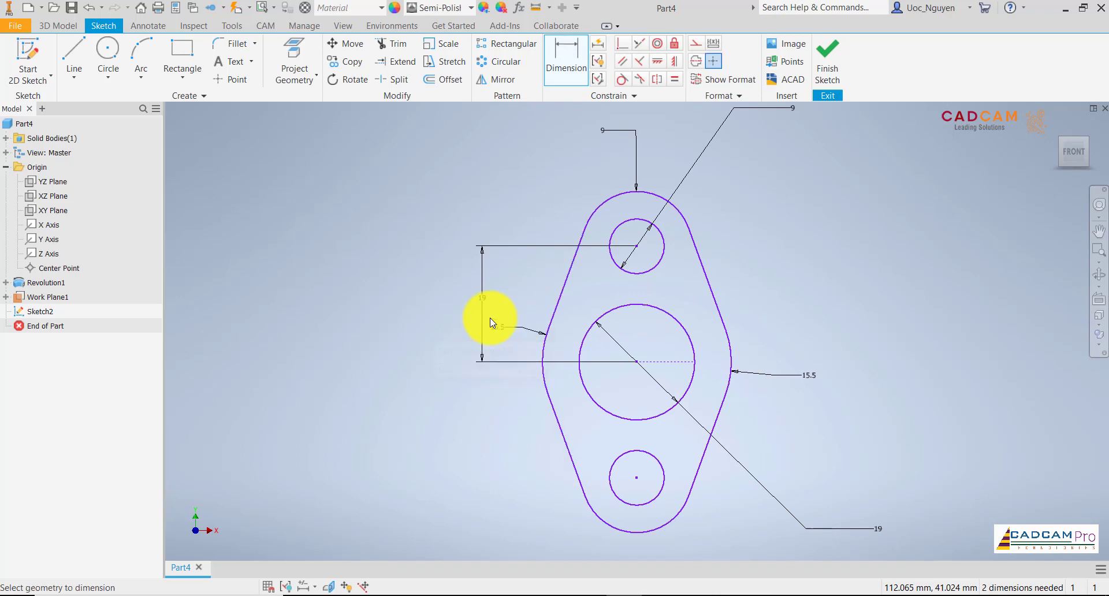
{"action": "key", "text": "Escape"}
Constrain the center of the flange profile's 19 mm circle coincident with the housing's projected vertical centerline.
{"action": "scroll", "coordinate": [635, 358], "scroll_direction": "down", "scroll_amount": 3}
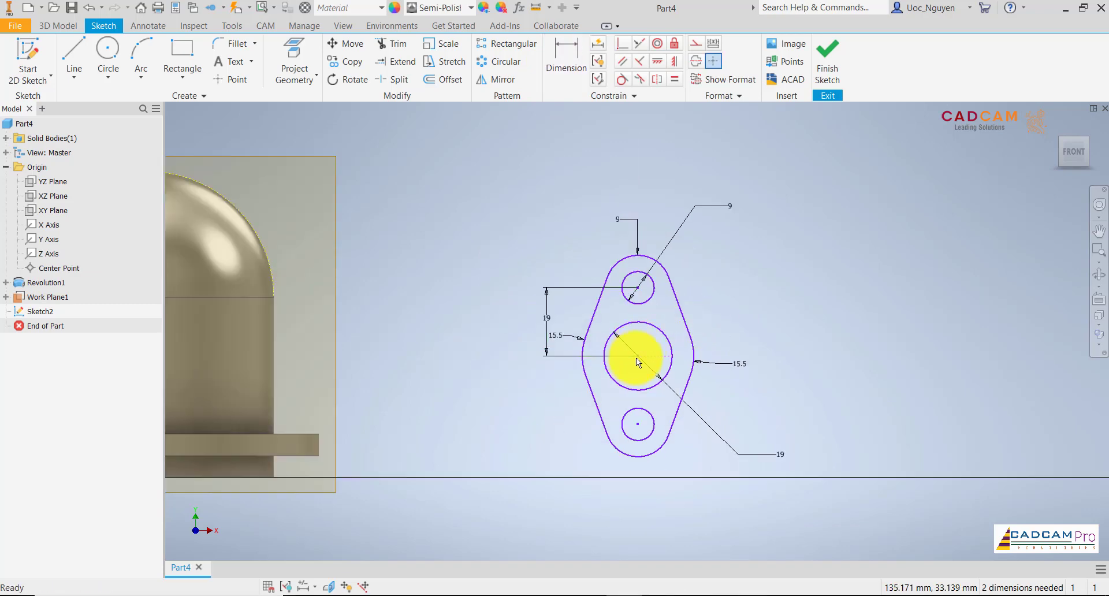
{"action": "mouse_move", "coordinate": [594, 312]}
{"action": "left_mouse_down"}
{"action": "mouse_move", "coordinate": [495, 294]}
{"action": "mouse_move", "coordinate": [466, 307]}
{"action": "left_mouse_up"}
{"action": "scroll", "coordinate": [511, 335], "scroll_direction": "down", "scroll_amount": 3}
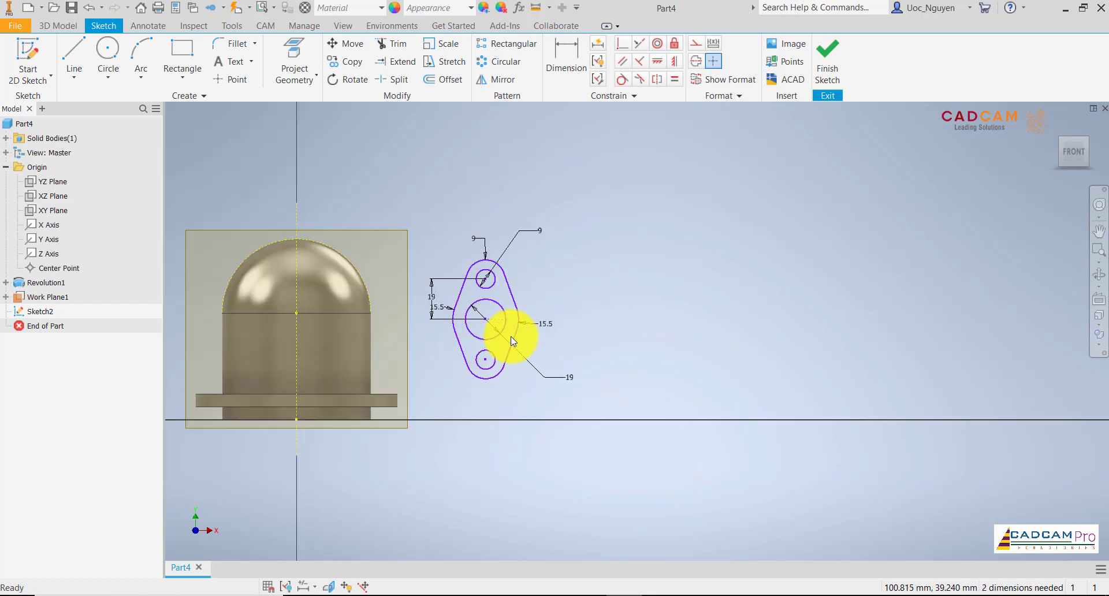
{"action": "middle_click_drag", "start_coordinate": [421, 341], "coordinate": [616, 342]}
{"action": "scroll", "coordinate": [589, 339], "scroll_direction": "up", "scroll_amount": 3}
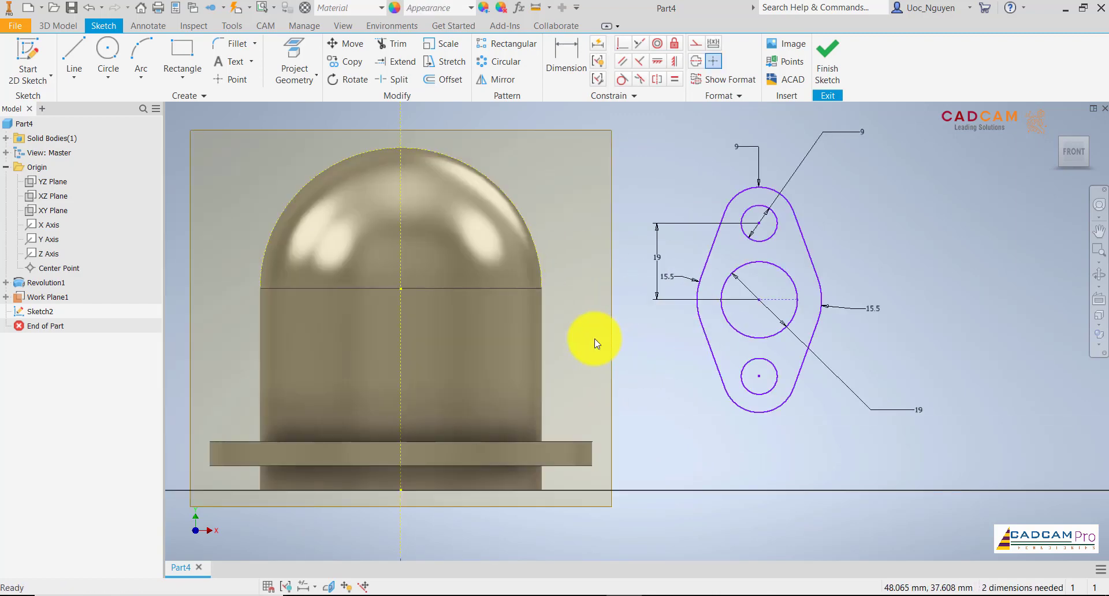
{"action": "left_click", "coordinate": [622, 43]}
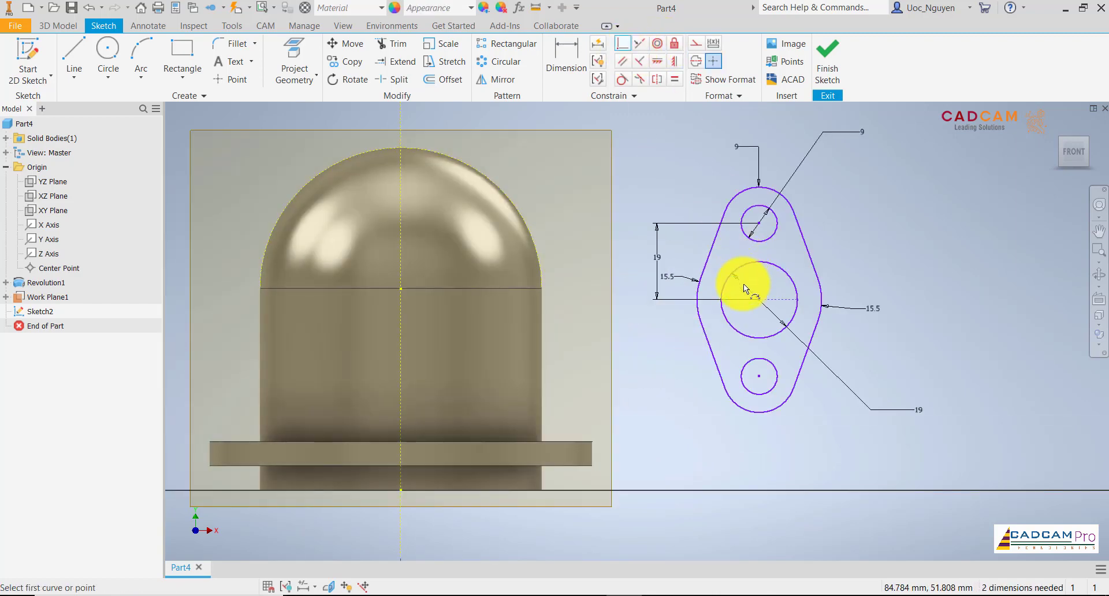
{"action": "left_click", "coordinate": [401, 359]}
Constrain the flange profile's upper end arc tangent to the projected outline of the dome.
{"action": "middle_click_drag", "start_coordinate": [587, 229], "coordinate": [631, 261]}
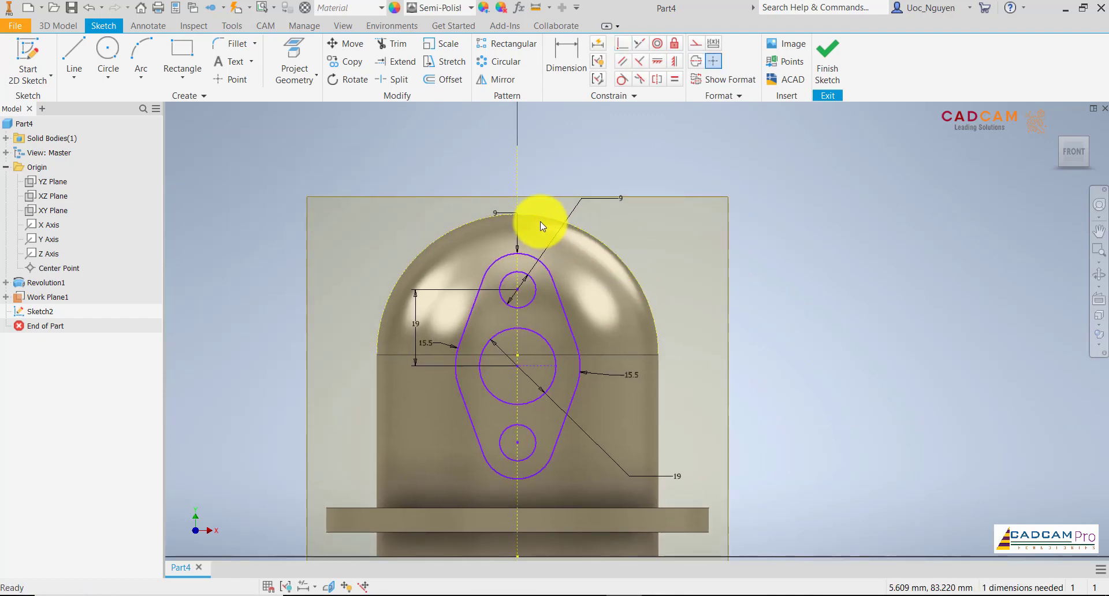
{"action": "scroll", "coordinate": [540, 220], "scroll_direction": "up", "scroll_amount": 3}
{"action": "left_click", "coordinate": [622, 78]}
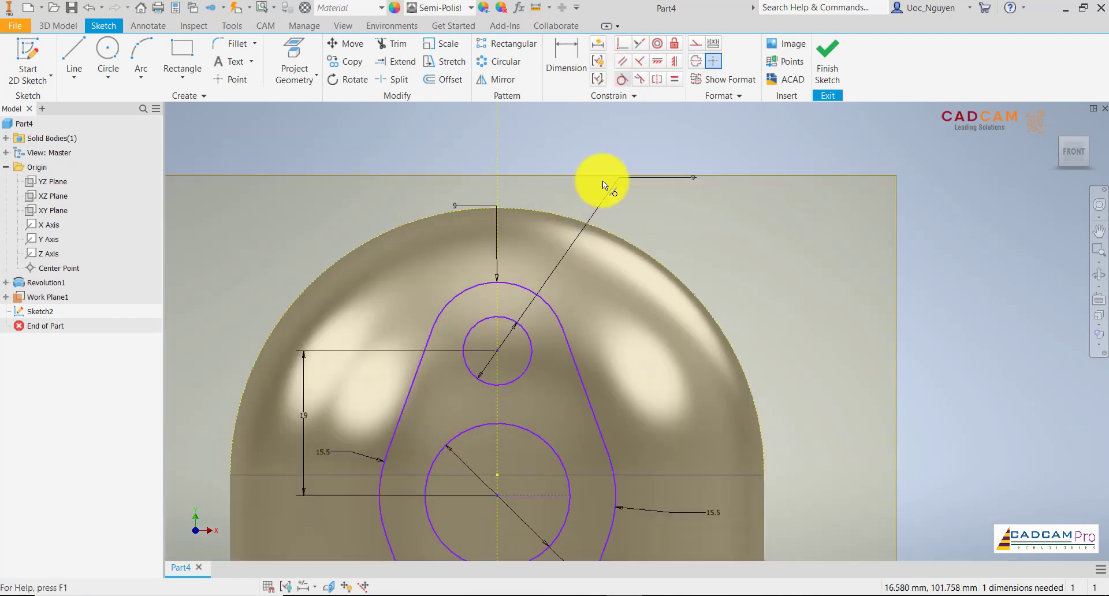
{"action": "left_click", "coordinate": [511, 284]}
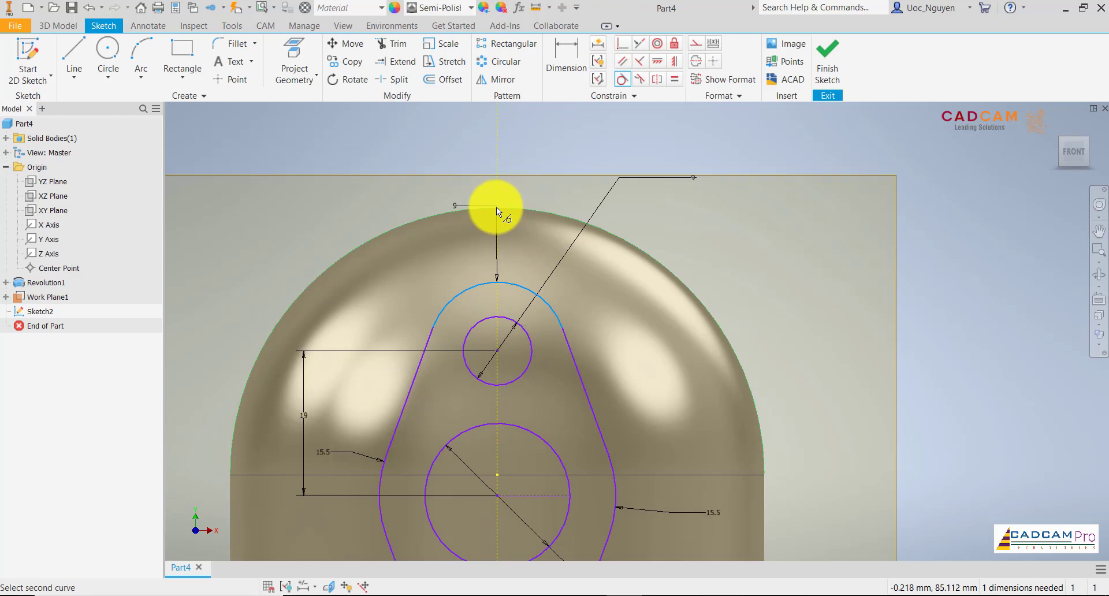
{"action": "left_click", "coordinate": [501, 209]}
{"action": "scroll", "coordinate": [573, 183], "scroll_direction": "down", "scroll_amount": 5}
{"action": "key", "text": "Escape"}
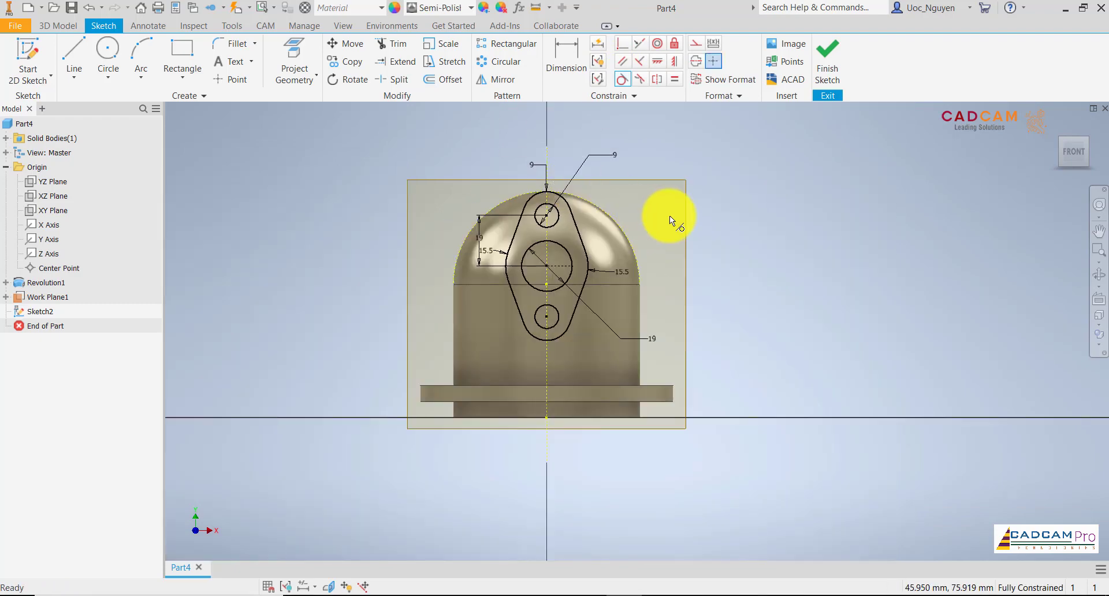
Hide the work plane behind the flange profile and finish the sketch.
{"action": "right_click", "coordinate": [678, 178]}
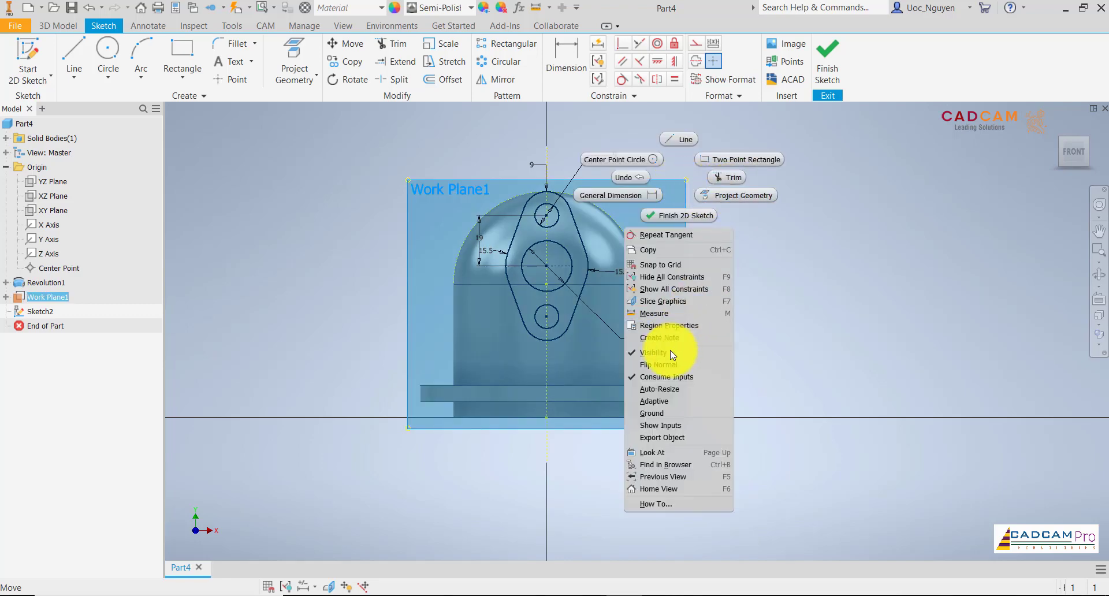
{"action": "left_click", "coordinate": [670, 351]}
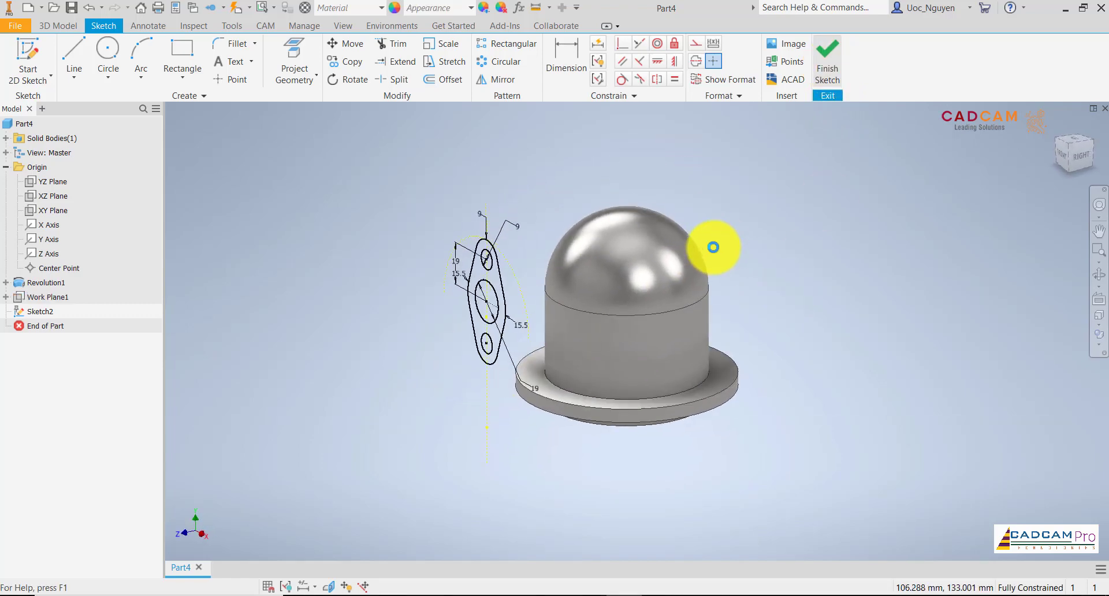
{"action": "scroll", "coordinate": [549, 251], "scroll_direction": "down", "scroll_amount": 3}
{"action": "scroll", "coordinate": [520, 243], "scroll_direction": "down", "scroll_amount": 2}
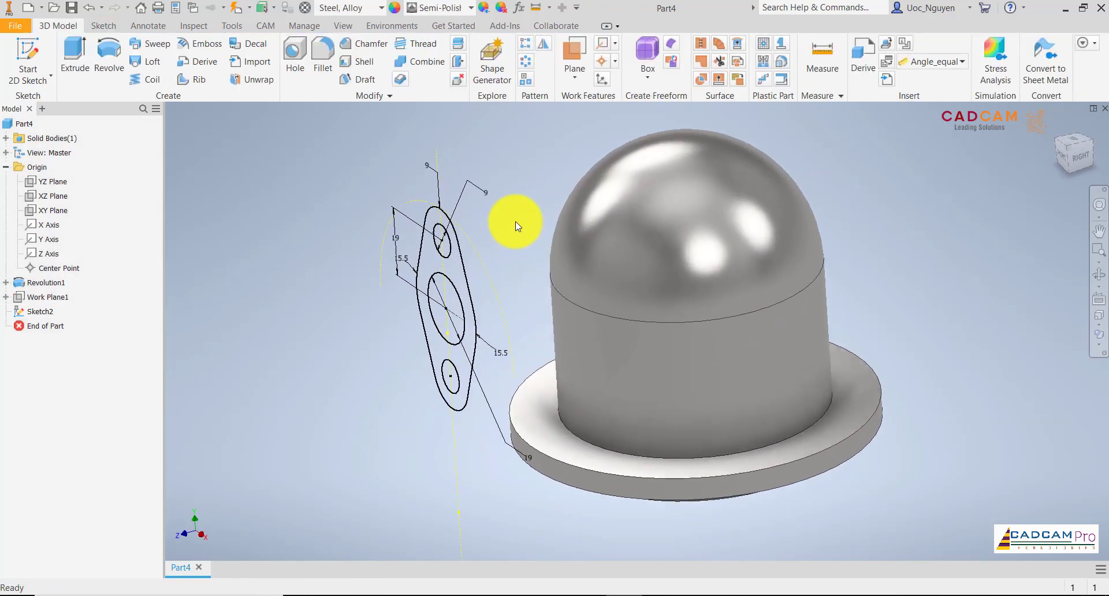
Extrude the flange profile including its two small circles toward the housing up to the next body, leaving the 19 mm bore open.
{"action": "left_click", "coordinate": [78, 53]}
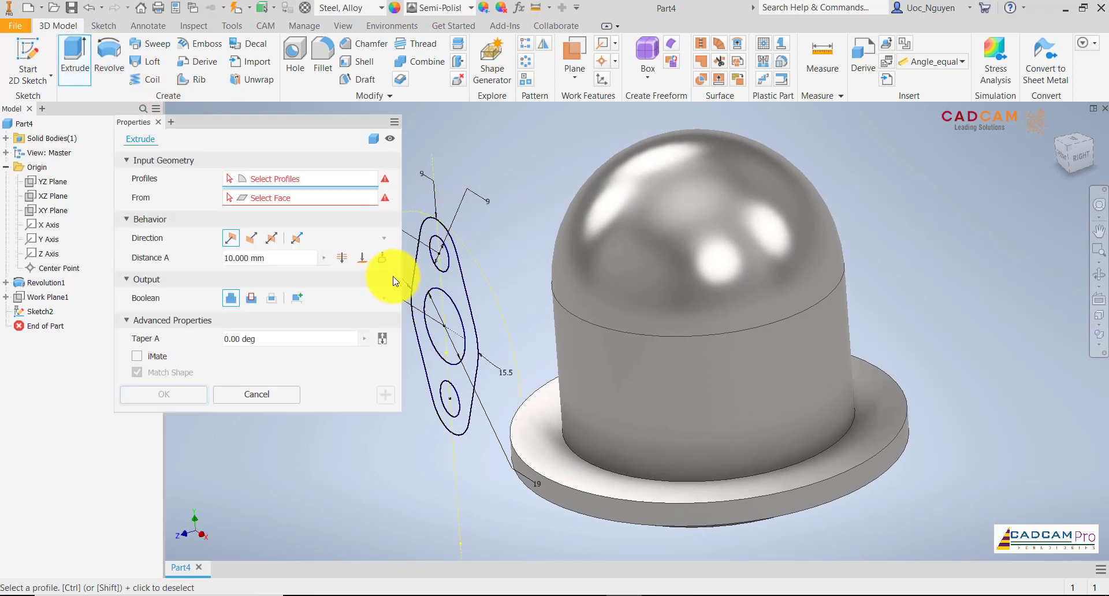
{"action": "left_click", "coordinate": [429, 281]}
{"action": "scroll", "coordinate": [425, 269], "scroll_direction": "up", "scroll_amount": 3}
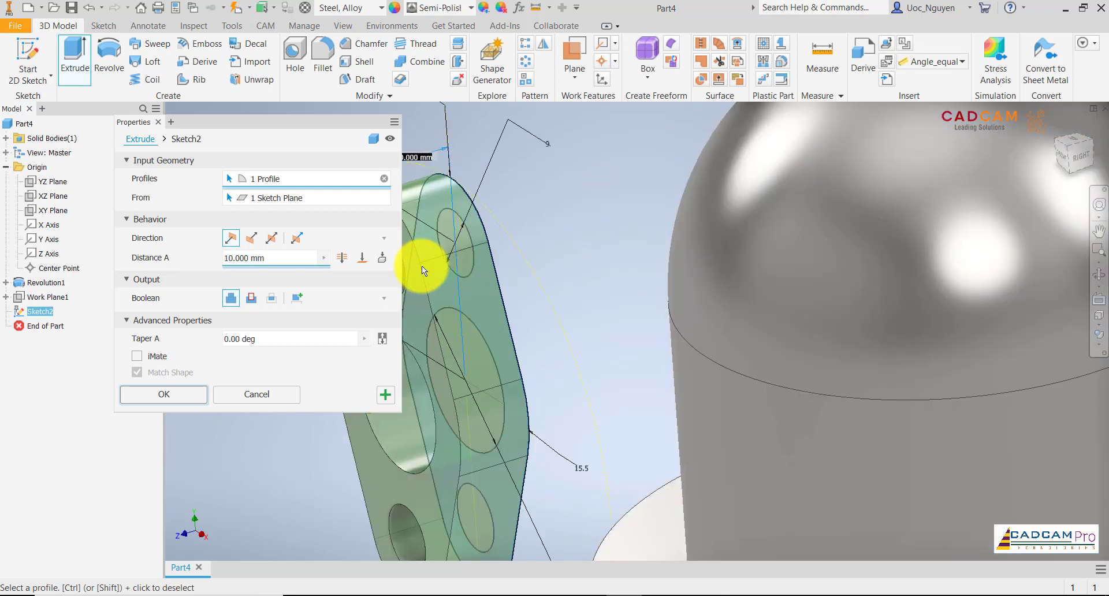
{"action": "left_click", "coordinate": [490, 417]}
{"action": "left_click", "coordinate": [484, 520]}
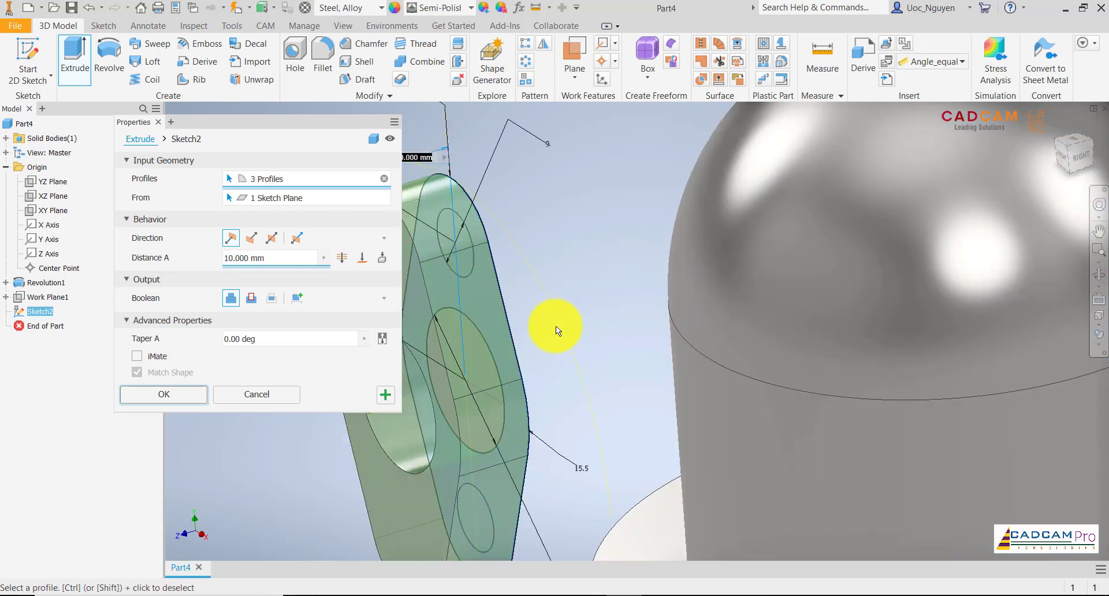
{"action": "scroll", "coordinate": [556, 326], "scroll_direction": "down", "scroll_amount": 5}
{"action": "left_click", "coordinate": [252, 238]}
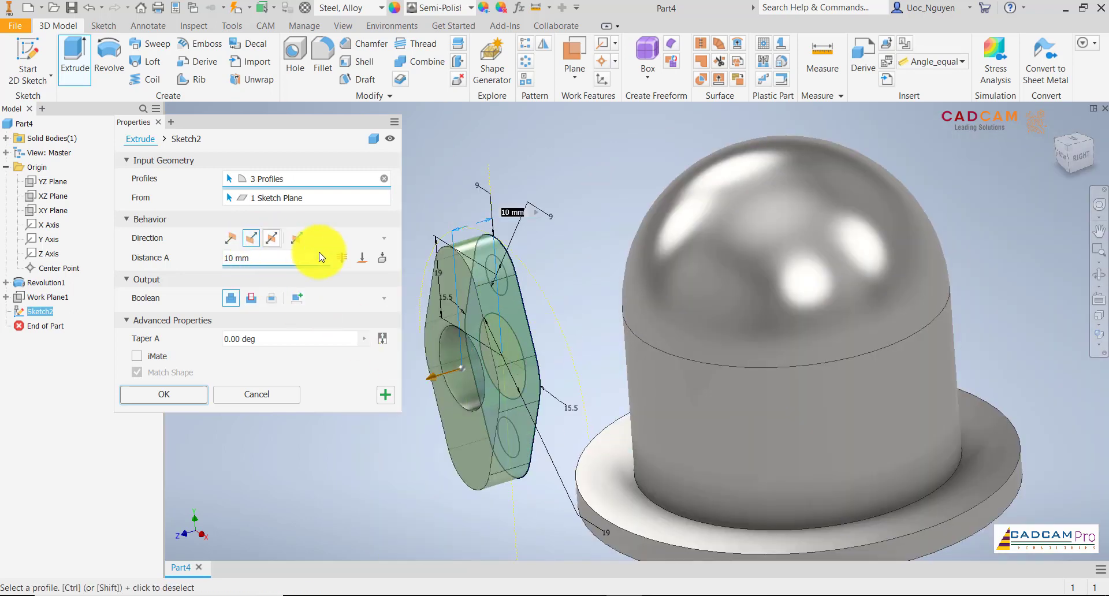
{"action": "left_click", "coordinate": [386, 267]}
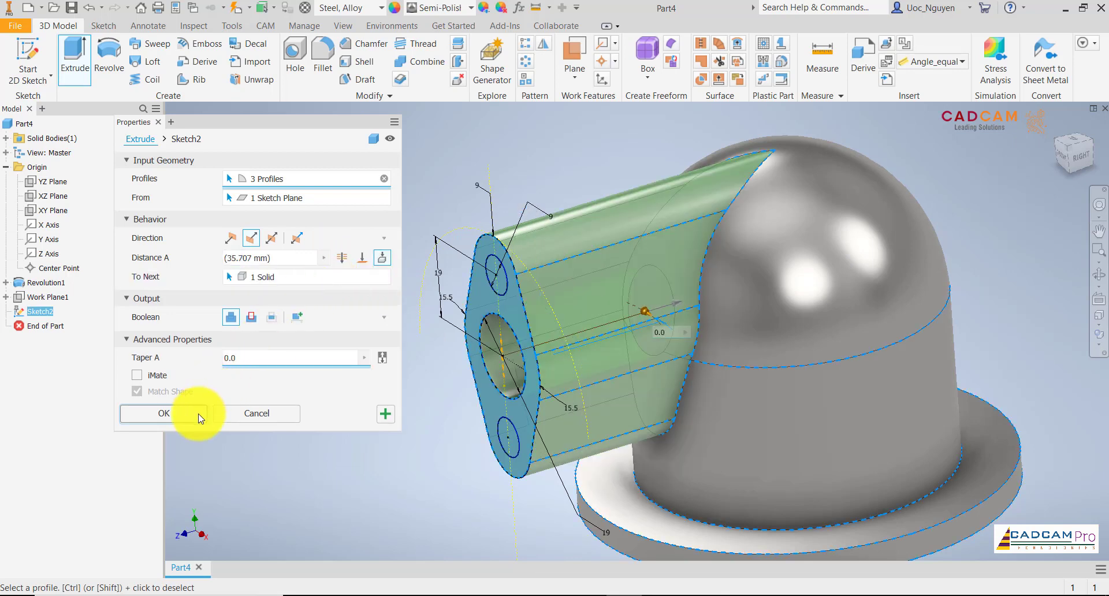
{"action": "left_click", "coordinate": [164, 413]}
Following the drawing in Foxit Reader, circular-pattern the port extrusion about the housing's vertical axis with 2 occurrences, 45 degrees and reversed rotation.
{"action": "key", "text": "F6"}
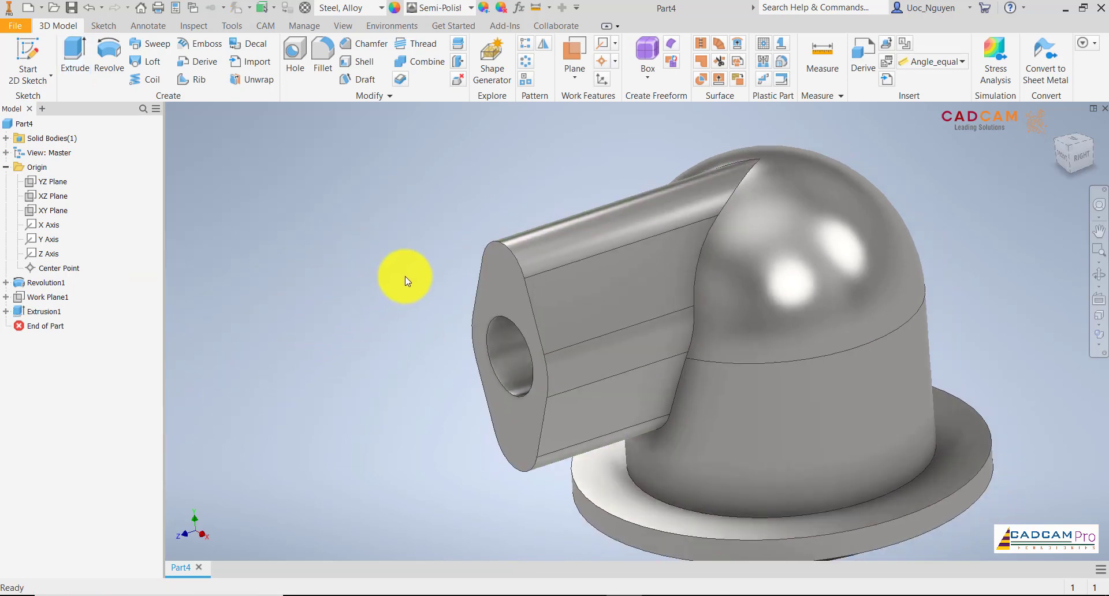
{"action": "middle_click_drag", "start_coordinate": [419, 279], "coordinate": [460, 274], "text": "shift"}
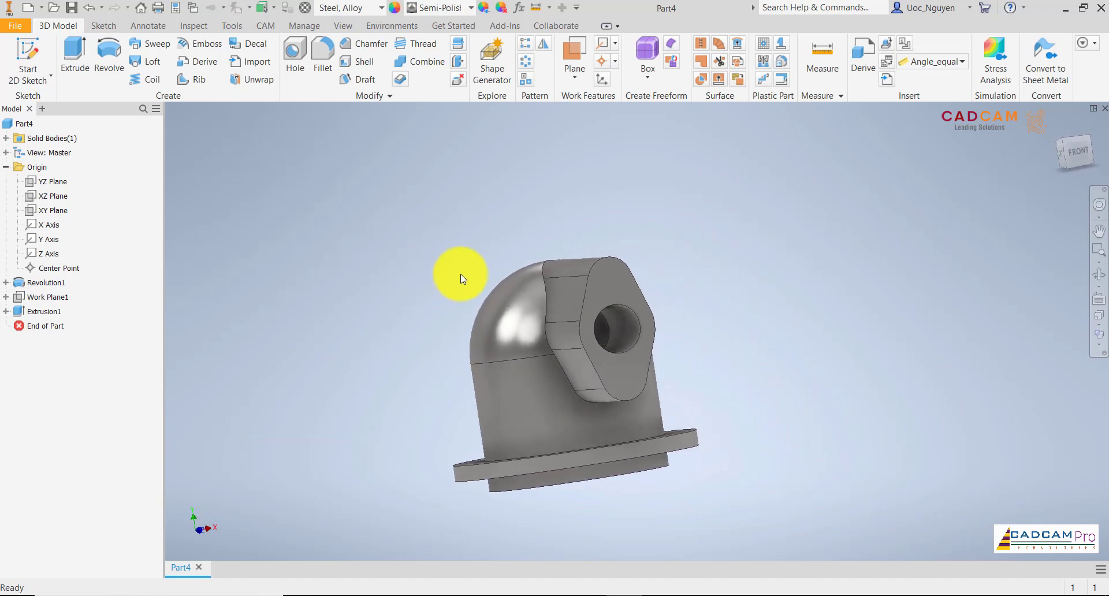
{"action": "key", "text": "F6"}
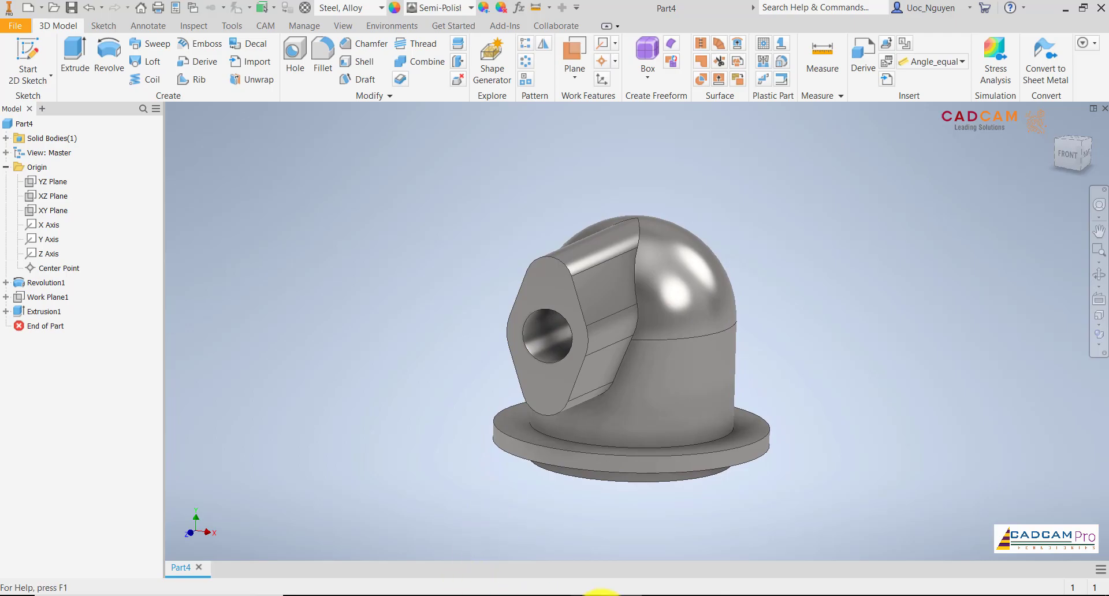
{"action": "left_click", "coordinate": [656, 595]}
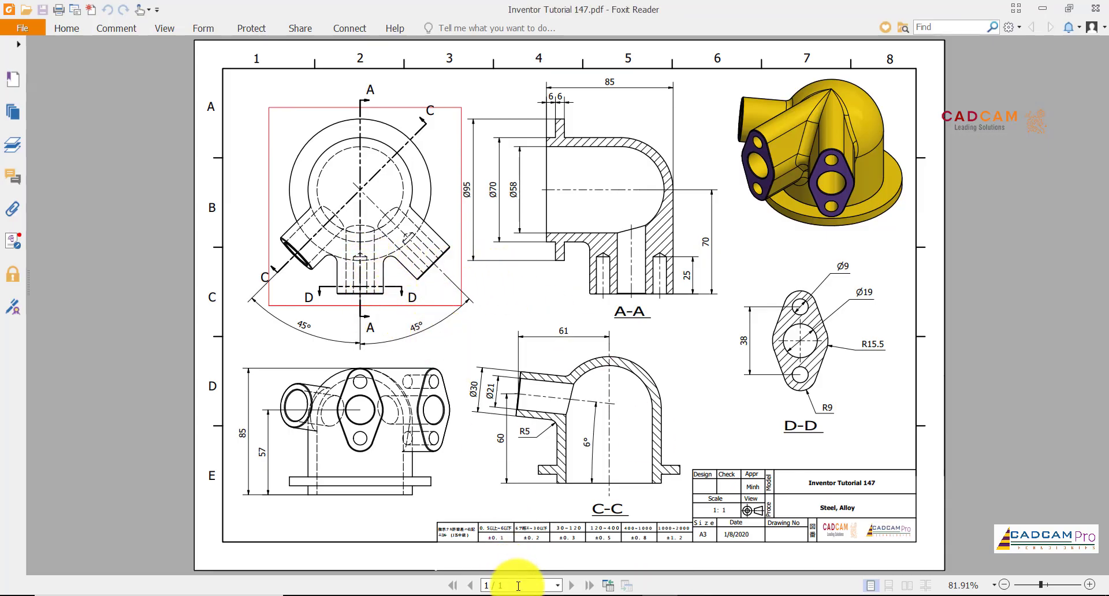
{"action": "left_click", "coordinate": [625, 595]}
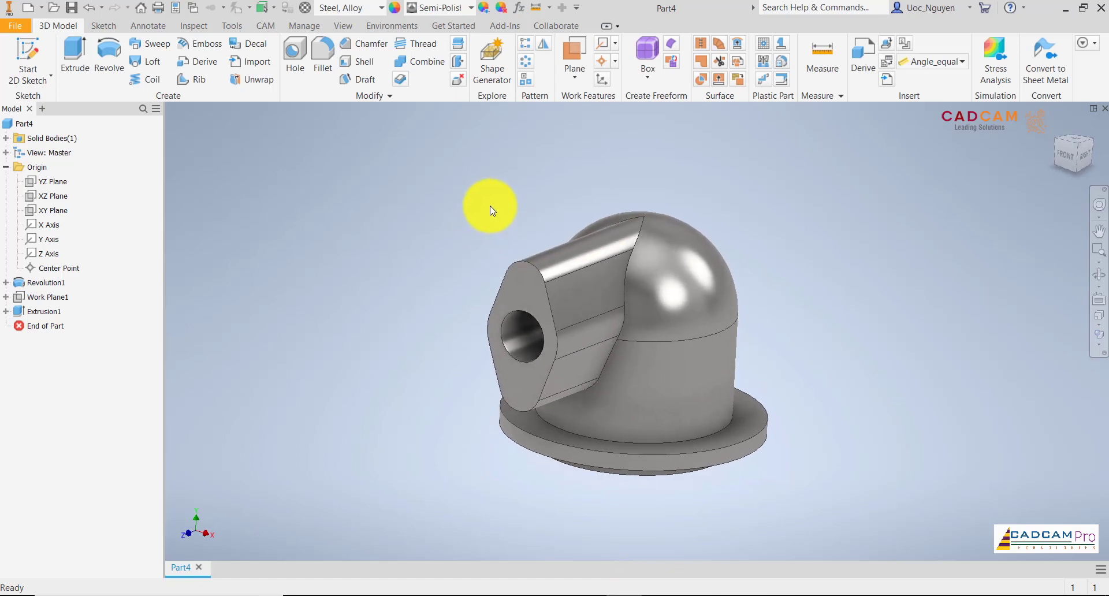
{"action": "left_click", "coordinate": [528, 61]}
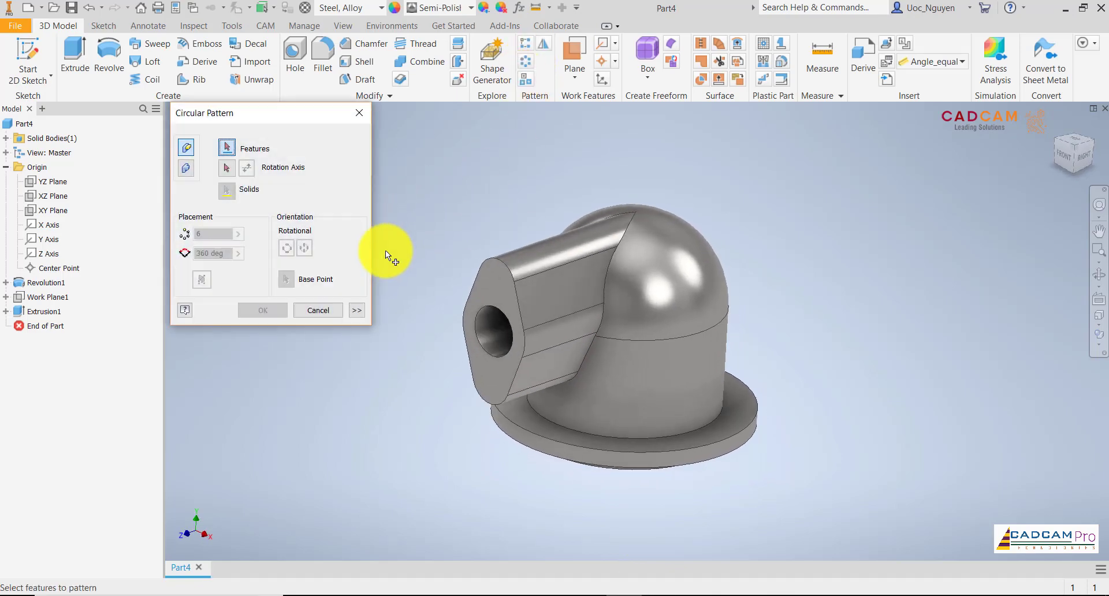
{"action": "left_click", "coordinate": [501, 290]}
{"action": "left_click", "coordinate": [227, 167]}
{"action": "left_click", "coordinate": [614, 405]}
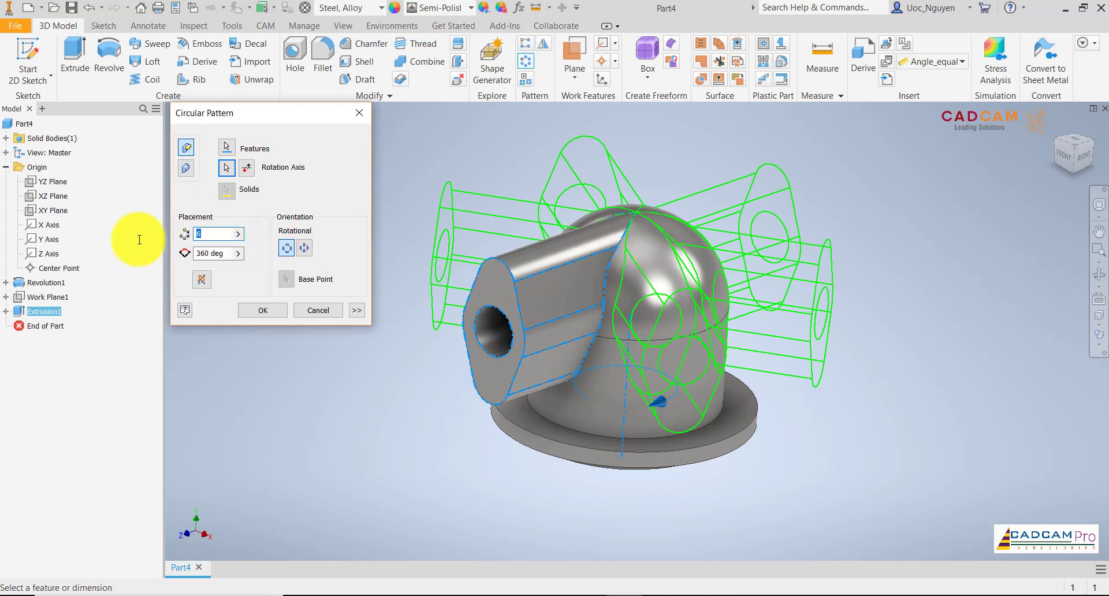
{"action": "type", "text": "2"}
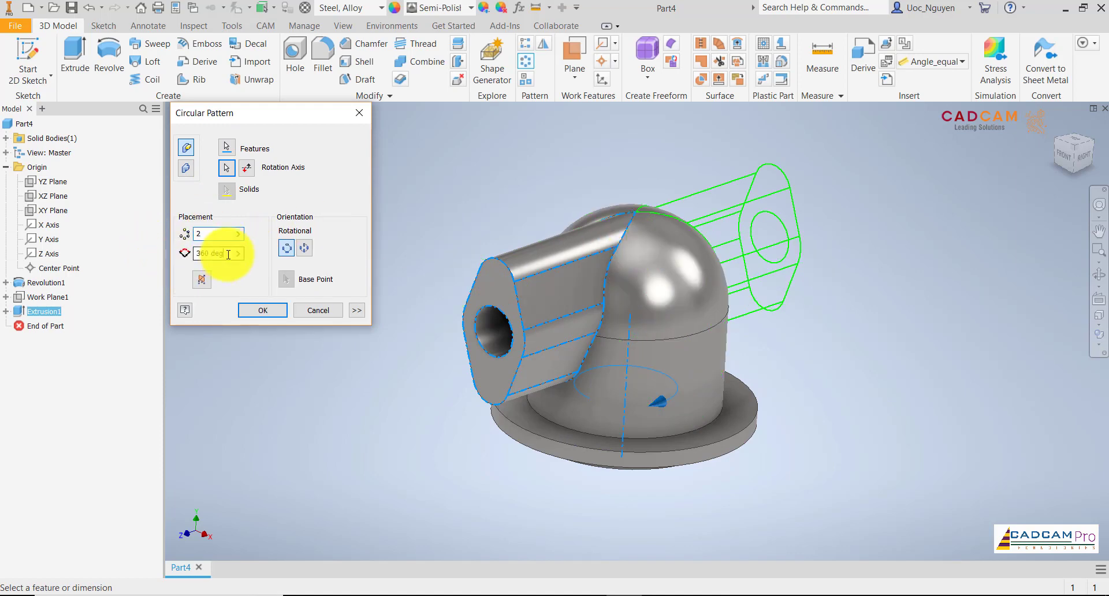
{"action": "left_click", "coordinate": [228, 254]}
{"action": "type", "text": "45"}
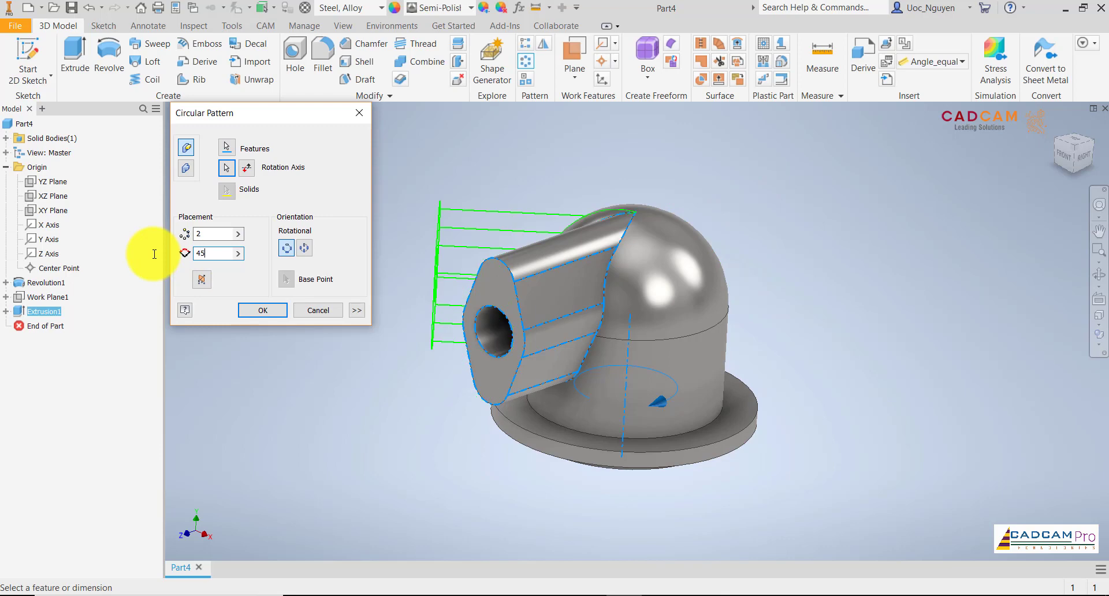
{"action": "left_click", "coordinate": [248, 172]}
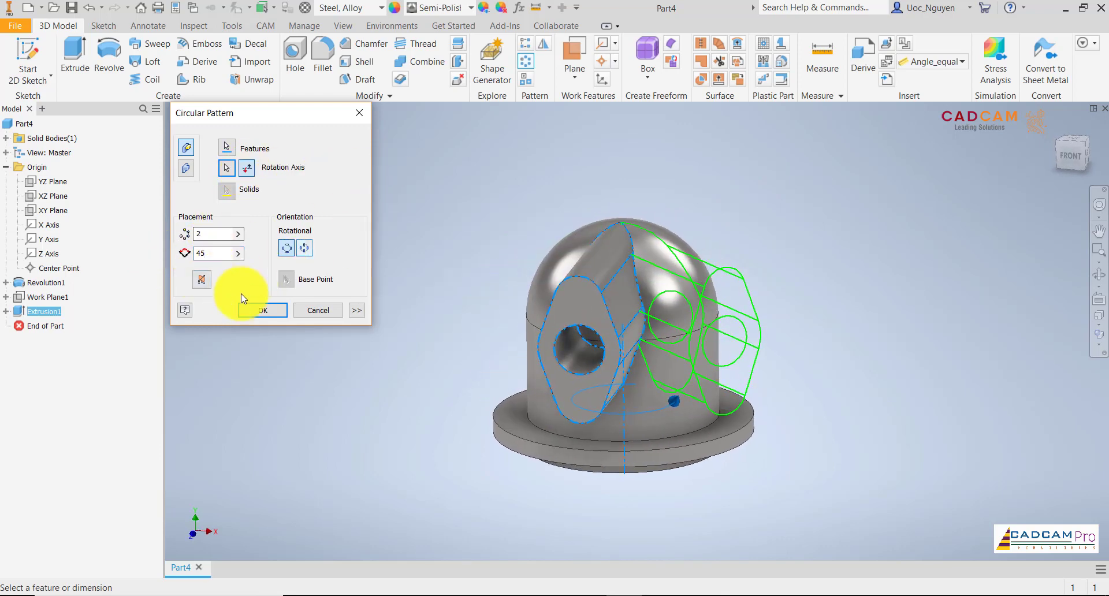
{"action": "left_click", "coordinate": [252, 309]}
Delete the face closing the inner end of the front port's bore, with Heal enabled.
{"action": "middle_click_drag", "start_coordinate": [338, 274], "coordinate": [365, 259], "text": "shift"}
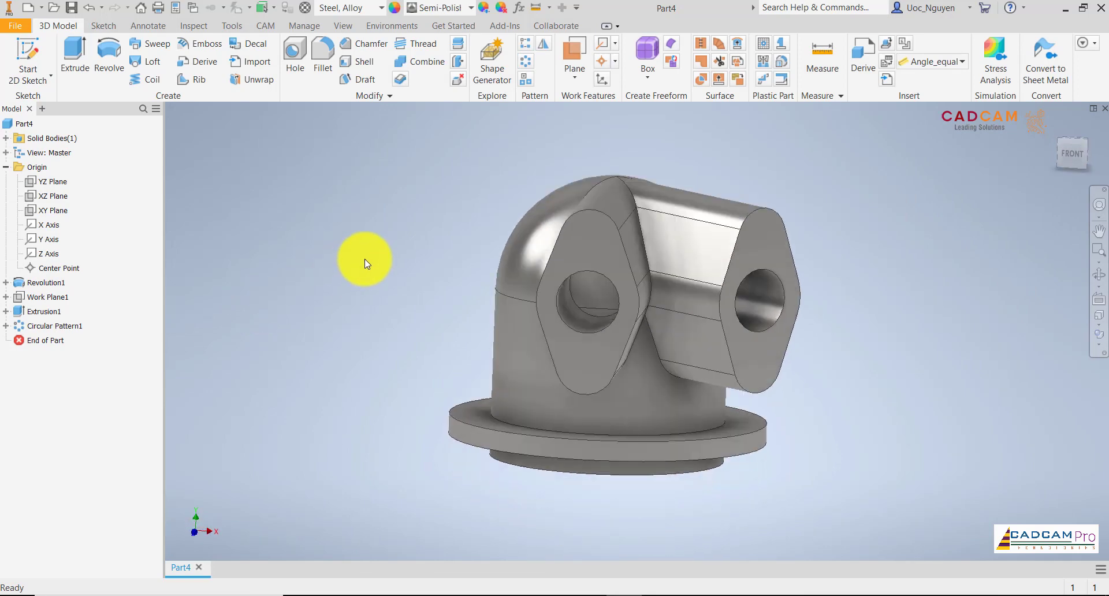
{"action": "left_click", "coordinate": [458, 80]}
{"action": "scroll", "coordinate": [567, 305], "scroll_direction": "up", "scroll_amount": 2}
{"action": "middle_click_drag", "start_coordinate": [567, 305], "coordinate": [576, 275], "text": "shift"}
{"action": "left_click", "coordinate": [577, 283]}
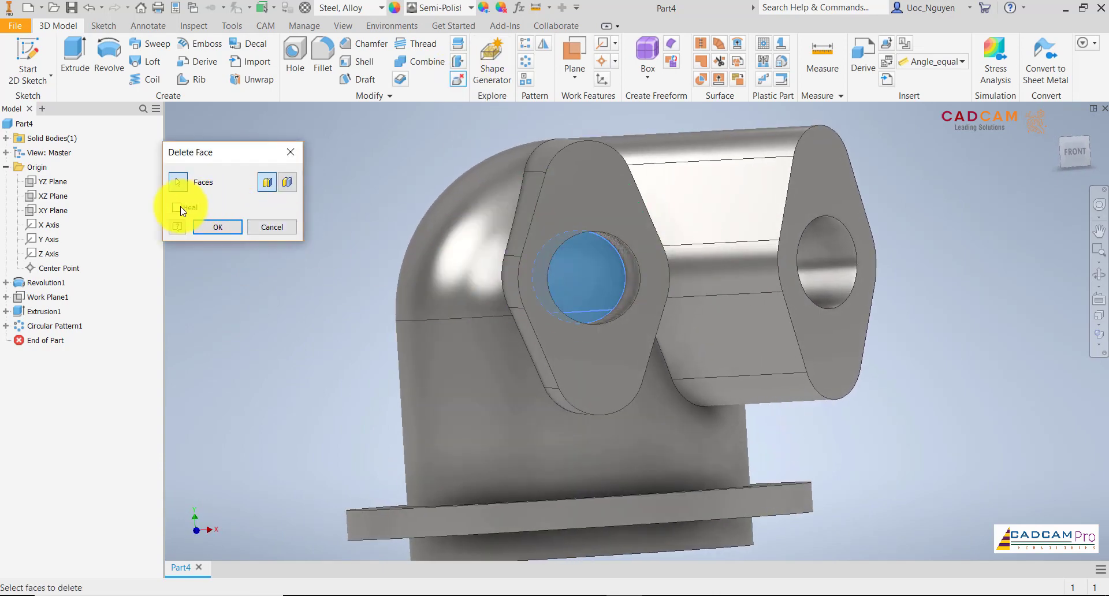
{"action": "left_click", "coordinate": [207, 222]}
Delete the face closing the inner end of the patterned 45-degree port's bore, with Heal enabled.
{"action": "middle_click_drag", "start_coordinate": [298, 226], "coordinate": [311, 226], "text": "shift"}
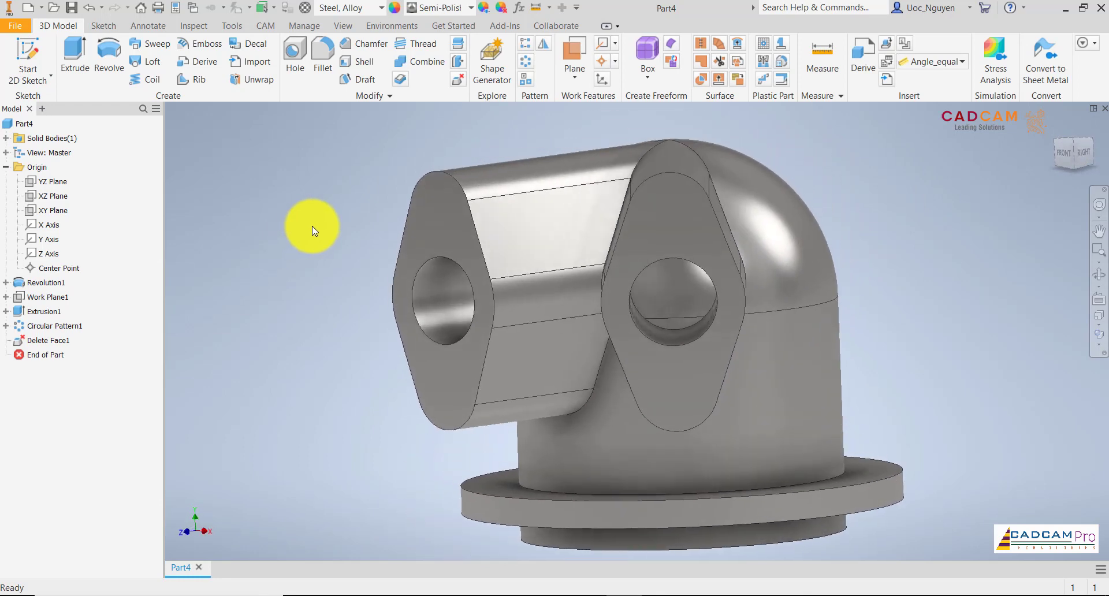
{"action": "left_click", "coordinate": [458, 79]}
{"action": "left_click", "coordinate": [672, 316]}
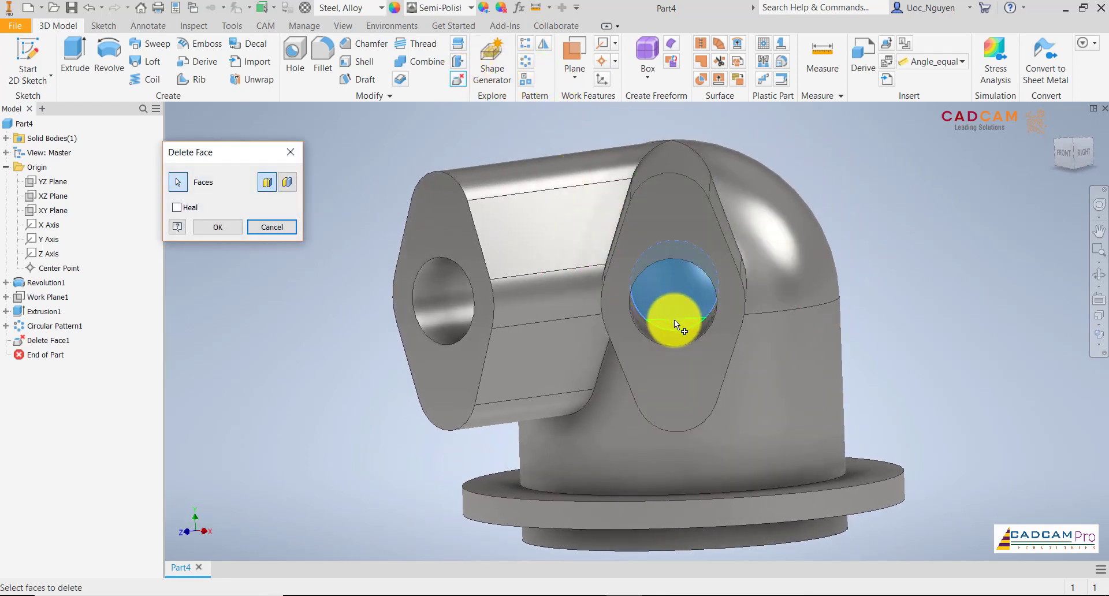
{"action": "left_click", "coordinate": [210, 229]}
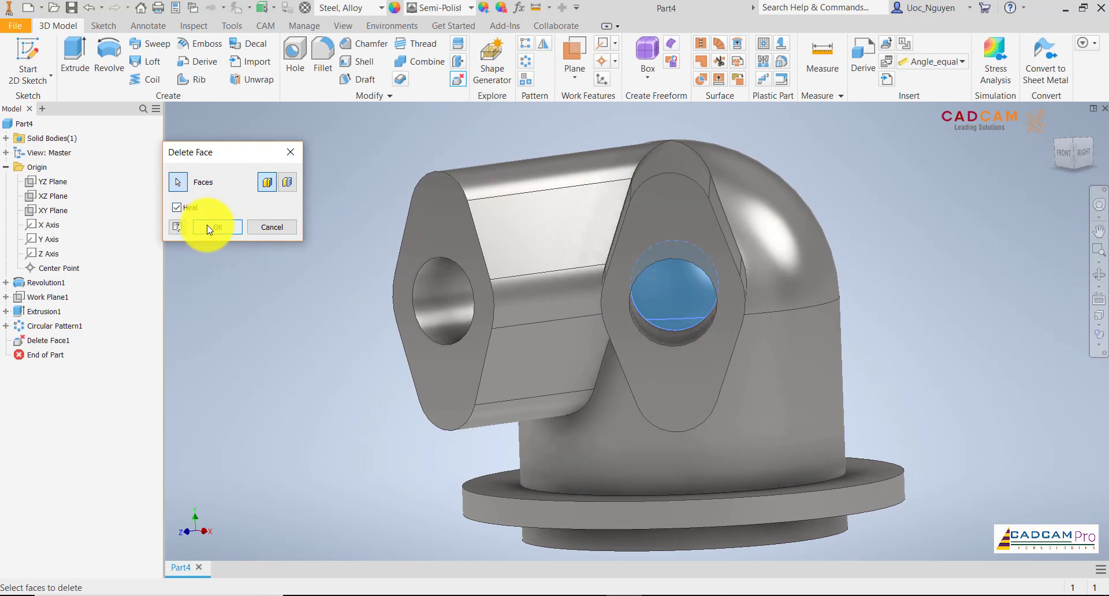
Apply the healed deletion of the 45-degree port's inner bore face and inspect both opened bores.
{"action": "left_click", "coordinate": [218, 227]}
{"action": "middle_click_drag", "start_coordinate": [260, 231], "coordinate": [260, 231], "text": "shift"}
{"action": "scroll", "coordinate": [259, 231], "scroll_direction": "up", "scroll_amount": 2}
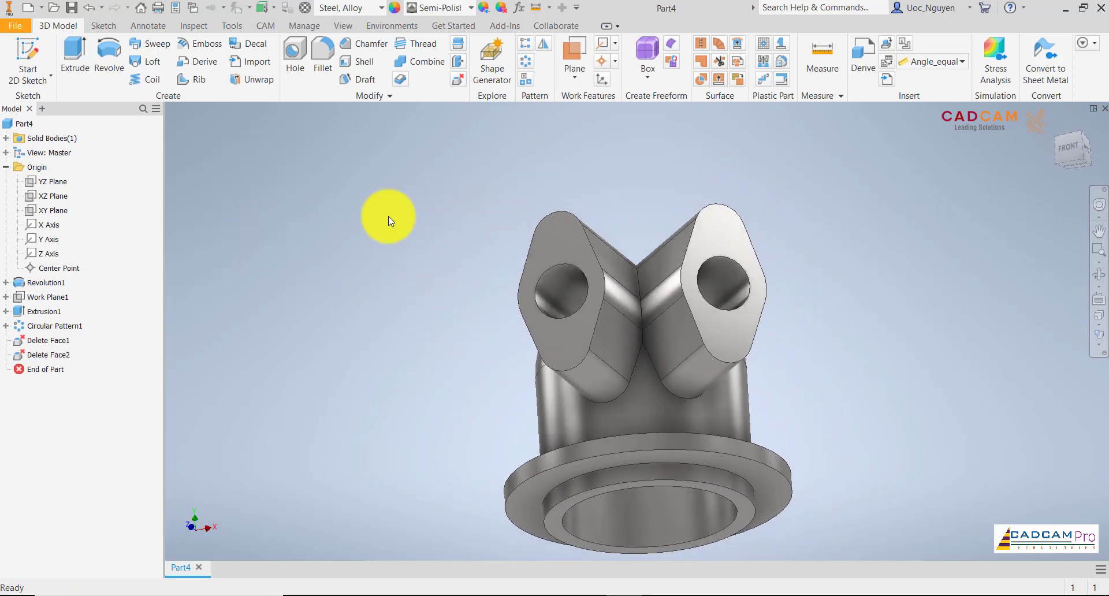
Following the drawing in Foxit Reader, add two simple 9 mm holes, 25 mm deep with 118-degree points, concentric with the front port's rounded ends.
{"action": "middle_click_drag", "start_coordinate": [388, 216], "coordinate": [603, 592], "text": "shift"}
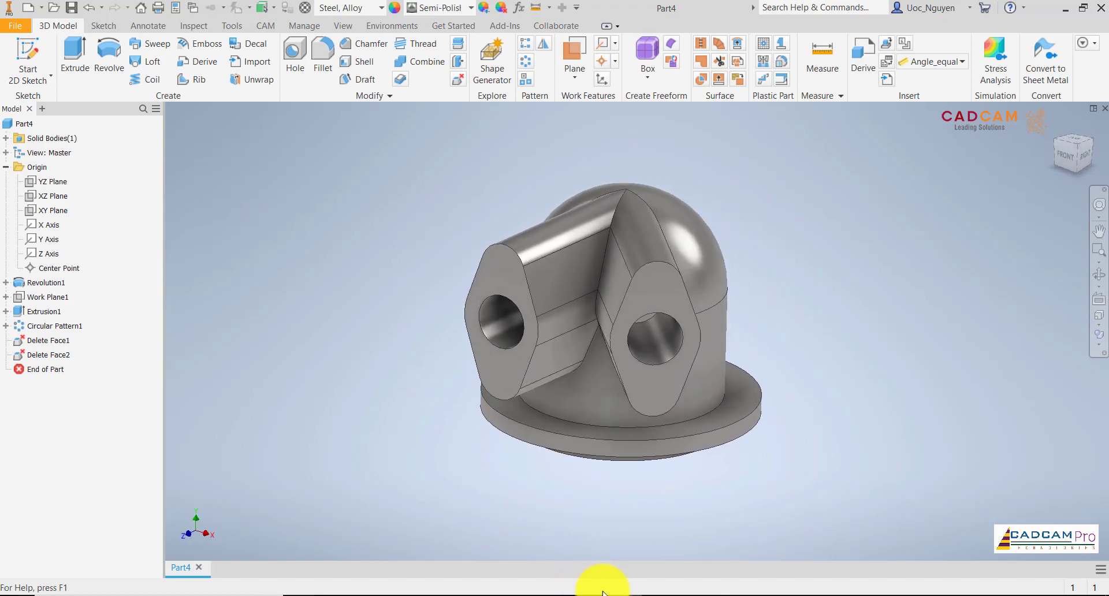
{"action": "left_click", "coordinate": [658, 595]}
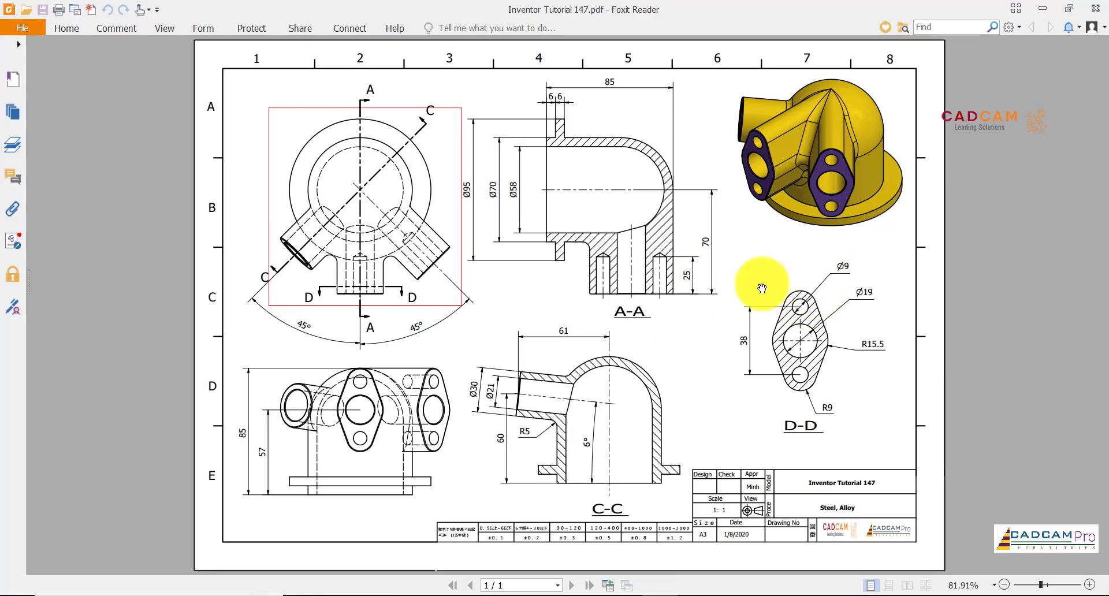
{"action": "left_click", "coordinate": [623, 595]}
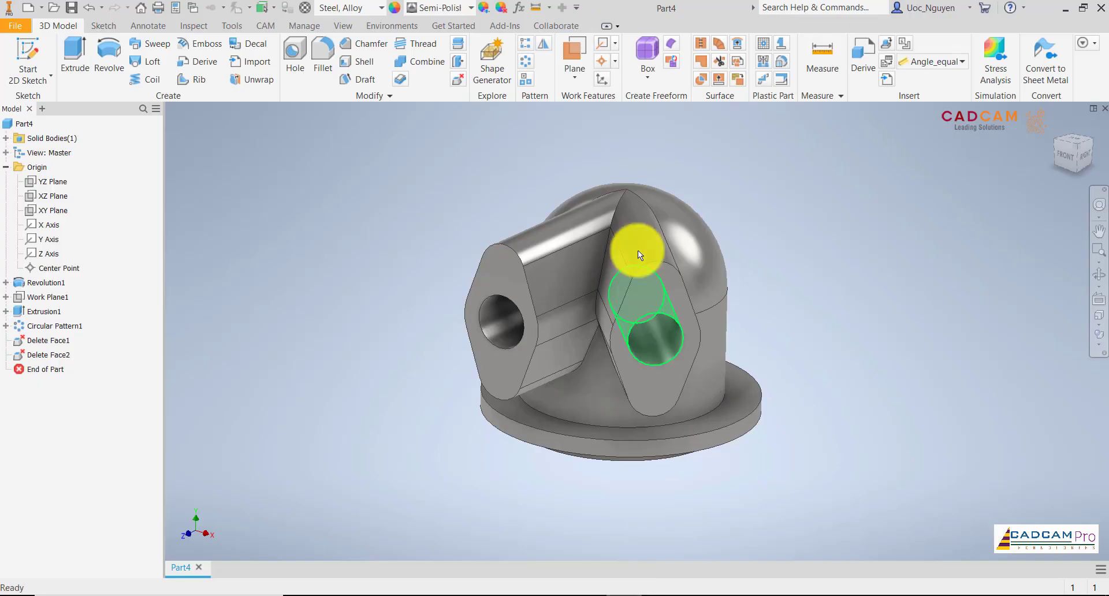
{"action": "left_click", "coordinate": [295, 58]}
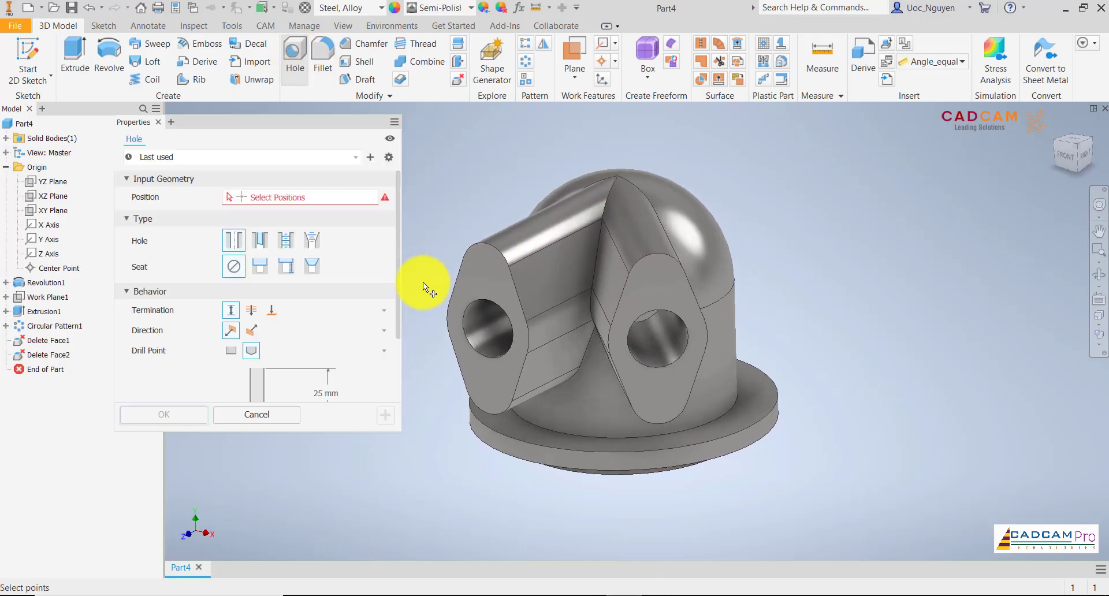
{"action": "left_click", "coordinate": [490, 246]}
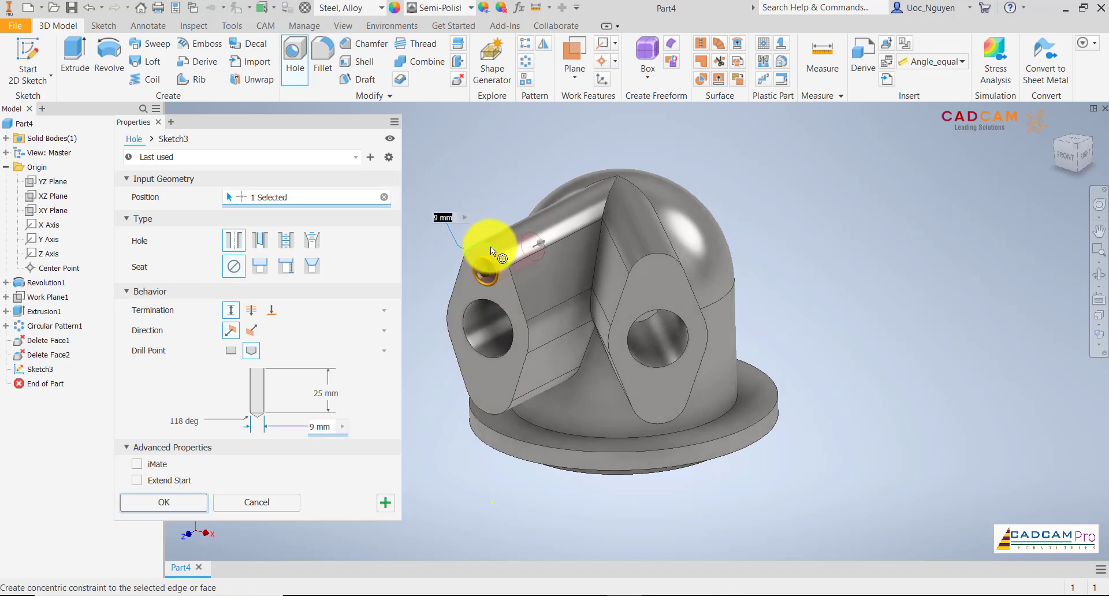
{"action": "left_click", "coordinate": [501, 414]}
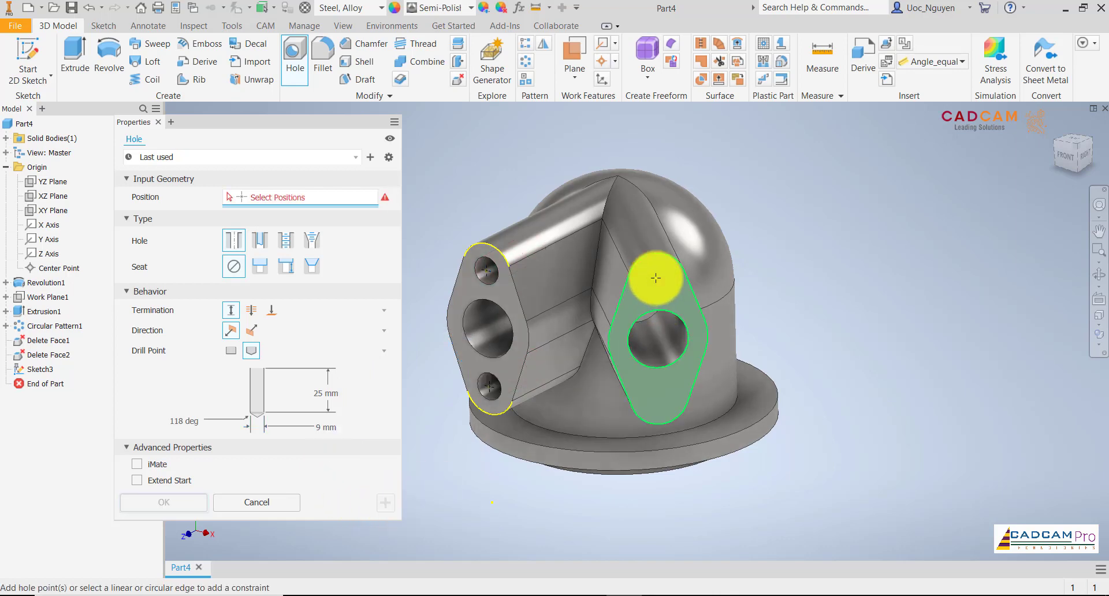
Add two matching 9 mm holes, 25 mm deep, concentric with the rounded ends of the 45-degree port's flange.
{"action": "left_click", "coordinate": [667, 260]}
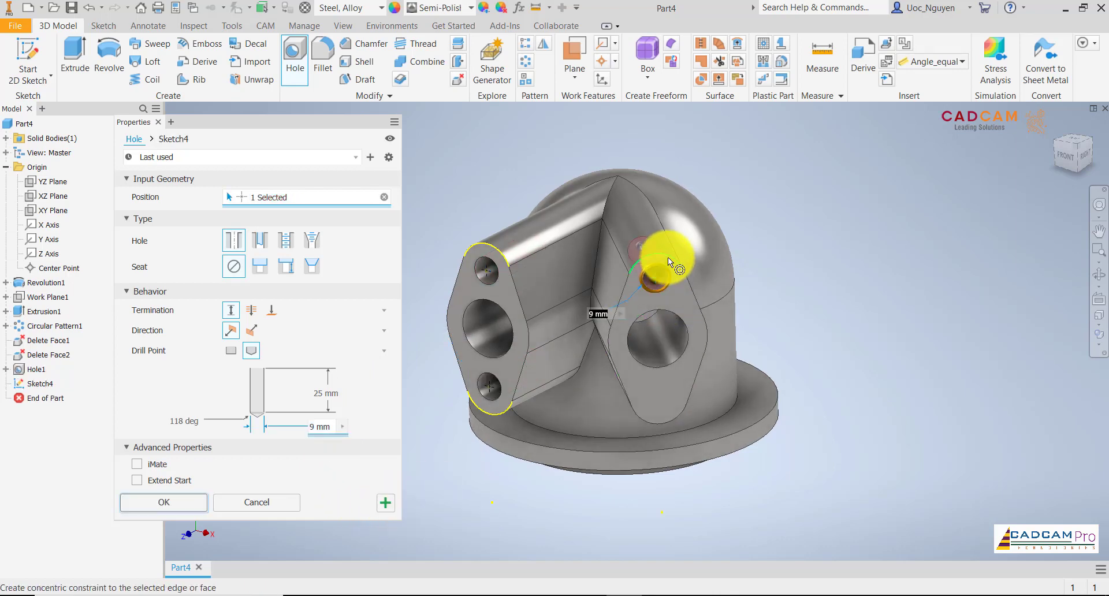
{"action": "left_click", "coordinate": [668, 412]}
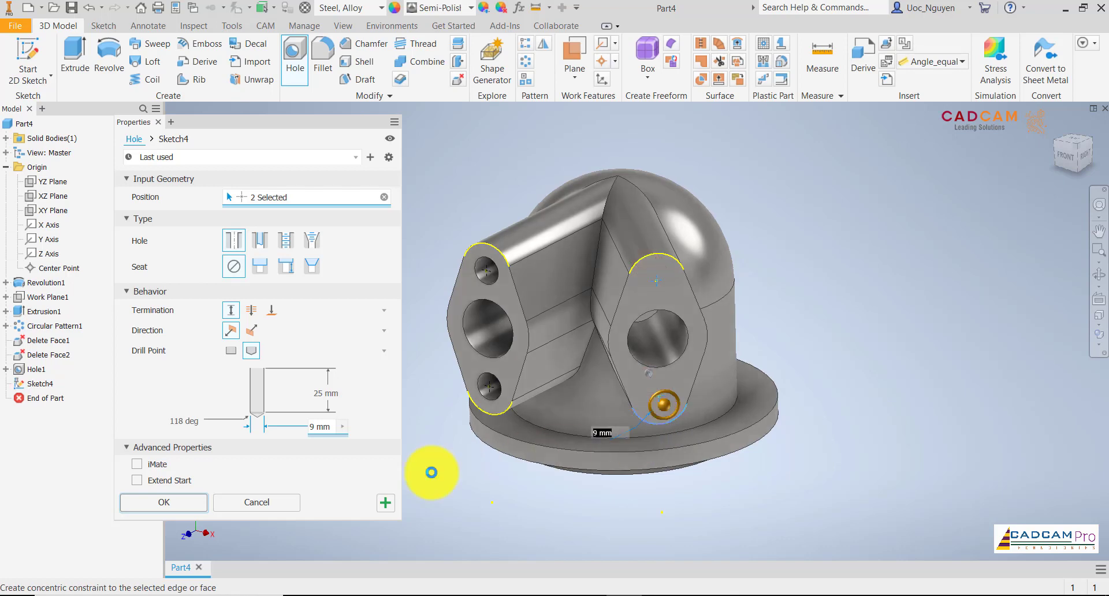
{"action": "left_click", "coordinate": [196, 501]}
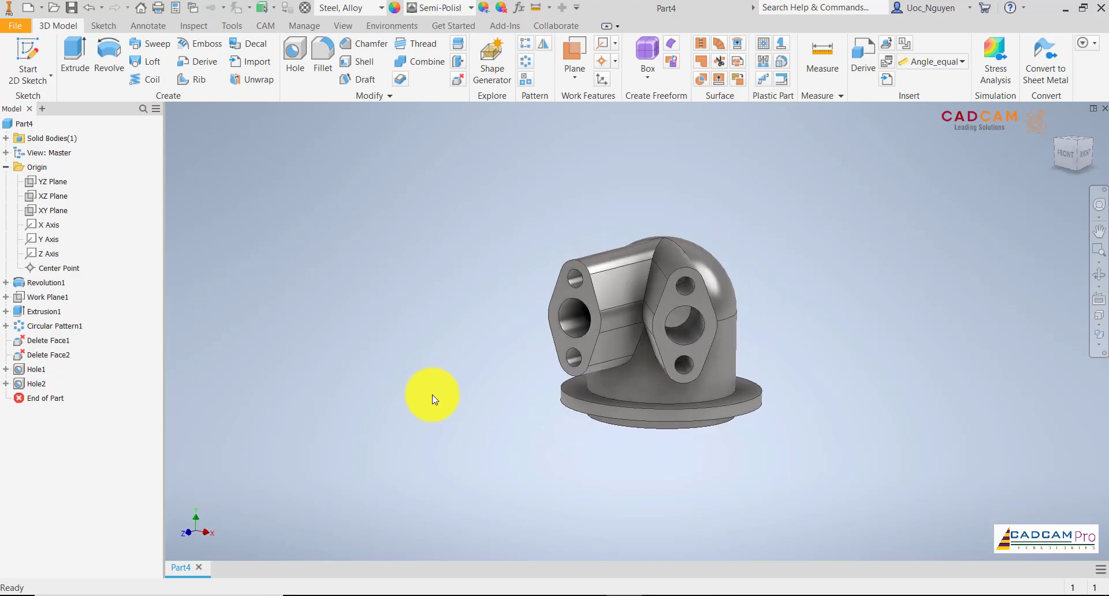
After checking the drawing in Foxit Reader, show the YZ plane and create a work axis through the housing's cylindrical wall.
{"action": "left_click", "coordinate": [653, 595]}
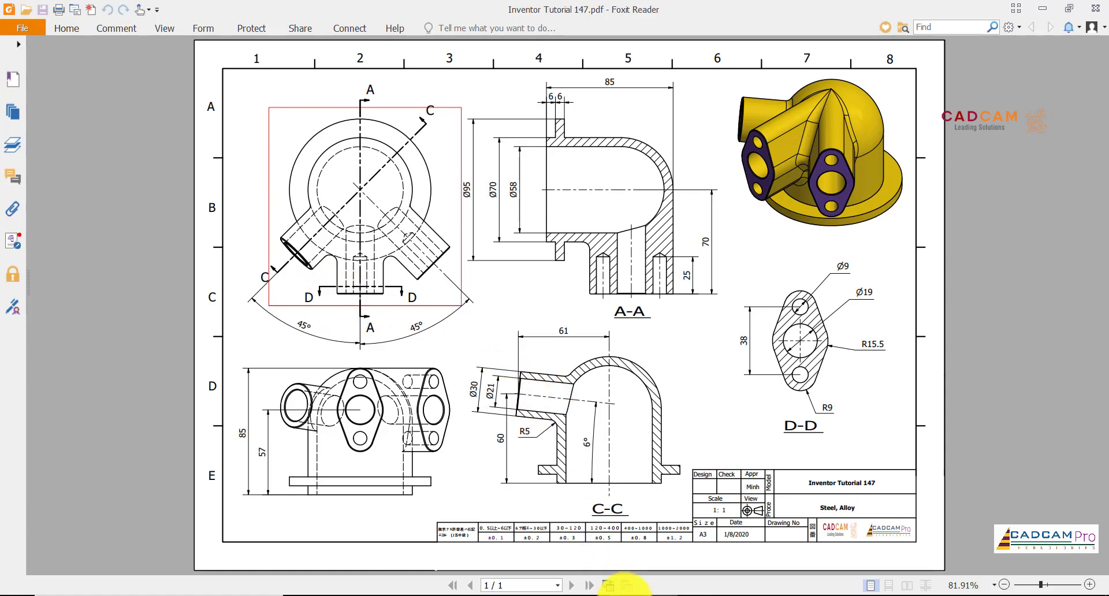
{"action": "left_click", "coordinate": [627, 595]}
{"action": "mouse_move", "coordinate": [612, 265]}
{"action": "middle_mouse_down", "text": "shift"}
{"action": "mouse_move", "coordinate": [622, 261]}
{"action": "mouse_move", "coordinate": [595, 261]}
{"action": "middle_mouse_up", "text": "shift"}
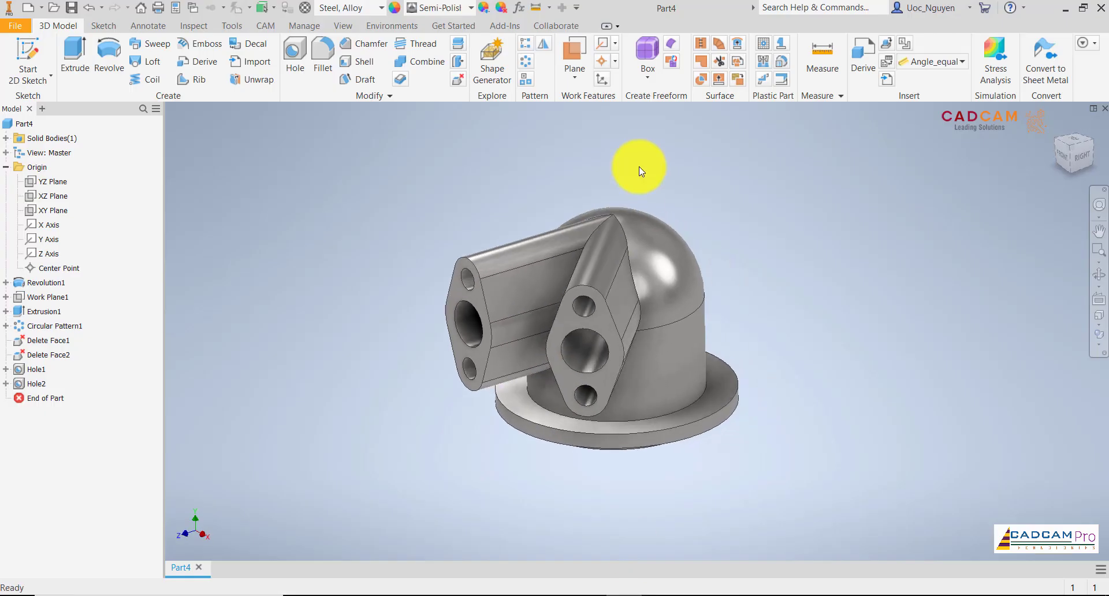
{"action": "left_click", "coordinate": [53, 181]}
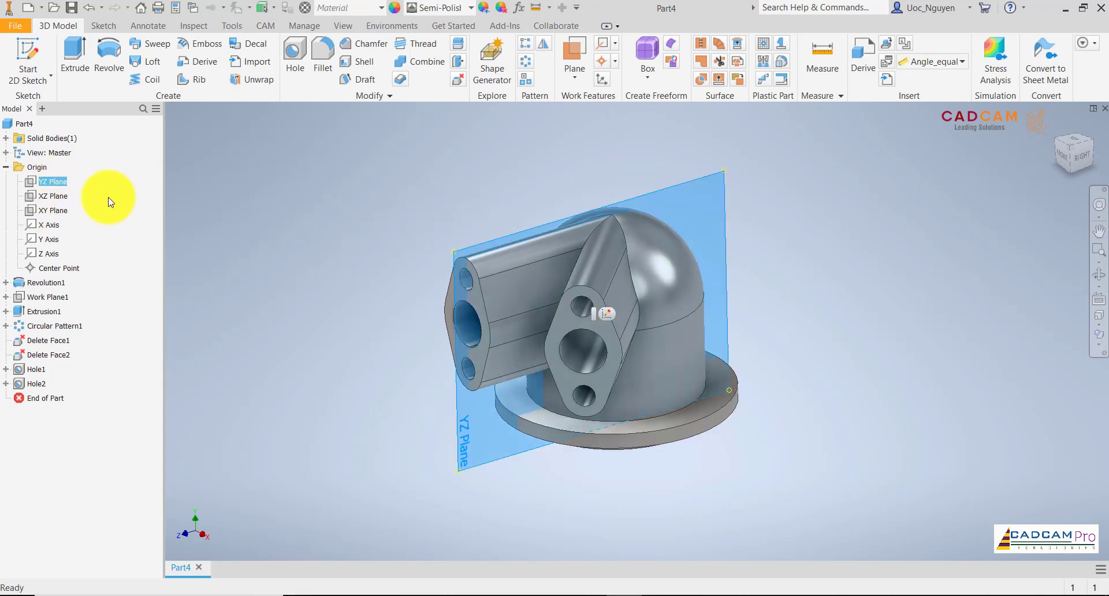
{"action": "right_click", "coordinate": [57, 182]}
{"action": "left_click", "coordinate": [115, 260]}
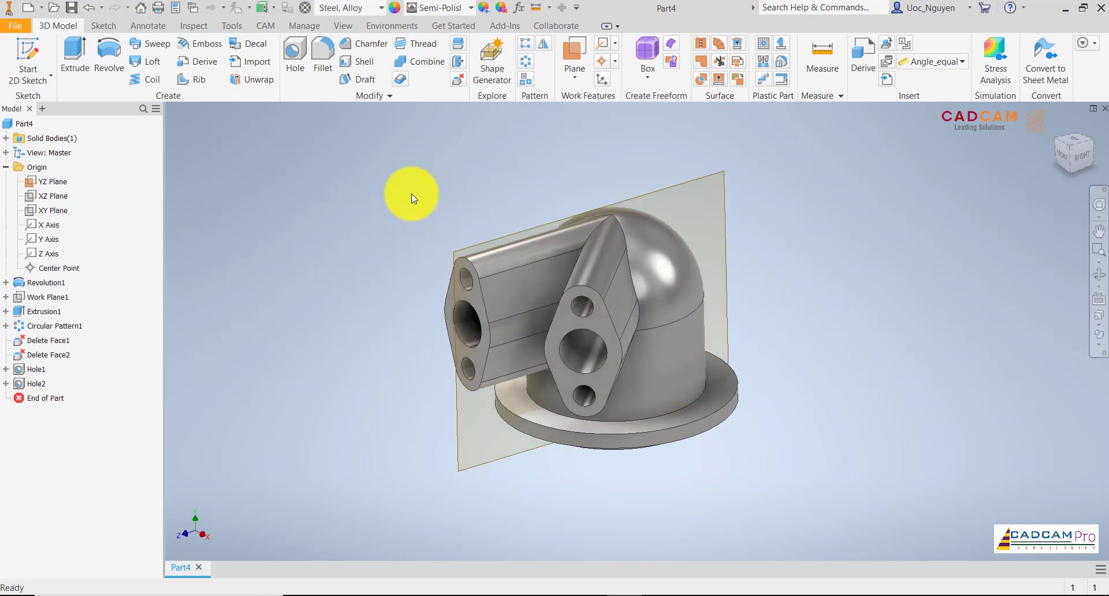
{"action": "left_click", "coordinate": [602, 44]}
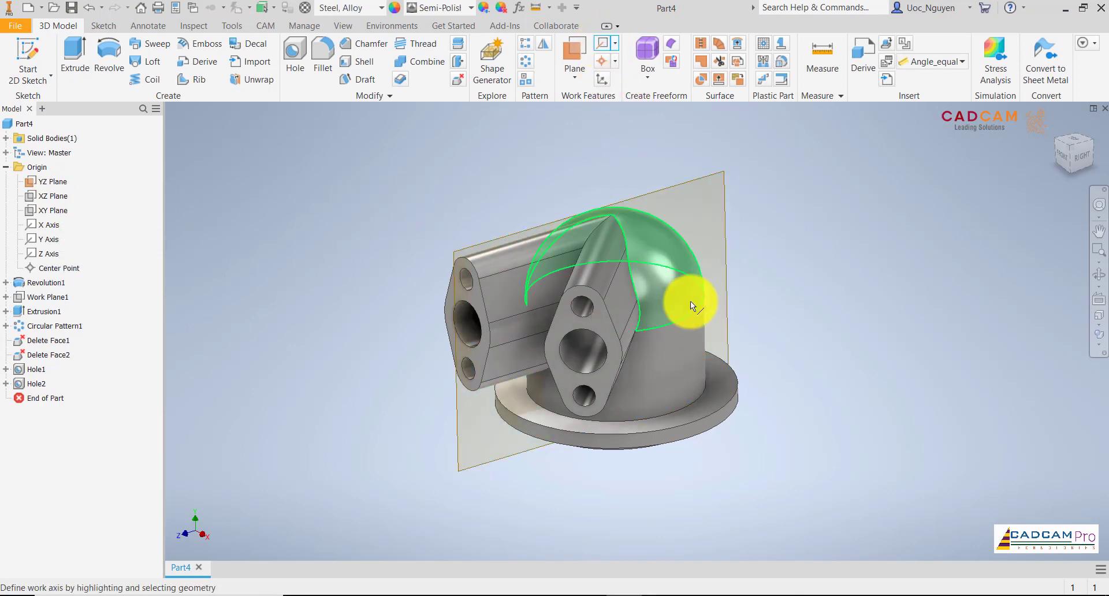
{"action": "left_click", "coordinate": [680, 352]}
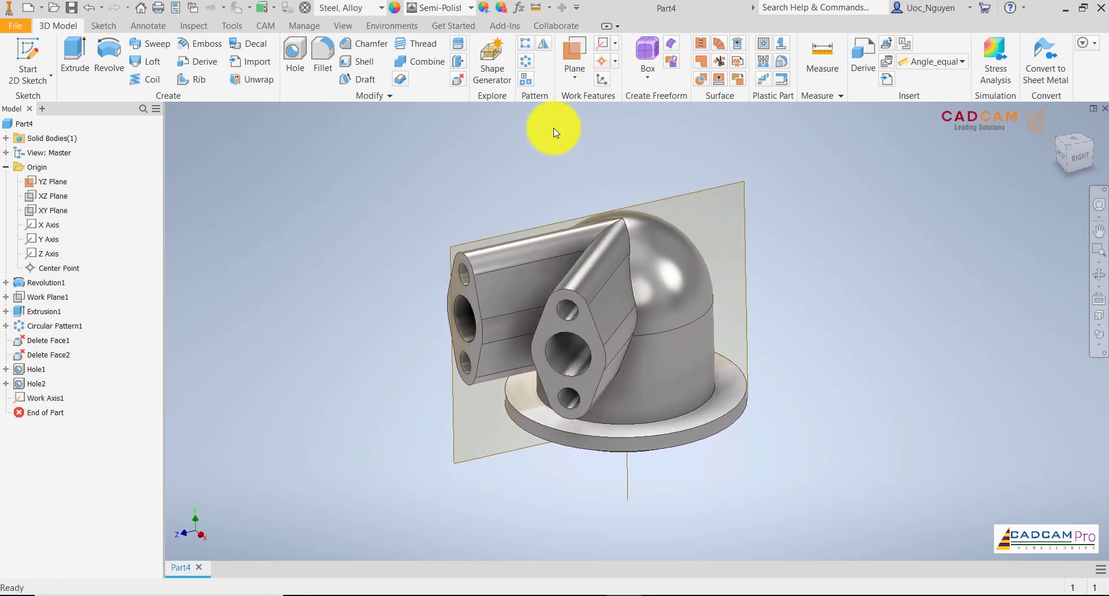
Create a work plane around the vertical work axis at 45 degrees to the YZ plane, perpendicular to the angled port.
{"action": "left_click", "coordinate": [578, 79]}
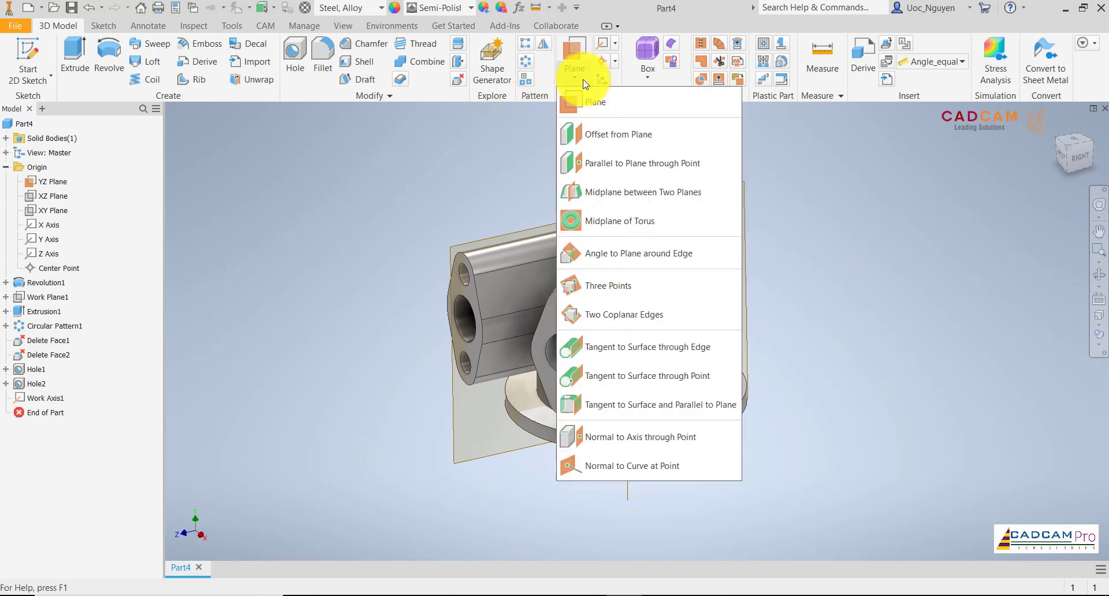
{"action": "left_click", "coordinate": [621, 254]}
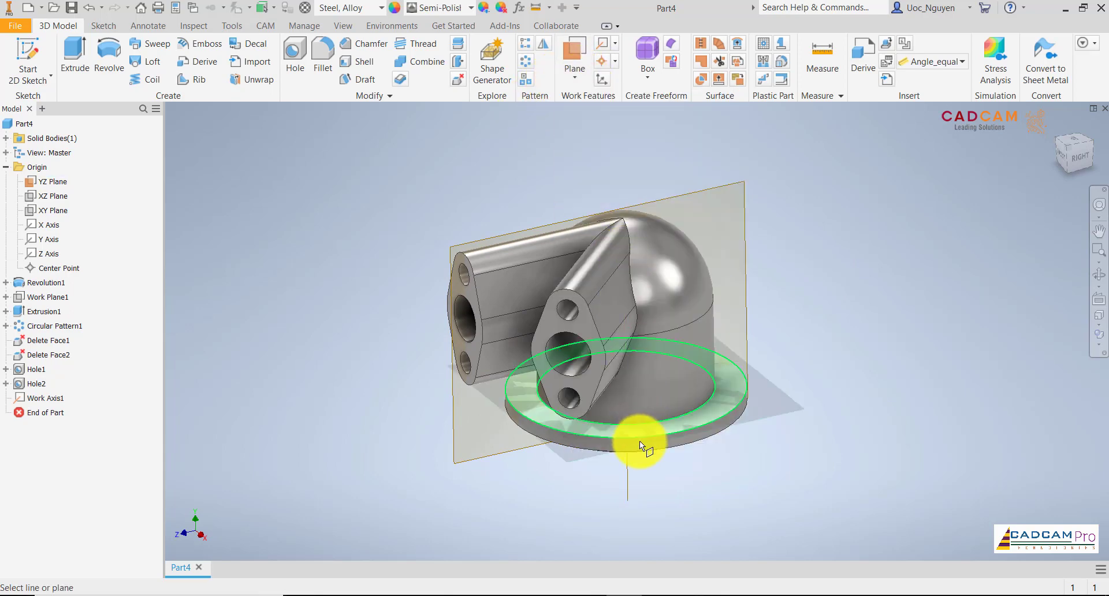
{"action": "left_click", "coordinate": [628, 469]}
{"action": "left_click", "coordinate": [712, 189]}
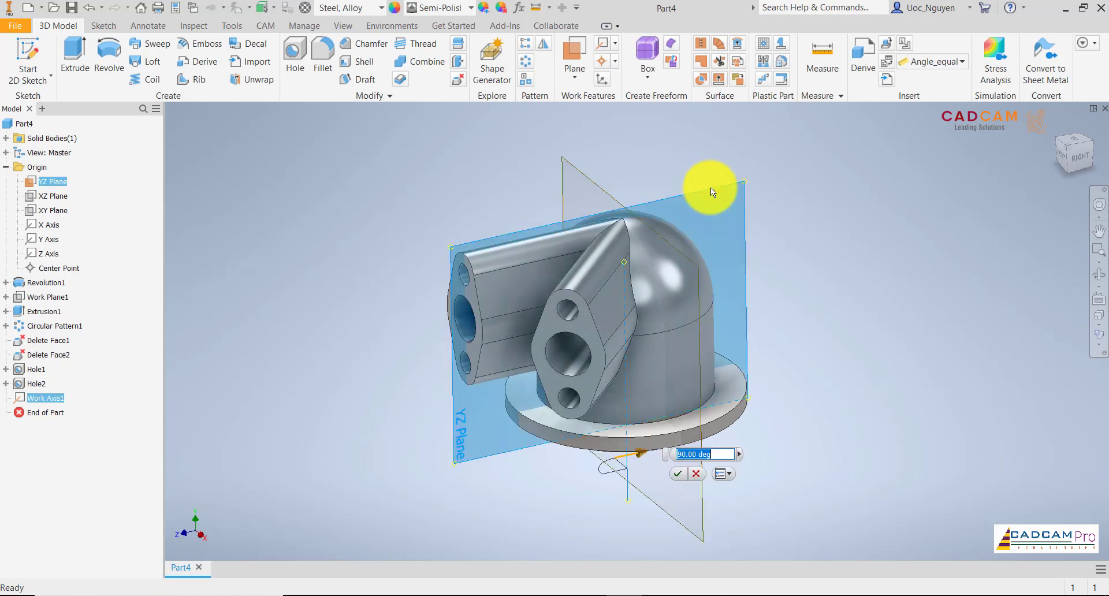
{"action": "left_click", "coordinate": [1067, 153]}
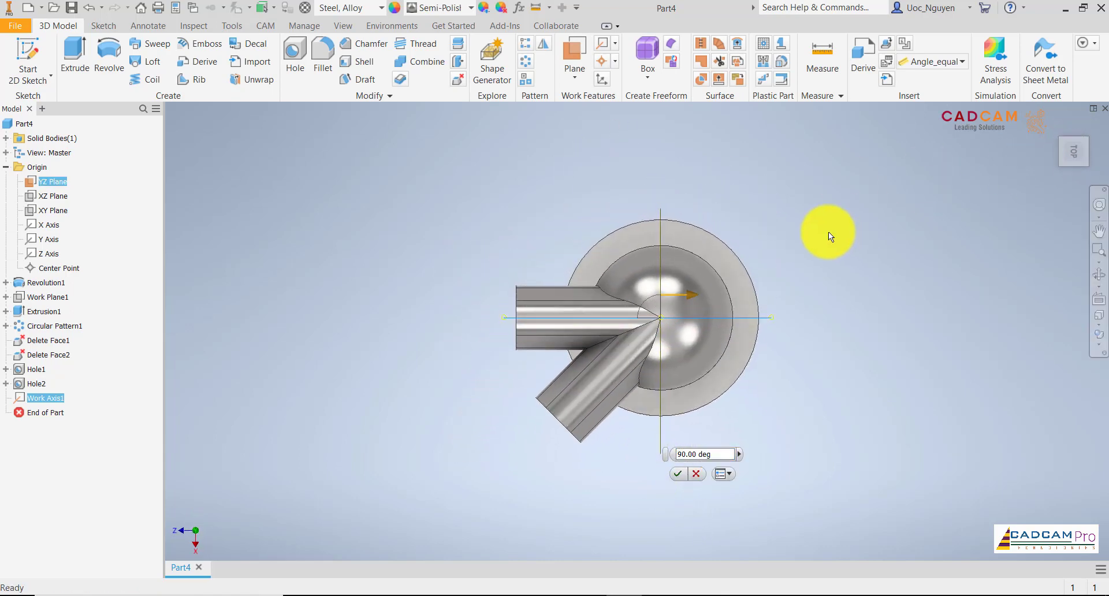
{"action": "left_click_drag", "start_coordinate": [689, 290], "coordinate": [667, 243]}
{"action": "left_click", "coordinate": [710, 281]}
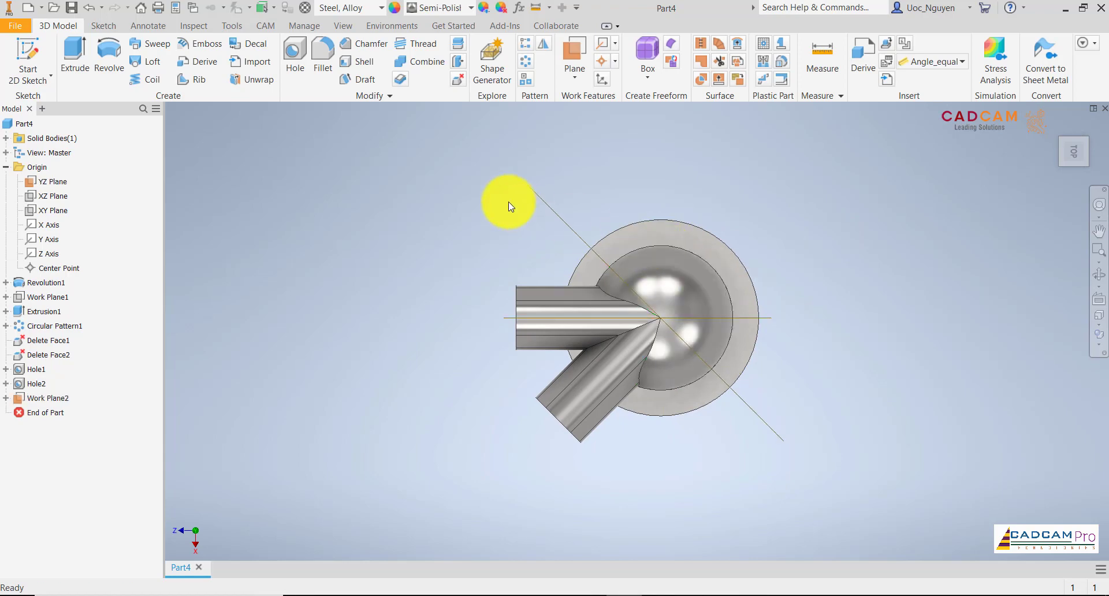
Hide the YZ plane and the vertical work axis, keeping the angled work plane visible.
{"action": "key", "text": "F6"}
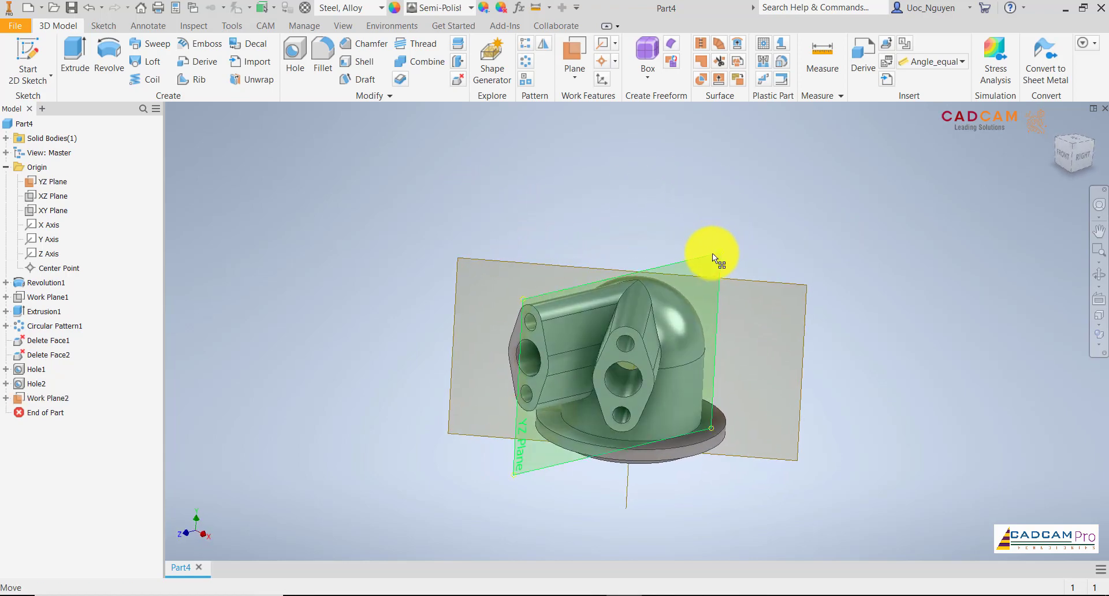
{"action": "right_click", "coordinate": [714, 253]}
{"action": "left_click", "coordinate": [750, 234]}
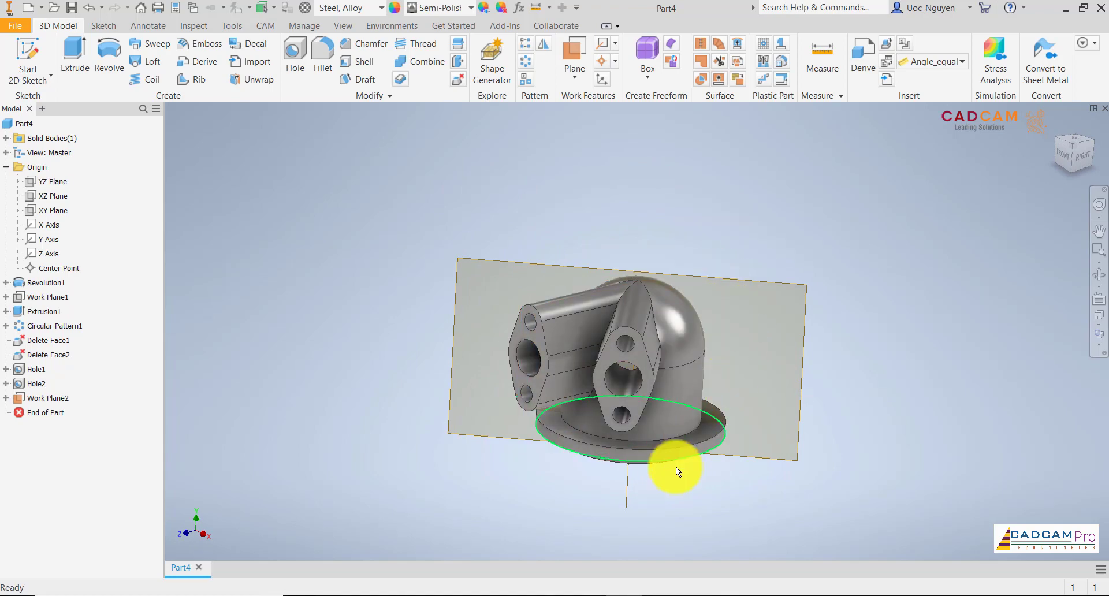
{"action": "right_click", "coordinate": [631, 499]}
{"action": "left_click", "coordinate": [667, 515]}
{"action": "key", "text": "F6"}
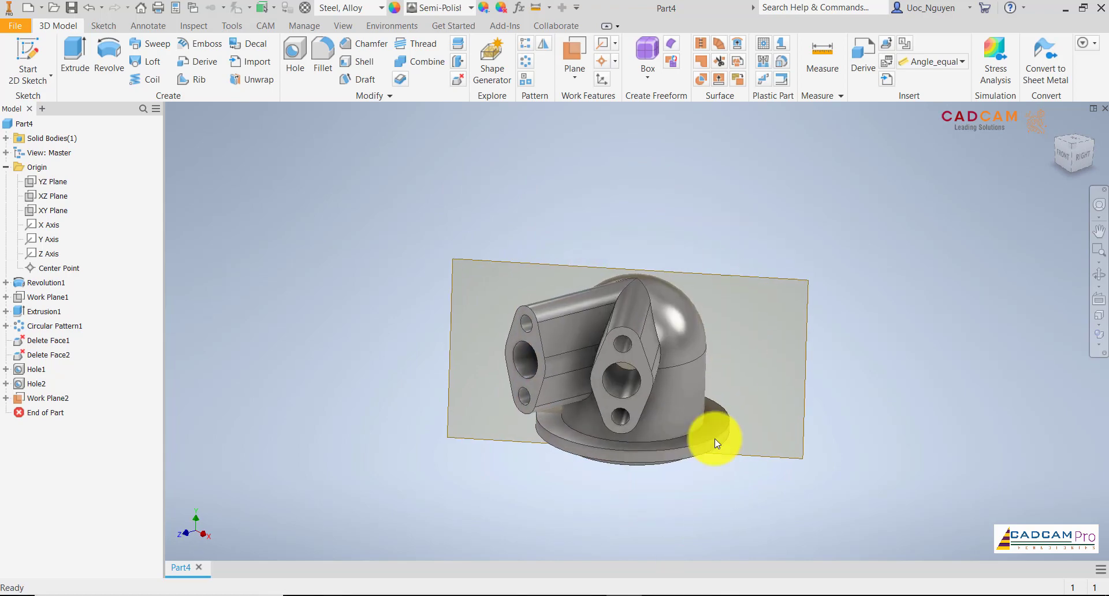
Start a 2D sketch on the angled work plane and slice the graphics to expose the housing's cross-section.
{"action": "left_click", "coordinate": [559, 261]}
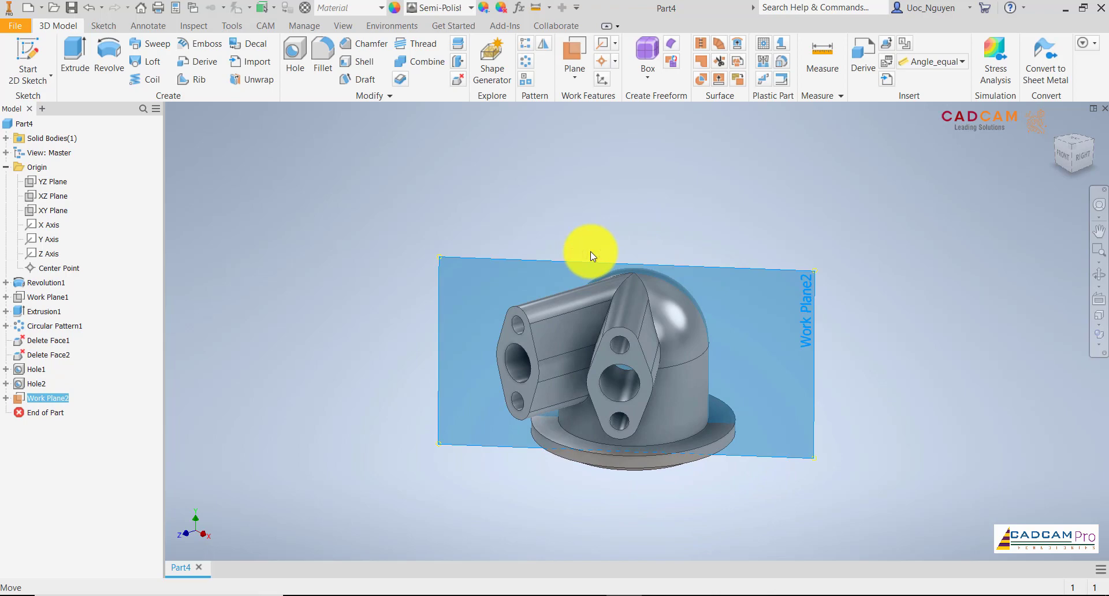
{"action": "key", "text": "s"}
{"action": "middle_click_drag", "start_coordinate": [564, 371], "coordinate": [568, 435]}
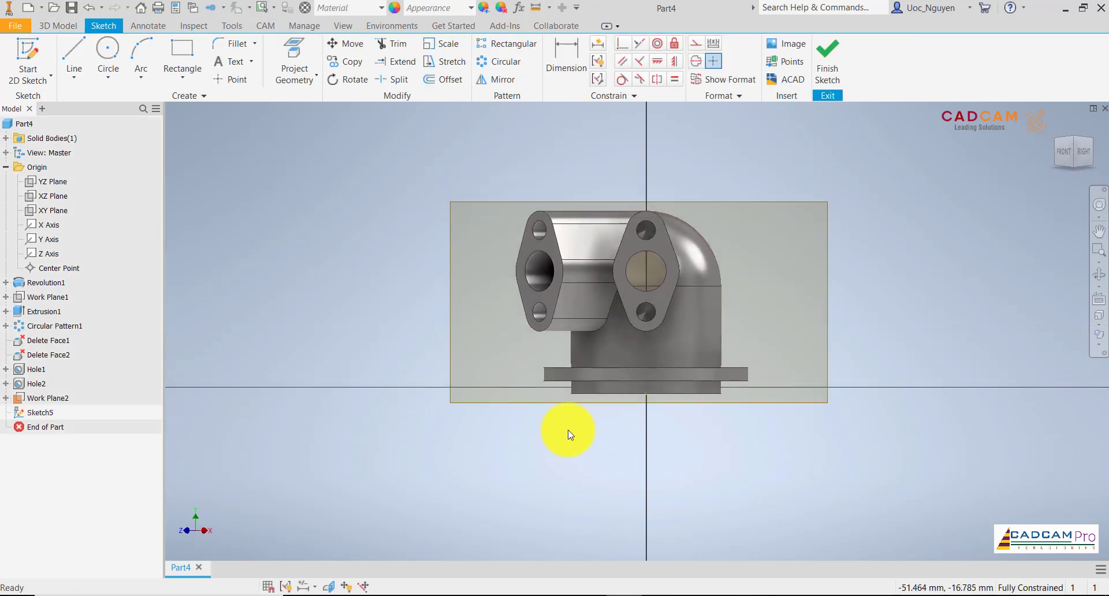
{"action": "left_click", "coordinate": [329, 587]}
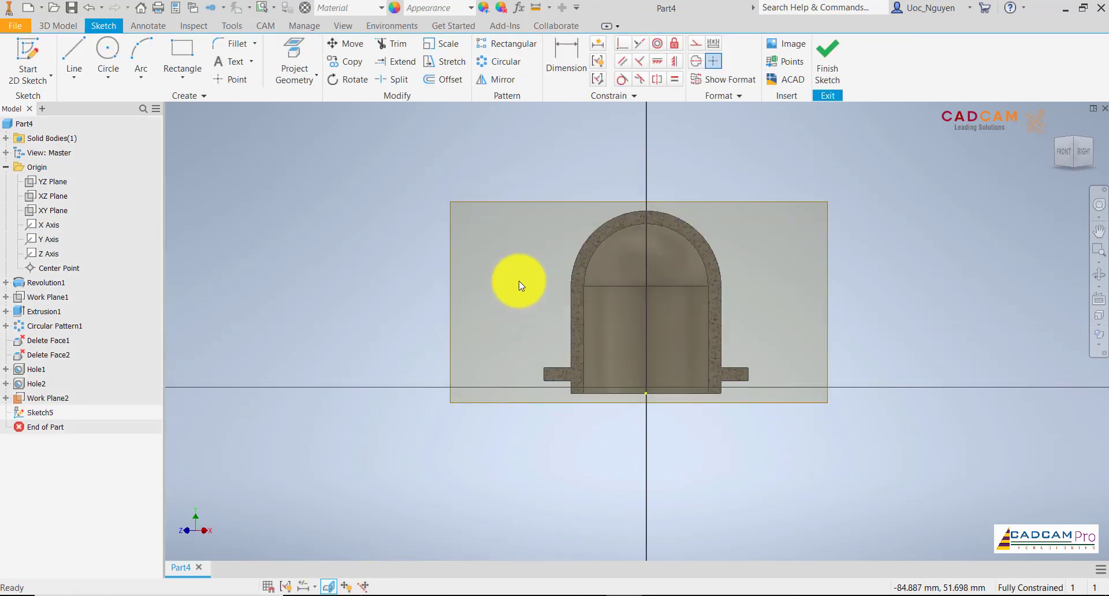
{"action": "scroll", "coordinate": [557, 248], "scroll_direction": "up", "scroll_amount": 2}
{"action": "scroll", "coordinate": [540, 284], "scroll_direction": "down", "scroll_amount": 1}
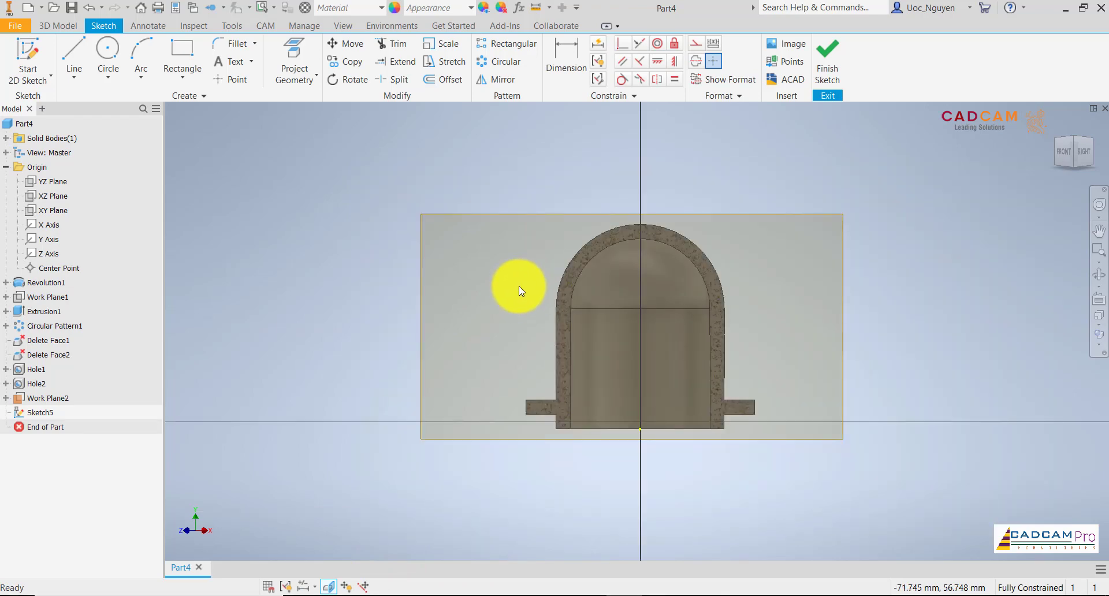
Project the vertical axis into the sketch and convert the projected line to construction geometry.
{"action": "left_click", "coordinate": [292, 58]}
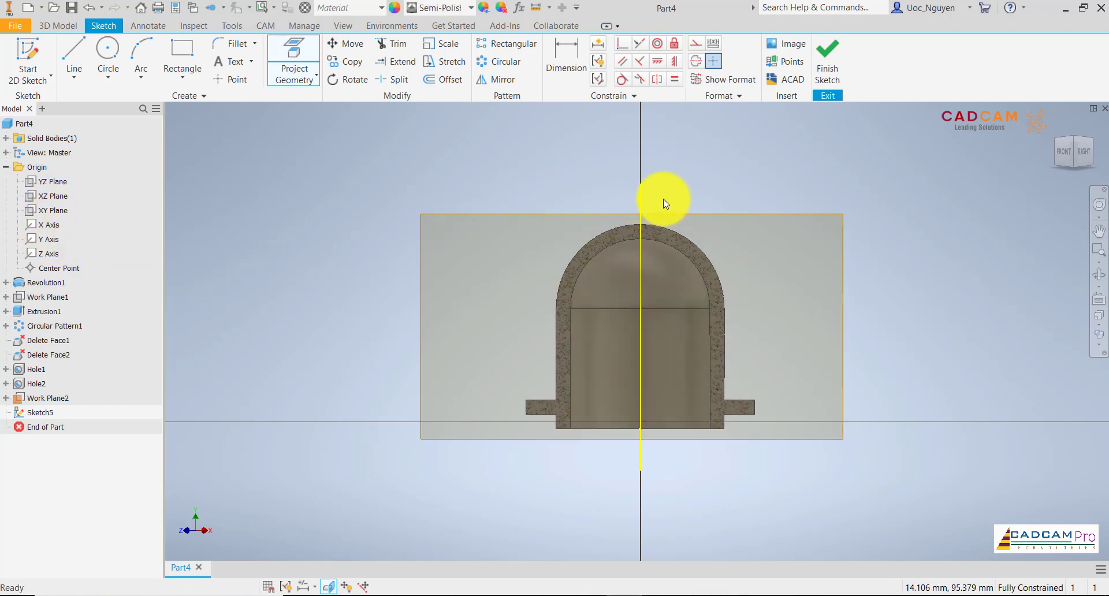
{"action": "left_click", "coordinate": [640, 203]}
{"action": "right_click", "coordinate": [723, 191]}
{"action": "left_click", "coordinate": [790, 193]}
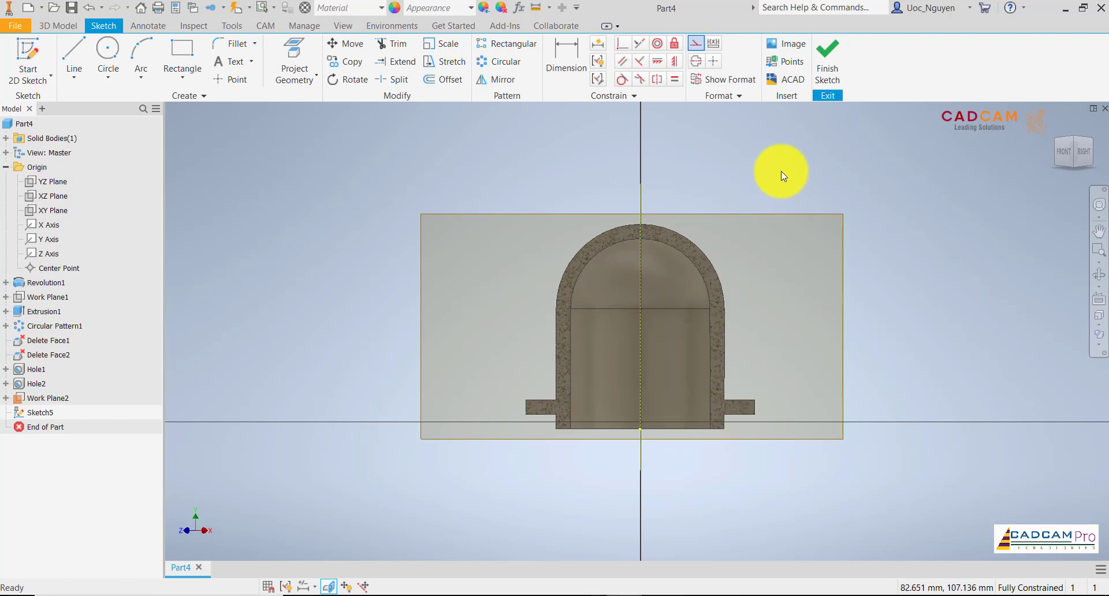
{"action": "key", "text": "Escape"}
Place a sketch point outside the housing wall, about 52 mm left of the vertical axis, and check section C-C in Foxit Reader.
{"action": "left_click", "coordinate": [234, 78]}
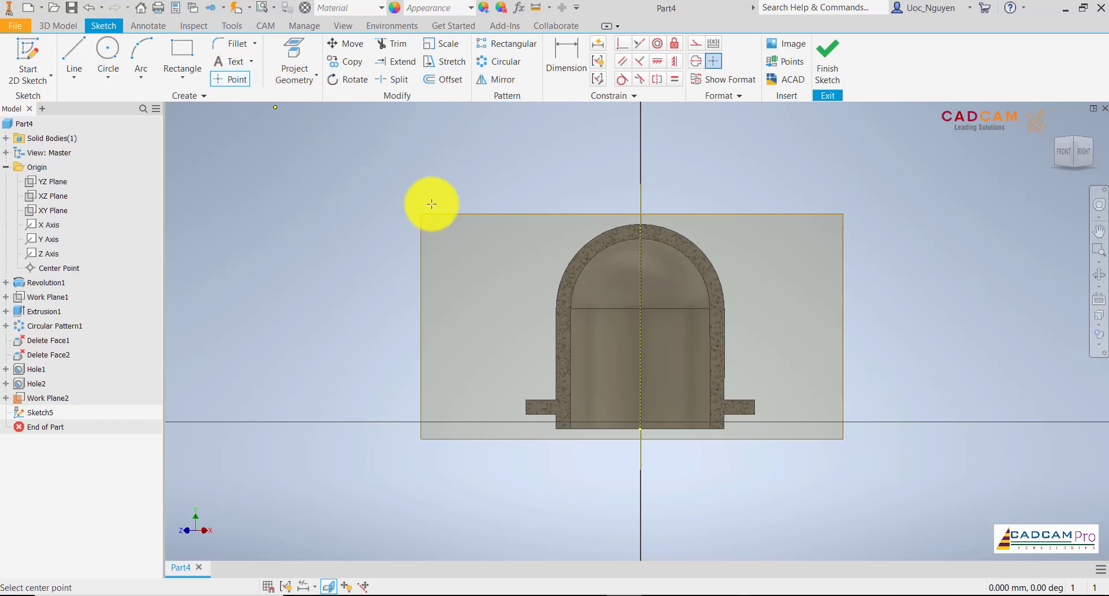
{"action": "left_click", "coordinate": [514, 275]}
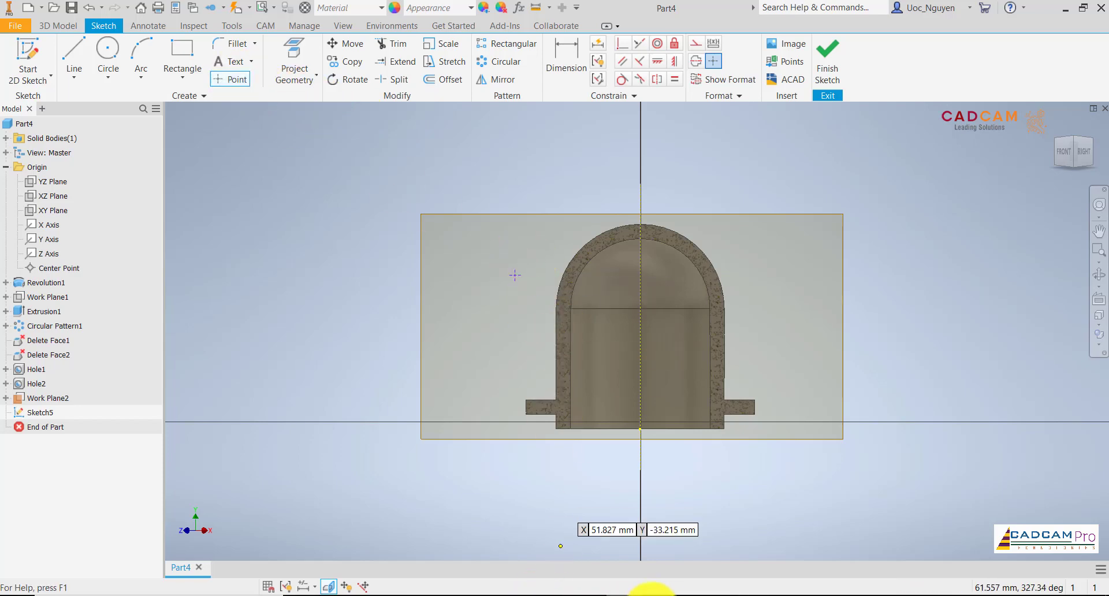
{"action": "left_click", "coordinate": [665, 595]}
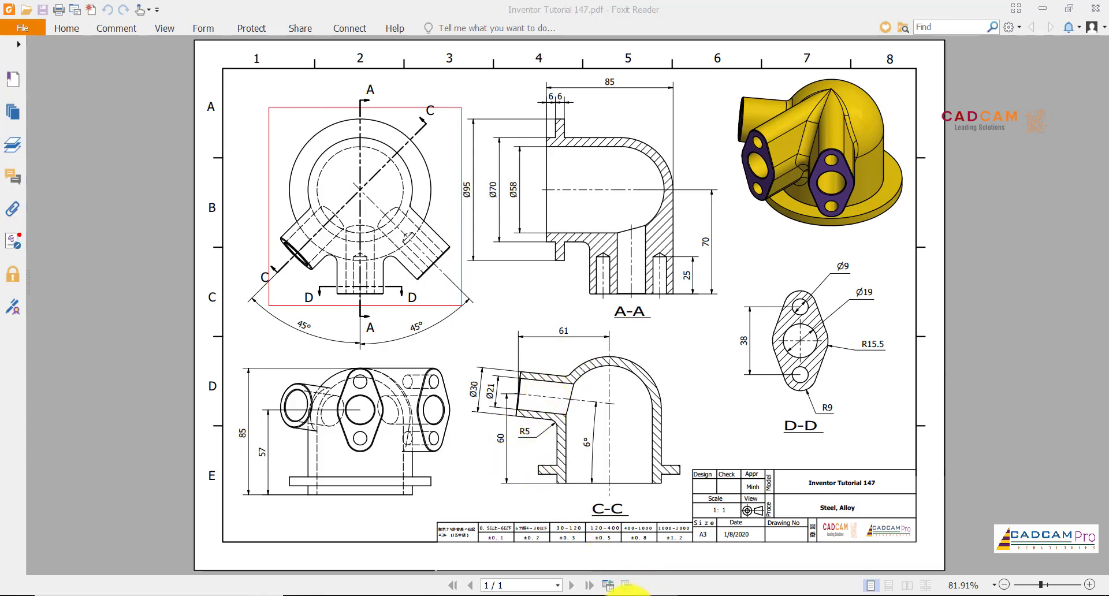
{"action": "left_click", "coordinate": [626, 594]}
Dimension the sketch point 61 mm horizontally from the vertical axis and 60 mm above the housing's base.
{"action": "left_click", "coordinate": [568, 70]}
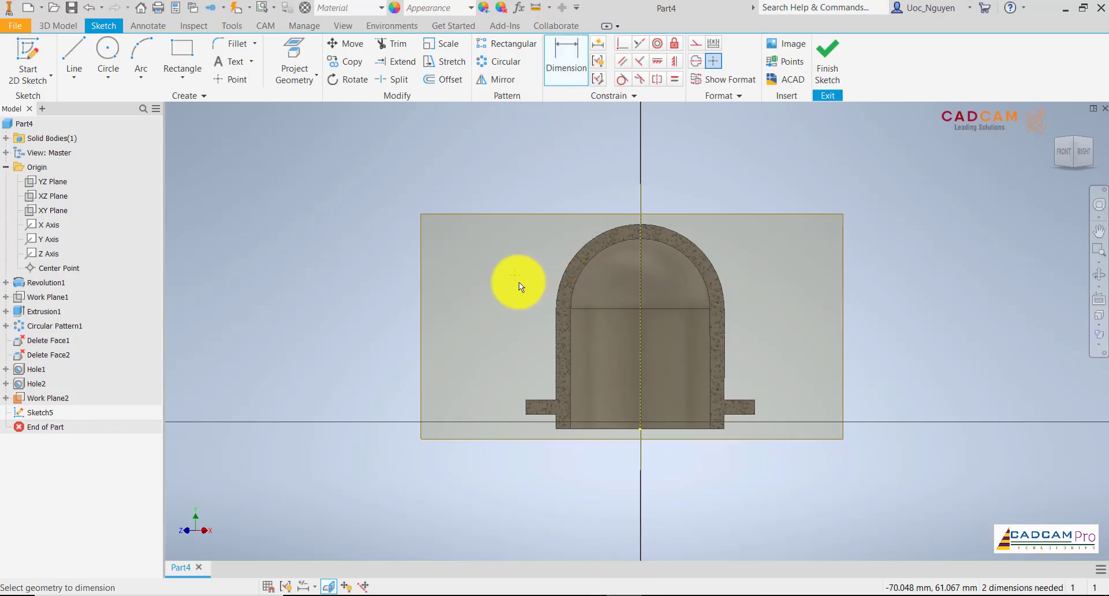
{"action": "left_click", "coordinate": [517, 280]}
{"action": "left_click", "coordinate": [638, 285]}
{"action": "left_click", "coordinate": [588, 175]}
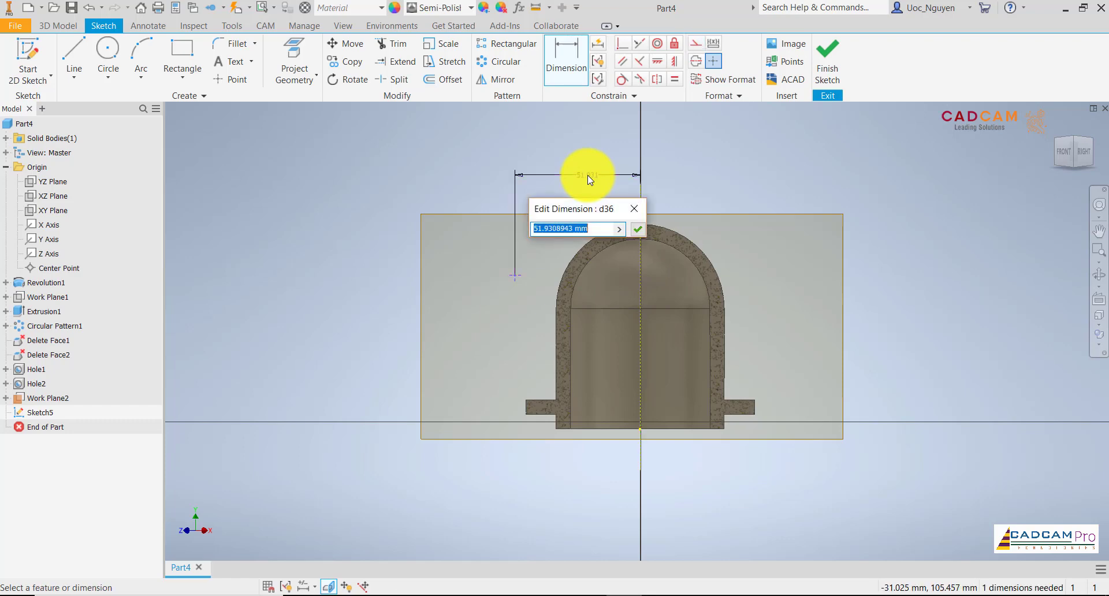
{"action": "type", "text": "61"}
{"action": "key", "text": "Return"}
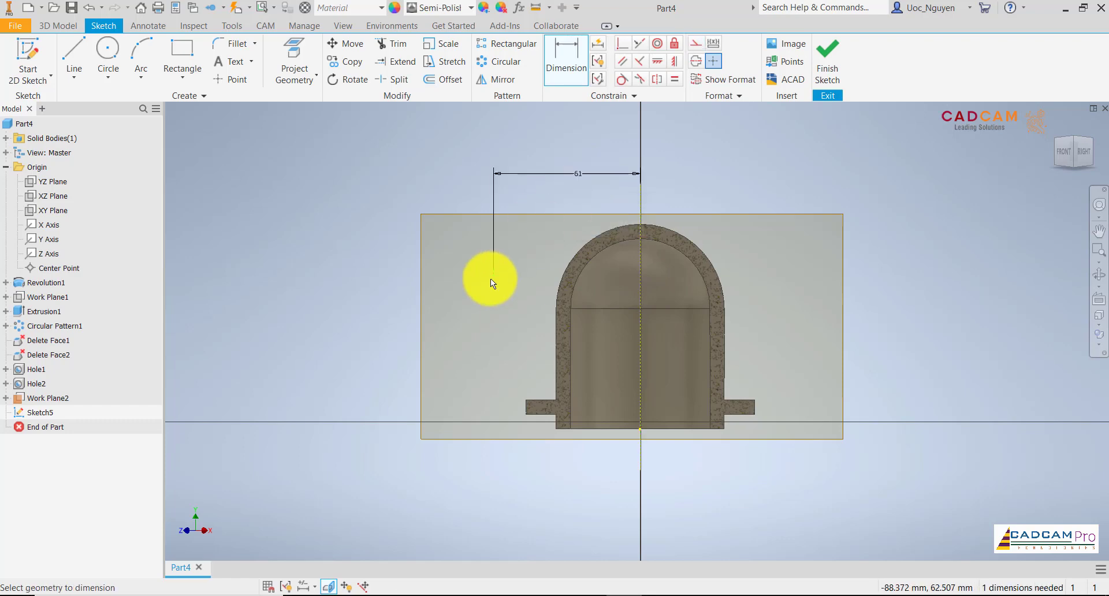
{"action": "left_click", "coordinate": [637, 429]}
{"action": "left_click", "coordinate": [451, 359]}
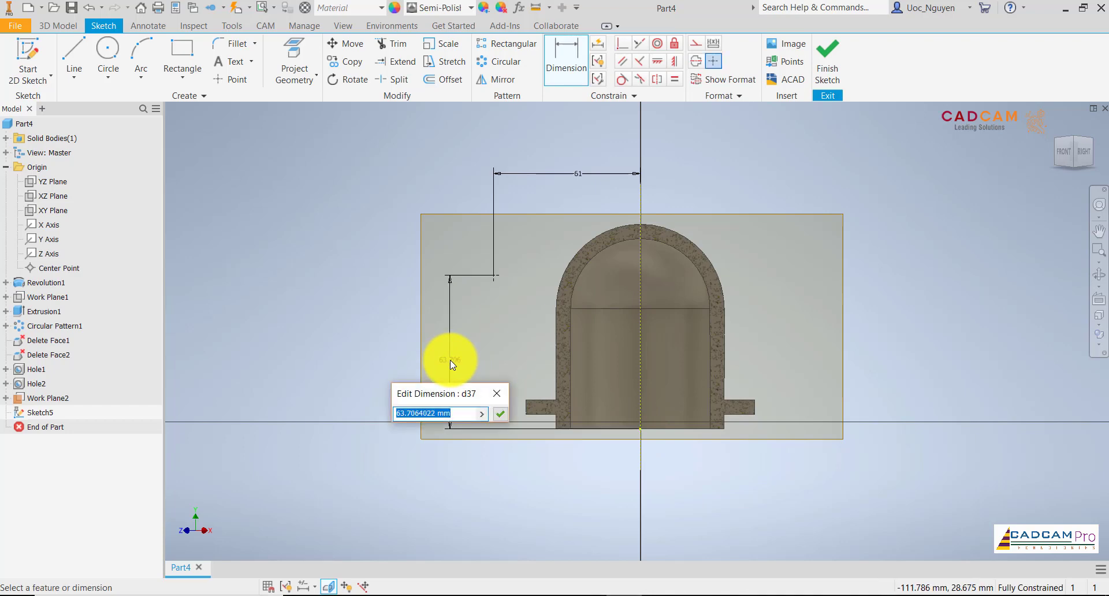
{"action": "key", "text": "Return"}
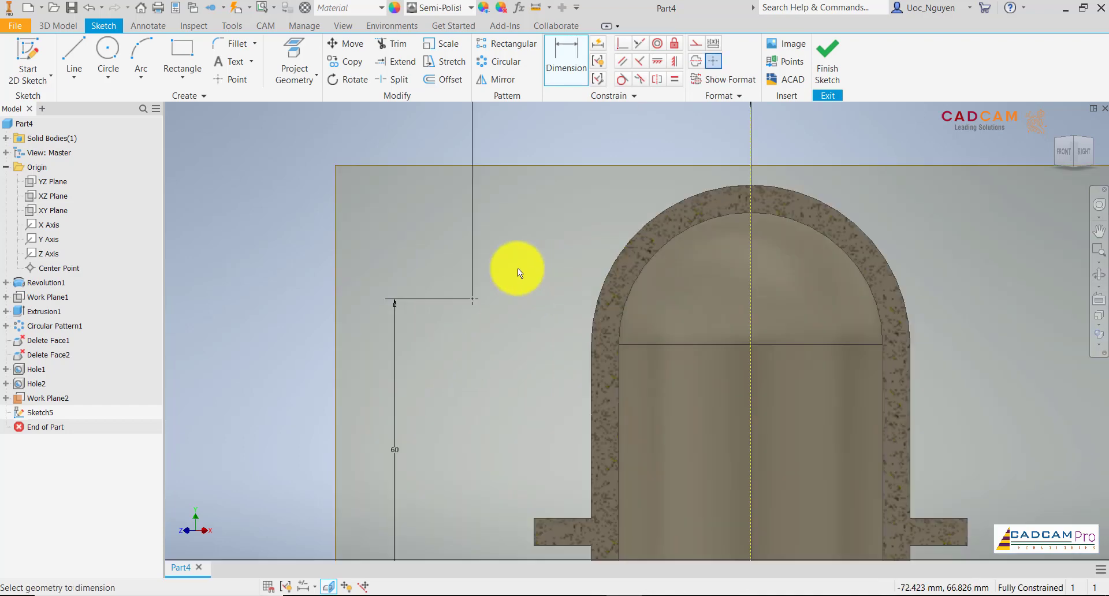
Draw a line from the sketch point sloping gently downward across the housing and past its far wall.
{"action": "scroll", "coordinate": [517, 268], "scroll_direction": "up", "scroll_amount": 3}
{"action": "left_click", "coordinate": [85, 48]}
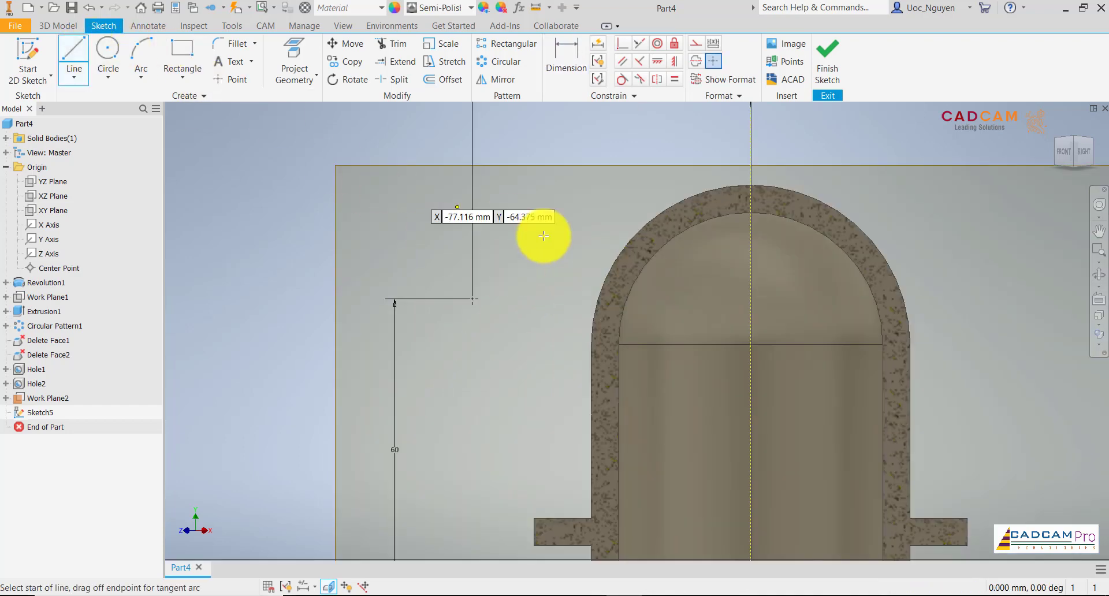
{"action": "left_click", "coordinate": [472, 300]}
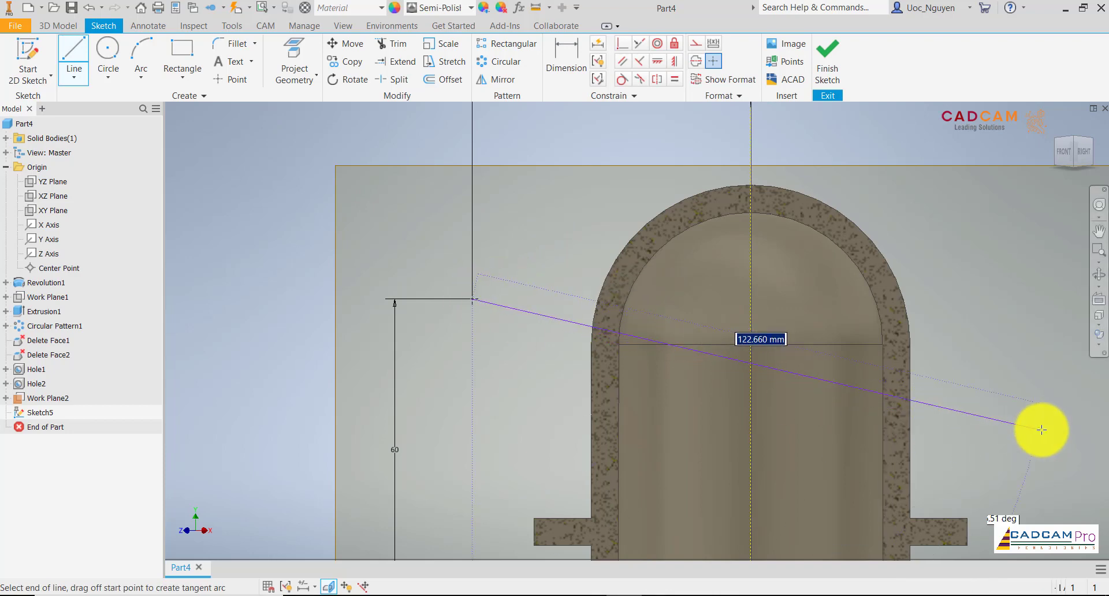
{"action": "left_click", "coordinate": [1038, 394]}
{"action": "scroll", "coordinate": [672, 221], "scroll_direction": "down", "scroll_amount": 2}
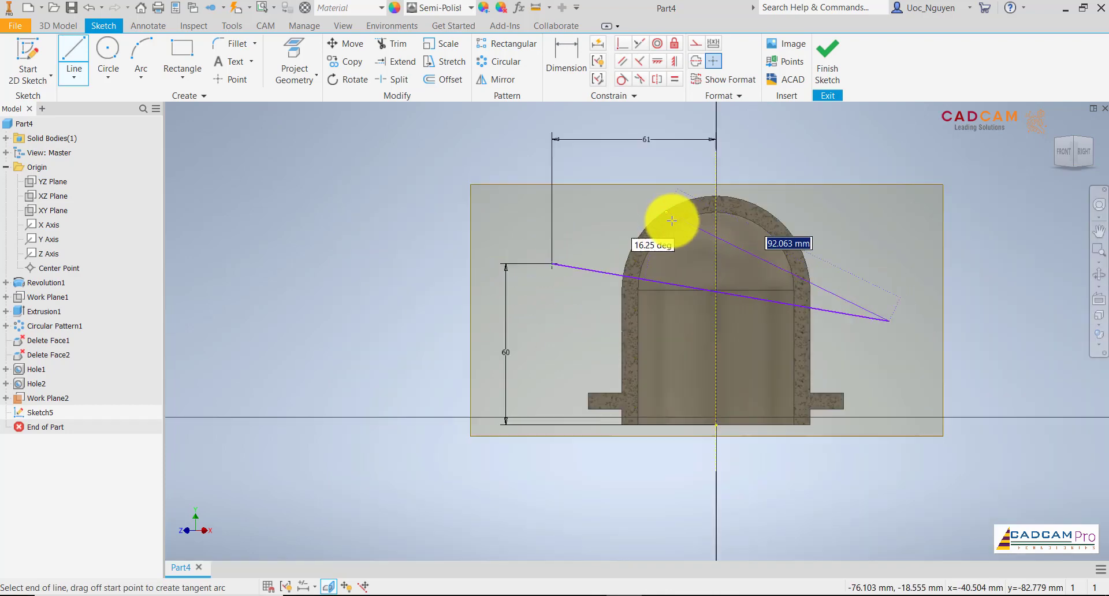
Dimension the angle between the sloping line and the housing's base edge at 6°.
{"action": "left_click", "coordinate": [569, 56]}
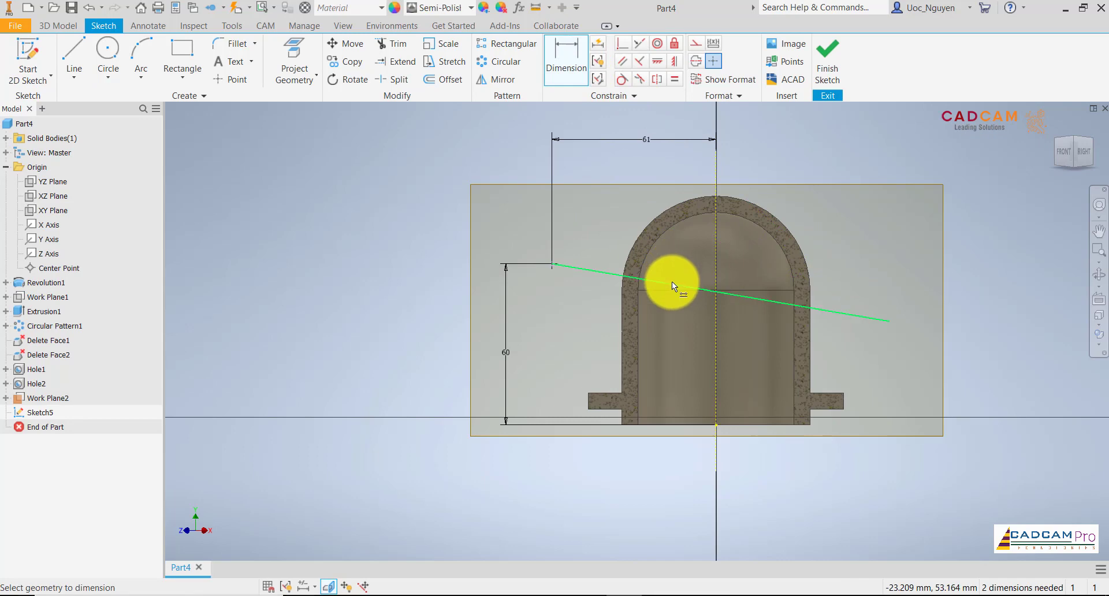
{"action": "left_click", "coordinate": [671, 282]}
{"action": "left_click", "coordinate": [671, 424]}
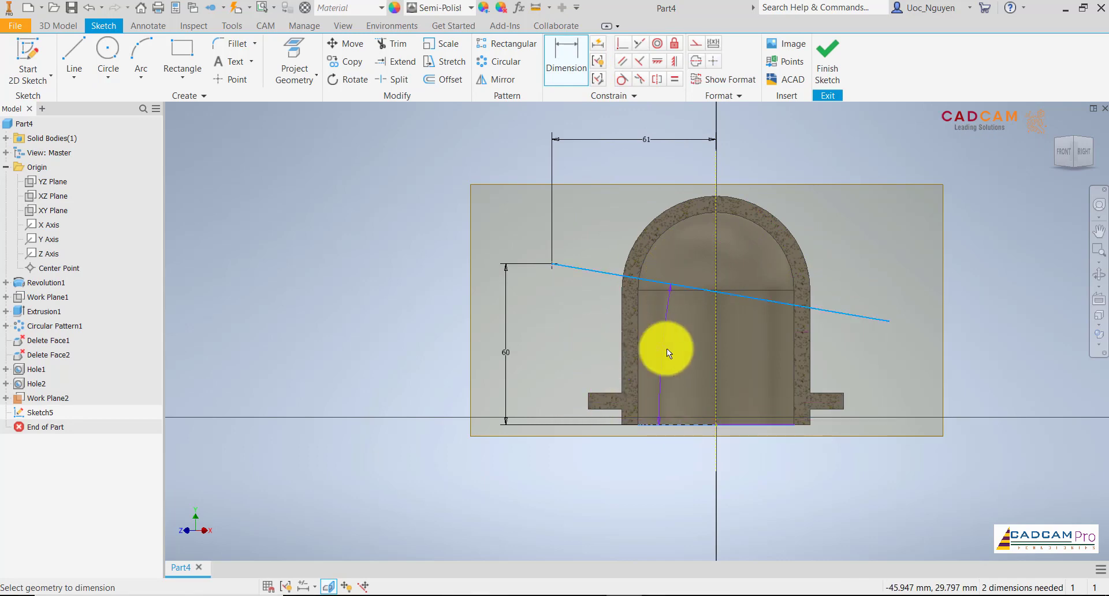
{"action": "left_click", "coordinate": [666, 348]}
{"action": "type", "text": "6"}
{"action": "key", "text": "Return"}
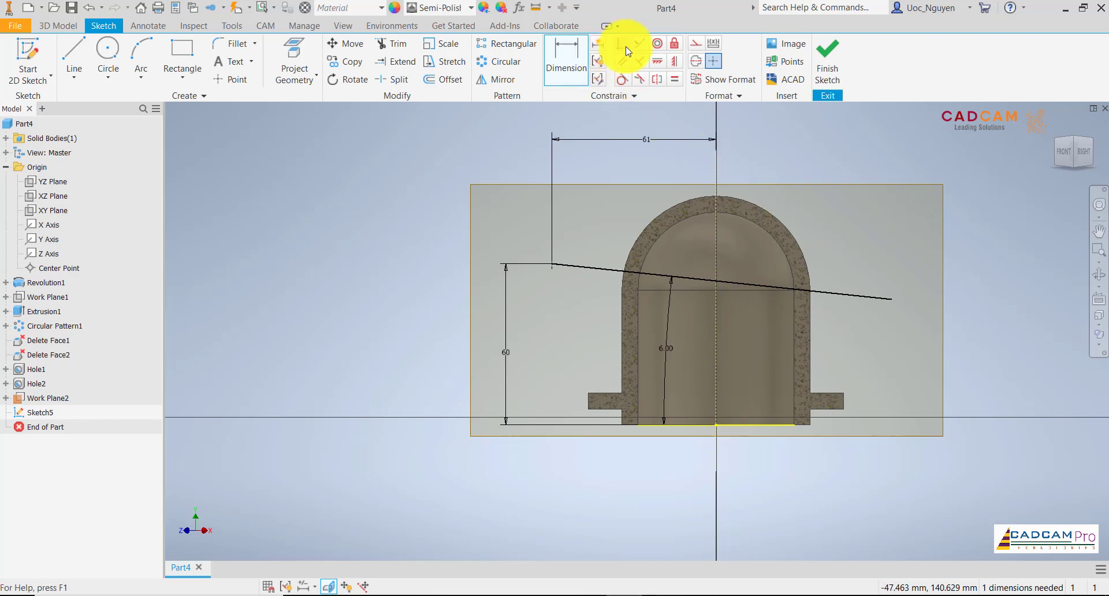
Make the sloping line's free end coincident with the projected vertical axis and convert the line to a centerline.
{"action": "left_click", "coordinate": [716, 263]}
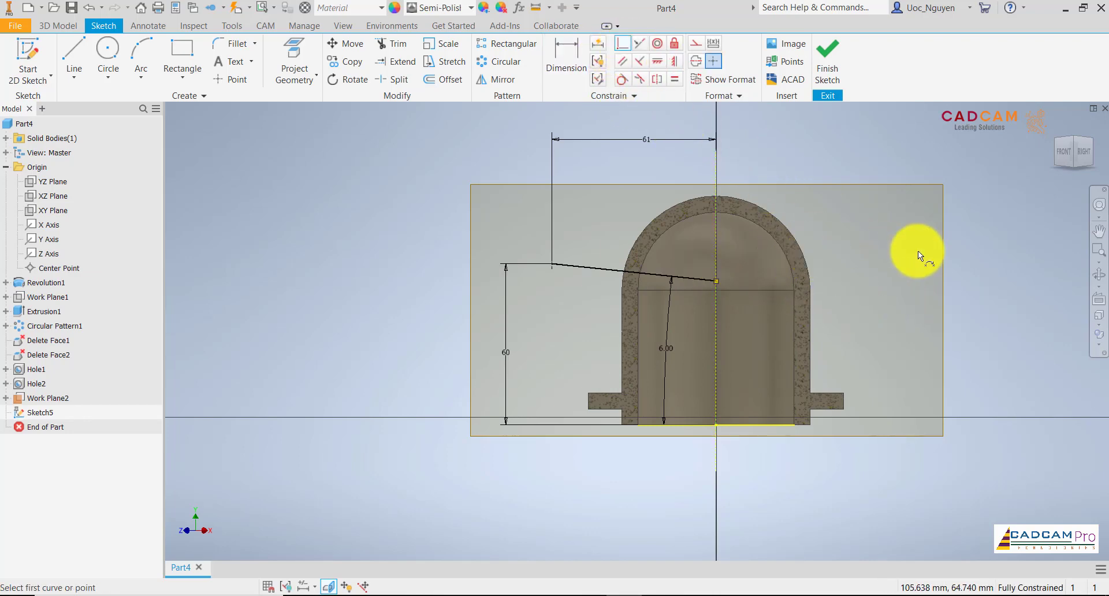
{"action": "left_click", "coordinate": [601, 269]}
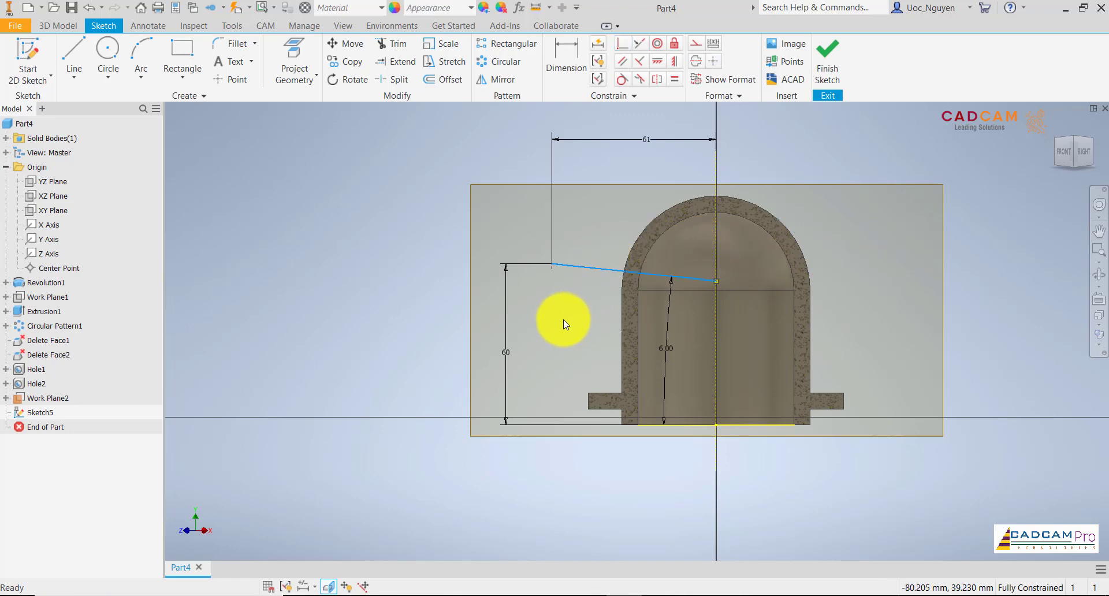
{"action": "right_click", "coordinate": [563, 320]}
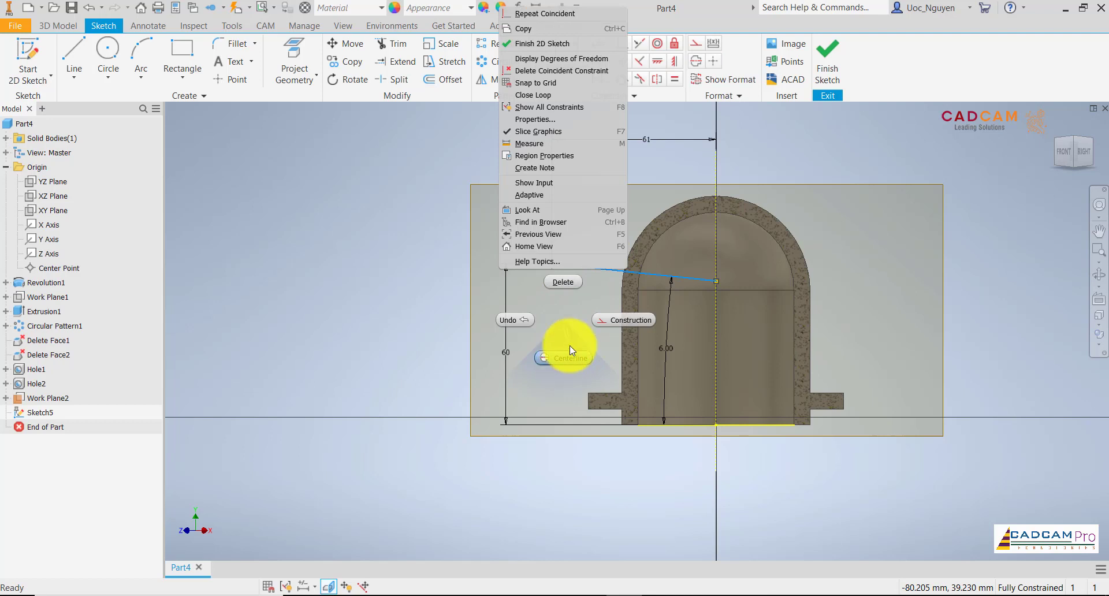
{"action": "left_click", "coordinate": [570, 349]}
{"action": "scroll", "coordinate": [602, 223], "scroll_direction": "down", "scroll_amount": 2}
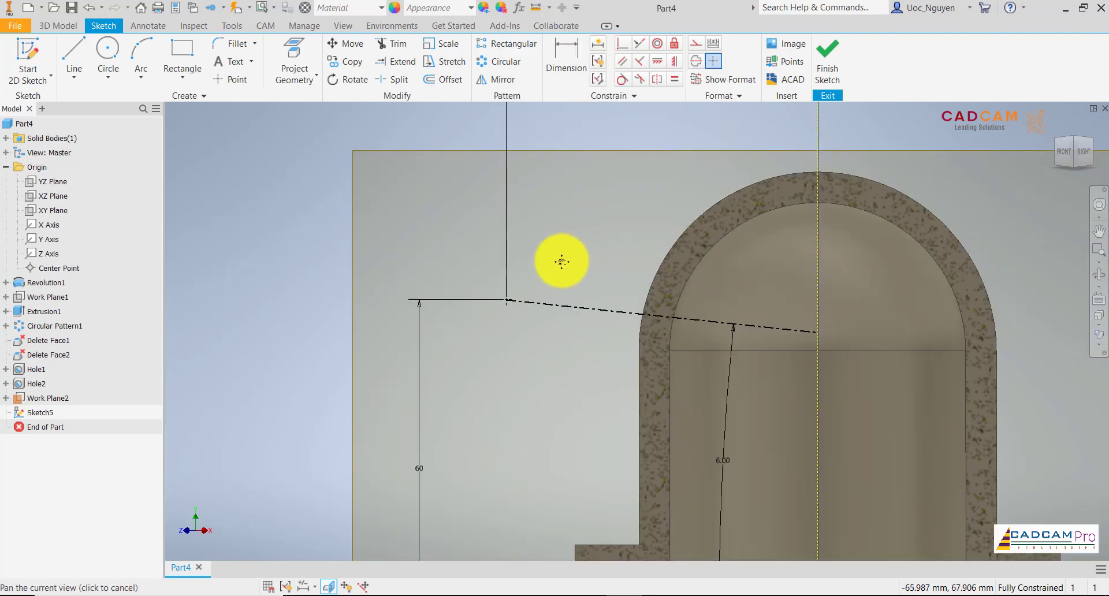
{"action": "middle_click_drag", "start_coordinate": [561, 262], "coordinate": [525, 266]}
Check the port diameters on section C-C in Foxit Reader and draw a line about 24 mm long crossing the inclined centerline.
{"action": "left_click", "coordinate": [638, 595]}
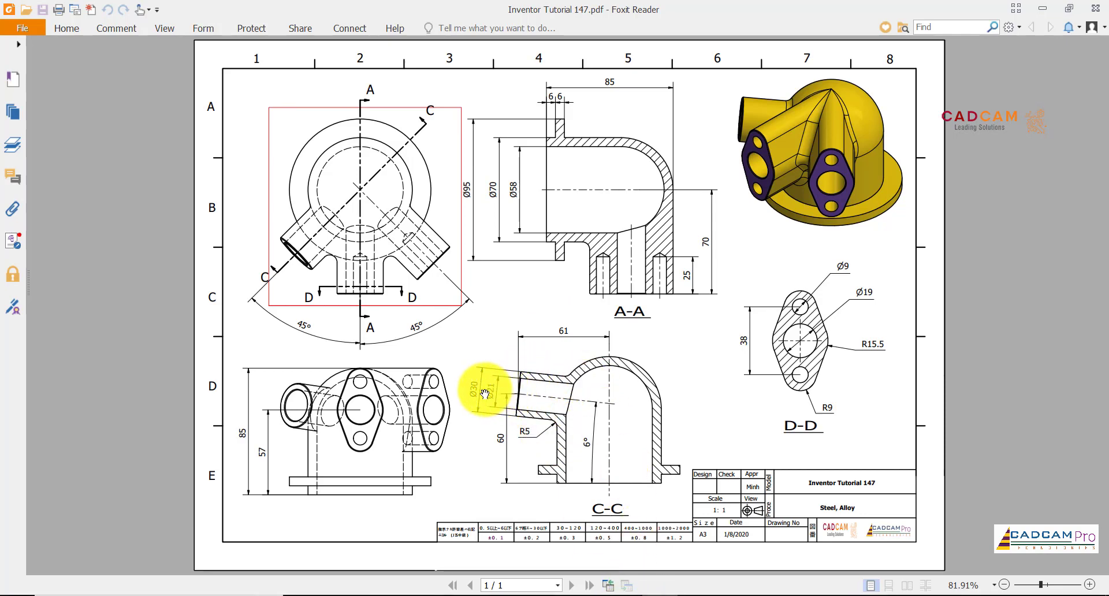
{"action": "left_click", "coordinate": [625, 595]}
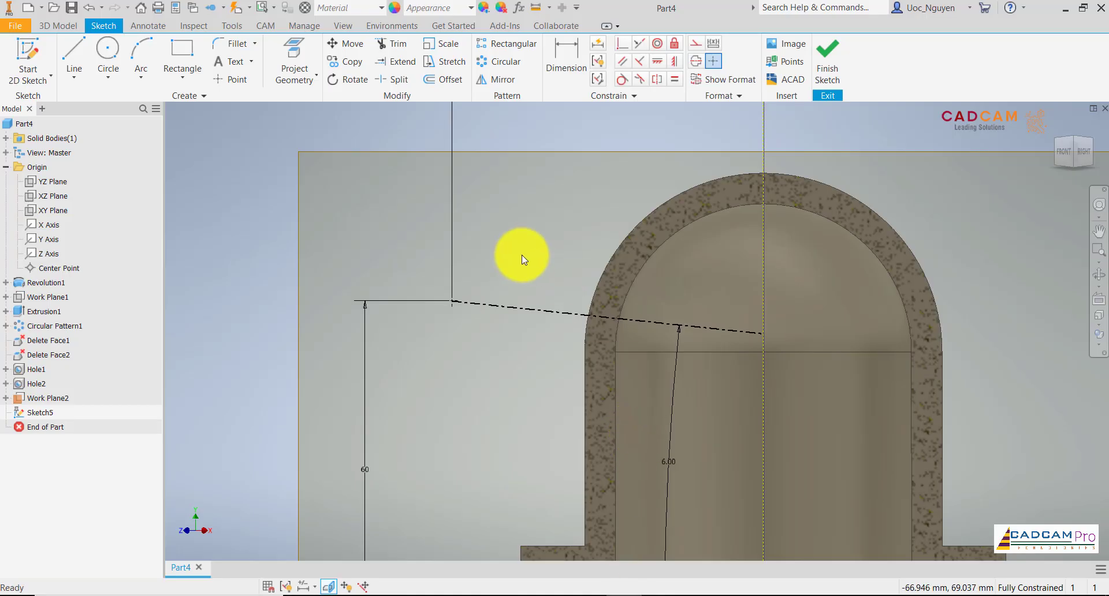
{"action": "left_click", "coordinate": [73, 49]}
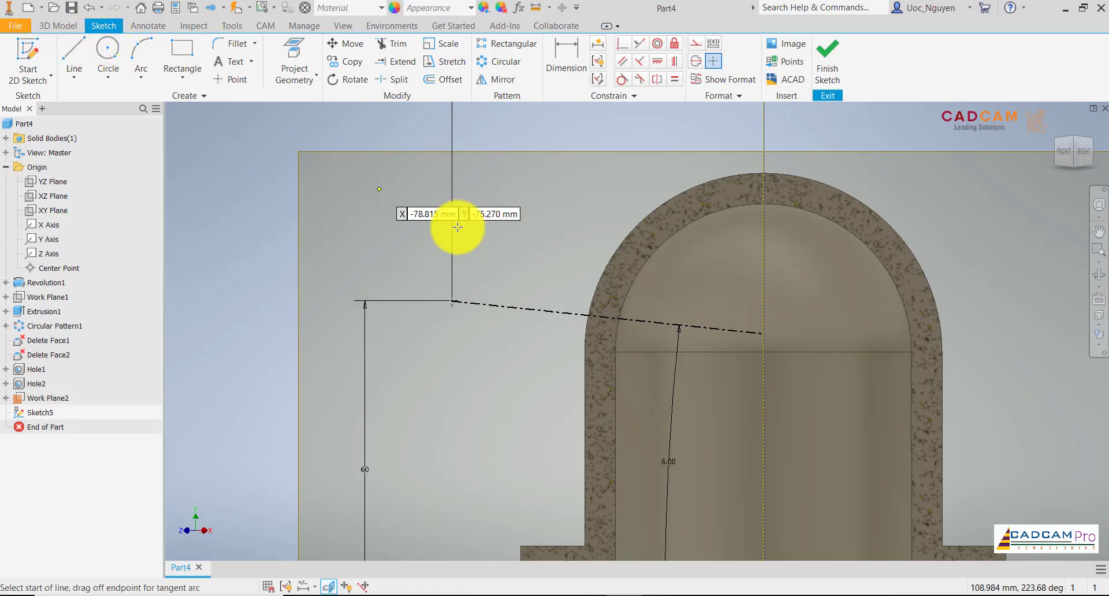
{"action": "left_click", "coordinate": [493, 242]}
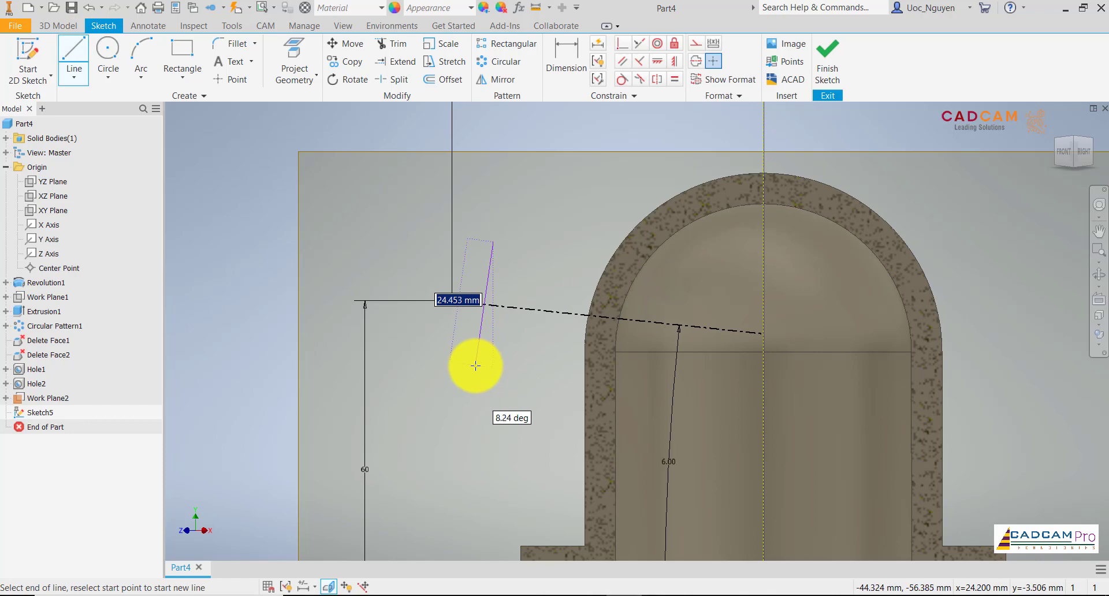
{"action": "left_click", "coordinate": [475, 365]}
Constrain the short crossing line perpendicular to the inclined centerline and make it coincident with the centerline's outer endpoint.
{"action": "left_click", "coordinate": [638, 64]}
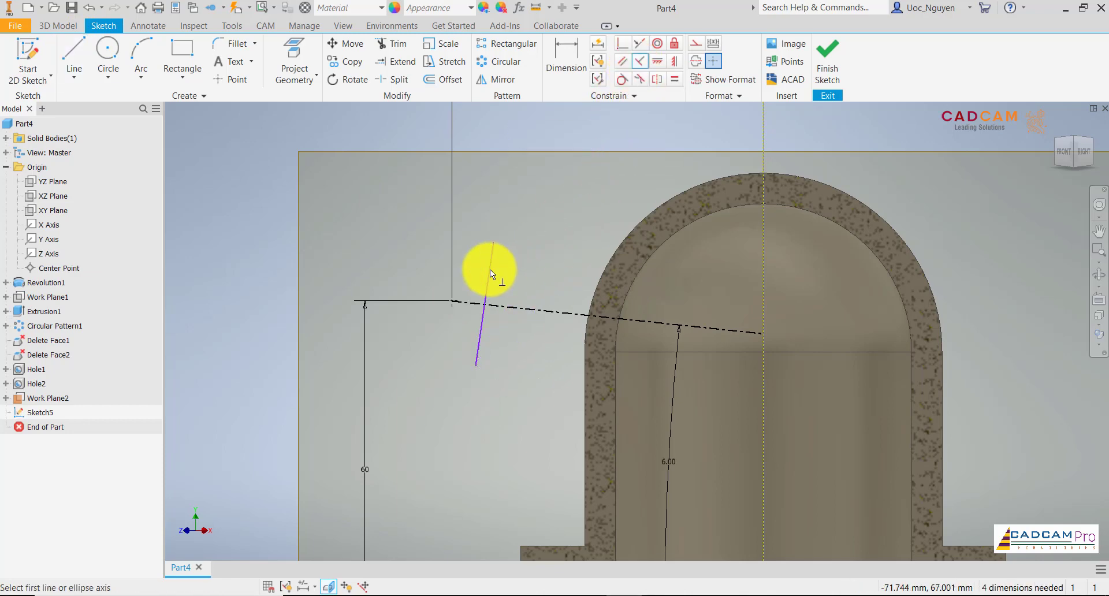
{"action": "left_click", "coordinate": [487, 276]}
{"action": "left_click", "coordinate": [499, 305]}
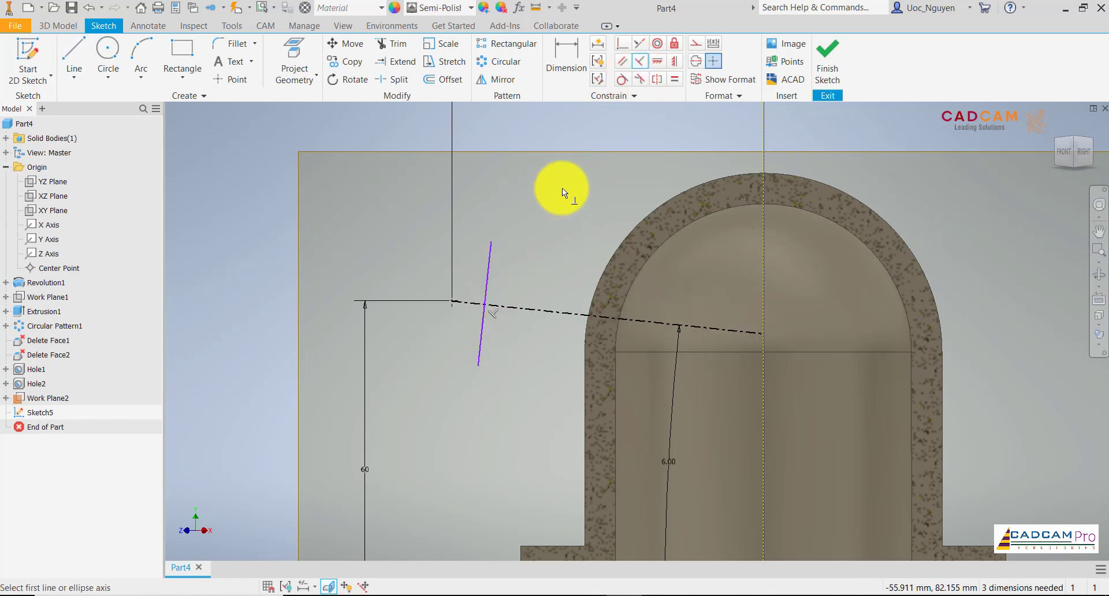
{"action": "left_click", "coordinate": [622, 44]}
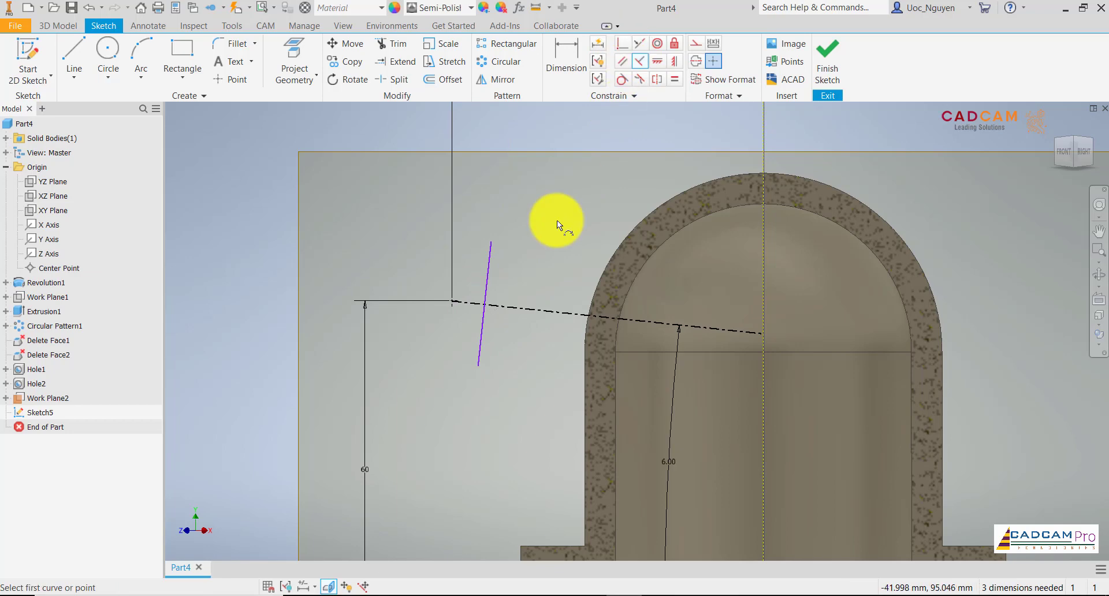
{"action": "left_click", "coordinate": [453, 303]}
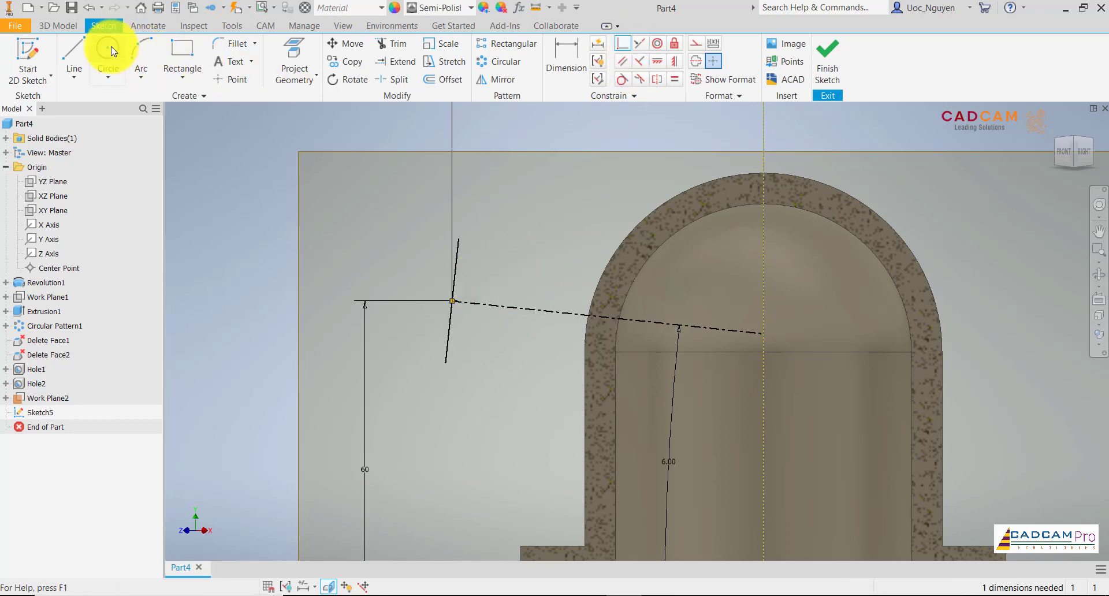
Draw a closed tube-wall profile about 47 mm long above the centerline, from the crossing line's upper end through the housing wall.
{"action": "left_click", "coordinate": [74, 58]}
{"action": "left_click", "coordinate": [459, 238]}
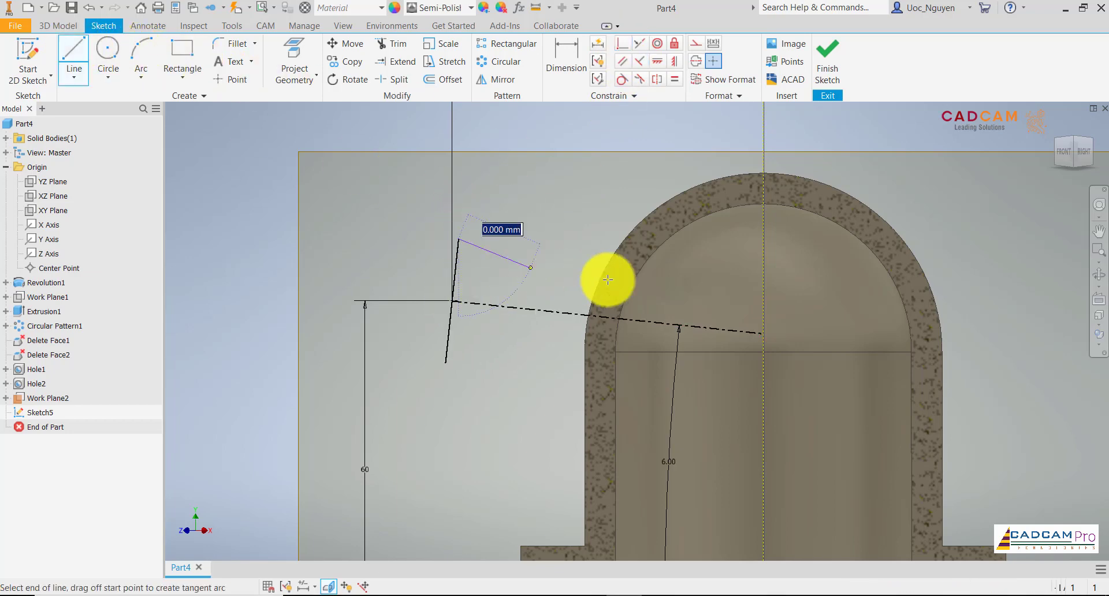
{"action": "left_click", "coordinate": [697, 264]}
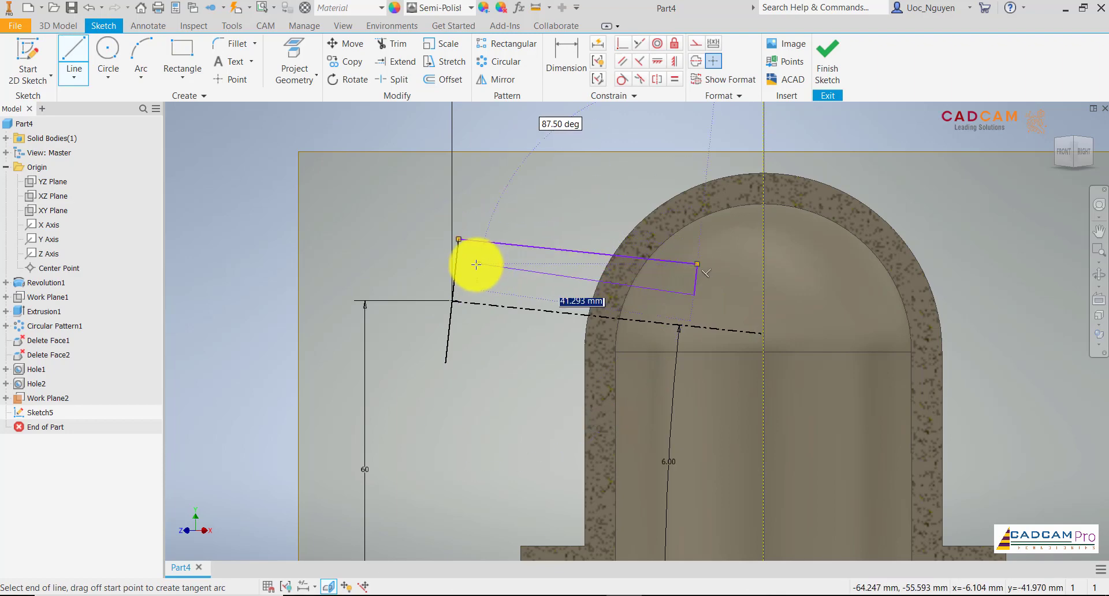
{"action": "left_click", "coordinate": [457, 271]}
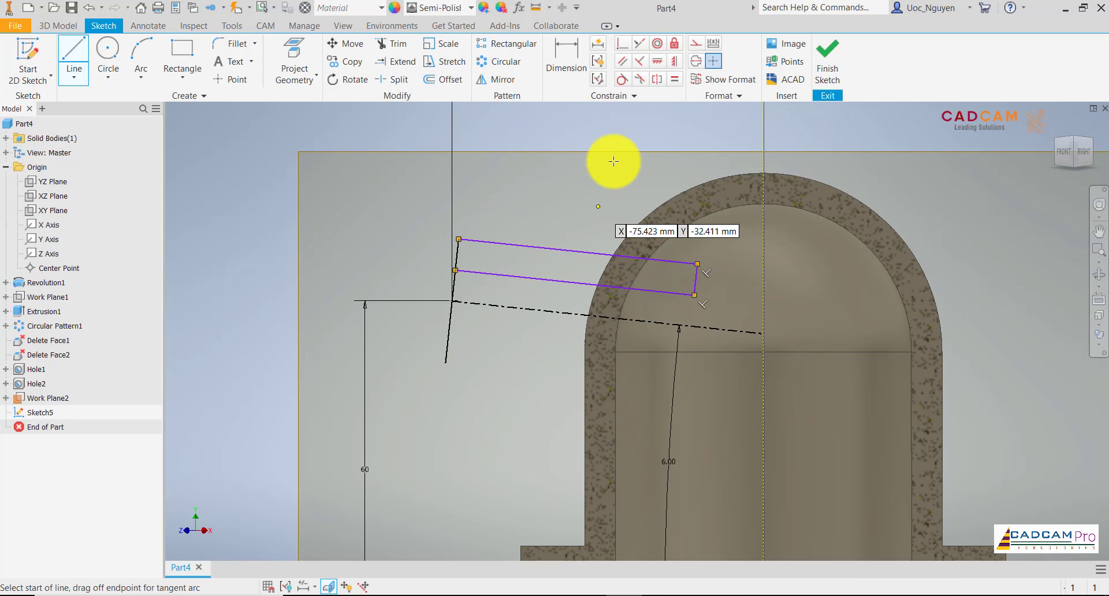
Dimension the profile's outer line from the inclined centerline as a 30 mm diameter.
{"action": "left_click", "coordinate": [574, 61]}
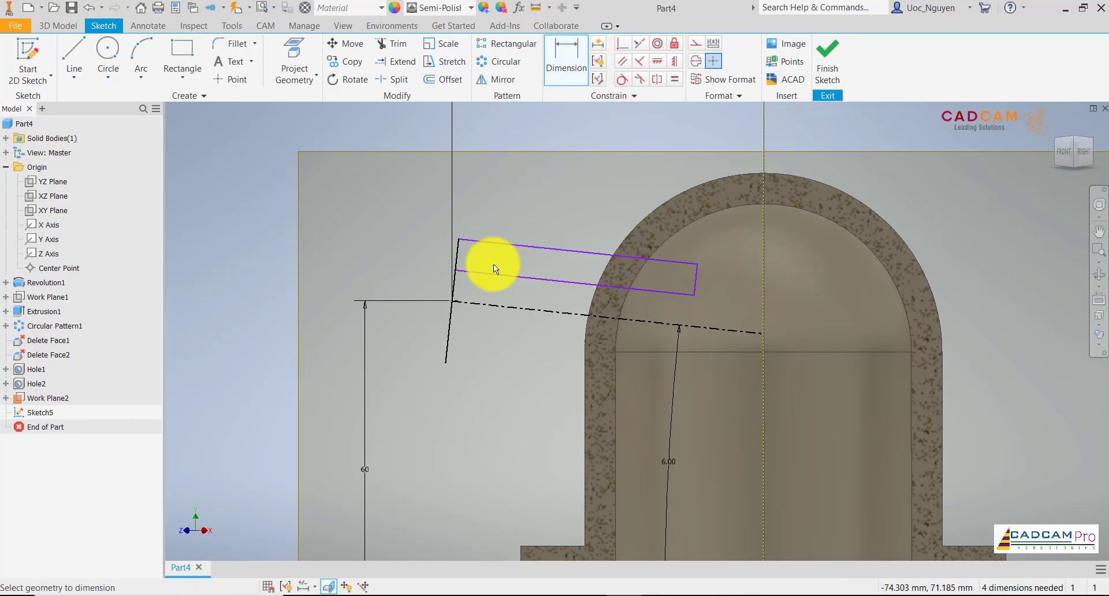
{"action": "left_click", "coordinate": [496, 244]}
{"action": "left_click", "coordinate": [471, 301]}
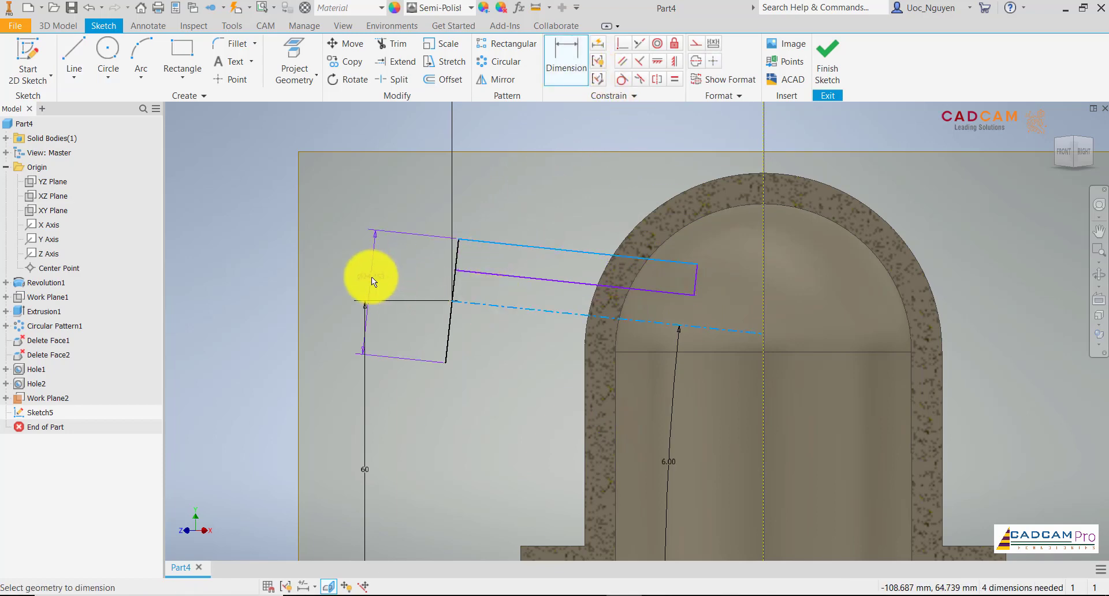
{"action": "left_click", "coordinate": [372, 277]}
{"action": "type", "text": "30"}
{"action": "key", "text": "Return"}
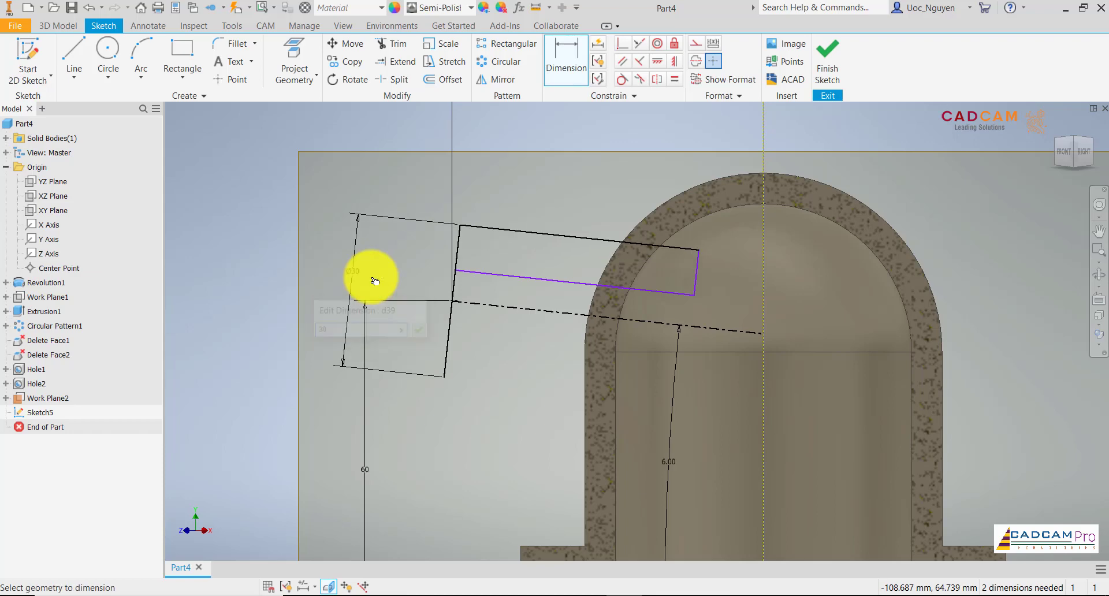
Dimension the profile's inner line from the inclined centerline as a 21 mm diameter.
{"action": "left_click", "coordinate": [495, 275]}
{"action": "left_click", "coordinate": [458, 300]}
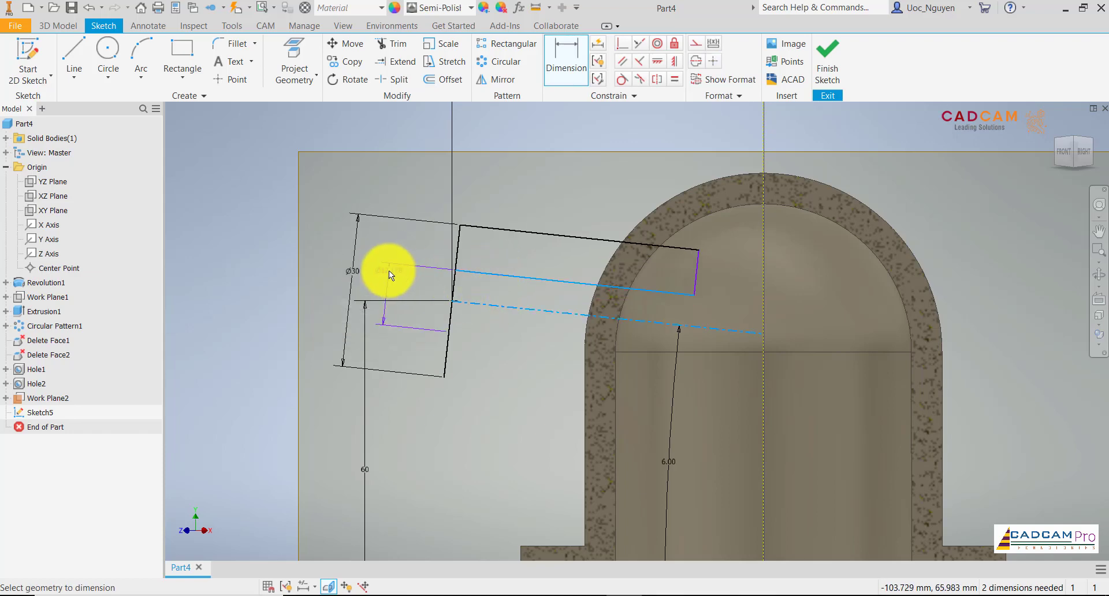
{"action": "left_click", "coordinate": [378, 278]}
{"action": "type", "text": "21"}
{"action": "key", "text": "Return"}
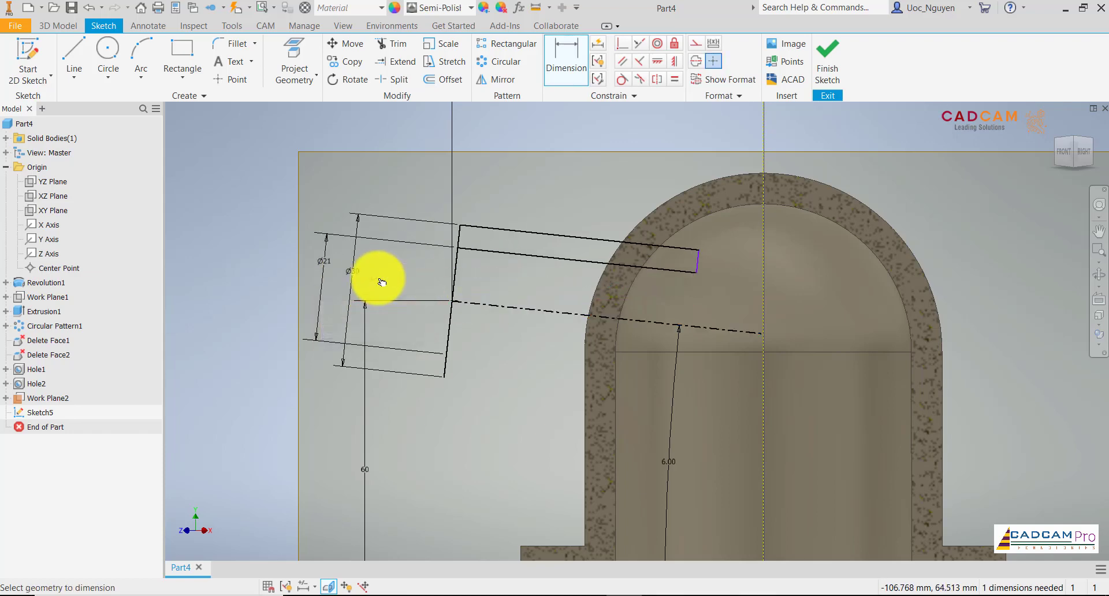
Dimension the length of the tube-wall profile's outer line at 40 mm.
{"action": "left_click", "coordinate": [590, 231]}
{"action": "right_click", "coordinate": [604, 199]}
{"action": "left_click", "coordinate": [595, 256]}
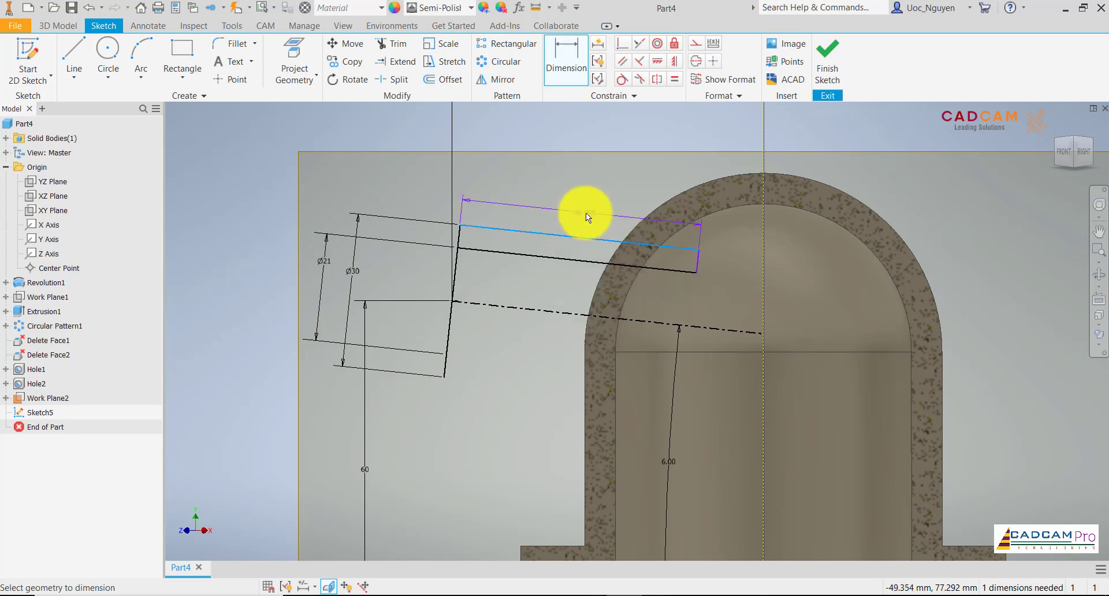
{"action": "left_click", "coordinate": [588, 214]}
{"action": "key", "text": "Return"}
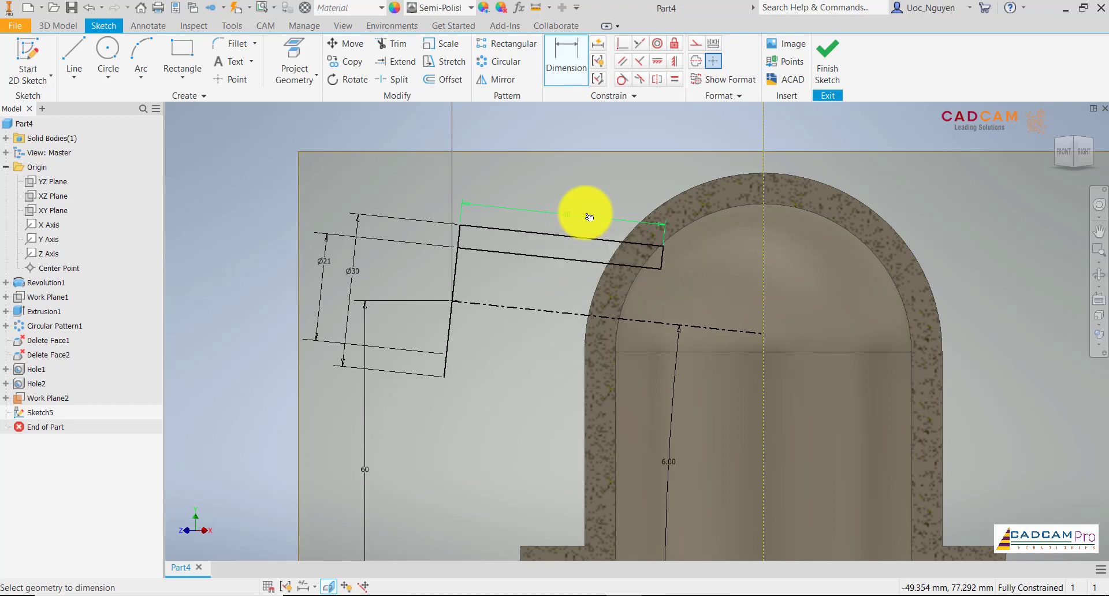
Revolve the tube-wall profile a full 360° about the inclined centerline, joined to the housing, and hide the work plane.
{"action": "scroll", "coordinate": [663, 247], "scroll_direction": "up", "scroll_amount": 3}
{"action": "scroll", "coordinate": [663, 246], "scroll_direction": "down", "scroll_amount": 2}
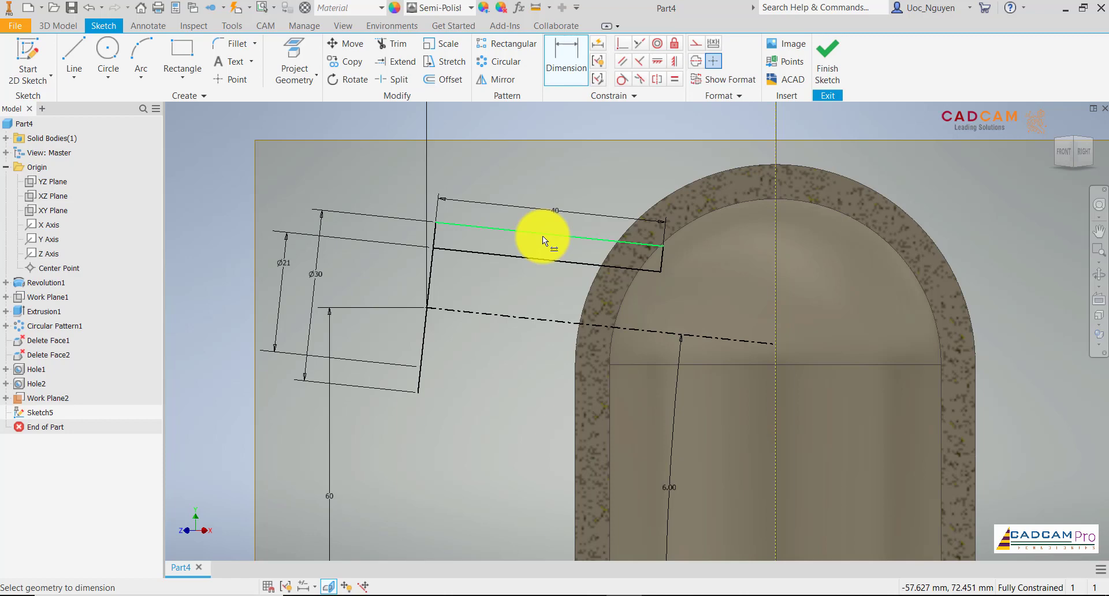
{"action": "left_click", "coordinate": [77, 29]}
{"action": "left_click", "coordinate": [102, 59]}
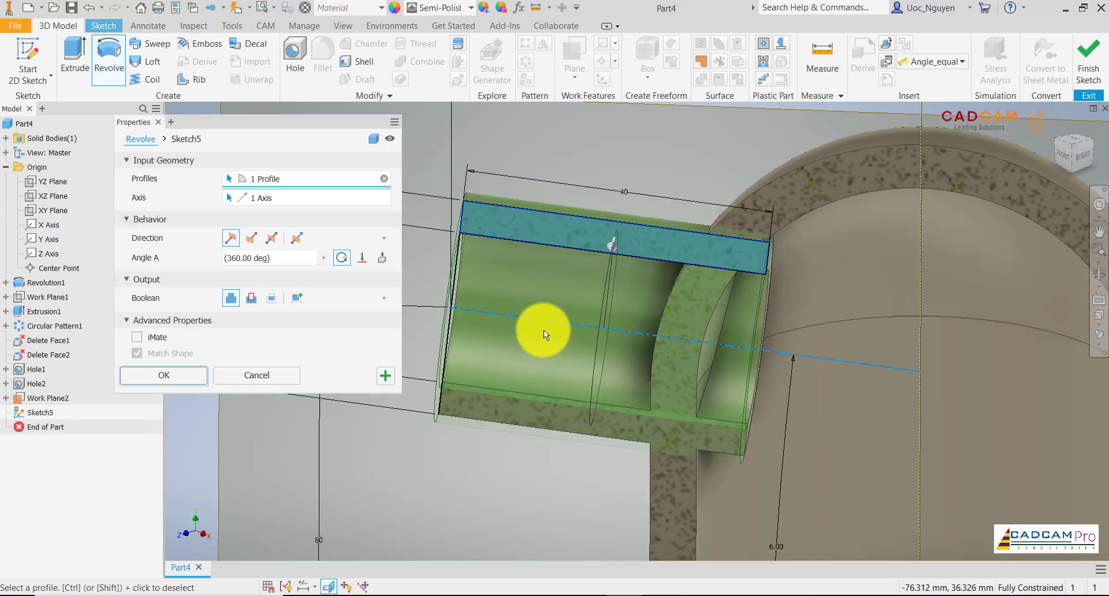
{"action": "scroll", "coordinate": [558, 264], "scroll_direction": "up", "scroll_amount": 2}
{"action": "middle_click_drag", "start_coordinate": [560, 263], "coordinate": [561, 264], "text": "shift"}
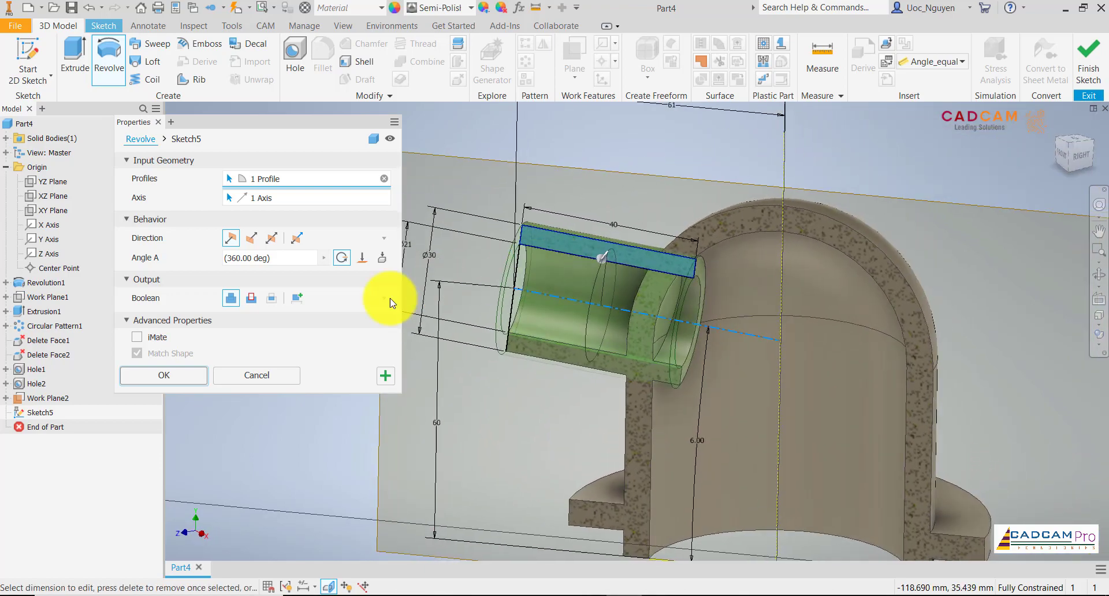
{"action": "left_click", "coordinate": [197, 381]}
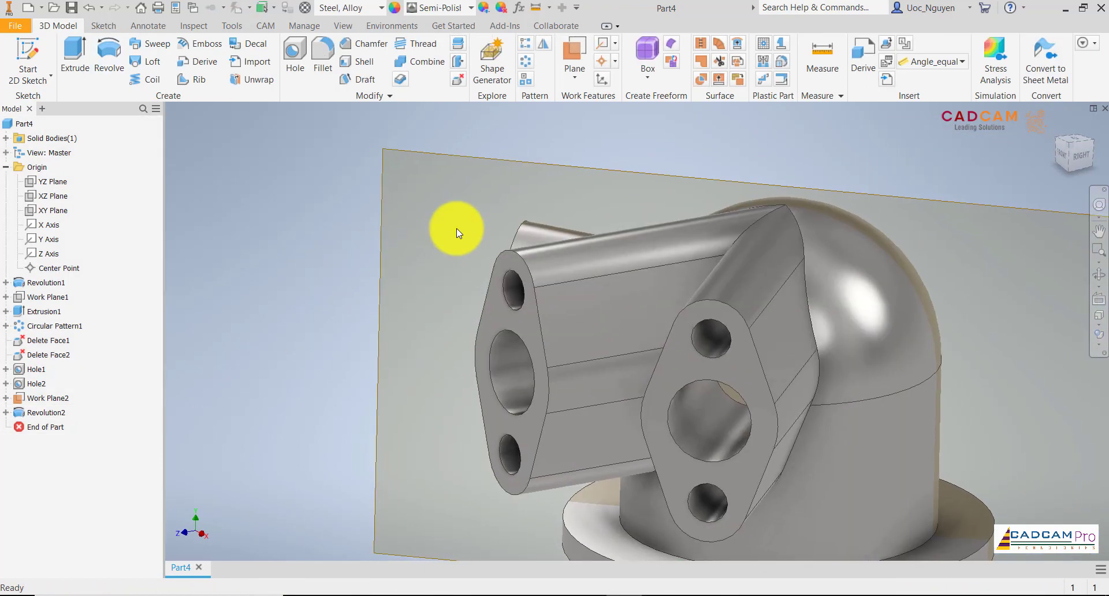
{"action": "right_click", "coordinate": [618, 162]}
{"action": "left_click", "coordinate": [656, 175]}
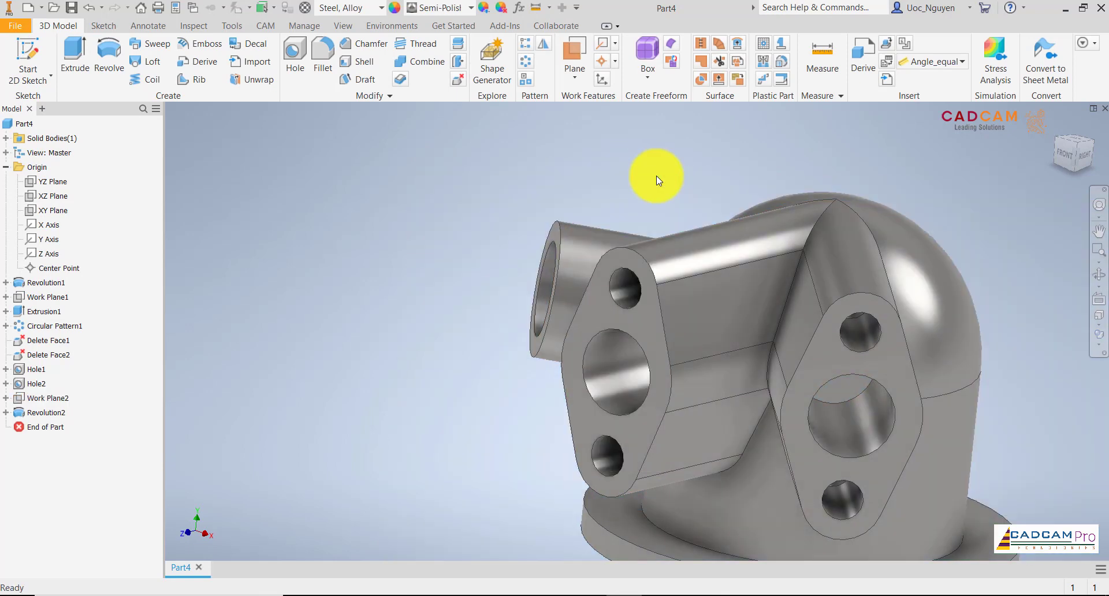
Delete the faces of the tube end protruding inside the housing cavity, with Heal enabled.
{"action": "middle_click_drag", "start_coordinate": [656, 176], "coordinate": [643, 394], "text": "shift"}
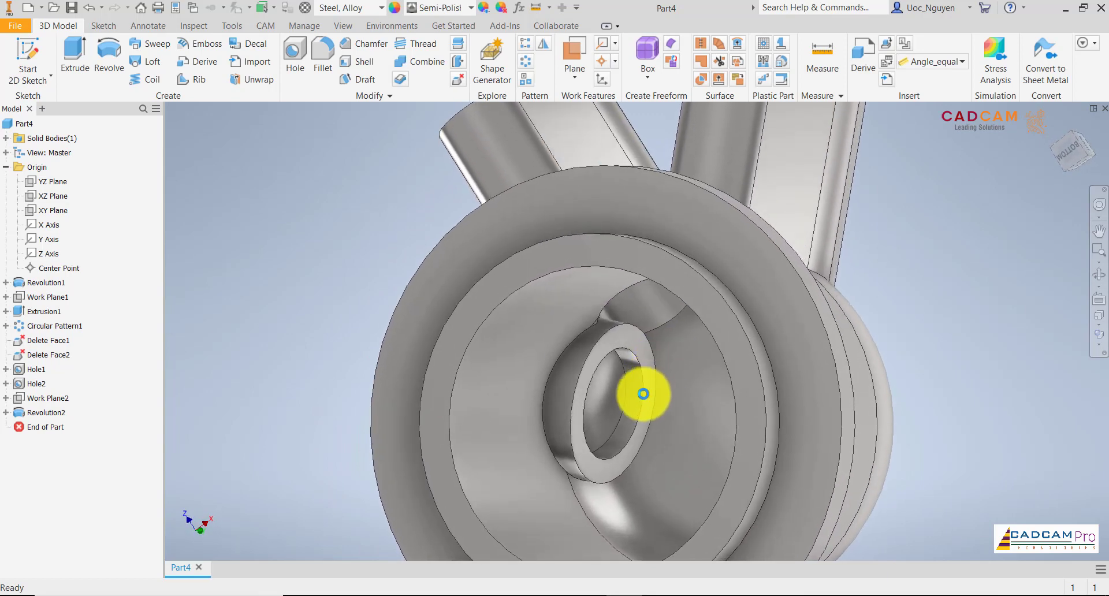
{"action": "left_click", "coordinate": [458, 78]}
{"action": "scroll", "coordinate": [607, 411], "scroll_direction": "down", "scroll_amount": 3}
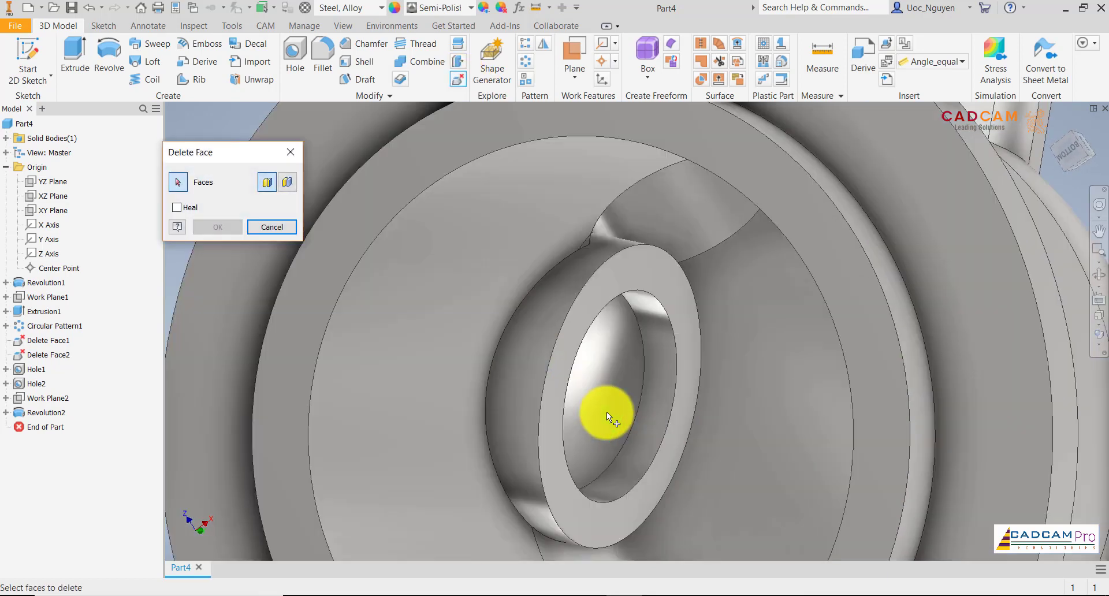
{"action": "left_click", "coordinate": [602, 248]}
{"action": "left_click", "coordinate": [633, 275]}
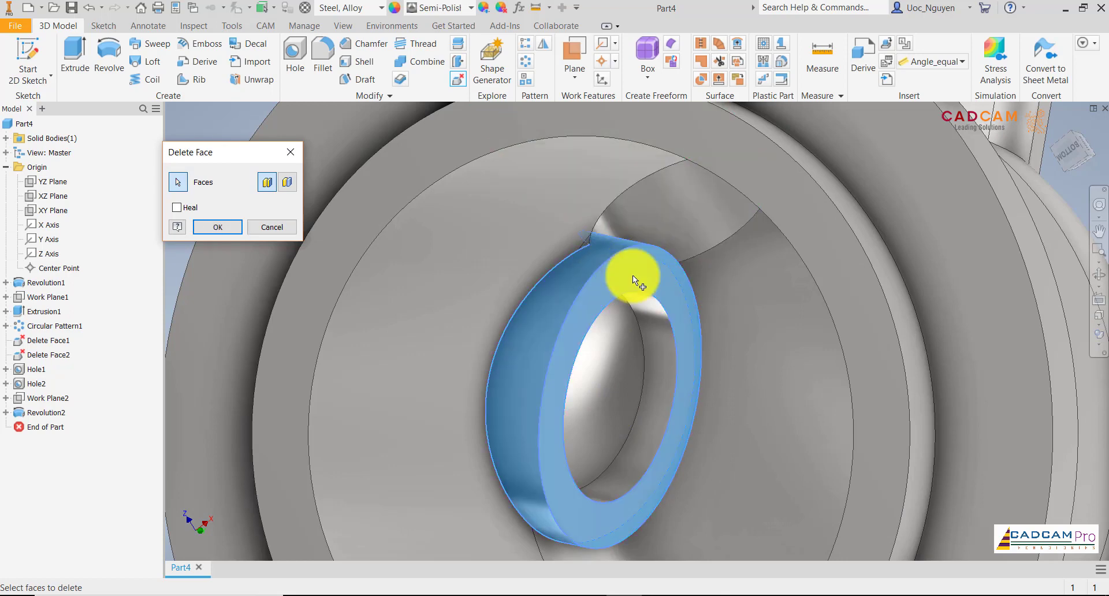
{"action": "left_click", "coordinate": [652, 318]}
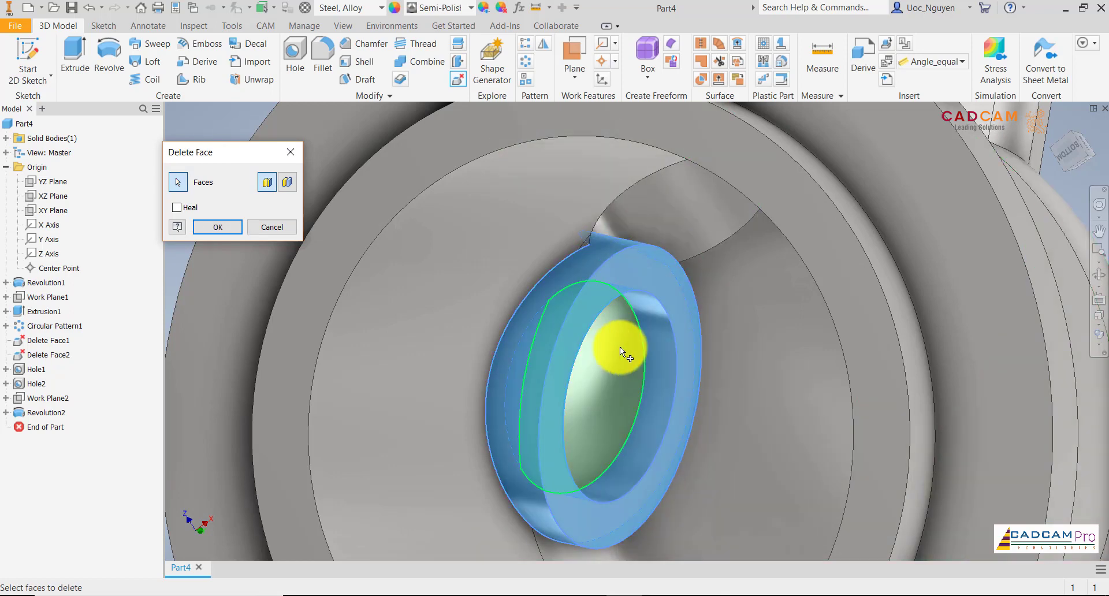
{"action": "left_click", "coordinate": [518, 365]}
{"action": "left_click", "coordinate": [177, 206]}
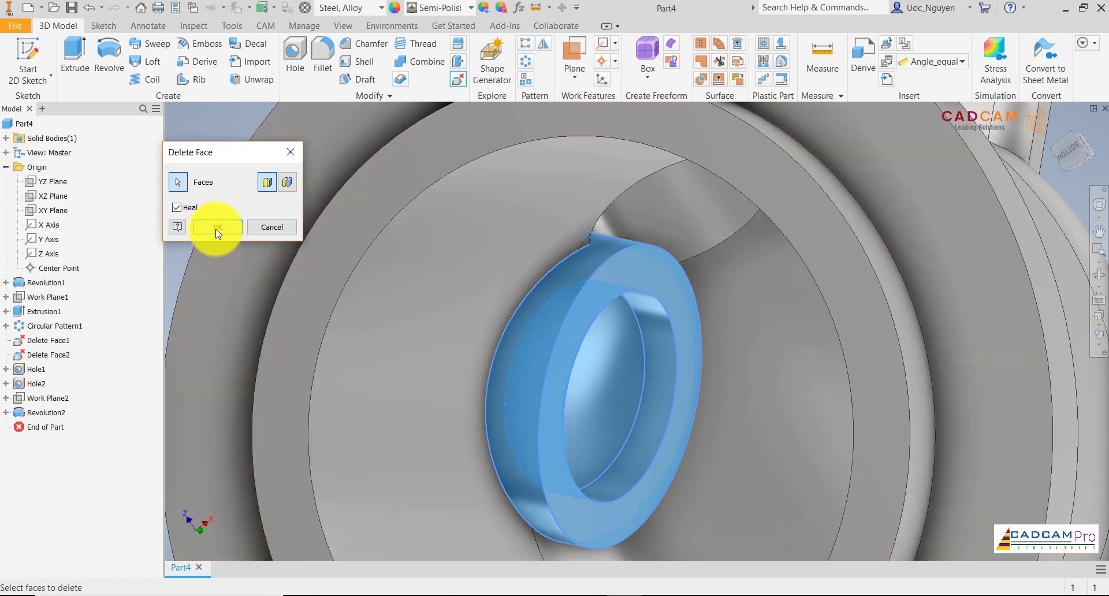
{"action": "left_click", "coordinate": [217, 229]}
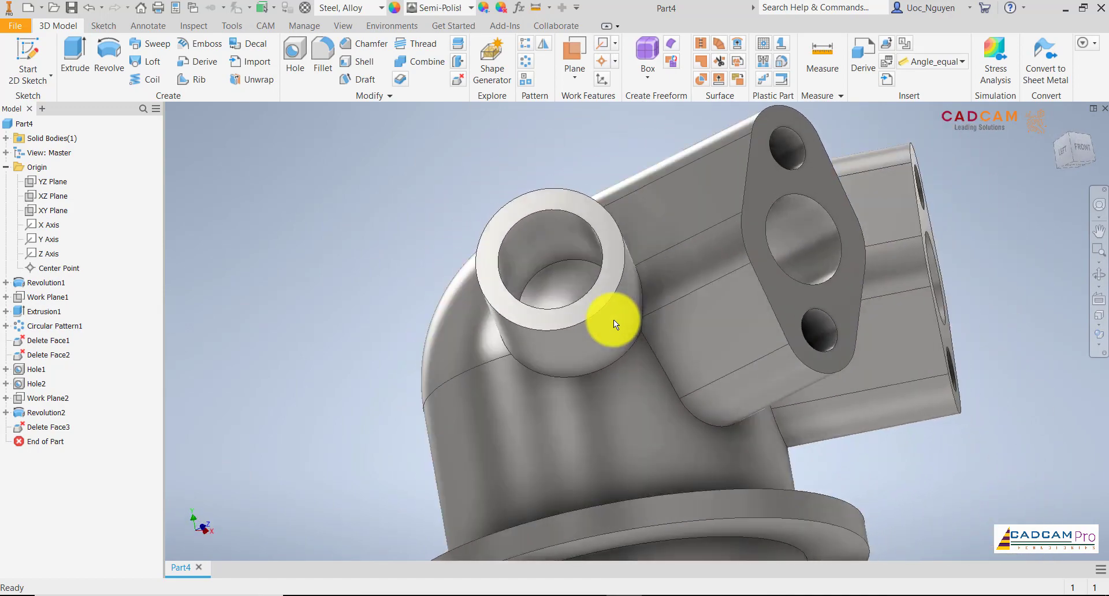
Delete the housing wall faces that block the tubular port's bore, with Heal enabled.
{"action": "left_click", "coordinate": [458, 79]}
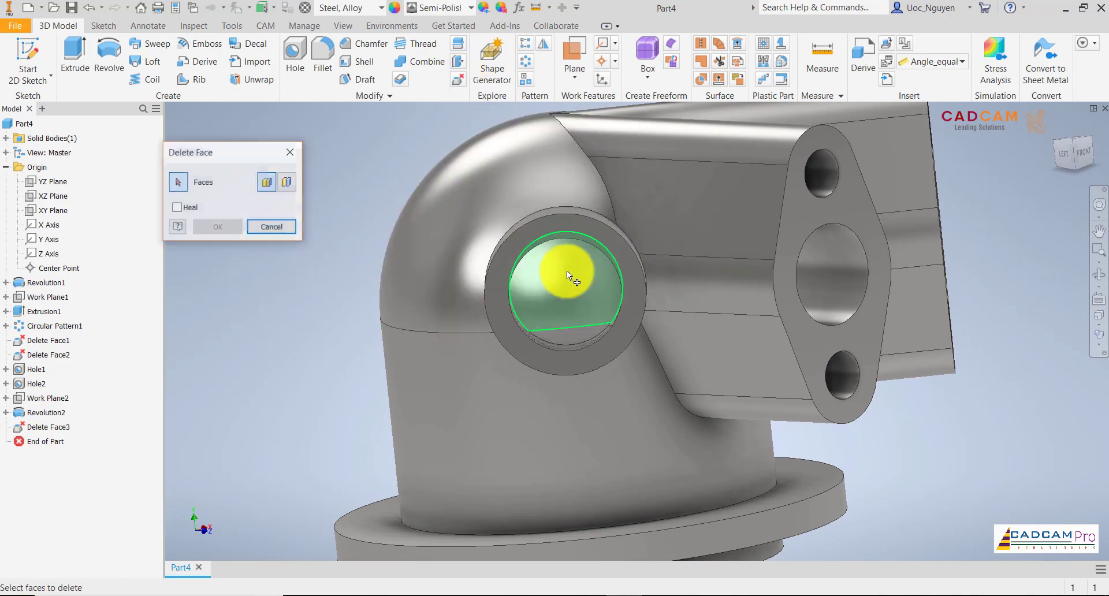
{"action": "left_click", "coordinate": [567, 275]}
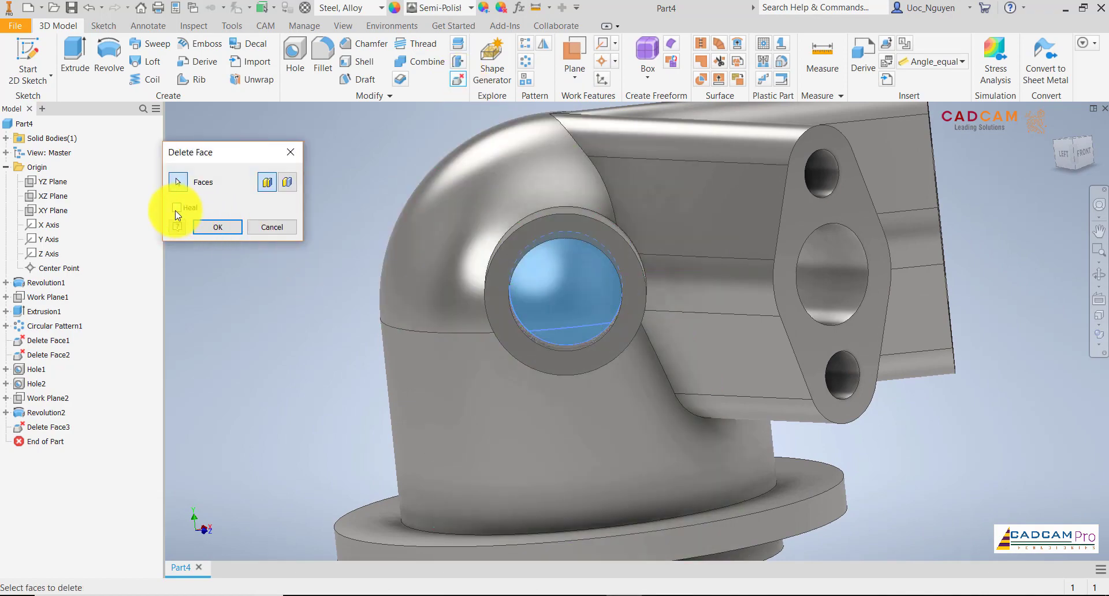
{"action": "left_click", "coordinate": [215, 230]}
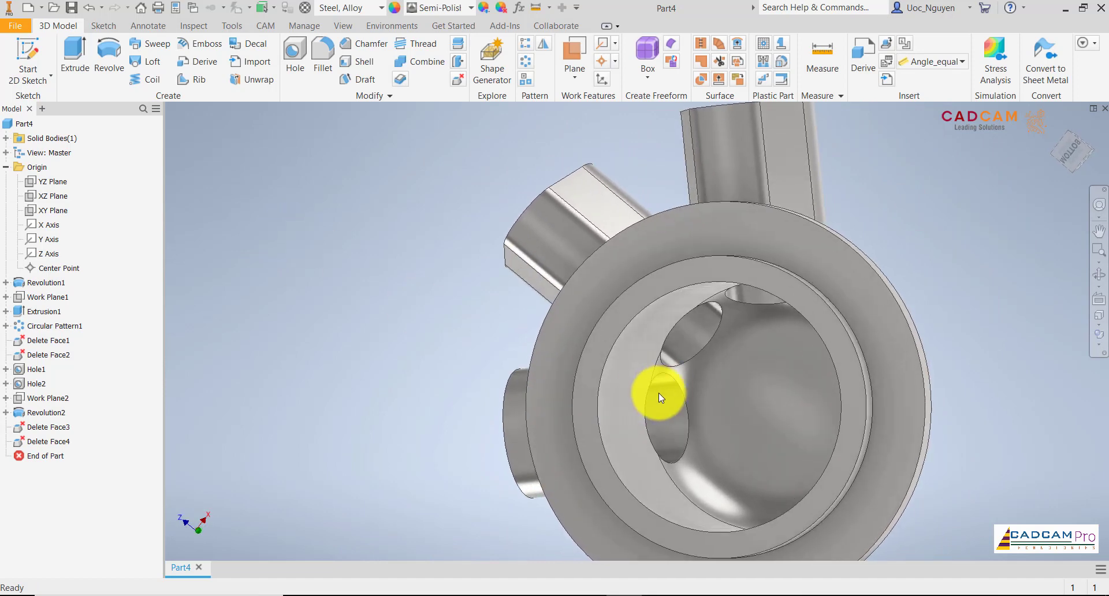
Apply a 5 mm constant-radius fillet to the edges where the three ports meet the housing and each other, following the drawing.
{"action": "middle_click_drag", "start_coordinate": [708, 357], "coordinate": [633, 297]}
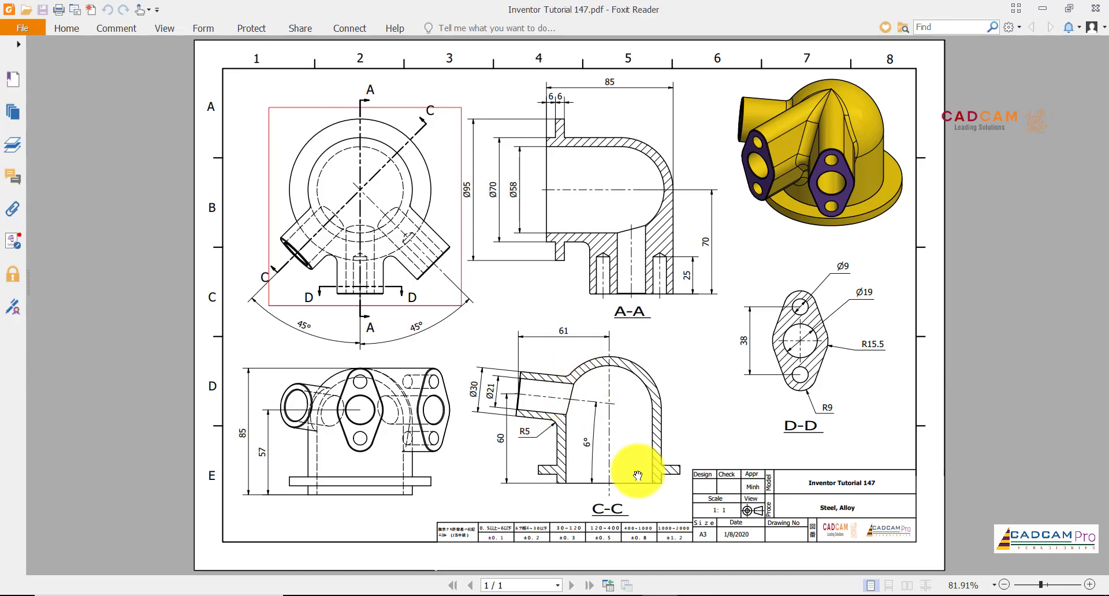
{"action": "left_click", "coordinate": [629, 595]}
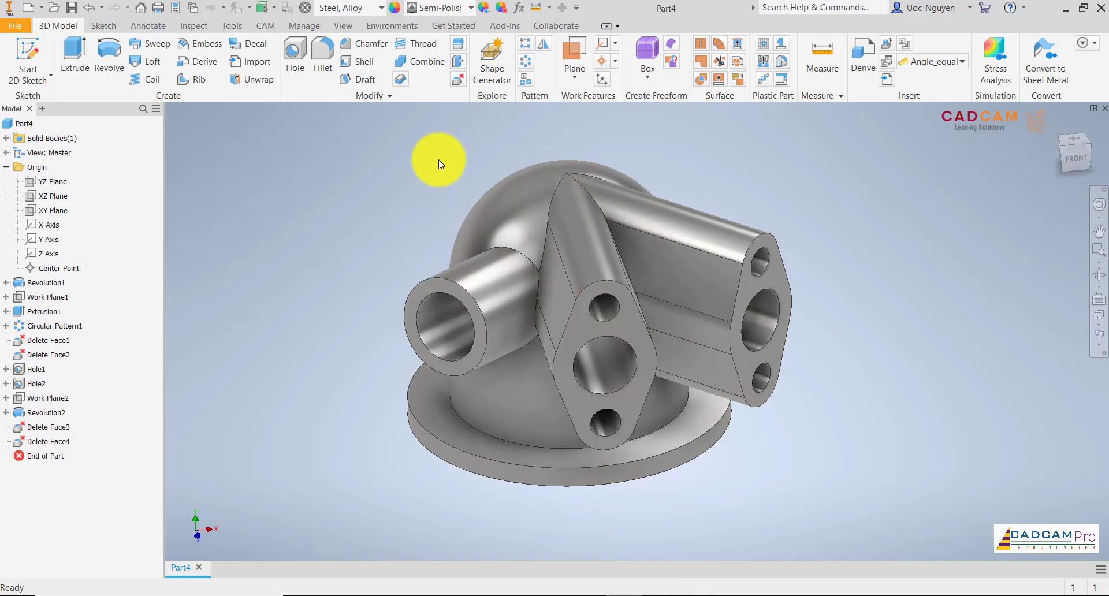
{"action": "left_click", "coordinate": [323, 54]}
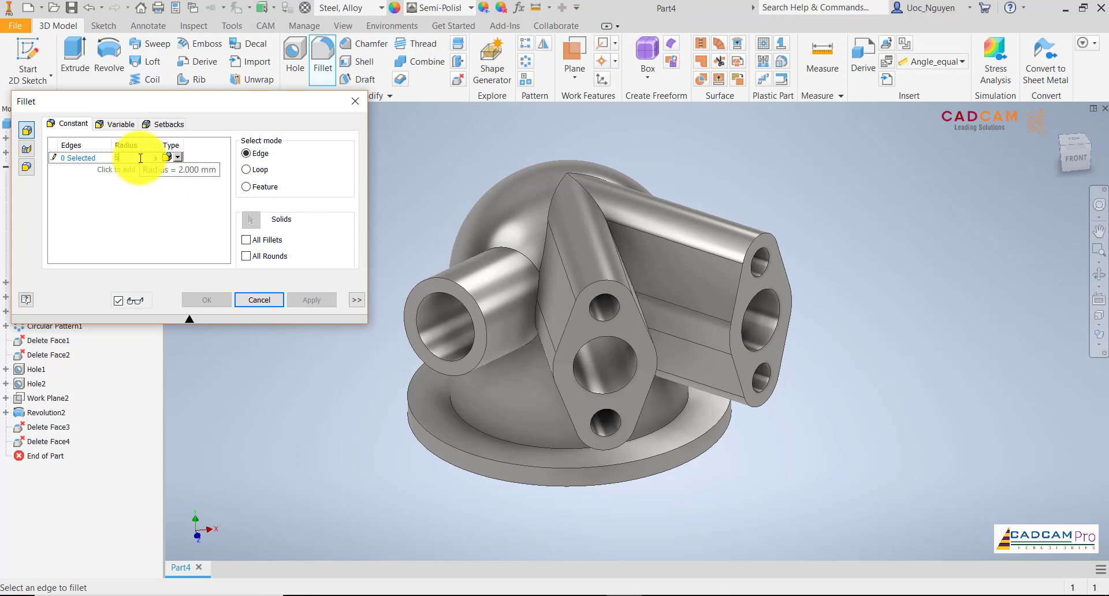
{"action": "left_click", "coordinate": [397, 182]}
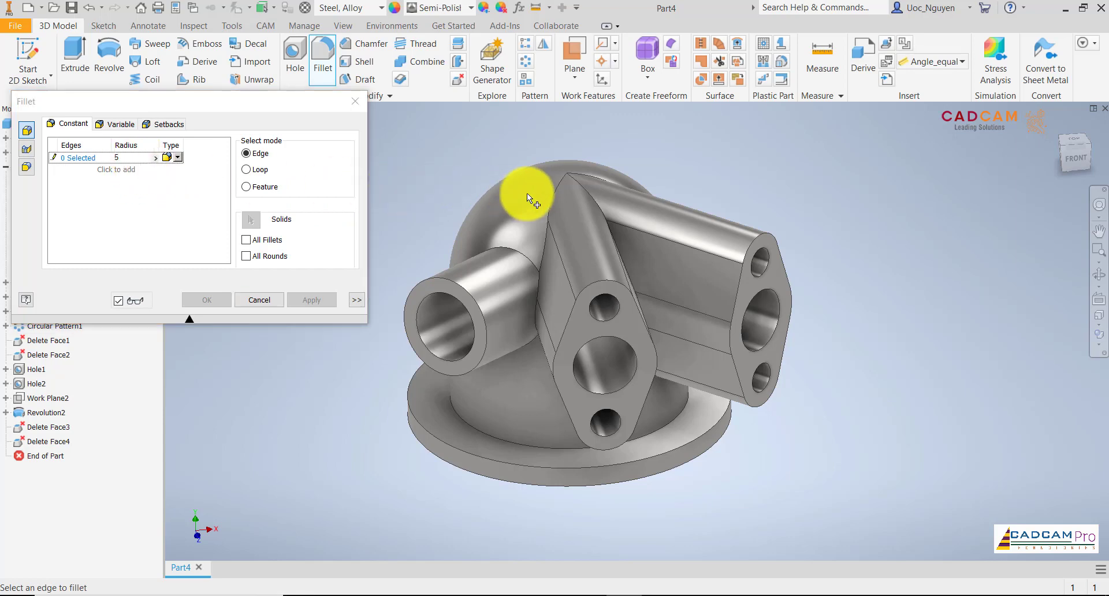
{"action": "left_click", "coordinate": [550, 196]}
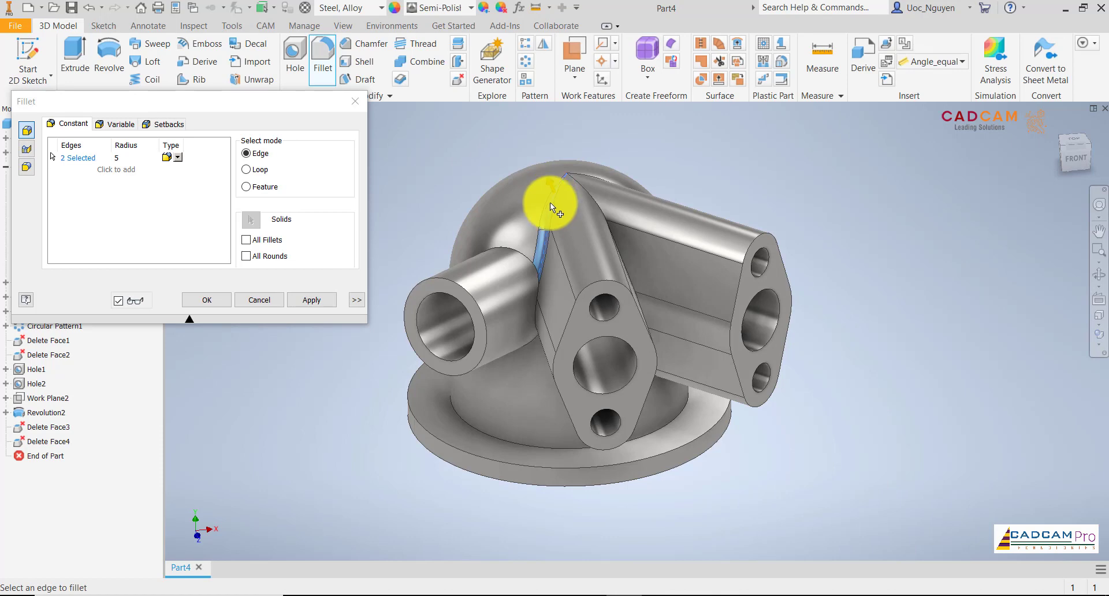
{"action": "left_click", "coordinate": [515, 251]}
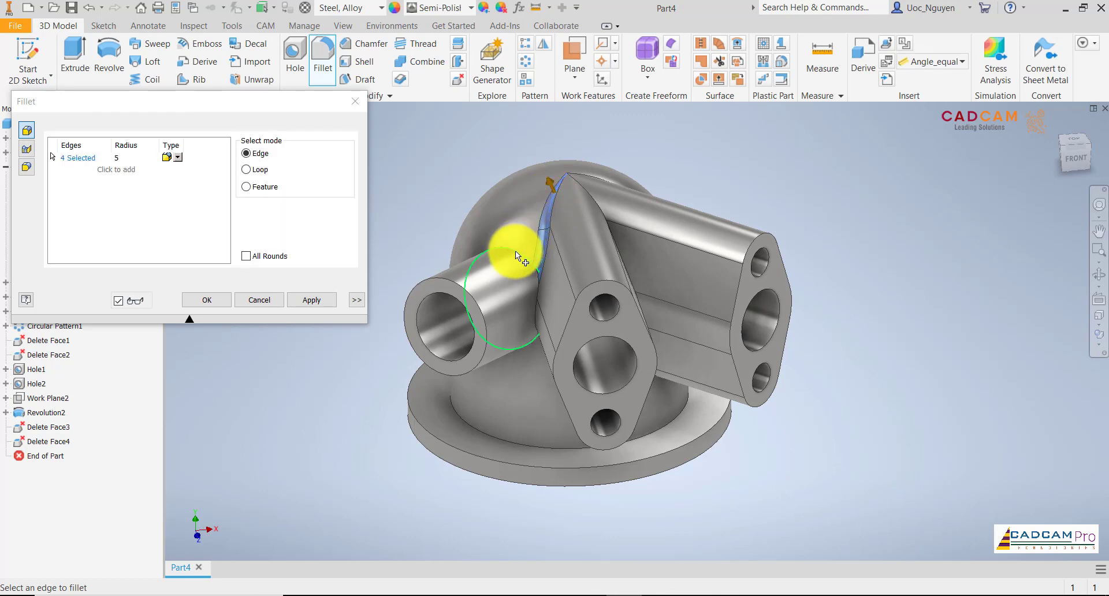
{"action": "left_click", "coordinate": [537, 291]}
{"action": "middle_click_drag", "start_coordinate": [537, 291], "coordinate": [656, 213], "text": "shift"}
{"action": "left_click", "coordinate": [556, 396]}
{"action": "left_click", "coordinate": [657, 213]}
{"action": "left_click", "coordinate": [695, 202]}
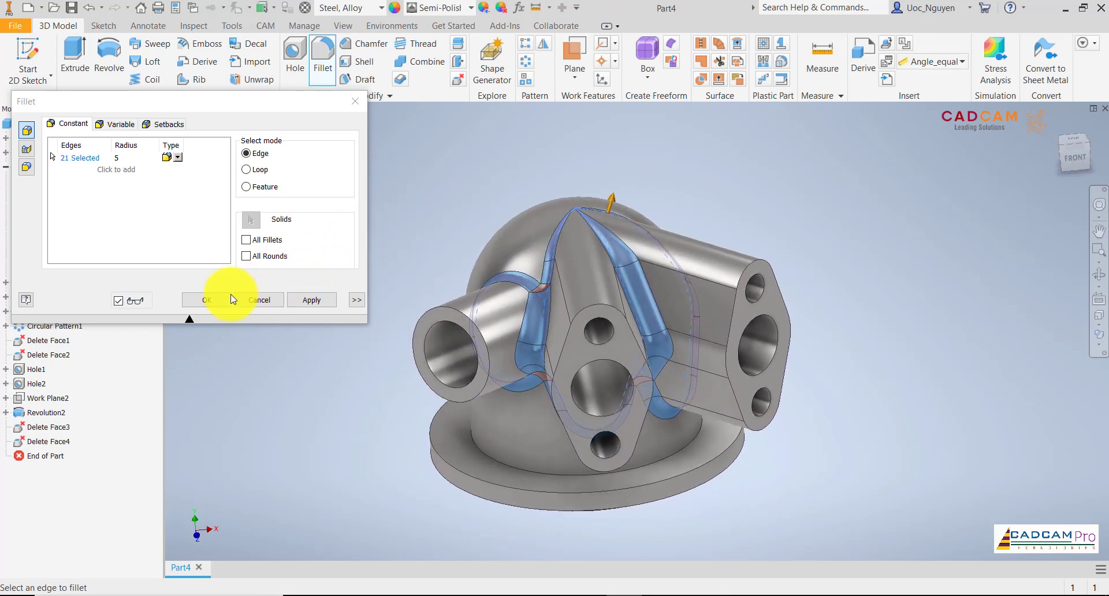
{"action": "left_click", "coordinate": [216, 299]}
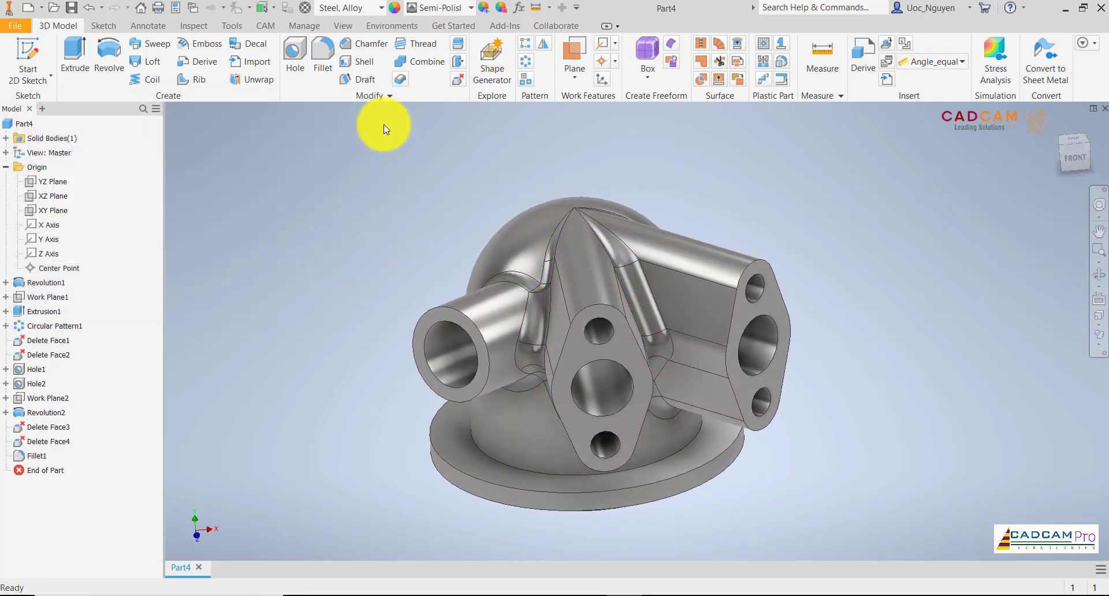
Chamfer the outer and main-bore edges on the end faces of all three ports at 0.75 mm.
{"action": "left_click", "coordinate": [360, 46]}
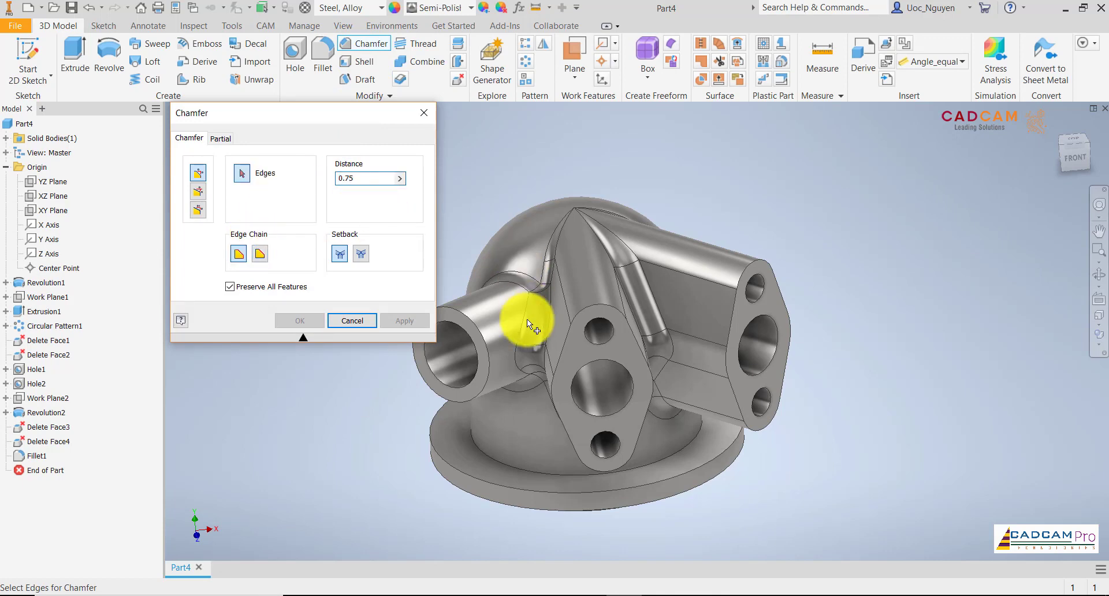
{"action": "left_click", "coordinate": [472, 335]}
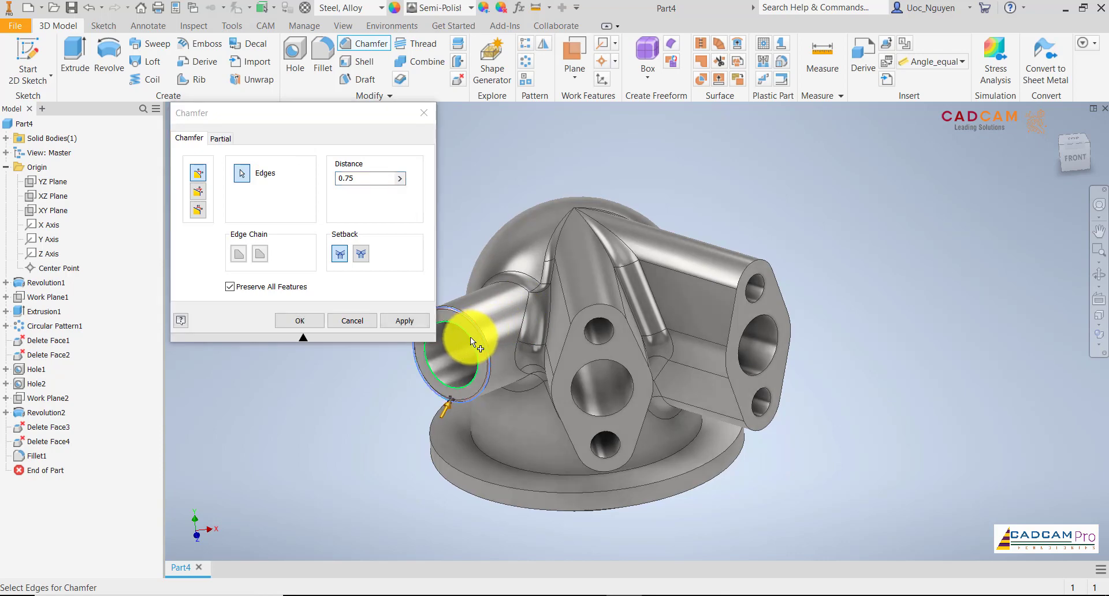
{"action": "left_click", "coordinate": [606, 359]}
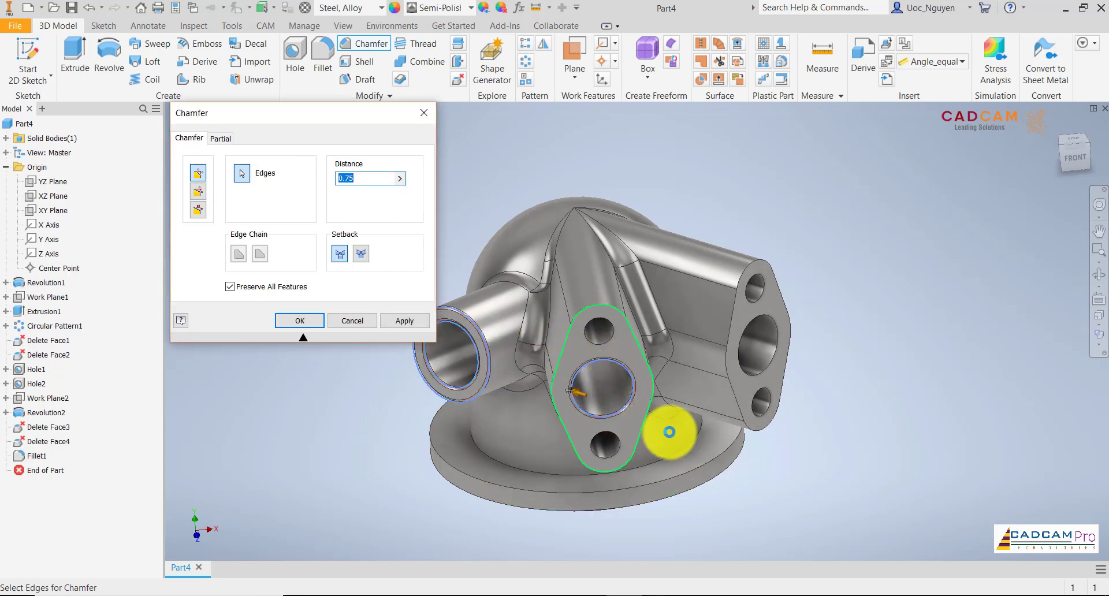
{"action": "left_click", "coordinate": [663, 430]}
{"action": "left_click", "coordinate": [772, 406]}
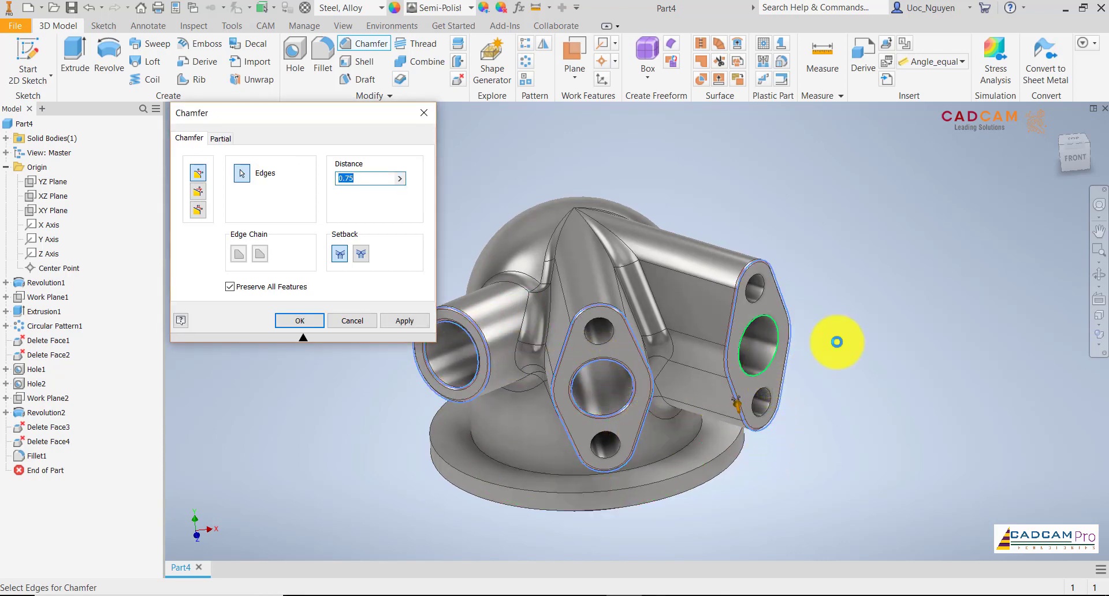
{"action": "left_click", "coordinate": [775, 343]}
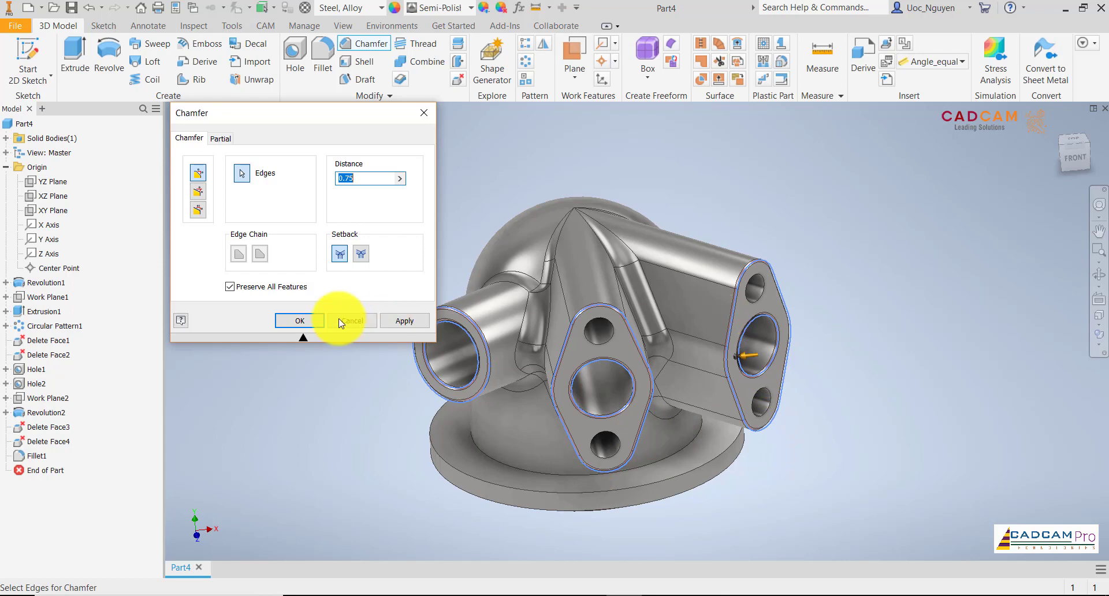
{"action": "left_click", "coordinate": [301, 321]}
Apply the Glossy - Gold appearance from the Inventor Material Library to the whole housing.
{"action": "key", "text": "F6"}
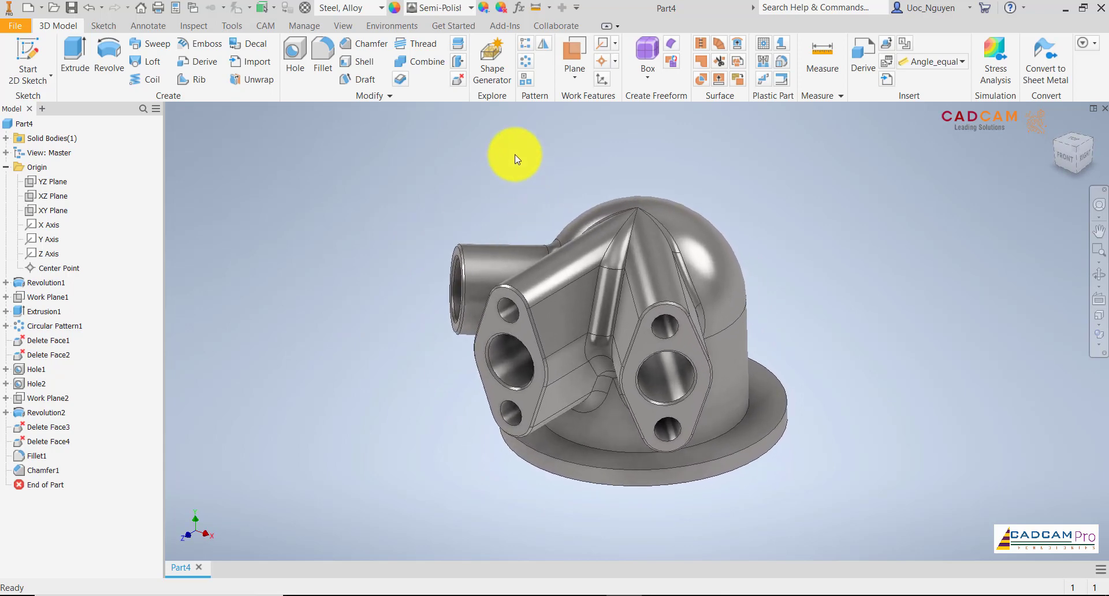
{"action": "left_click", "coordinate": [394, 8]}
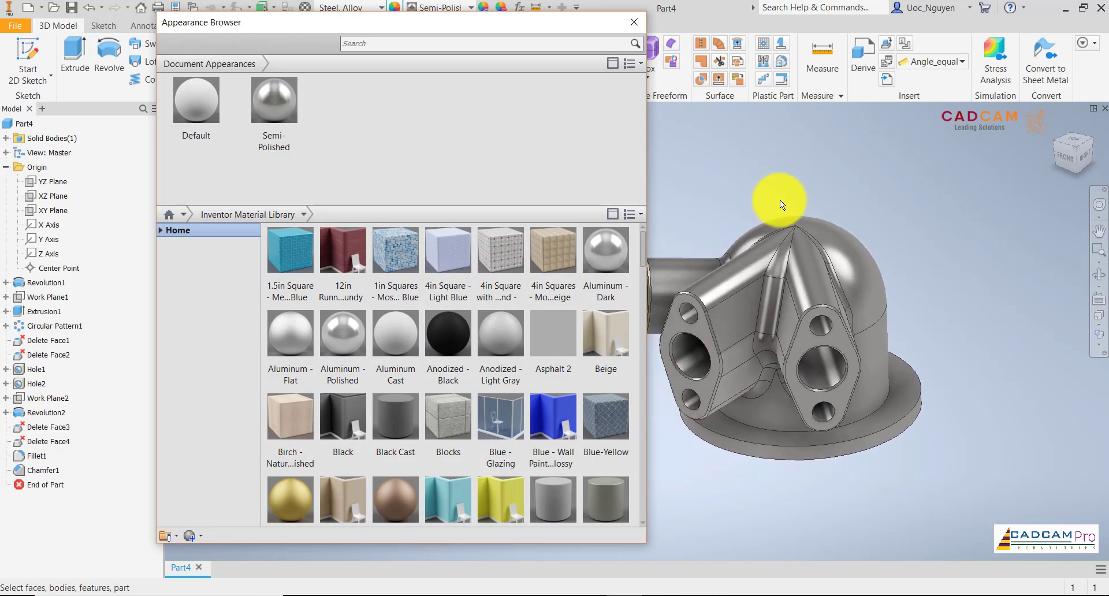
{"action": "left_click_drag", "start_coordinate": [656, 168], "coordinate": [1038, 503]}
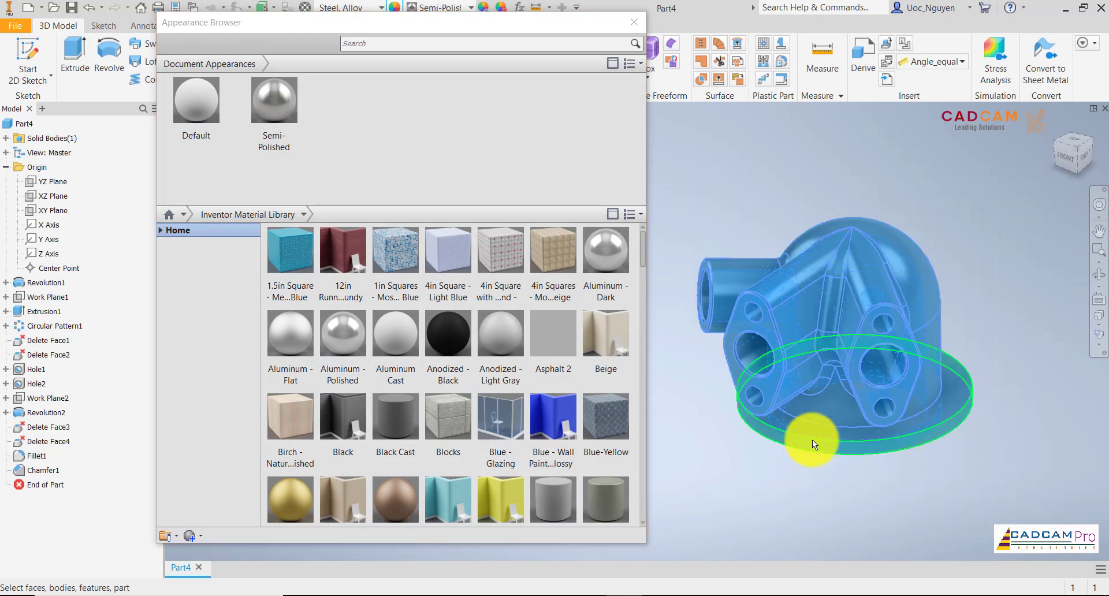
{"action": "scroll", "coordinate": [437, 381], "scroll_direction": "down", "scroll_amount": 3}
{"action": "scroll", "coordinate": [437, 381], "scroll_direction": "down", "scroll_amount": 3}
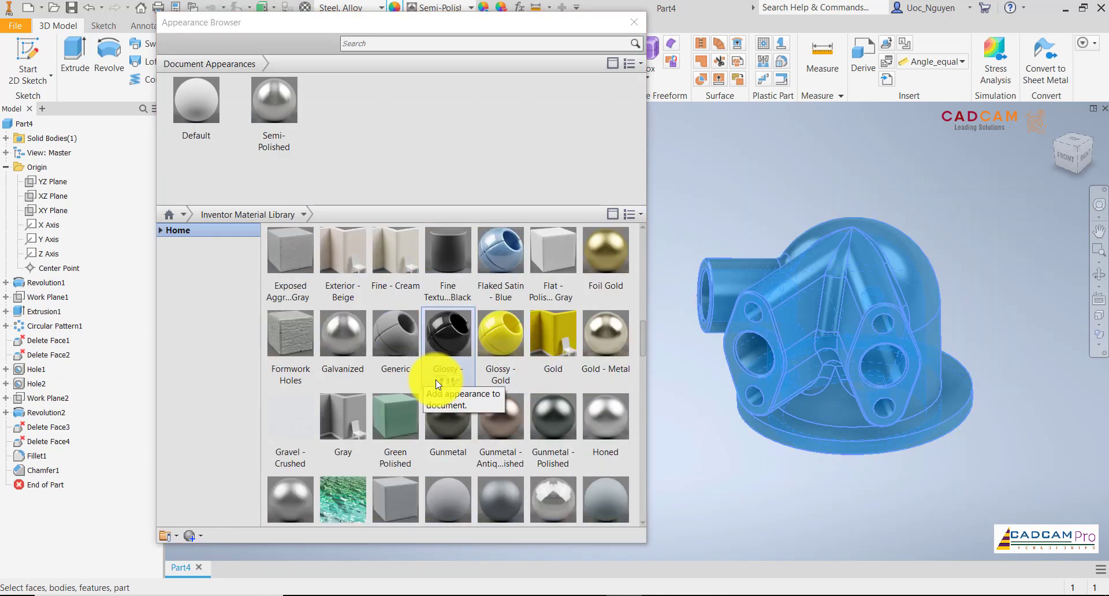
{"action": "left_click", "coordinate": [504, 351]}
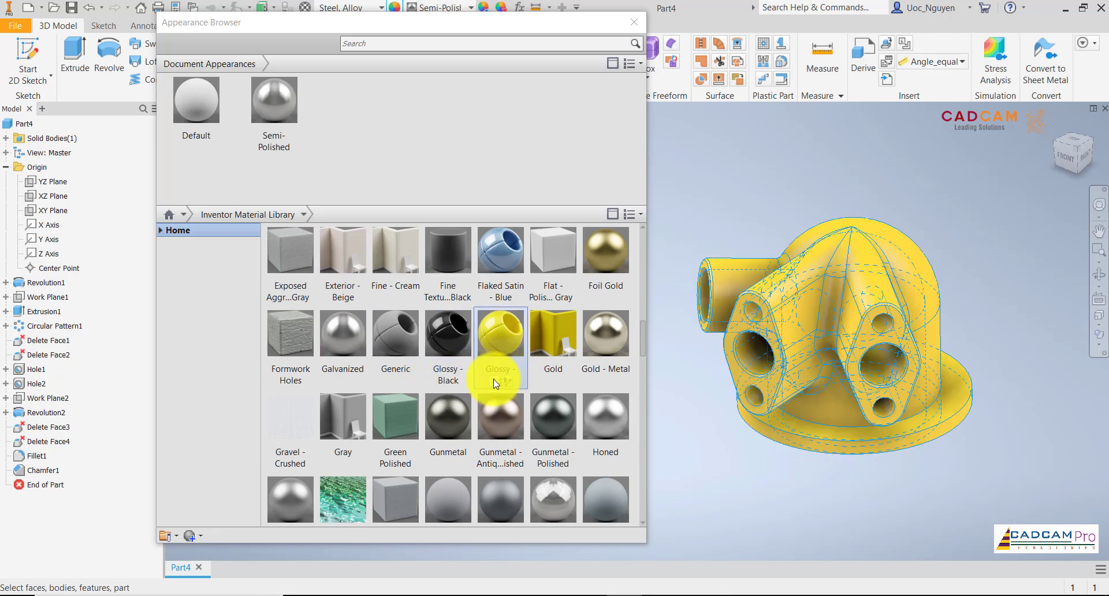
{"action": "left_click", "coordinate": [636, 26]}
Apply the Red appearance from the Inventor Material Library to the flat end faces of all three ports.
{"action": "scroll", "coordinate": [622, 200], "scroll_direction": "up", "scroll_amount": 3}
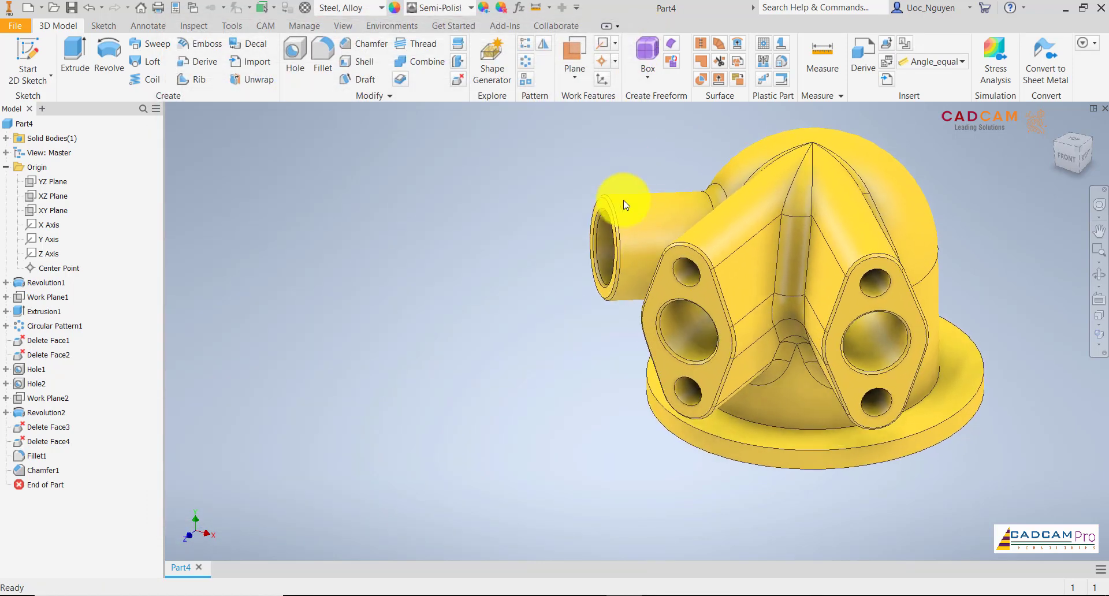
{"action": "scroll", "coordinate": [622, 200], "scroll_direction": "up", "scroll_amount": 1}
{"action": "left_click", "coordinate": [863, 304]}
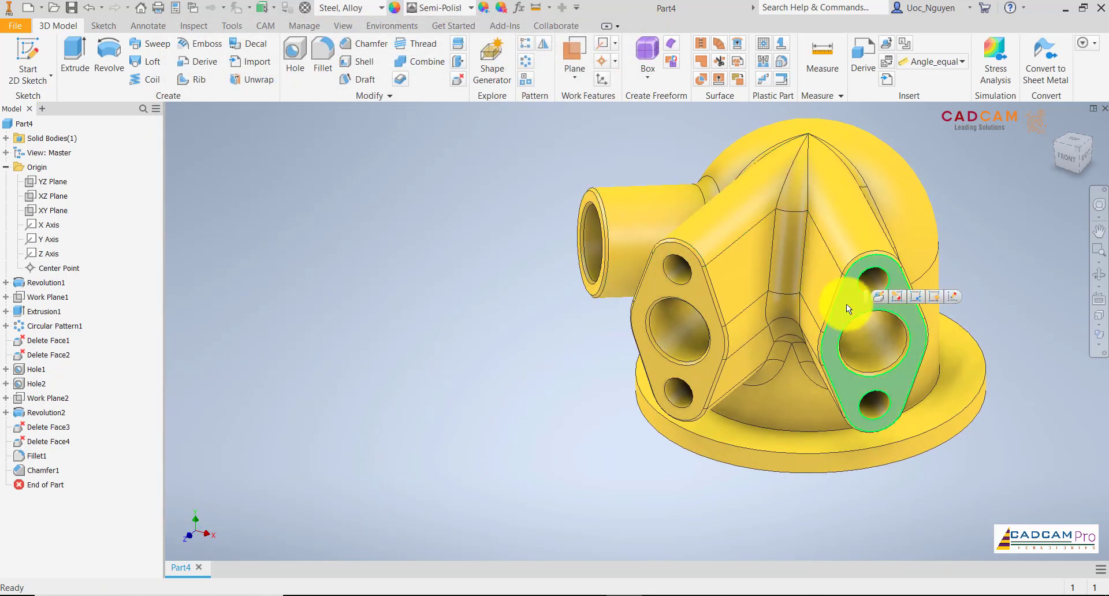
{"action": "left_click", "coordinate": [657, 282], "text": "ctrl"}
{"action": "scroll", "coordinate": [586, 195], "scroll_direction": "up", "scroll_amount": 2}
{"action": "left_click", "coordinate": [588, 191], "text": "ctrl"}
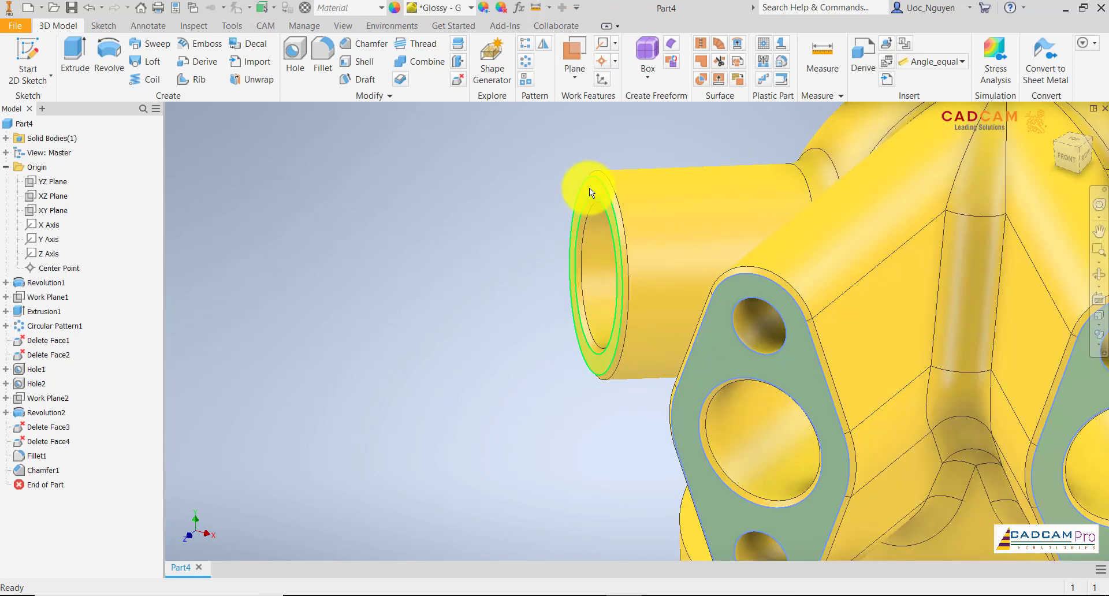
{"action": "scroll", "coordinate": [549, 213], "scroll_direction": "down", "scroll_amount": 3}
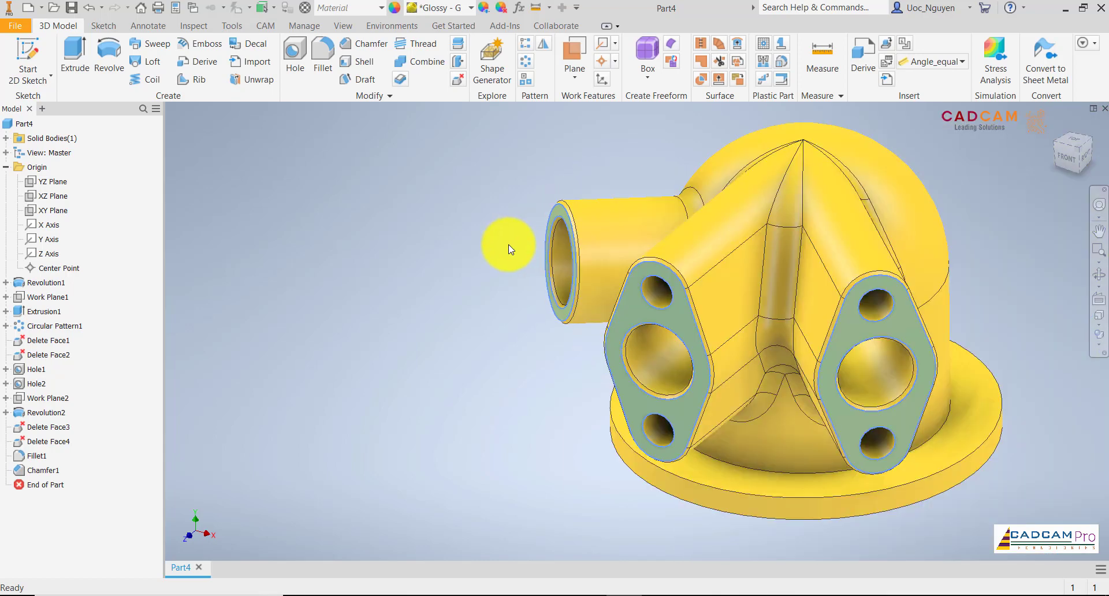
{"action": "left_click", "coordinate": [397, 8]}
{"action": "scroll", "coordinate": [687, 177], "scroll_direction": "down", "scroll_amount": 2}
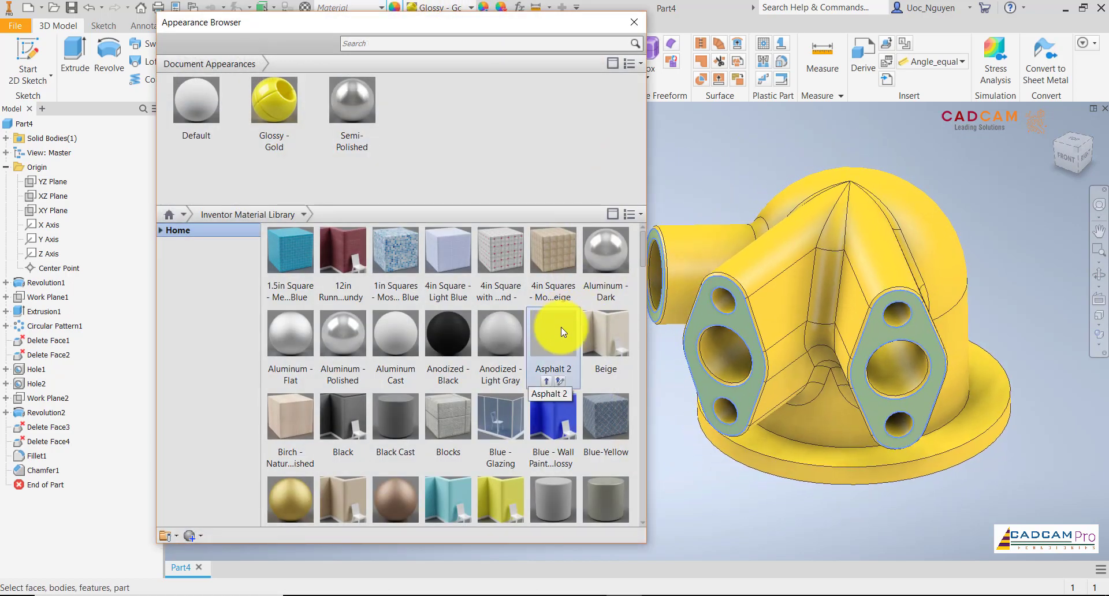
{"action": "left_click", "coordinate": [552, 427]}
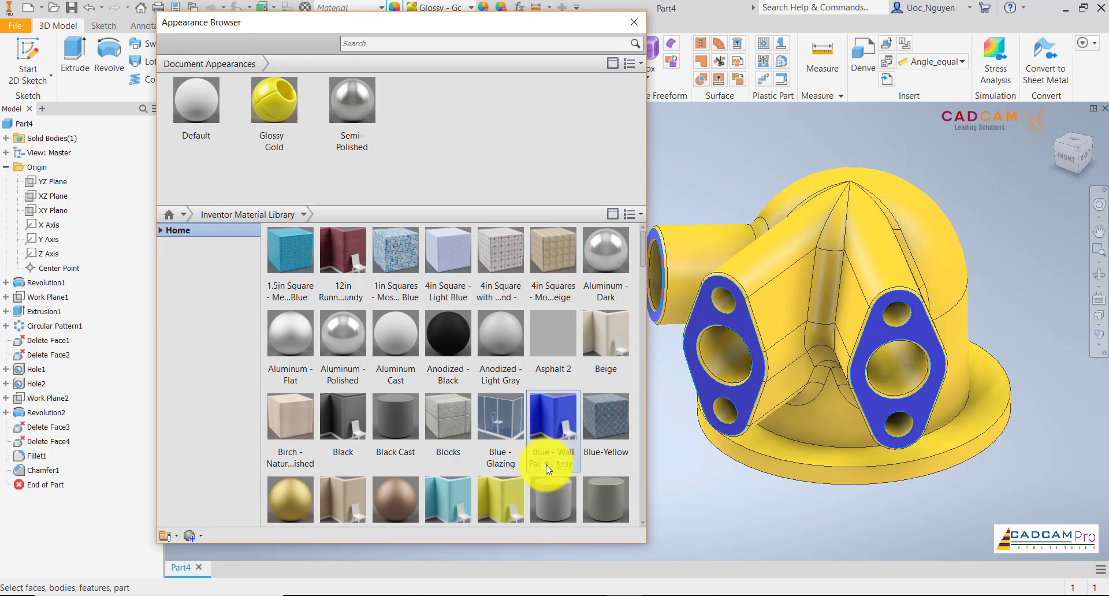
{"action": "left_click", "coordinate": [426, 341]}
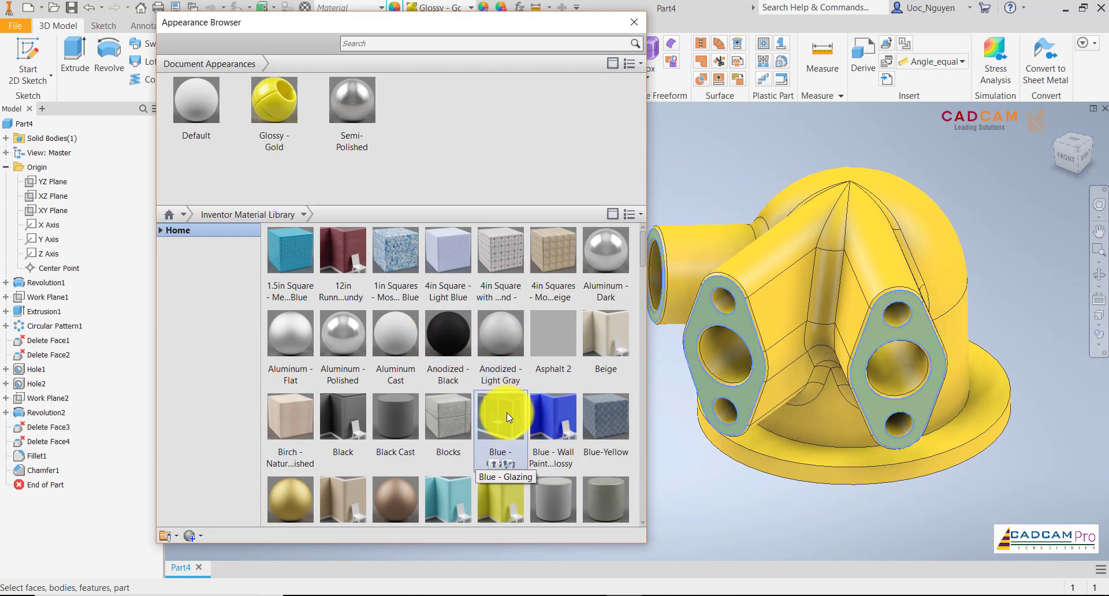
{"action": "scroll", "coordinate": [507, 413], "scroll_direction": "down", "scroll_amount": 5}
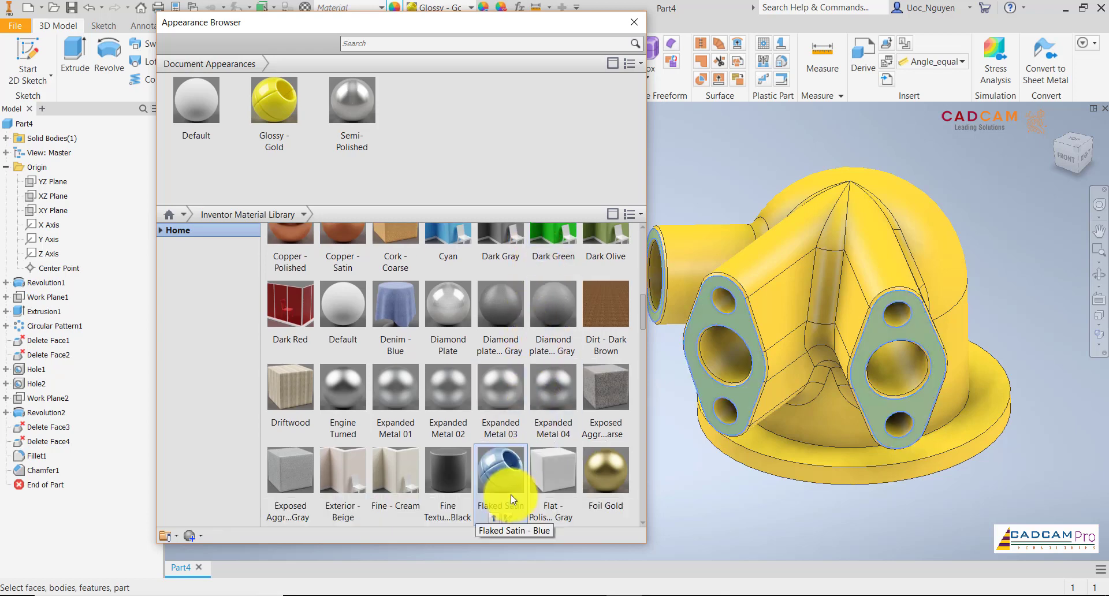
{"action": "scroll", "coordinate": [511, 495], "scroll_direction": "down", "scroll_amount": 1}
{"action": "scroll", "coordinate": [511, 493], "scroll_direction": "down", "scroll_amount": 10}
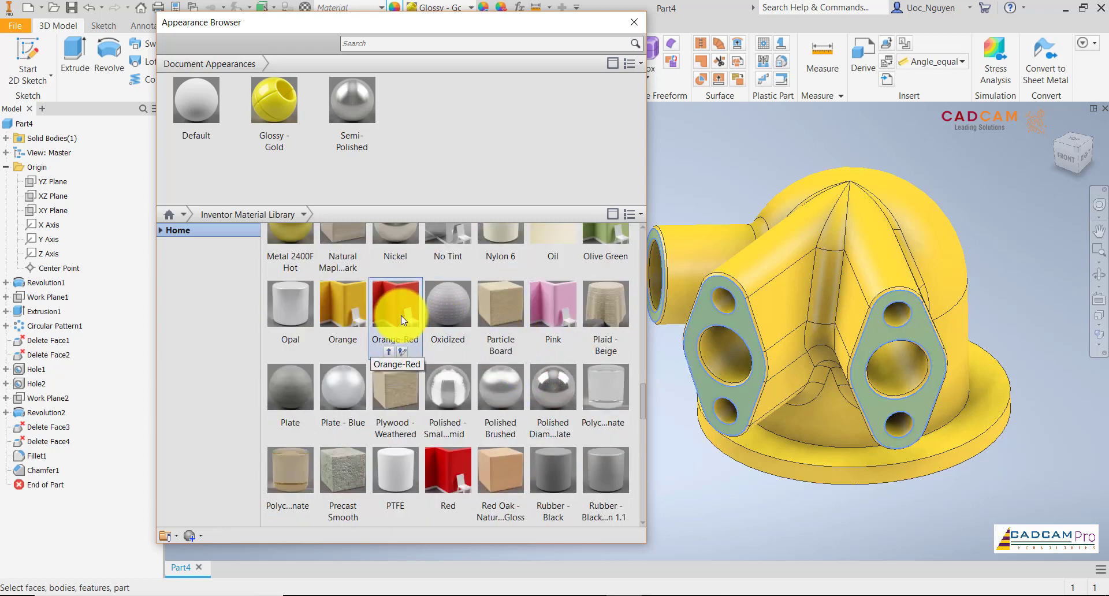
{"action": "mouse_move", "coordinate": [434, 470]}
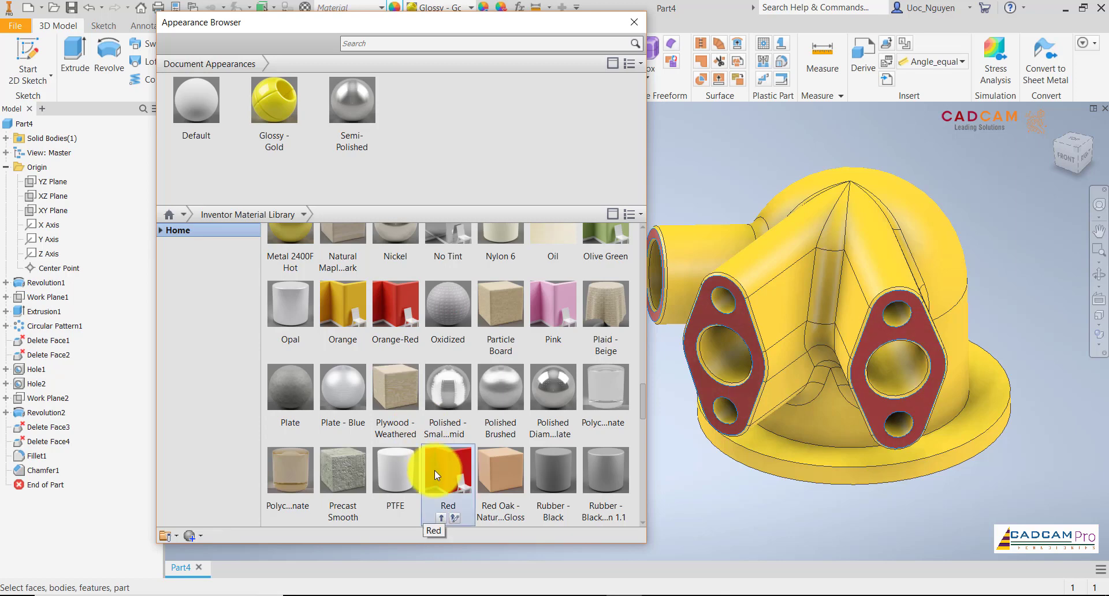
{"action": "left_click", "coordinate": [442, 521]}
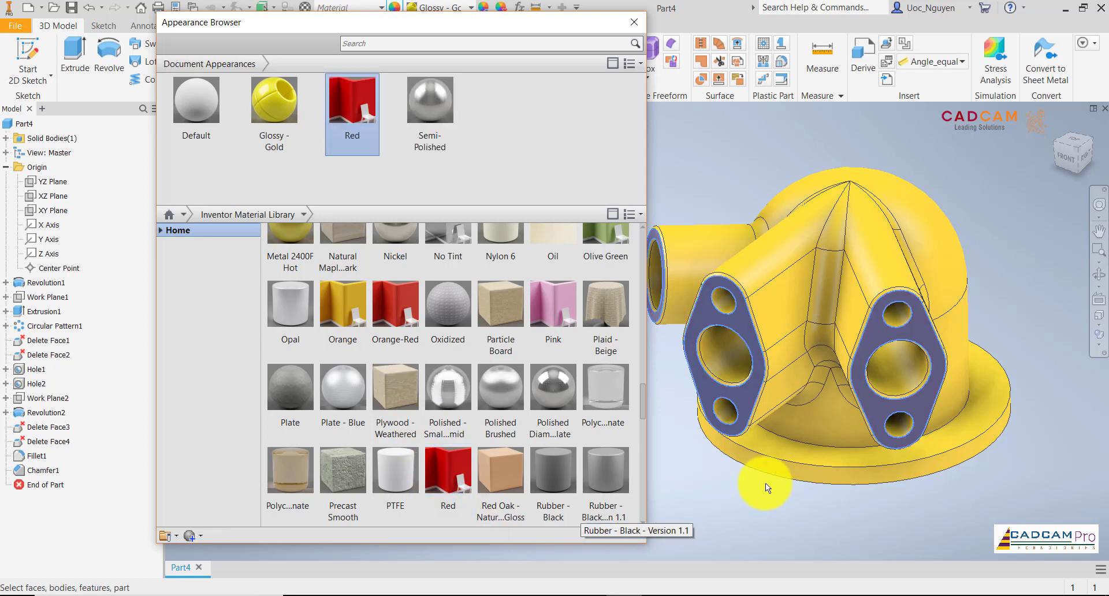
{"action": "left_click", "coordinate": [754, 518]}
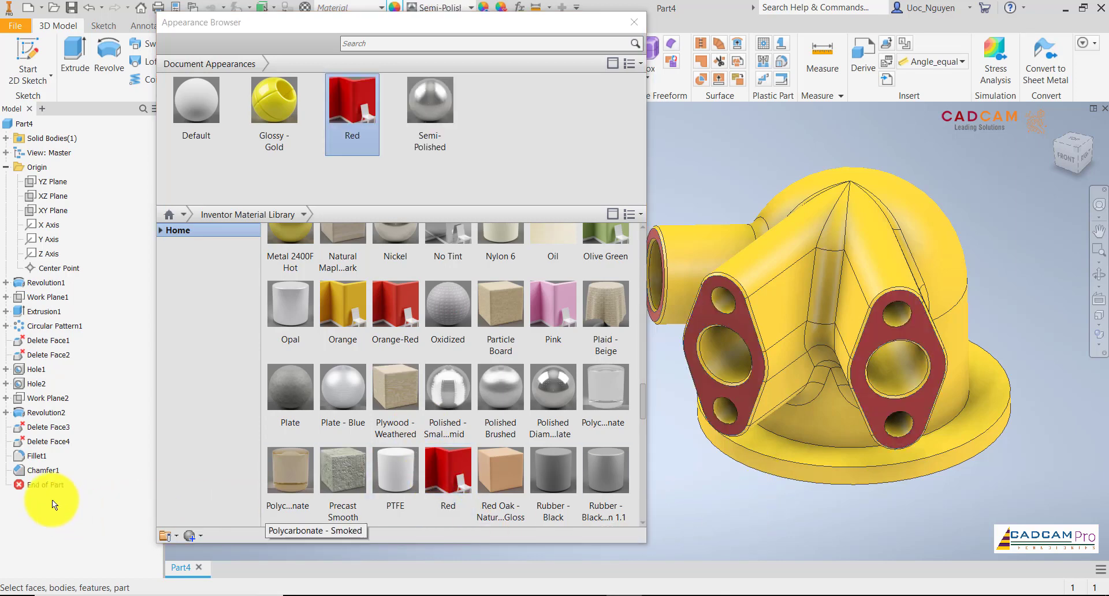
Try to apply the Red appearance to the Fillet1 and Chamfer1 features together.
{"action": "left_click", "coordinate": [35, 456]}
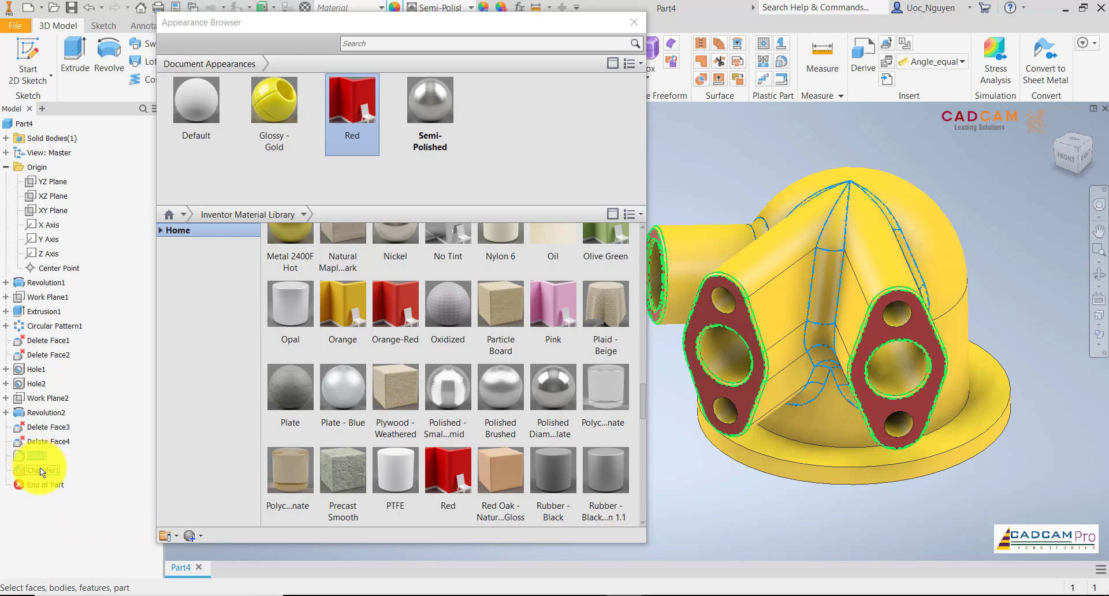
{"action": "left_click", "coordinate": [40, 468], "text": "ctrl"}
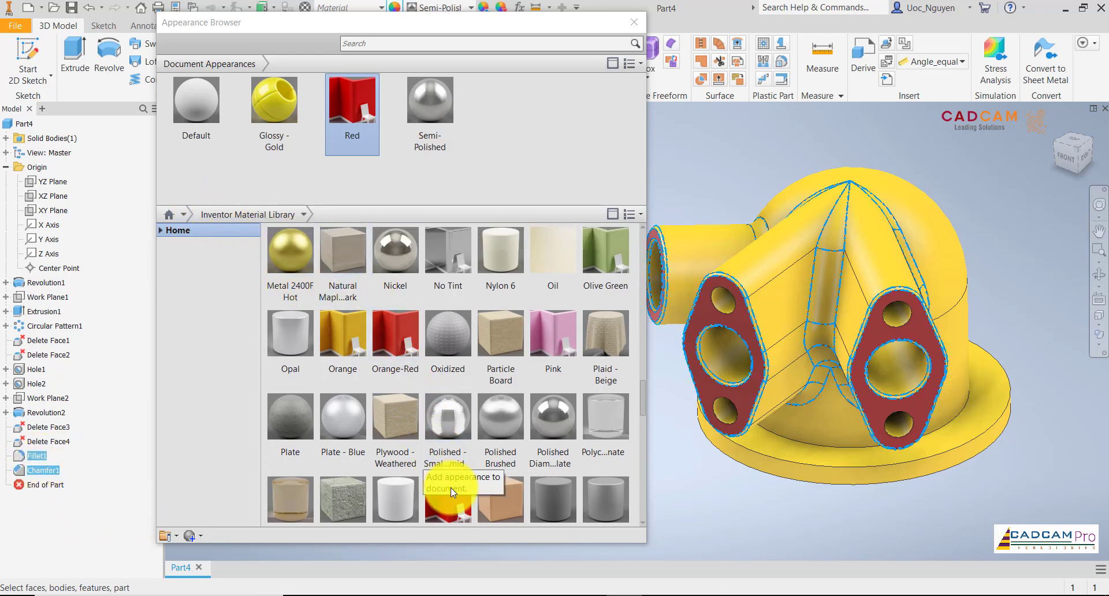
{"action": "left_click", "coordinate": [448, 516]}
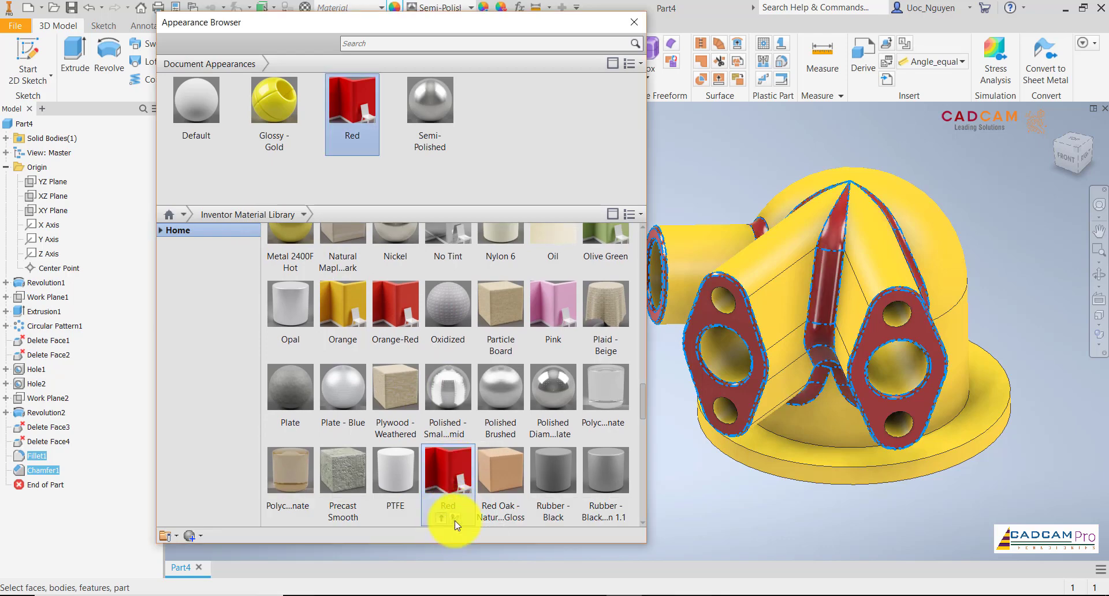
{"action": "left_click", "coordinate": [819, 522]}
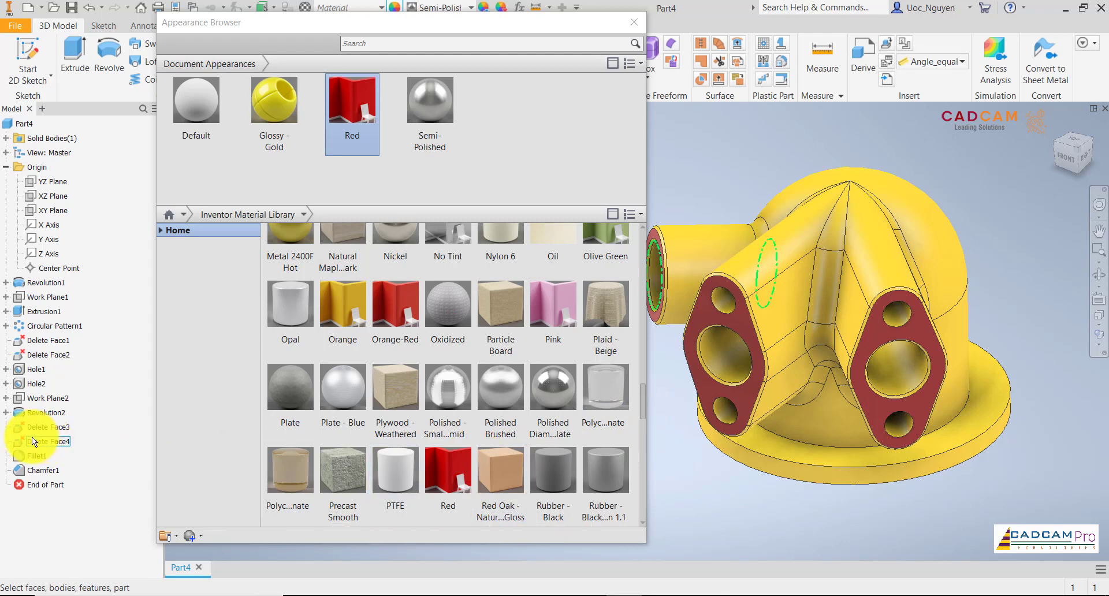
Try to apply the Red document appearance to the port-end chamfers alone.
{"action": "left_click", "coordinate": [42, 470]}
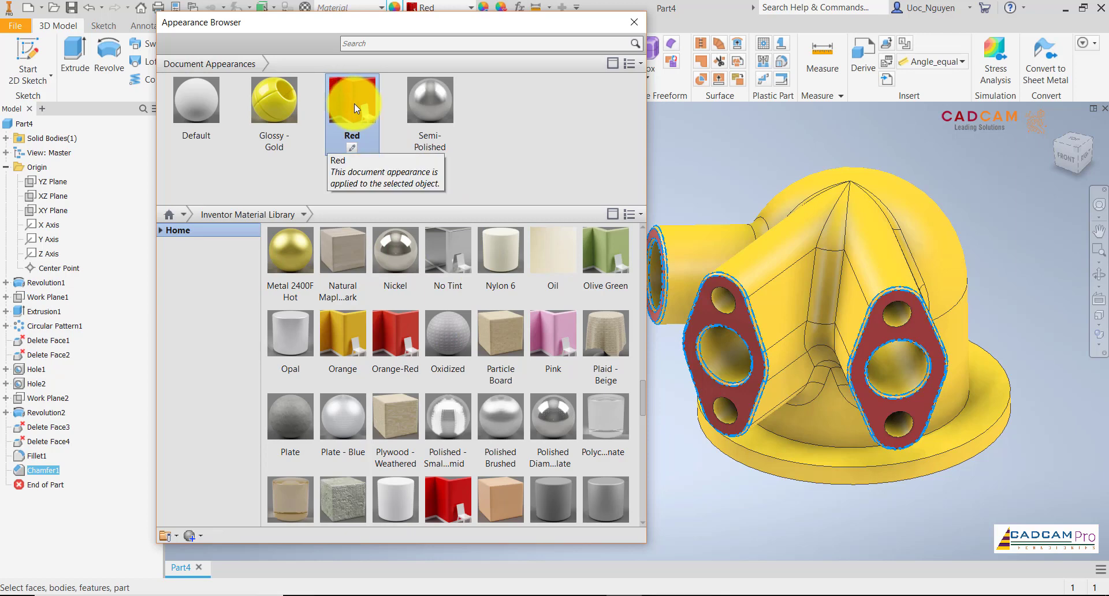
{"action": "scroll", "coordinate": [462, 473], "scroll_direction": "down", "scroll_amount": 1}
{"action": "mouse_move", "coordinate": [442, 517]}
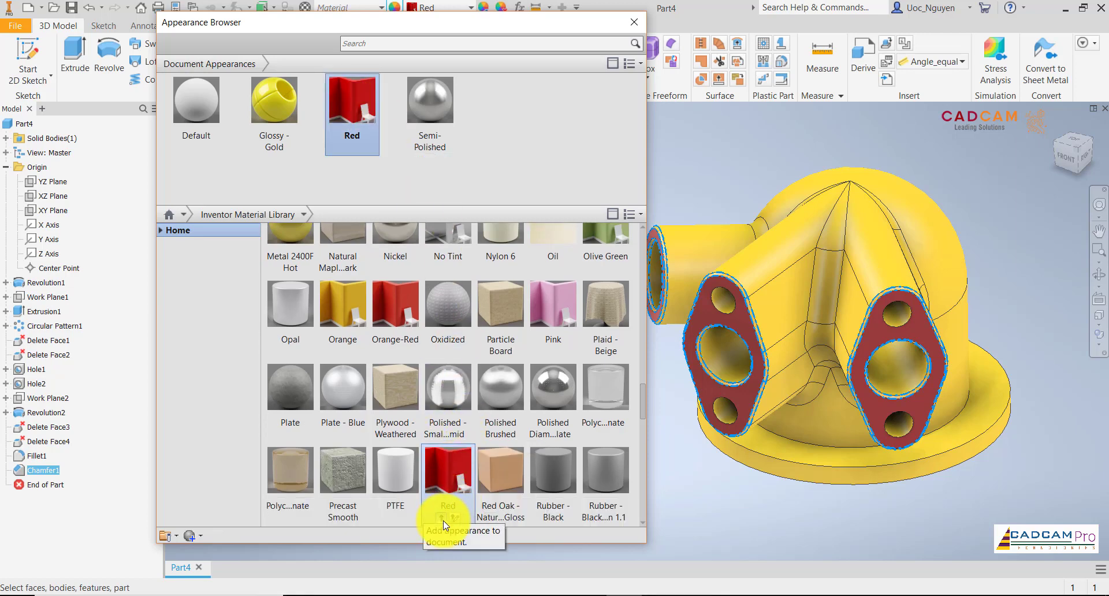
{"action": "left_click_drag", "start_coordinate": [352, 104], "coordinate": [740, 343]}
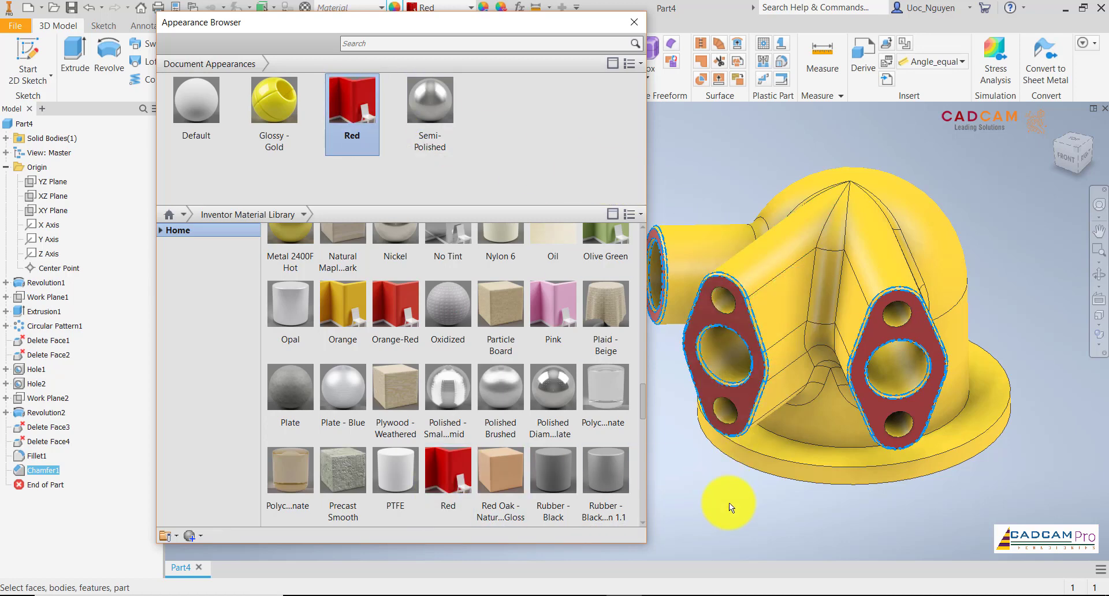
{"action": "scroll", "coordinate": [726, 316], "scroll_direction": "up", "scroll_amount": 5}
{"action": "scroll", "coordinate": [726, 344], "scroll_direction": "down", "scroll_amount": 5}
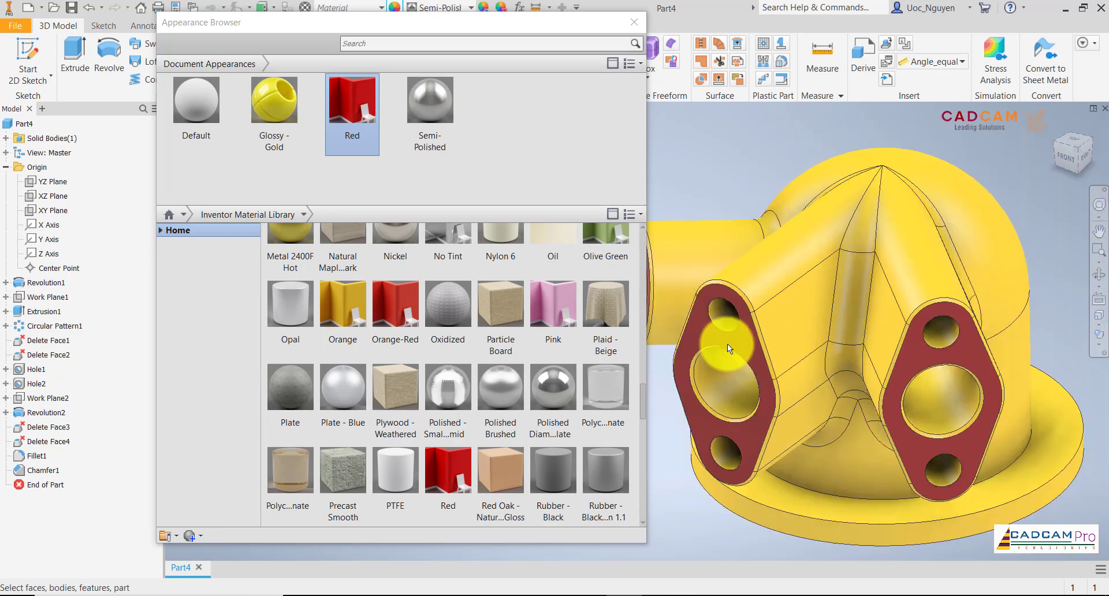
Assign the Gunmetal - Polished library appearance to the Chamfer1 feature and close the Appearance Browser.
{"action": "left_click", "coordinate": [44, 469]}
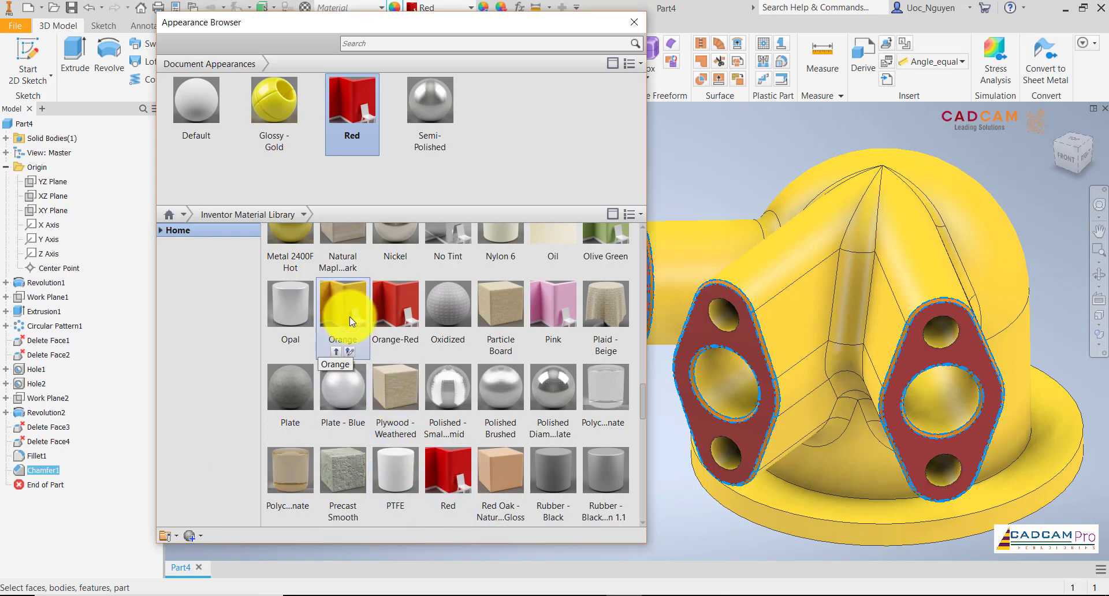
{"action": "scroll", "coordinate": [537, 320], "scroll_direction": "up", "scroll_amount": 5}
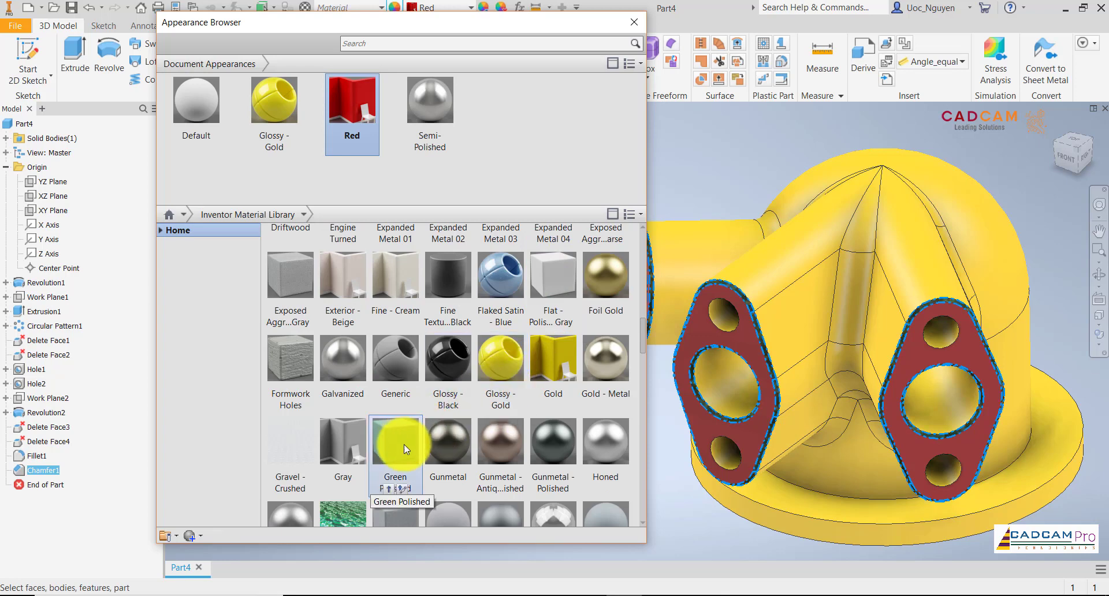
{"action": "scroll", "coordinate": [404, 444], "scroll_direction": "down", "scroll_amount": 1}
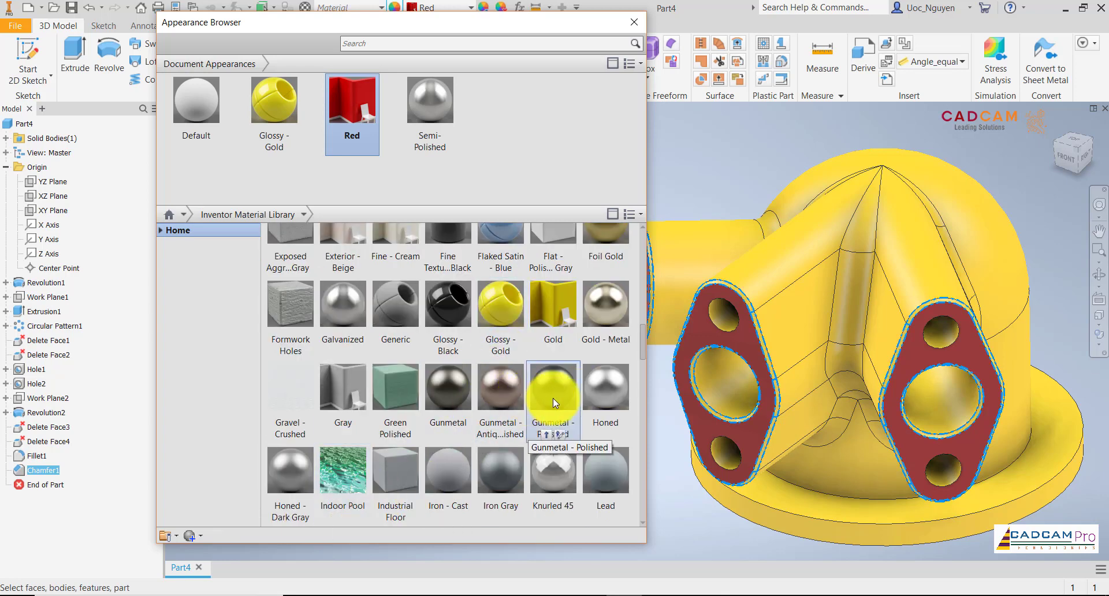
{"action": "left_click", "coordinate": [546, 434]}
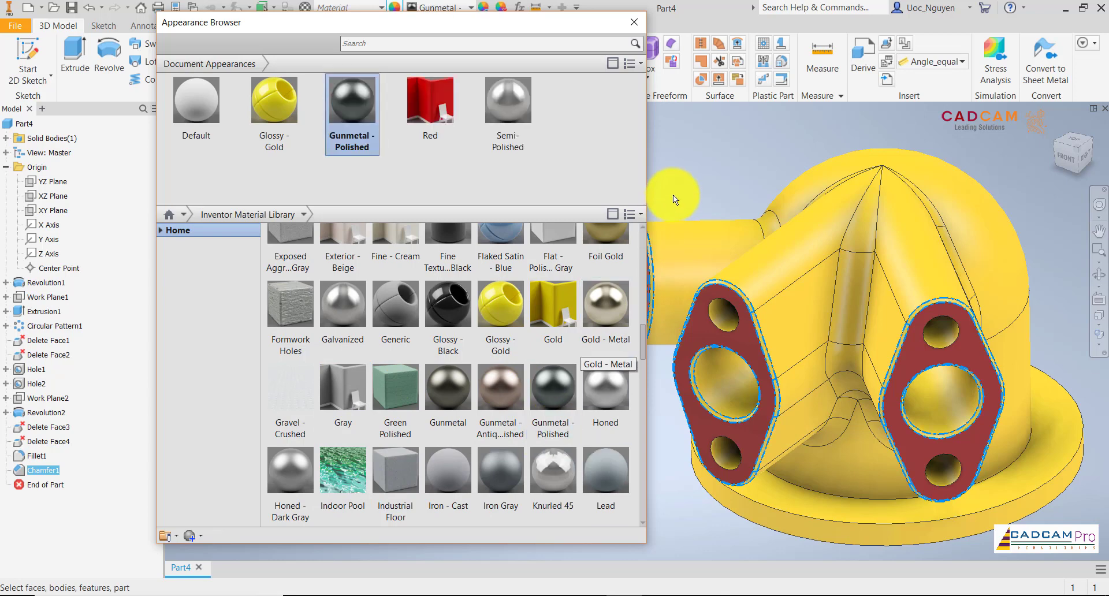
{"action": "left_click", "coordinate": [676, 167]}
{"action": "left_click", "coordinate": [639, 26]}
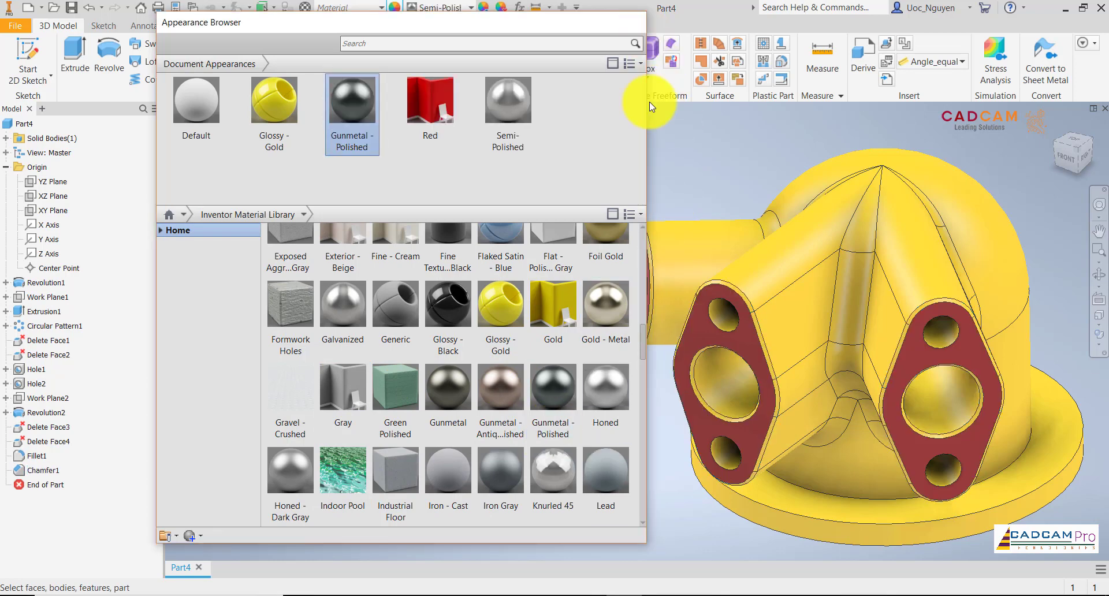
{"action": "middle_click_drag", "start_coordinate": [523, 324], "coordinate": [496, 322]}
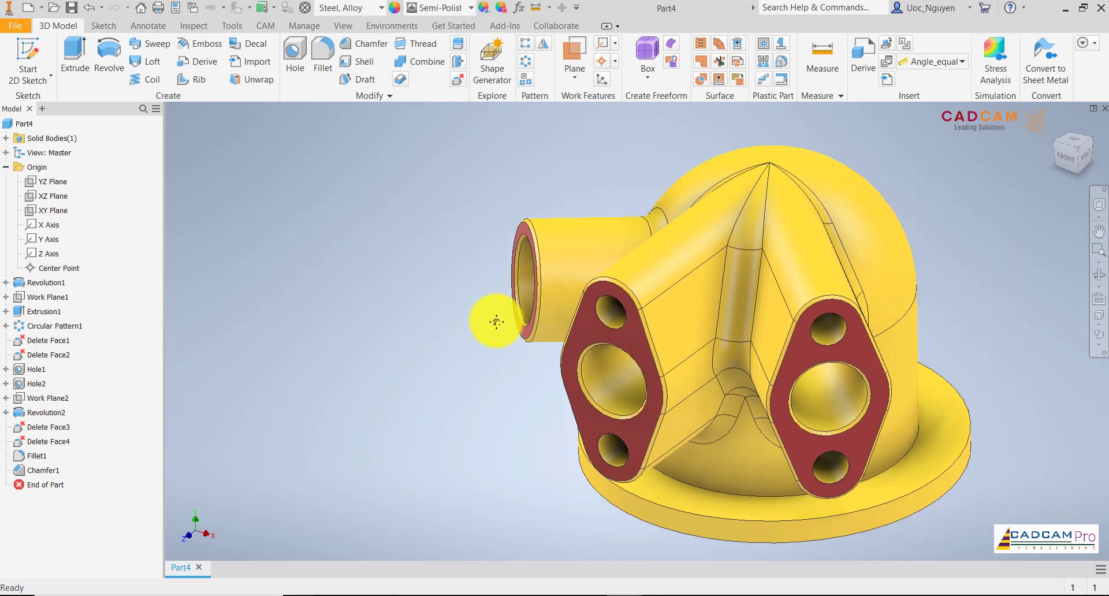